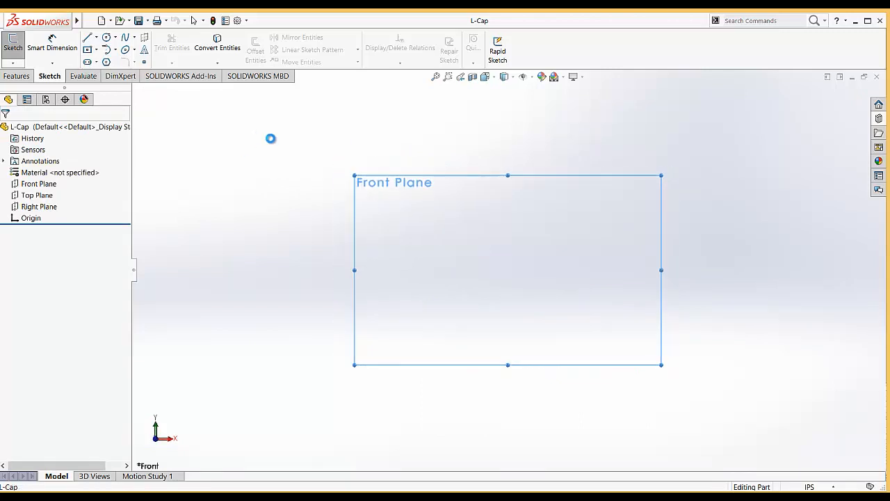
# Sketch a centre rectangle about 6.28 by 5.52 in on the Front Plane, centred on the origin
pyautogui.click(94, 52)
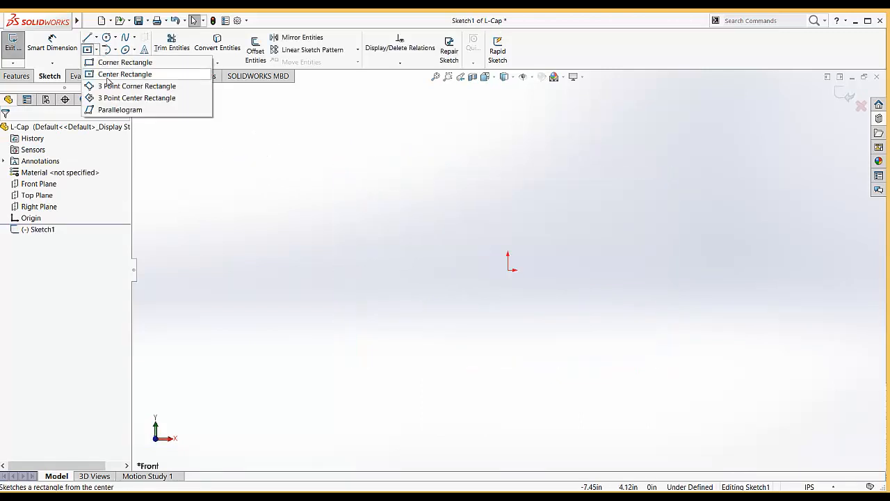
pyautogui.click(109, 75)
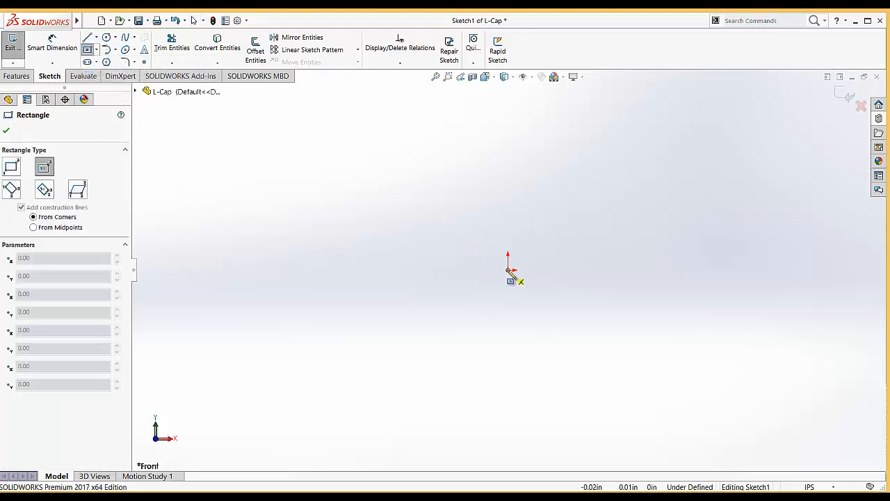
pyautogui.click(508, 270)
pyautogui.click(645, 149)
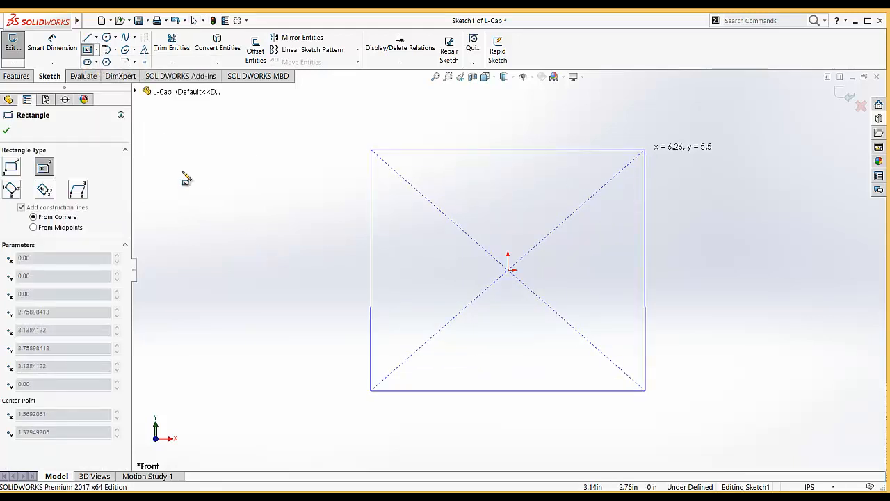
pyautogui.click(5, 132)
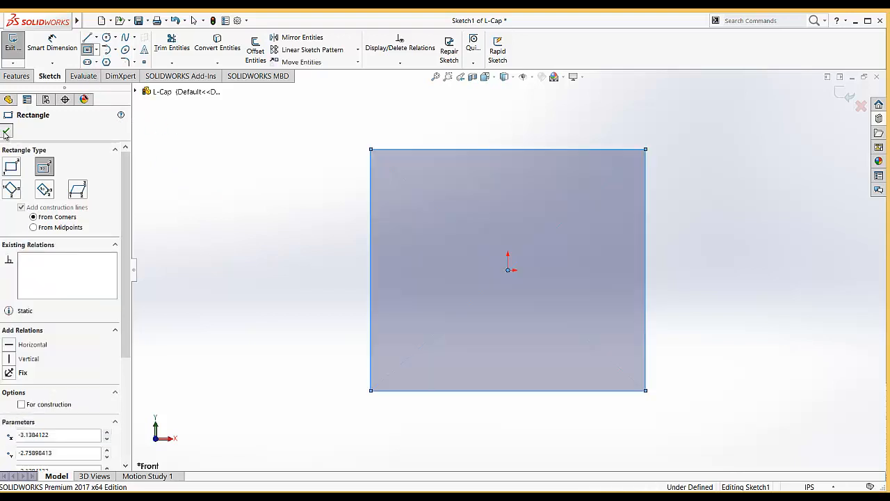
pyautogui.click(6, 132)
# Dimension the rectangle's vertical side and set its height to 5 in
pyautogui.click(53, 44)
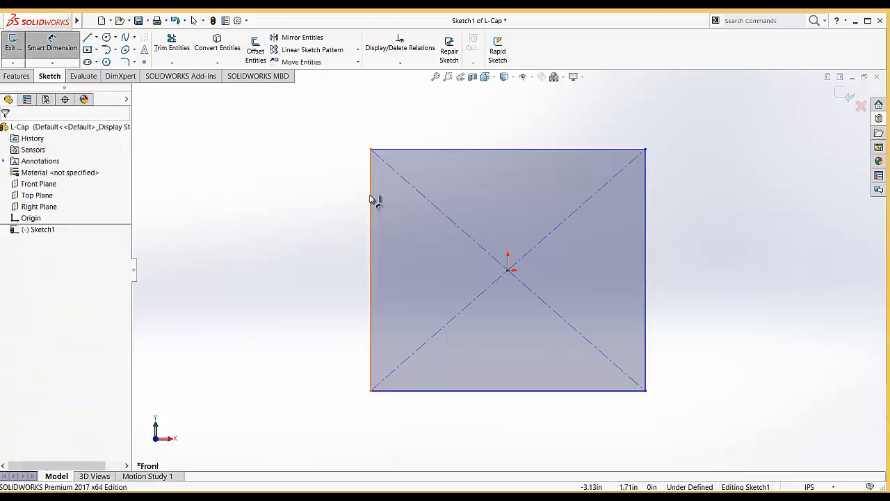
pyautogui.click(371, 201)
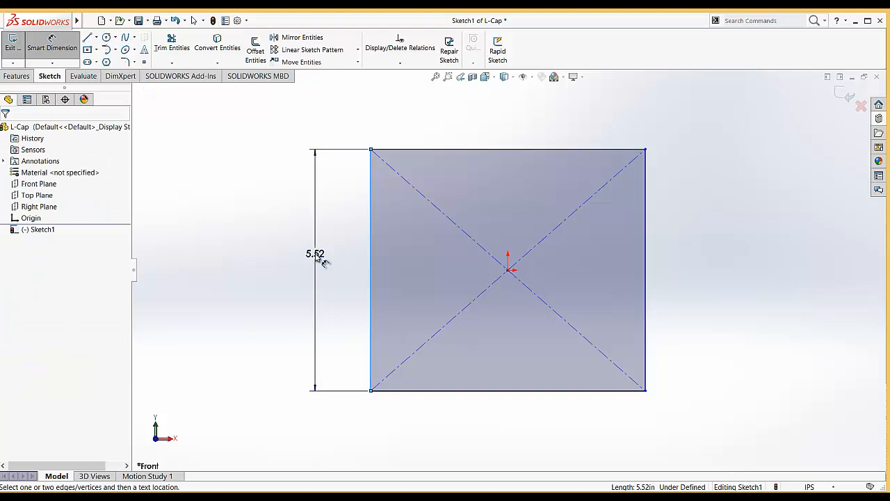
pyautogui.click(321, 258)
pyautogui.write('5.51796825in')
pyautogui.press('Return')
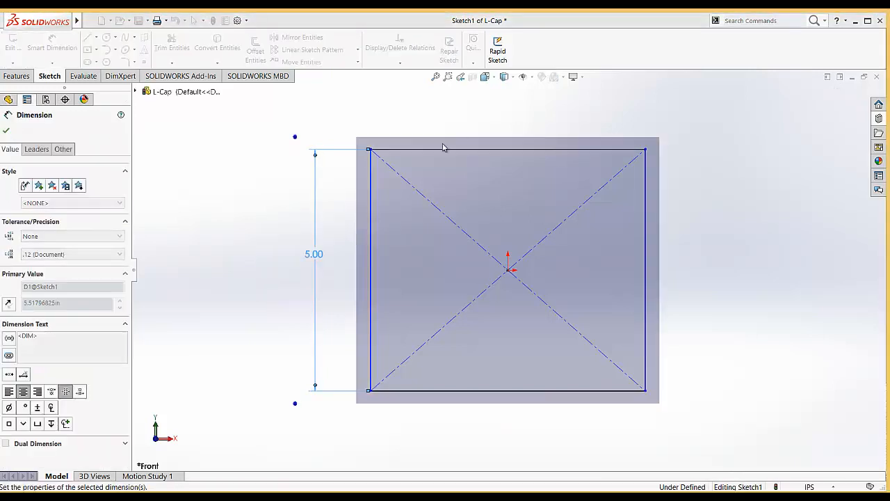
# Dimension the rectangle's upper horizontal edge and set its width to 5 in
pyautogui.click(491, 149)
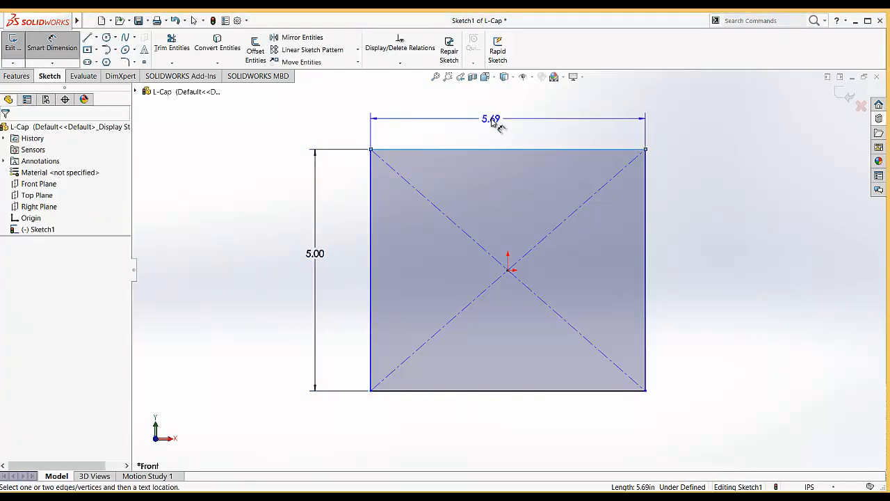
pyautogui.click(491, 120)
pyautogui.write('5')
pyautogui.press('Return')
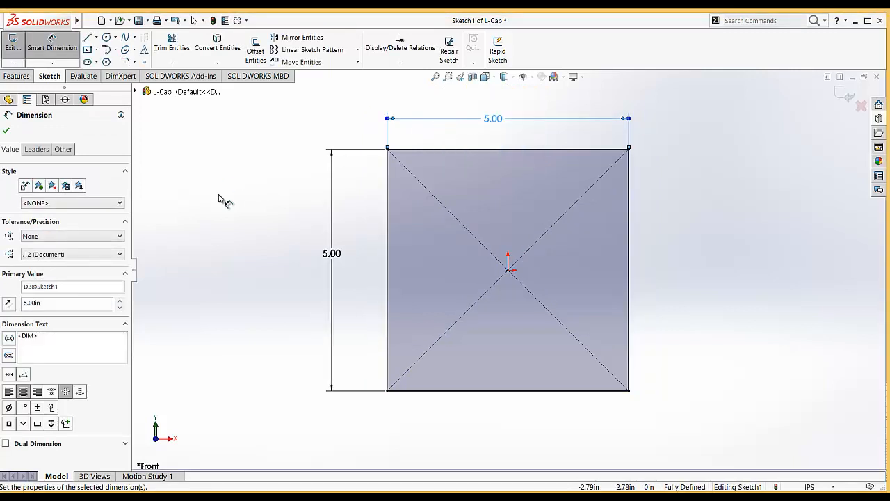
pyautogui.click(6, 130)
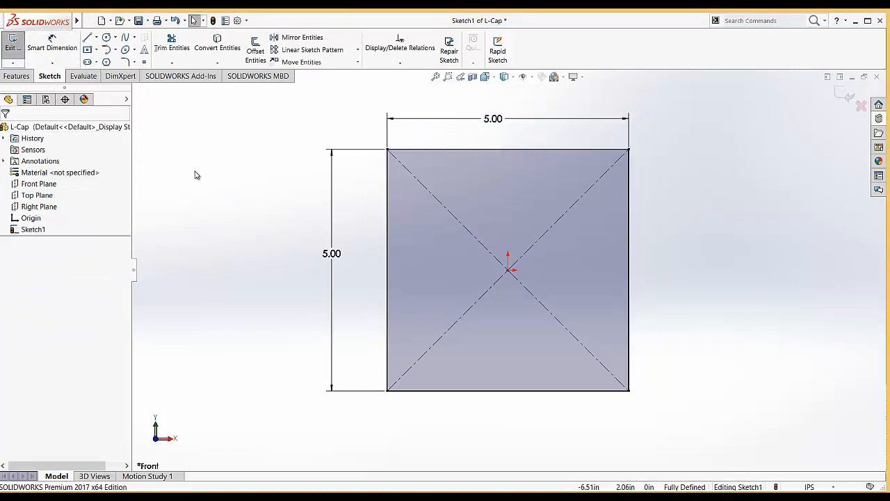
# Exit the square sketch and extrude it as a blind boss 2 in deep
pyautogui.click(13, 46)
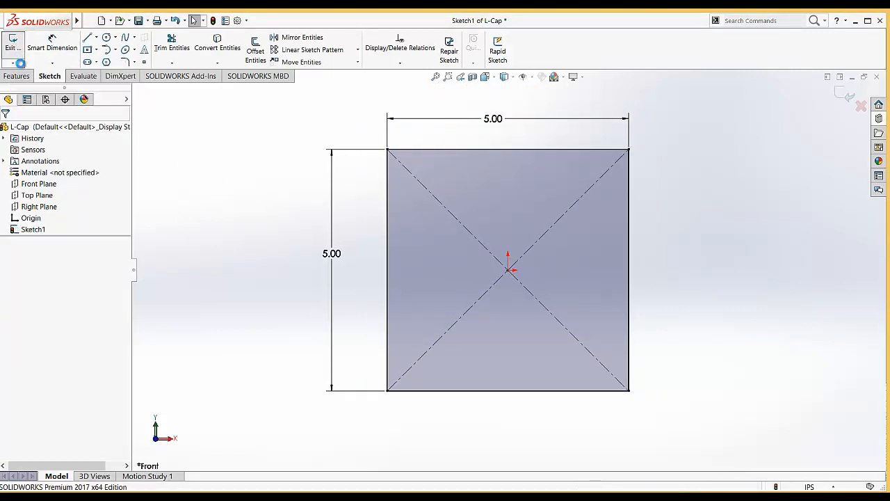
pyautogui.click(21, 76)
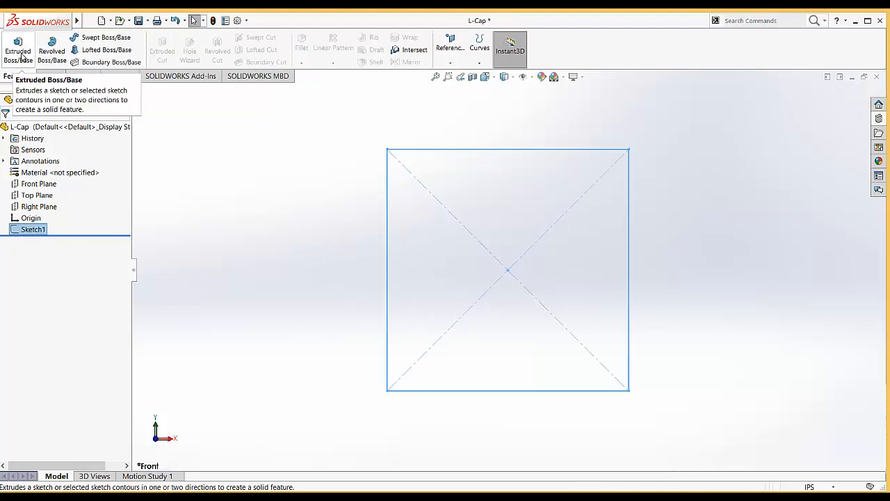
pyautogui.click(21, 57)
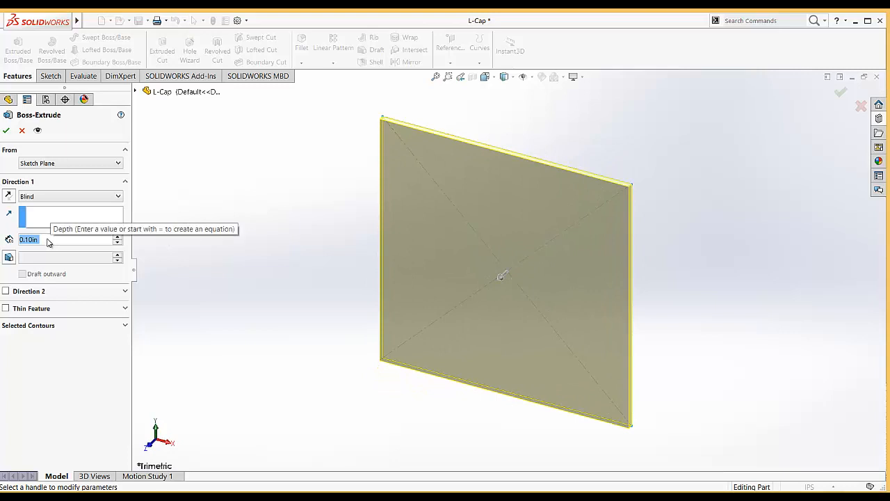
pyautogui.write('2')
pyautogui.press('Return')
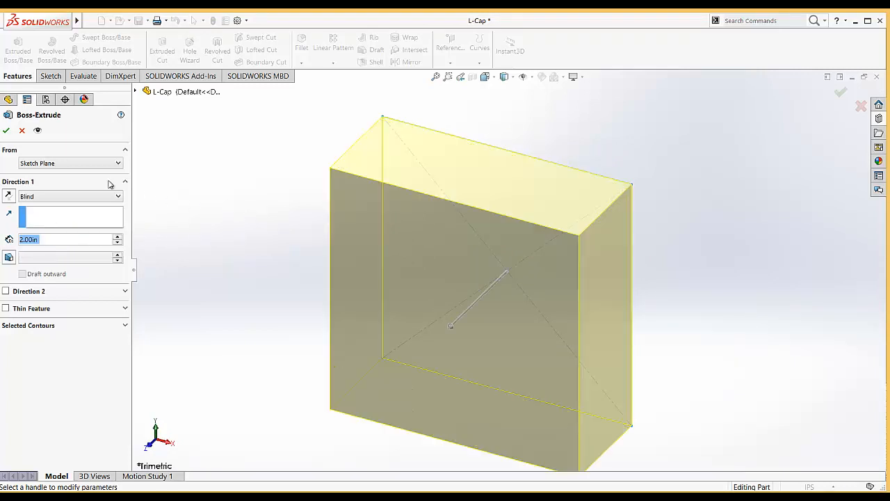
pyautogui.click(6, 132)
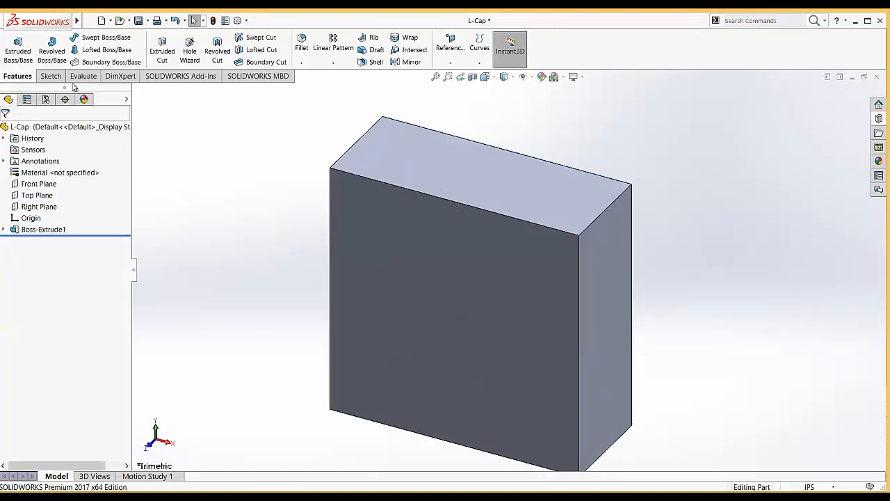
# Start a new sketch on the large square front face of the block
pyautogui.click(51, 77)
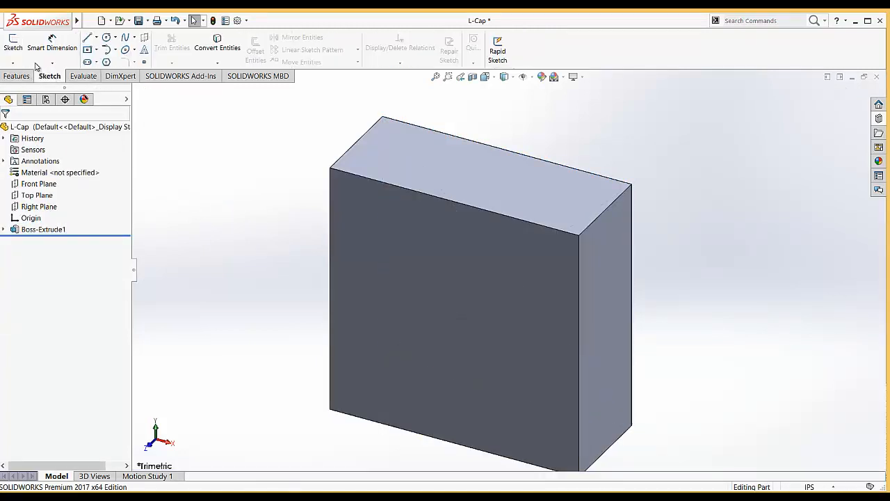
pyautogui.click(12, 43)
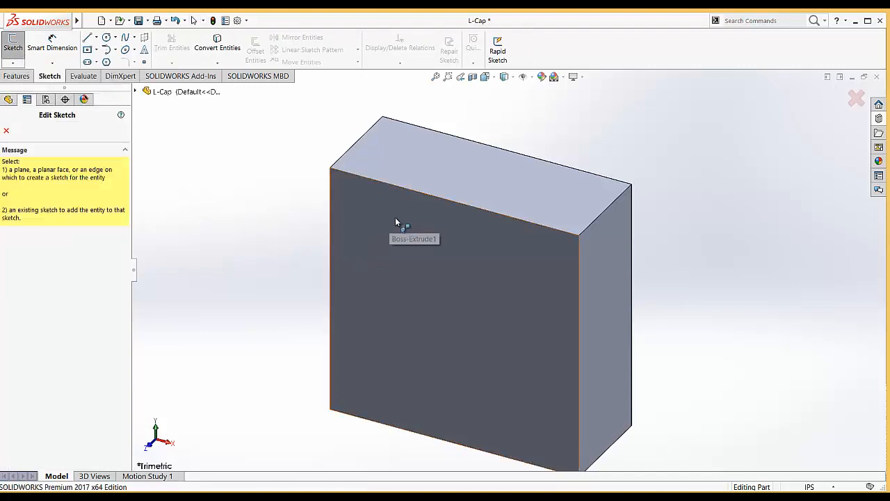
pyautogui.click(434, 230)
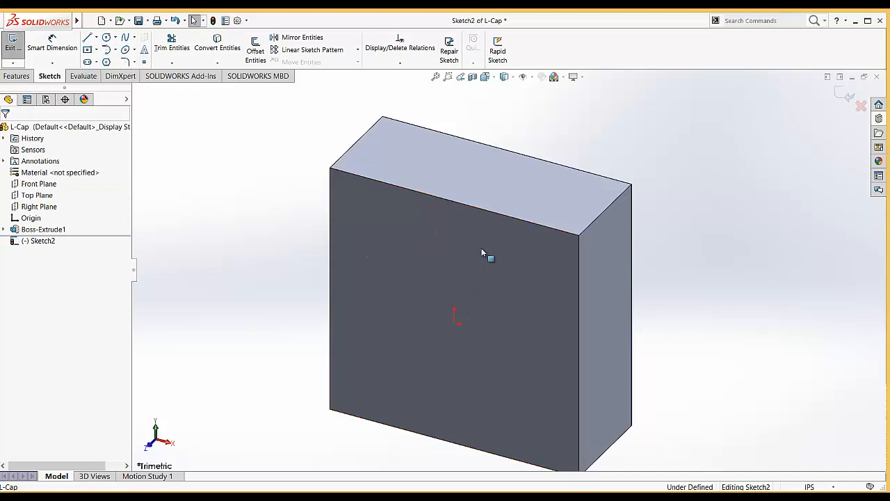
# Sketch two concentric circles centred on the origin, with radii of about 1.65 in and 1.25 in
pyautogui.click(484, 76)
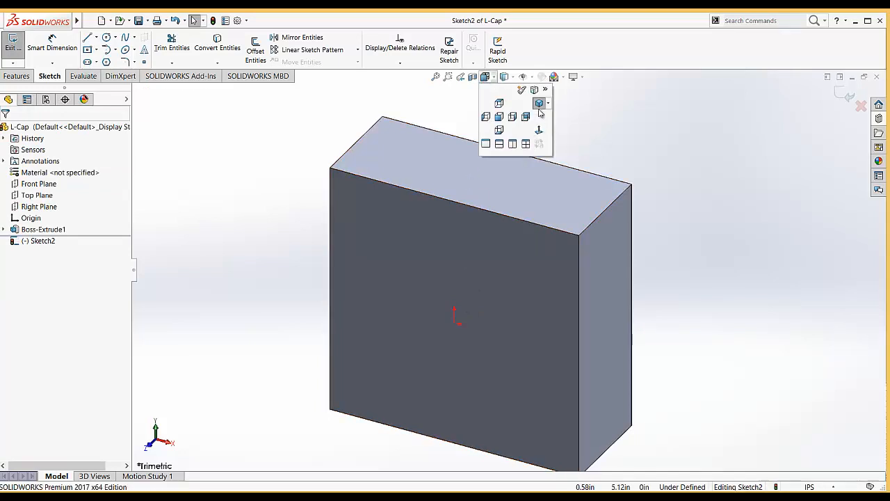
pyautogui.click(541, 131)
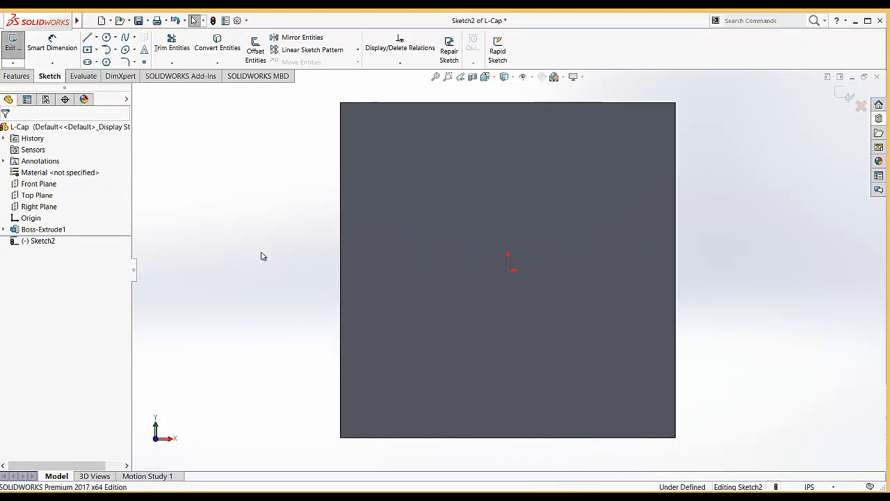
pyautogui.click(108, 39)
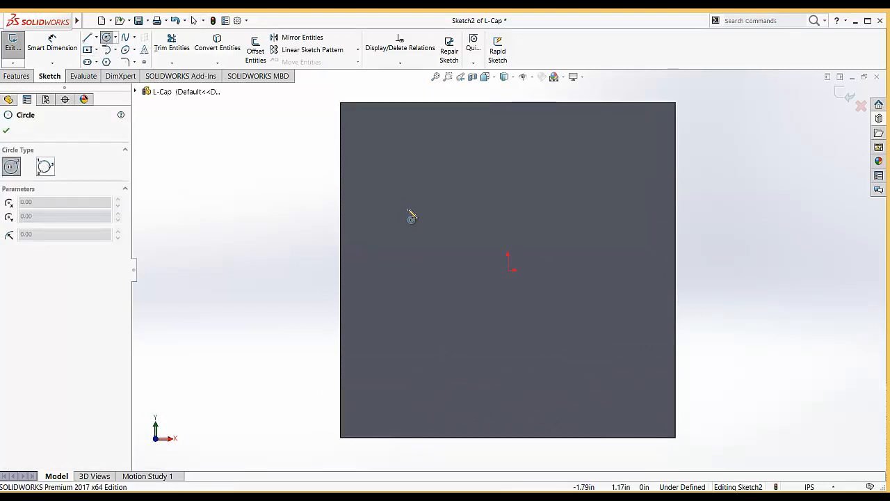
pyautogui.click(508, 270)
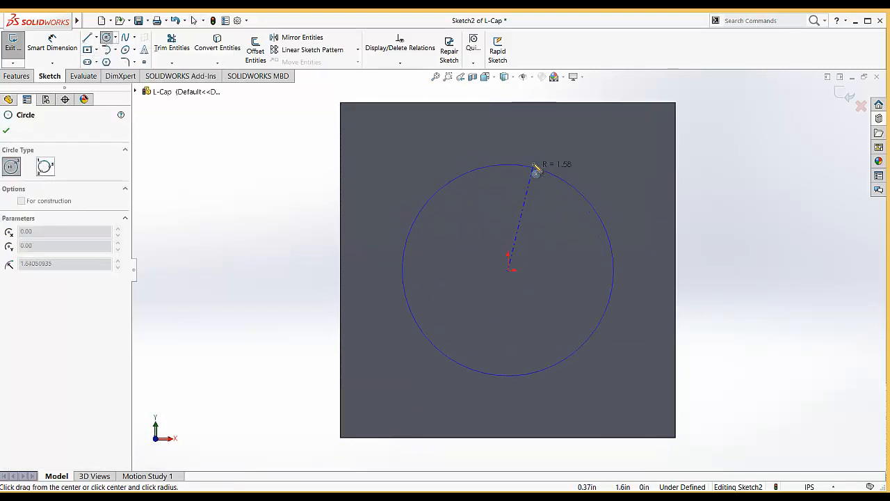
pyautogui.click(537, 164)
pyautogui.click(508, 270)
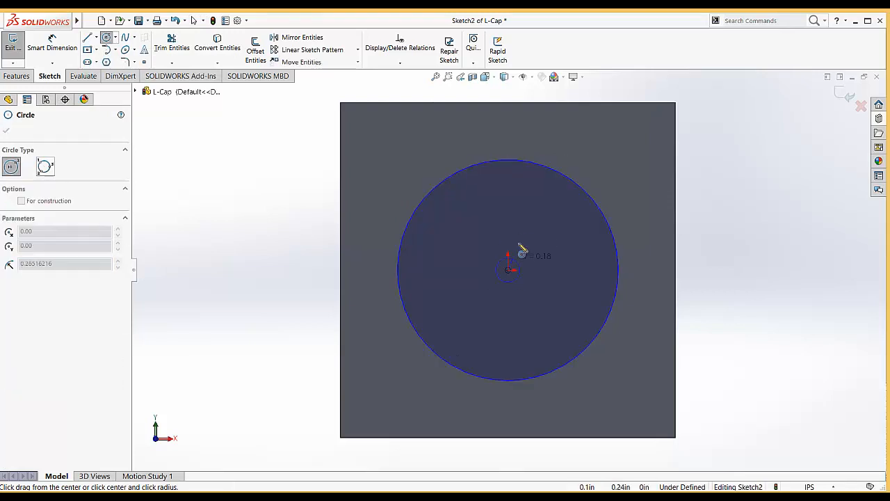
pyautogui.click(528, 196)
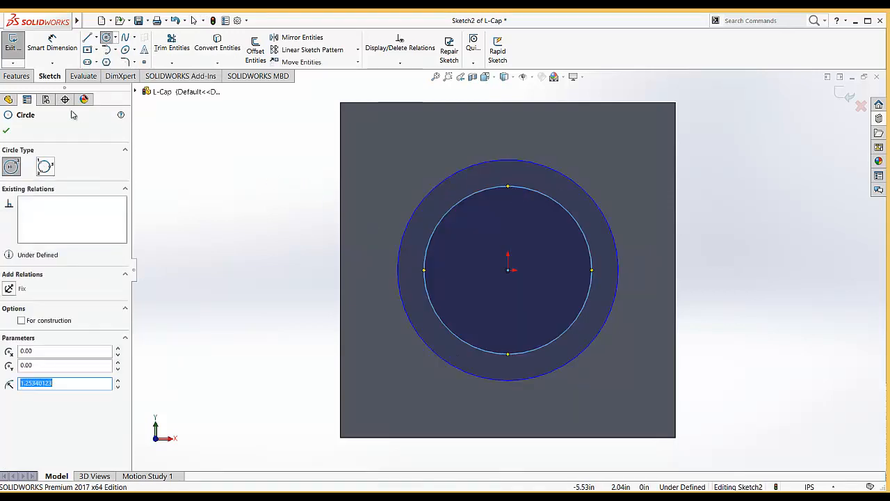
pyautogui.press('Escape')
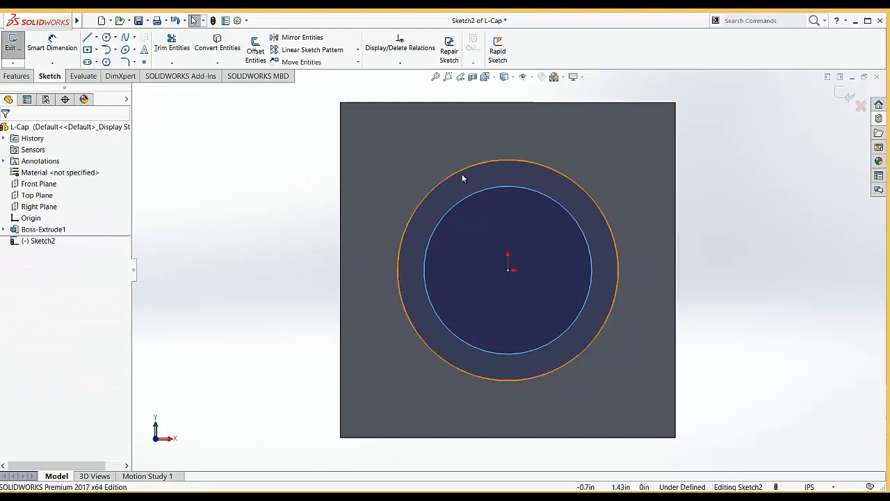
pyautogui.click(399, 62)
pyautogui.click(303, 152)
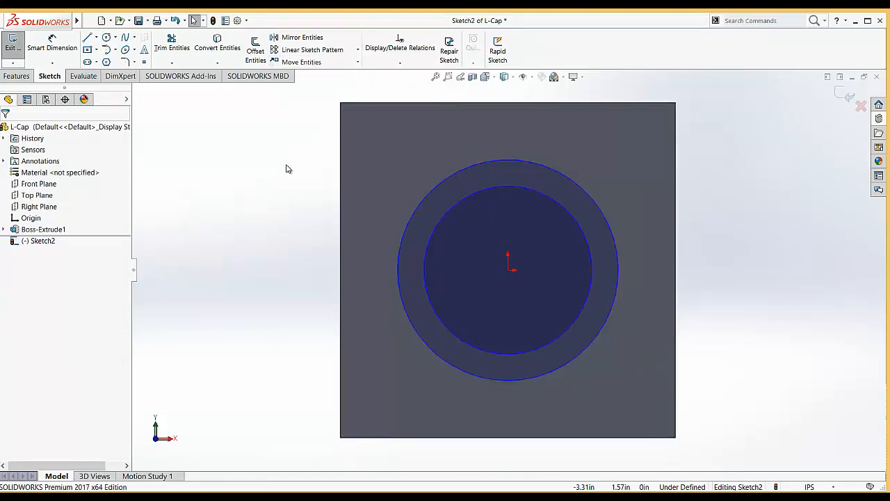
# Dimension the outer circle and set its diameter to 4.5 in
pyautogui.click(54, 46)
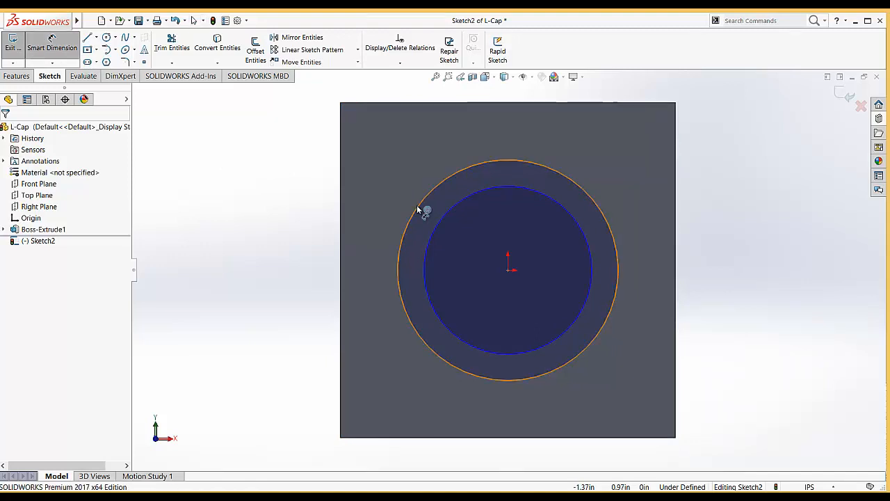
pyautogui.click(419, 210)
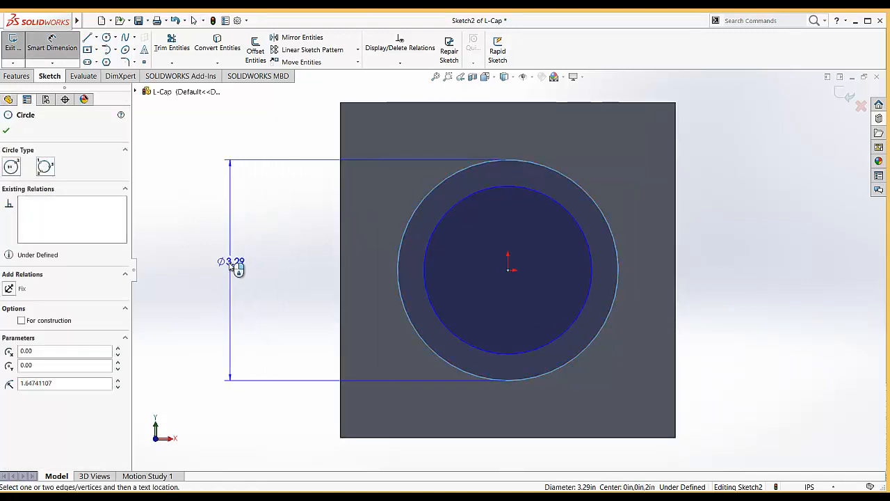
pyautogui.click(212, 269)
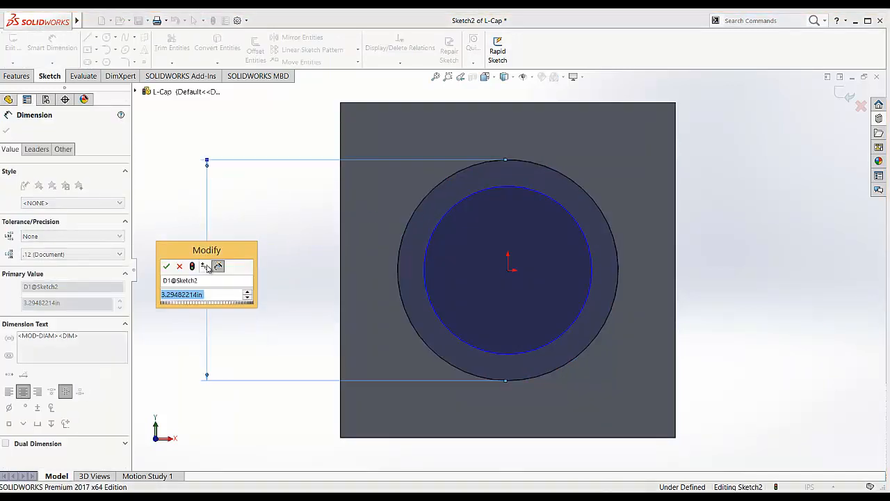
pyautogui.write('4.5')
pyautogui.press('Return')
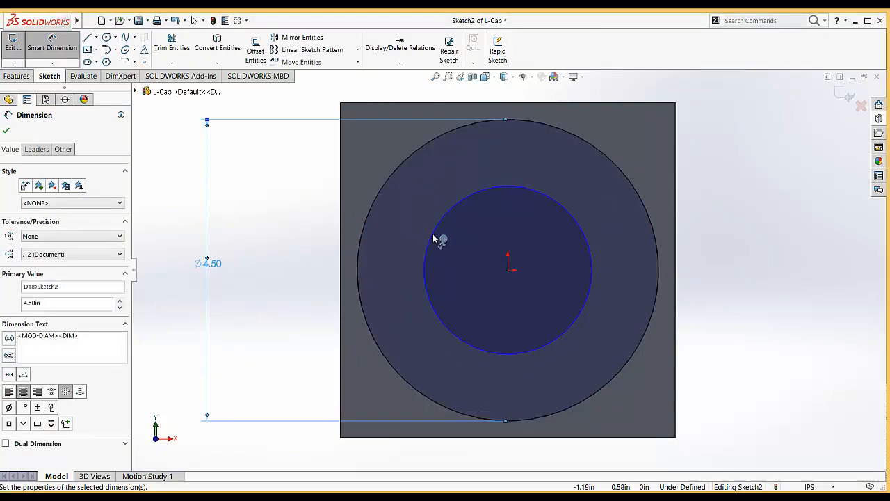
# Dimension the inner circle and set its diameter to 4 in
pyautogui.click(430, 240)
pyautogui.click(271, 278)
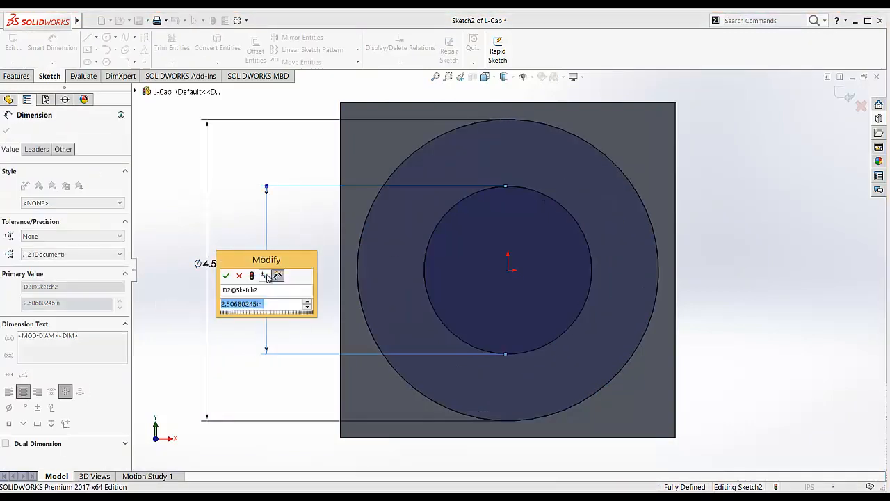
pyautogui.write('4')
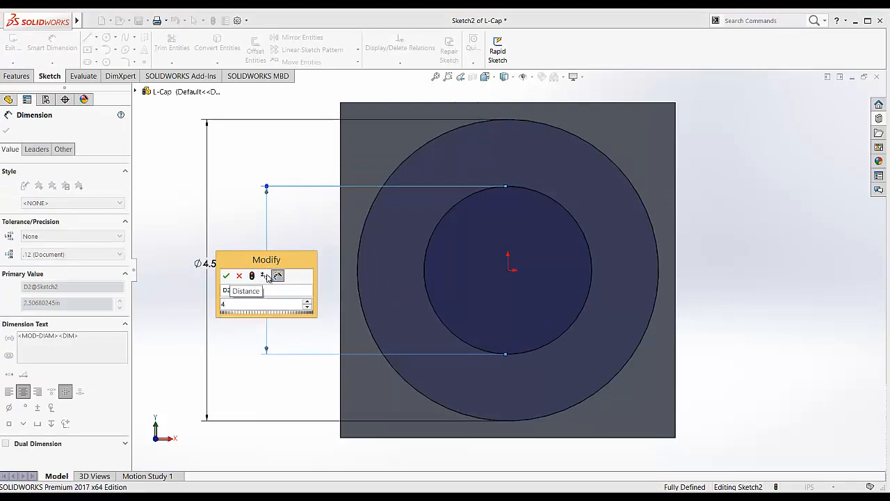
pyautogui.press('Return')
pyautogui.press('Escape')
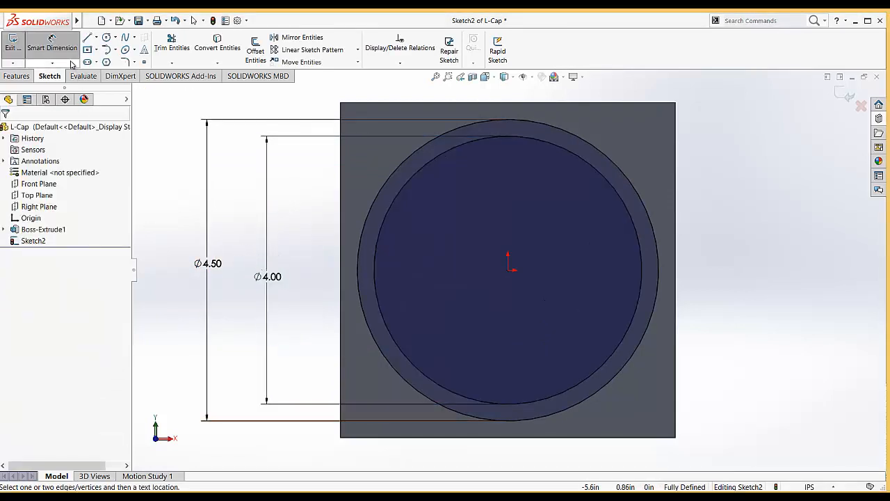
pyautogui.press('Escape')
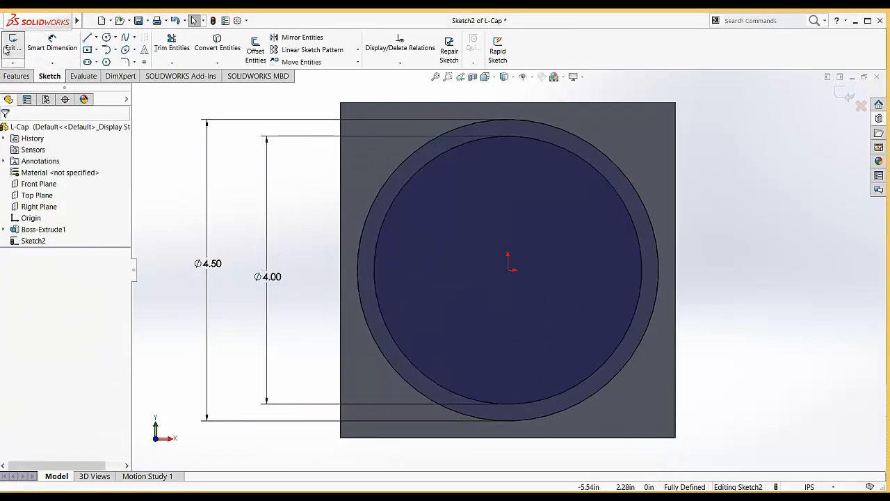
# Close the sketch and cut the ring between the two circles 0.2 in deep into the block with Extruded Cut
pyautogui.click(11, 46)
pyautogui.click(20, 78)
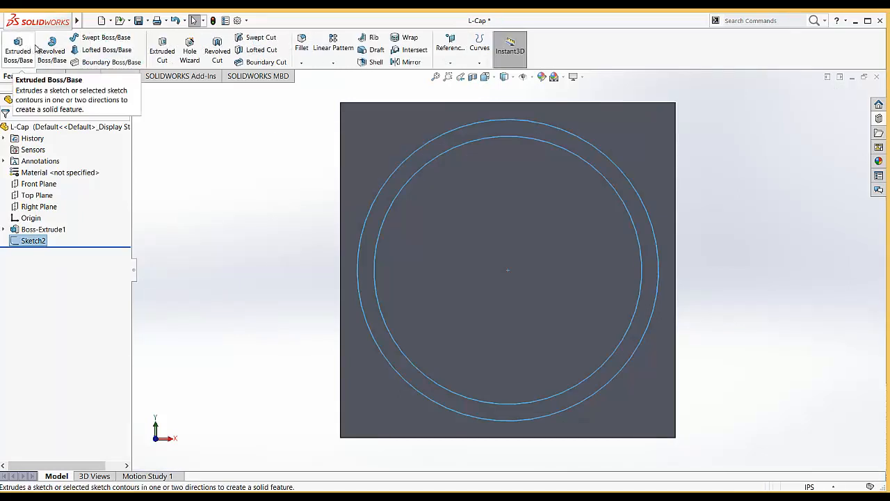
pyautogui.click(171, 47)
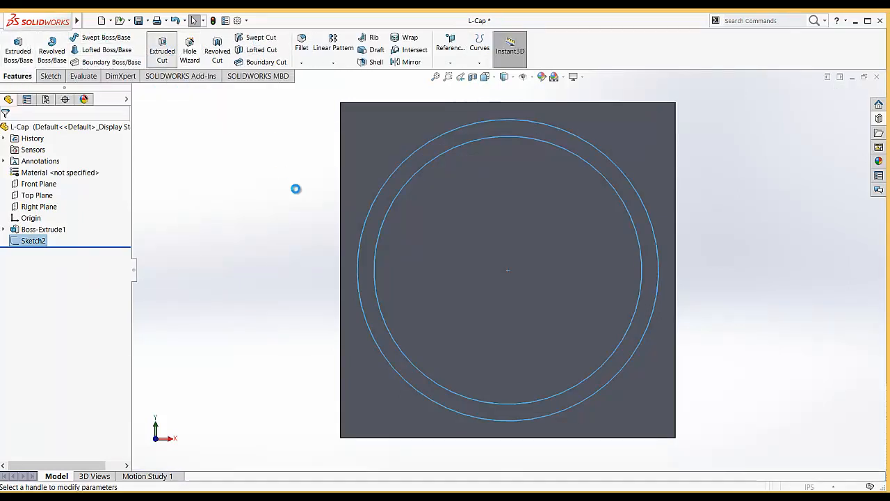
pyautogui.click(485, 76)
pyautogui.click(542, 108)
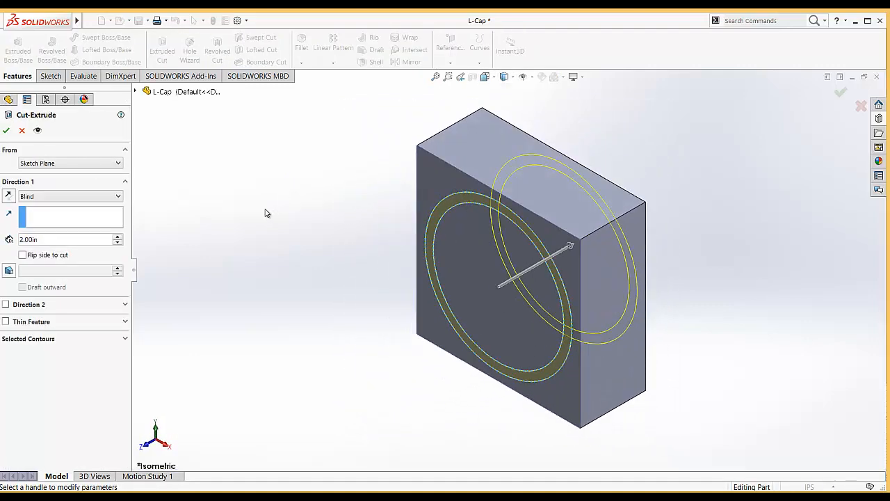
pyautogui.click(57, 238)
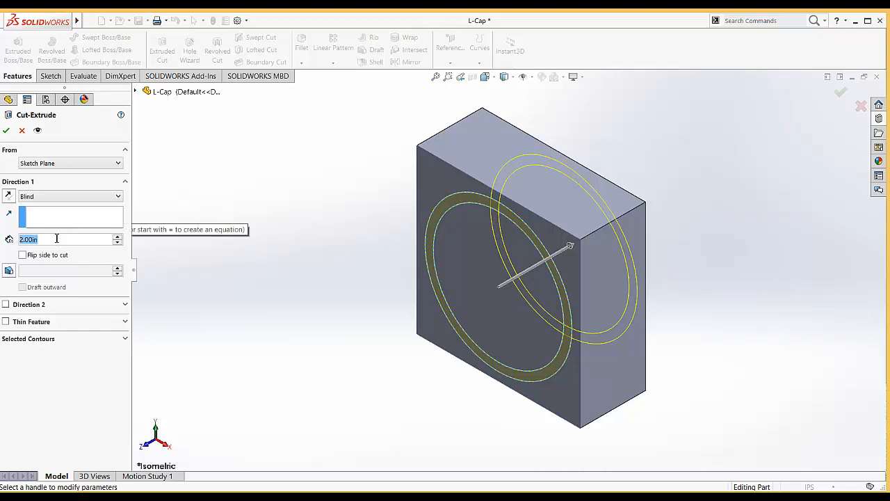
pyautogui.write('0.2')
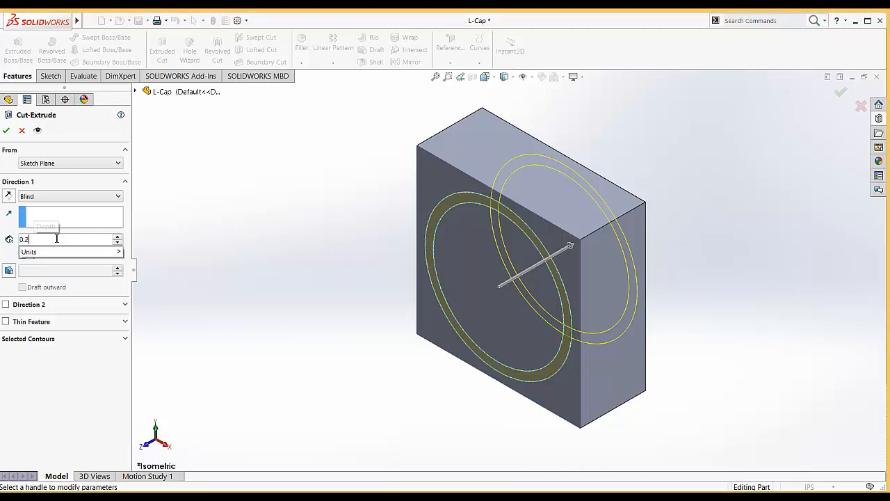
pyautogui.press('Return')
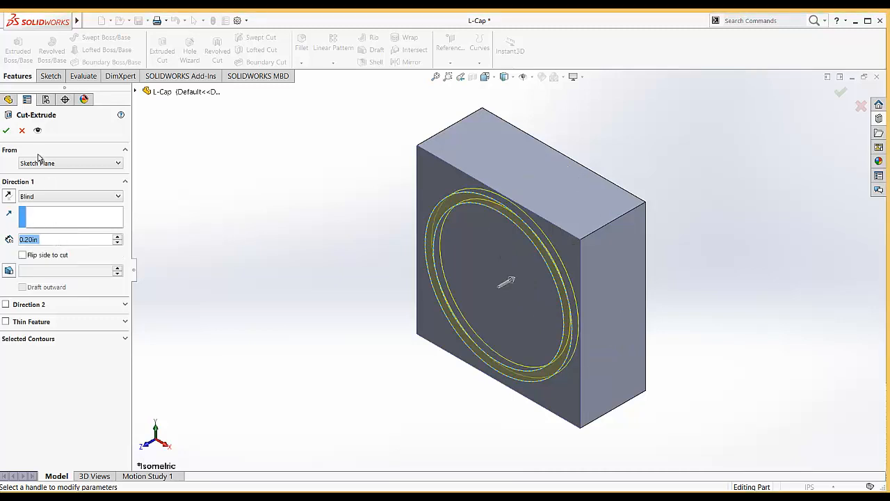
pyautogui.click(7, 131)
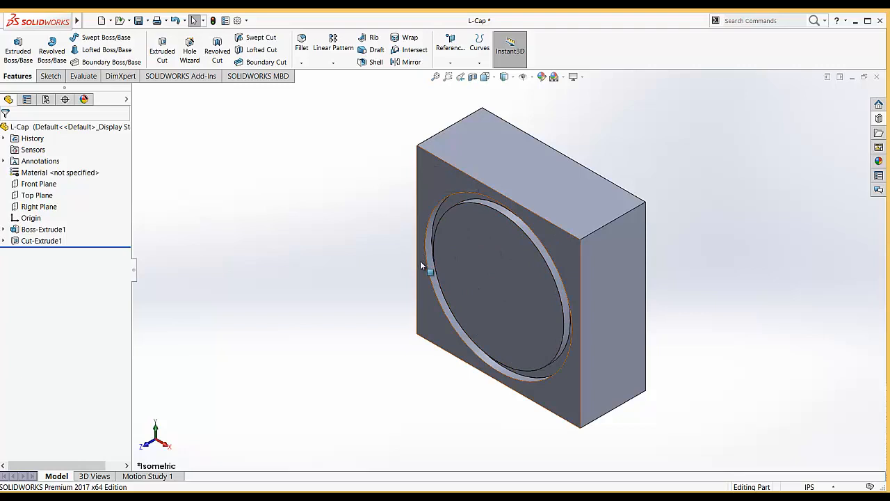
# Start a new sketch on the block's front face around the ring groove and view it face-on
pyautogui.click(557, 239)
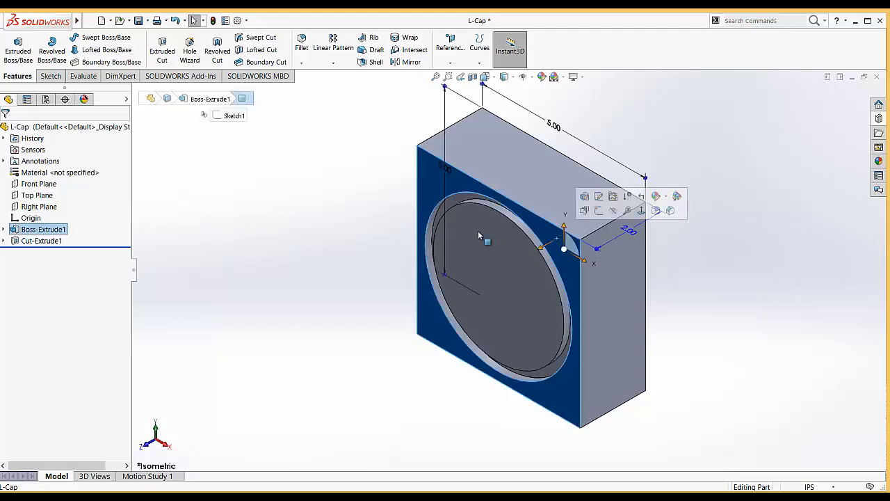
pyautogui.click(49, 77)
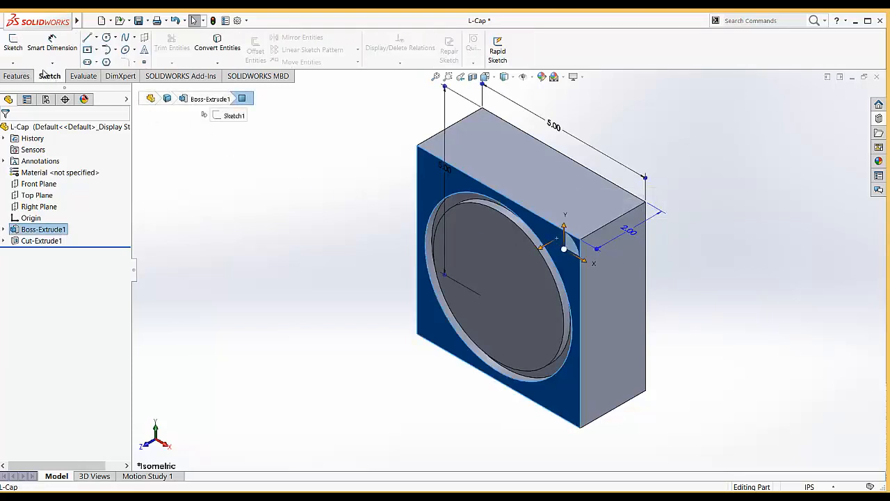
pyautogui.click(13, 45)
pyautogui.click(262, 243)
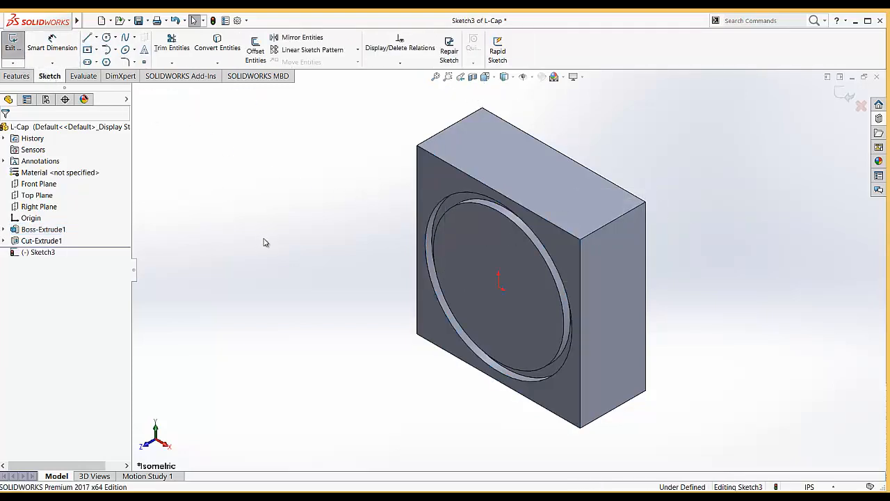
pyautogui.press('space')
pyautogui.click(266, 265)
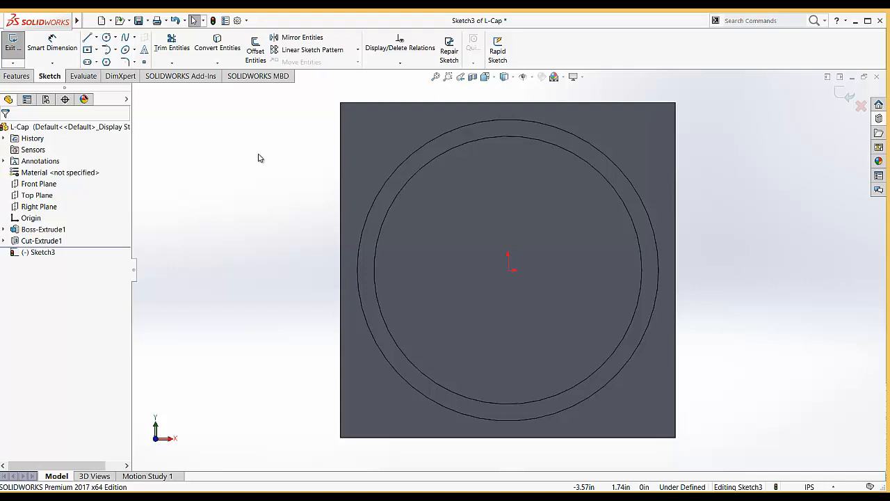
# Sketch a circle with a radius of about 0.25 in near the face's upper-right corner, outside the ring groove
pyautogui.click(106, 38)
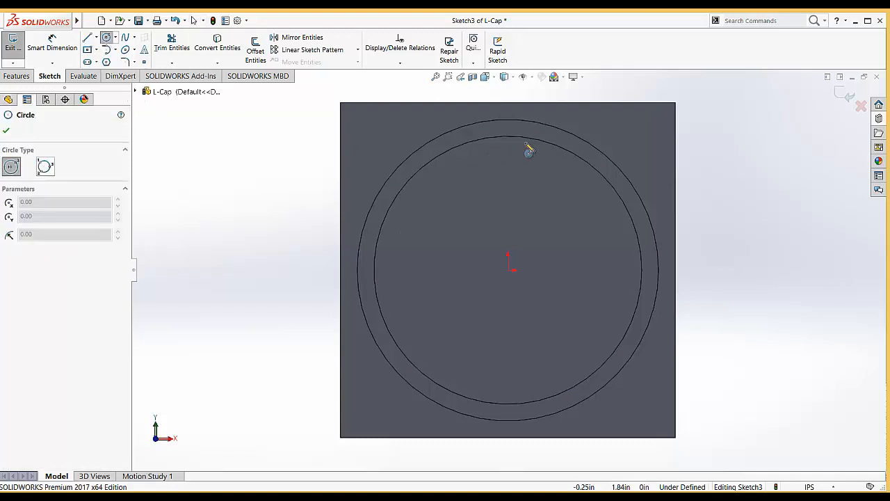
pyautogui.click(643, 131)
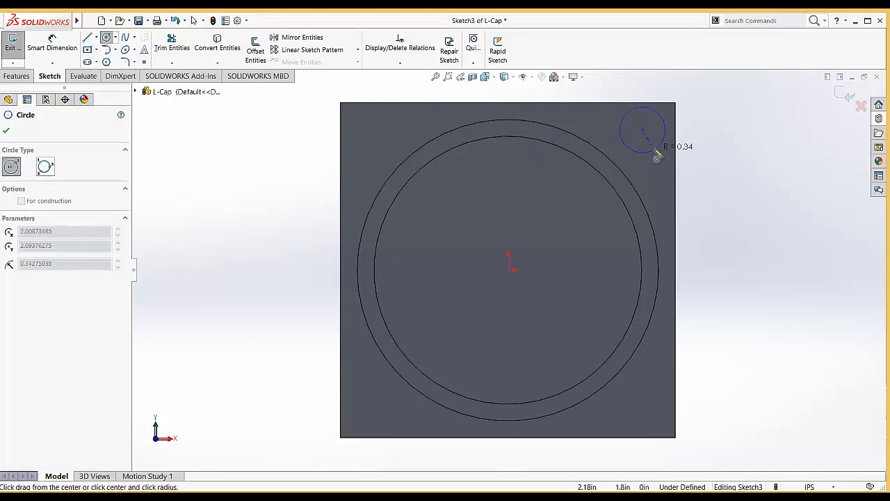
pyautogui.click(654, 142)
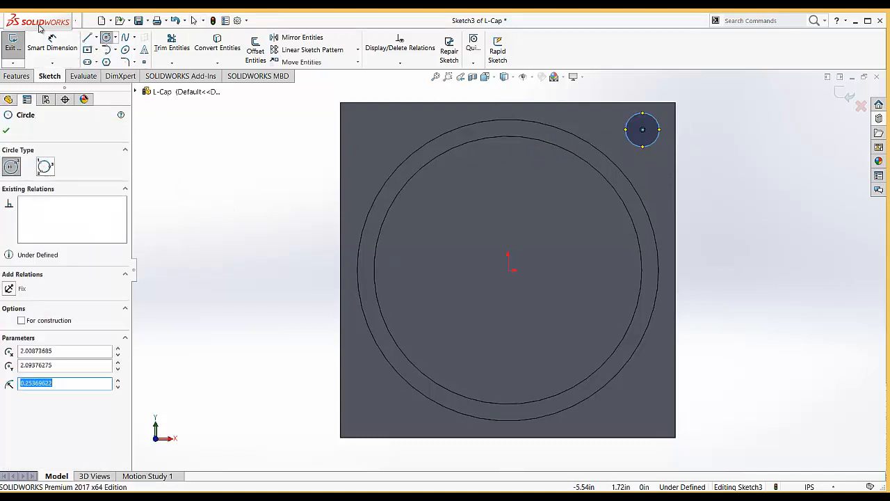
# Dimension the small circle's centre 0.6 in from the block's right edge
pyautogui.click(52, 42)
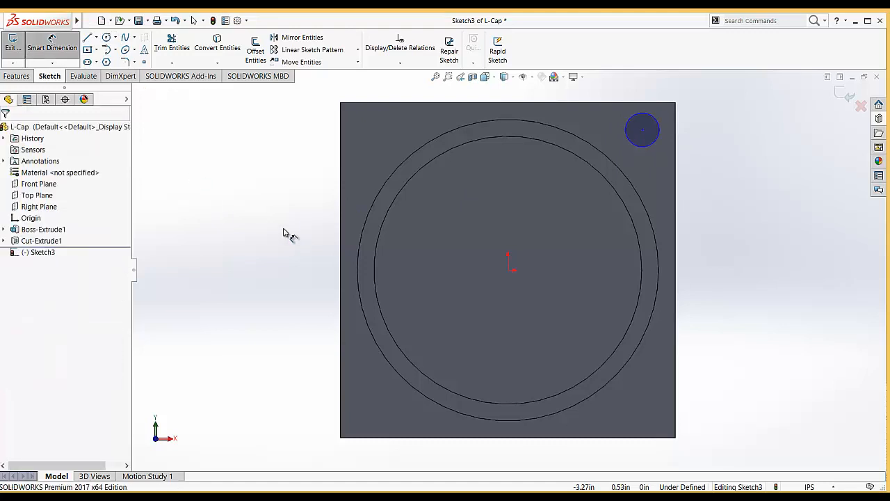
pyautogui.click(642, 131)
pyautogui.click(675, 129)
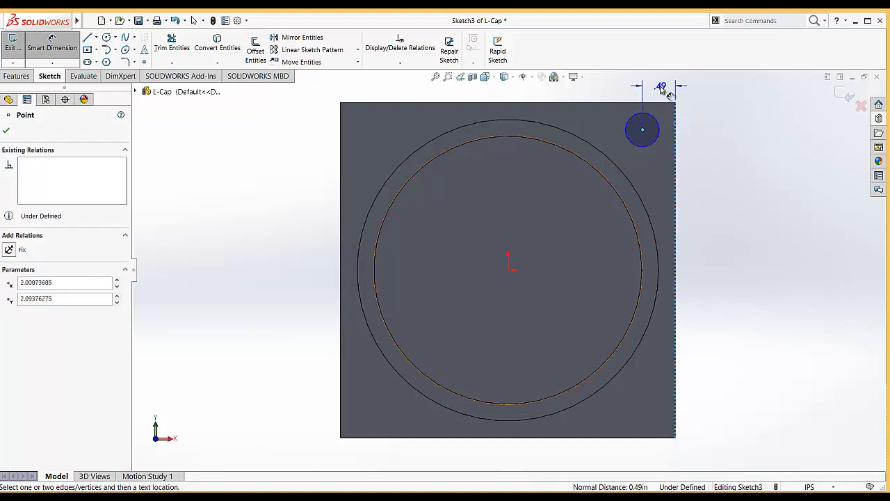
pyautogui.click(659, 86)
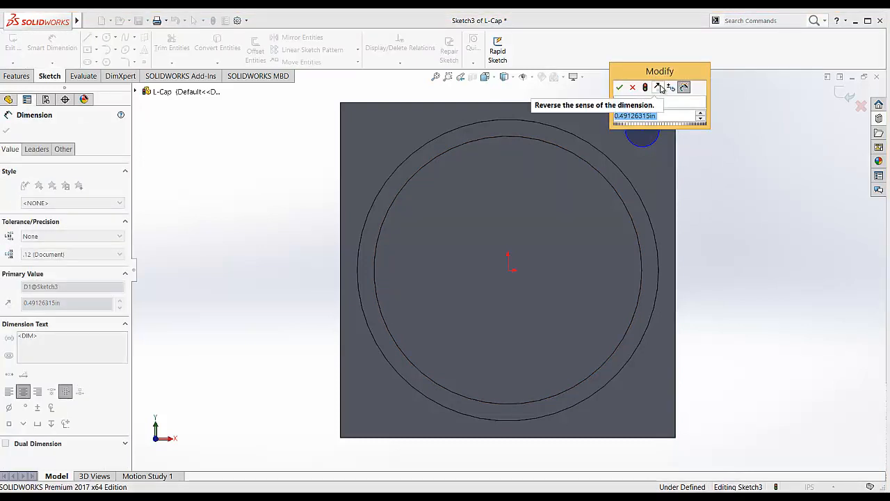
pyautogui.write('0.6')
pyautogui.press('Return')
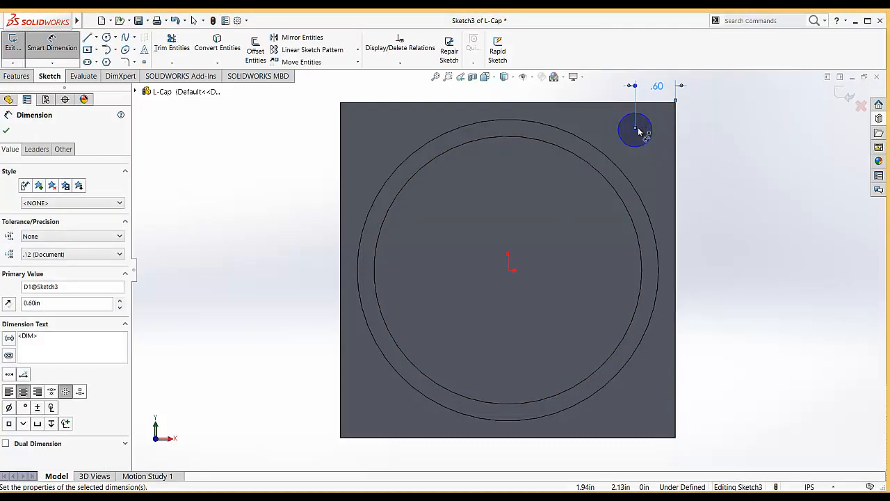
# Dimension the small circle's centre 0.6 in from the block's top edge
pyautogui.click(635, 130)
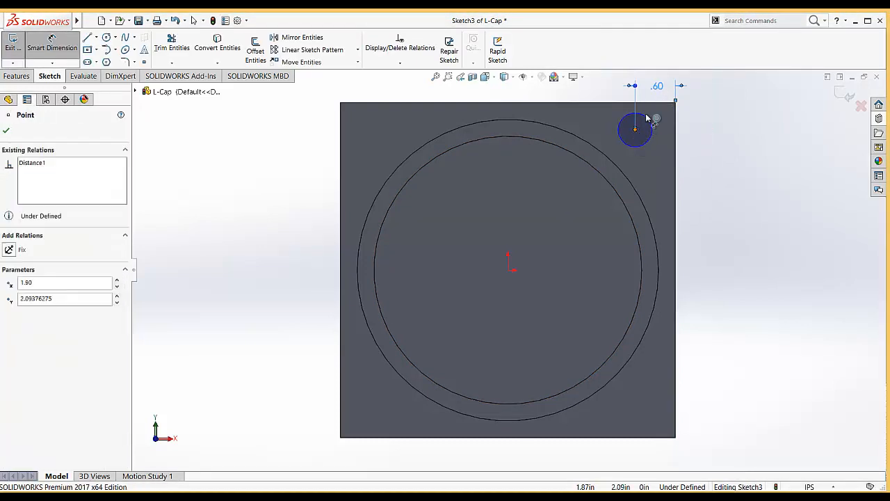
pyautogui.click(643, 104)
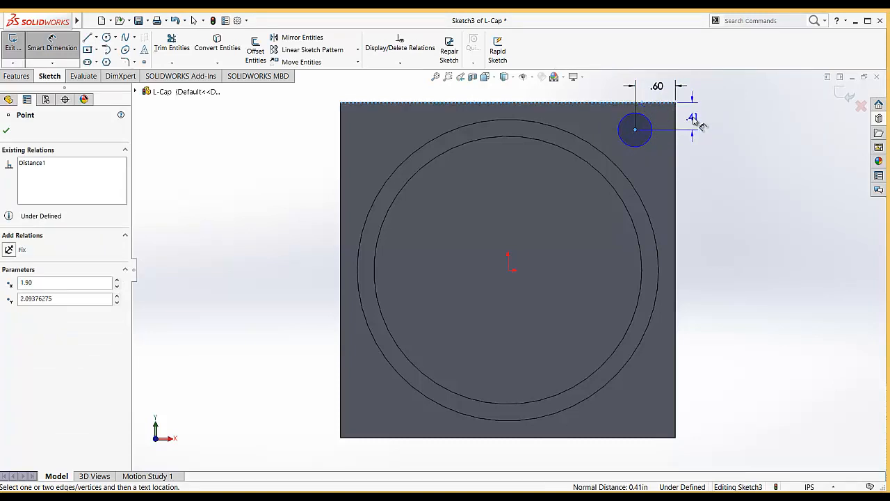
pyautogui.click(698, 122)
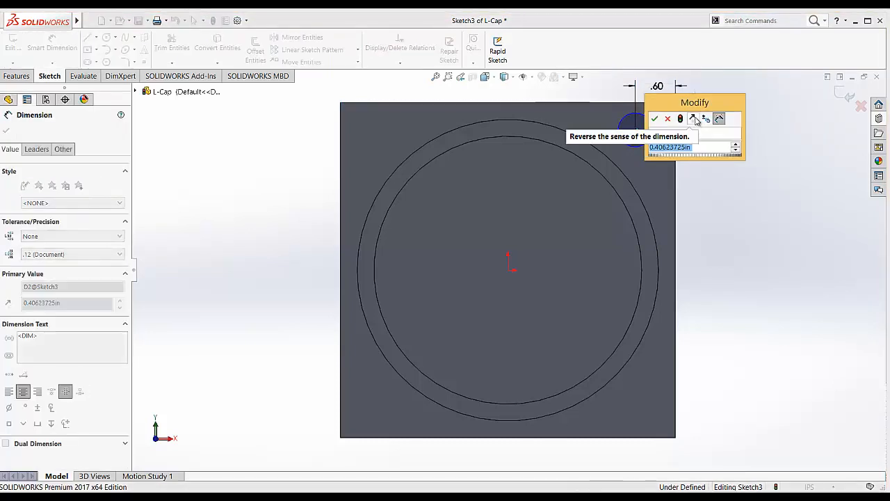
pyautogui.write('.6')
pyautogui.press('Return')
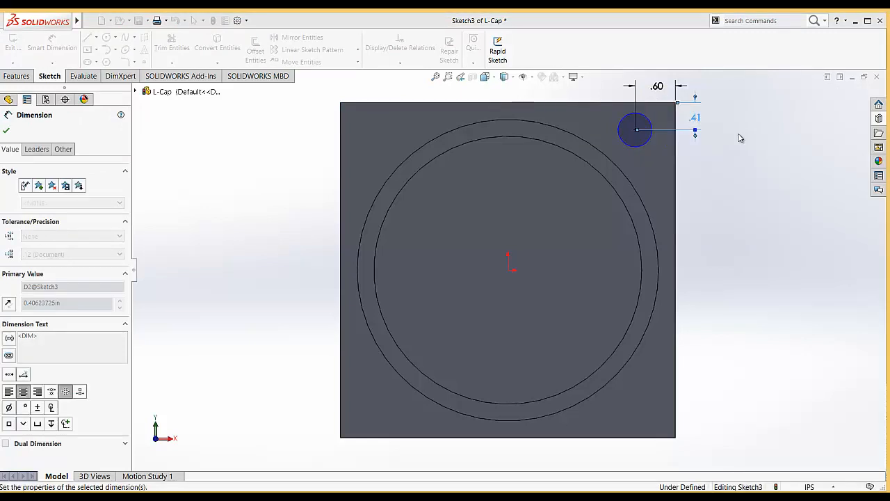
# Dimension the small corner circle and set its diameter to 0.5 in
pyautogui.click(648, 154)
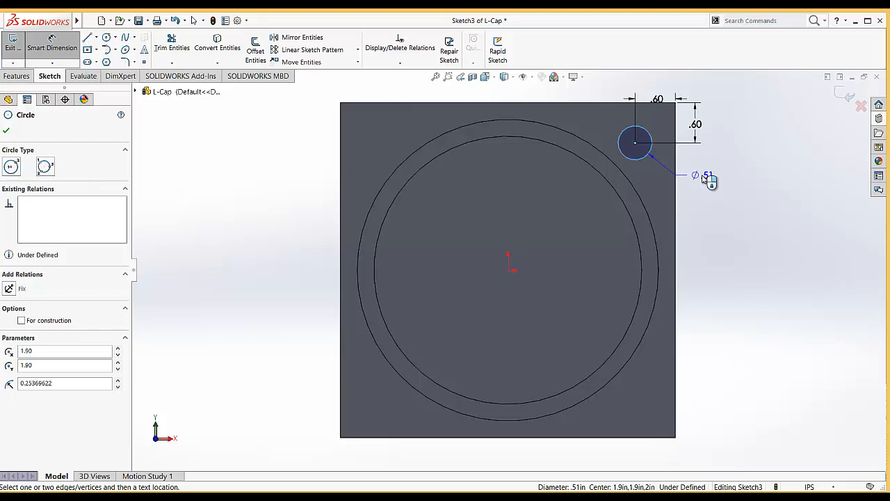
pyautogui.click(704, 180)
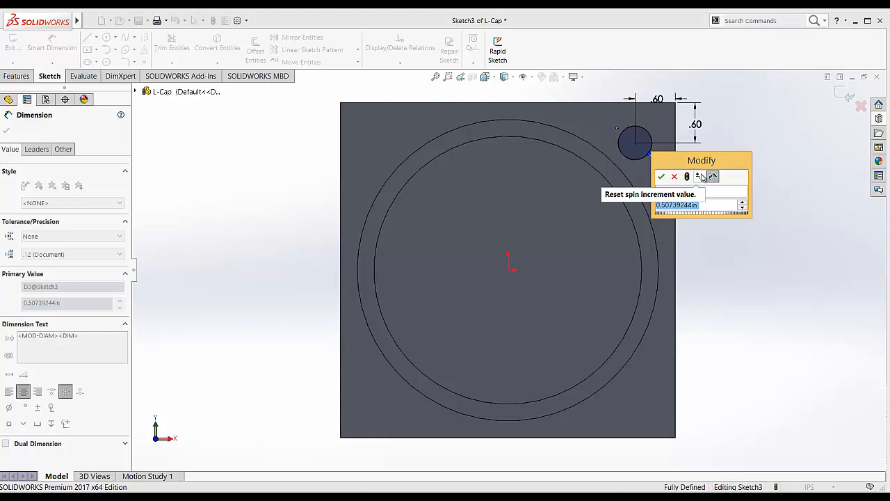
pyautogui.write('0.5')
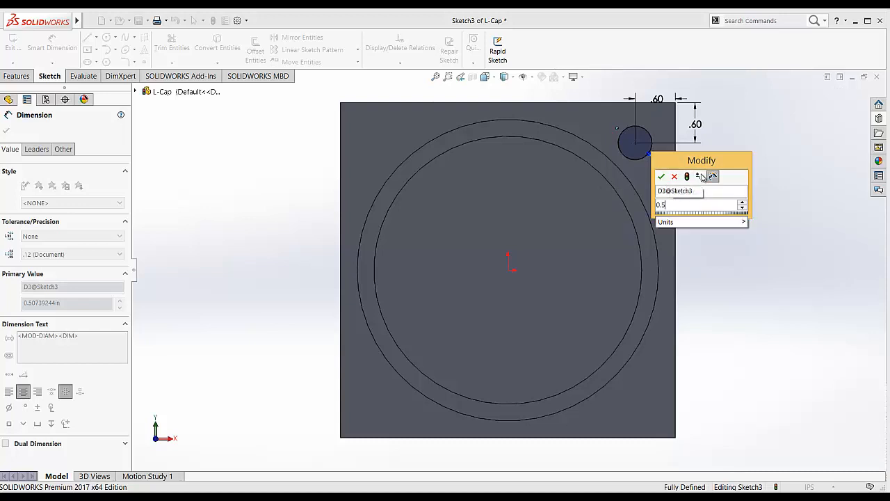
pyautogui.press('Return')
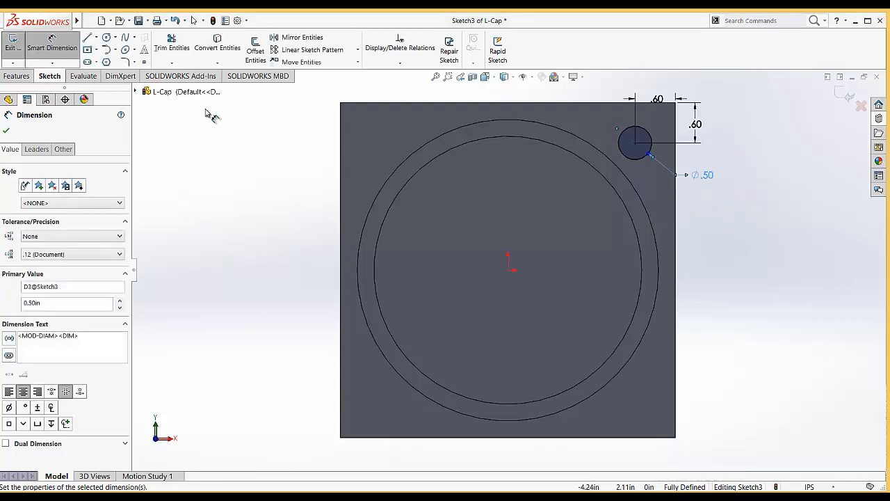
pyautogui.click(51, 48)
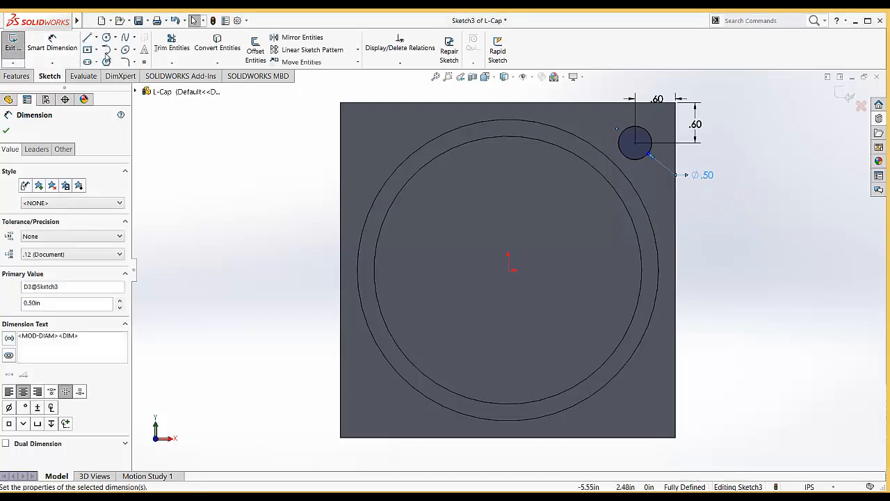
# Draw a nearly horizontal centerline about 3.28 in long from the origin past the block's right edge
pyautogui.click(97, 39)
pyautogui.click(106, 60)
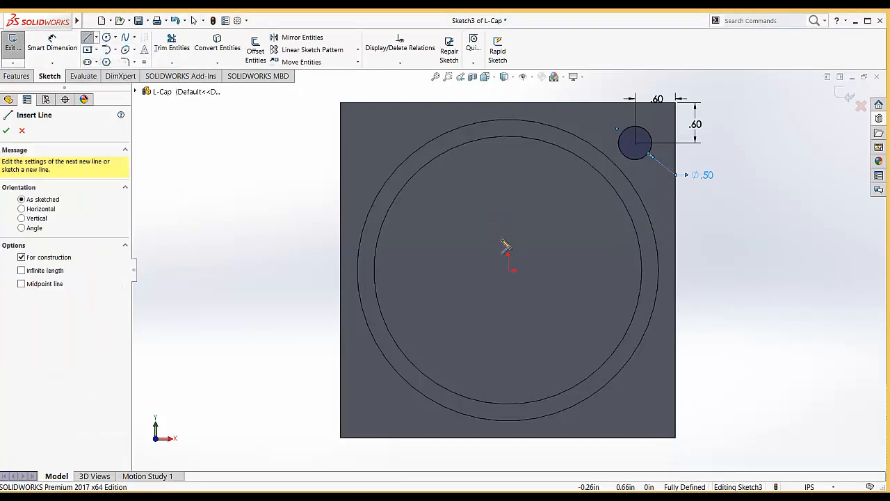
pyautogui.click(508, 270)
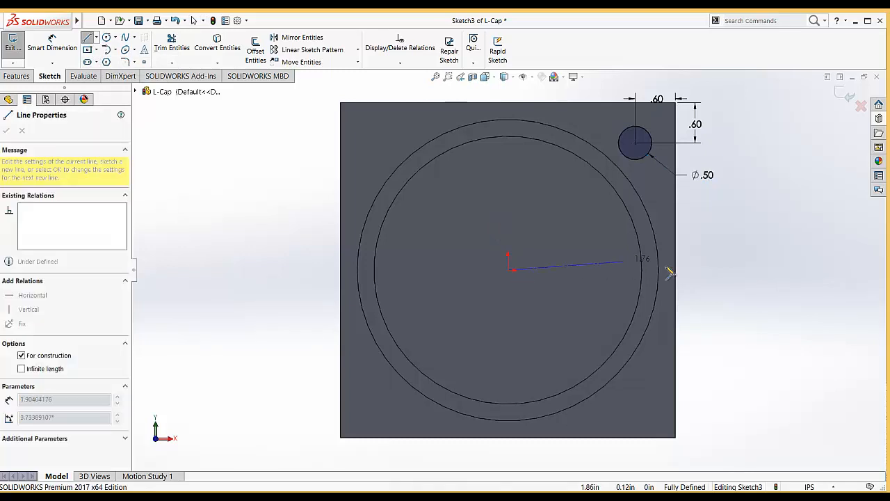
pyautogui.click(727, 273)
pyautogui.rightClick(738, 289)
pyautogui.click(763, 324)
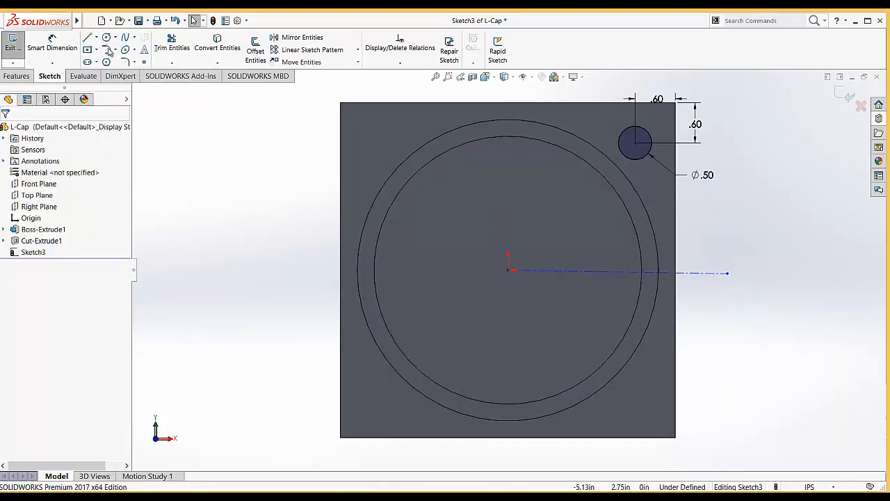
# Draw a second centerline about 2.63 in long from the origin past the block's top edge, perpendicular to the first
pyautogui.click(97, 38)
pyautogui.click(104, 61)
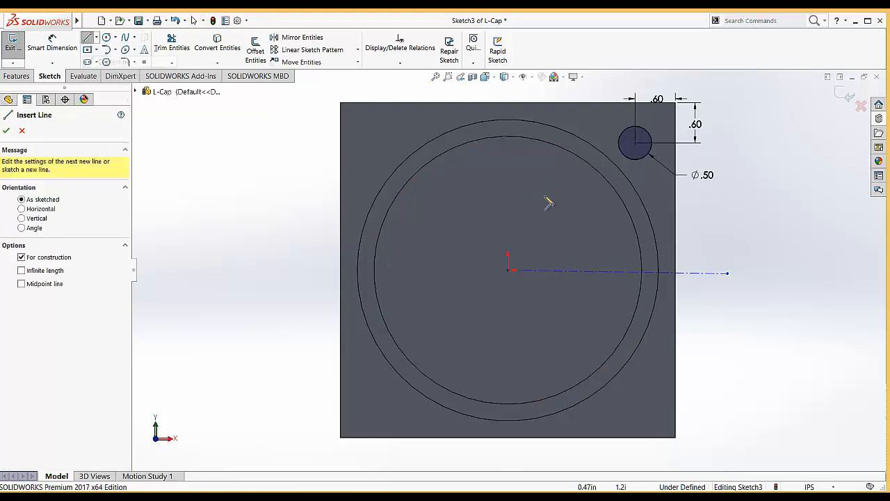
pyautogui.click(509, 270)
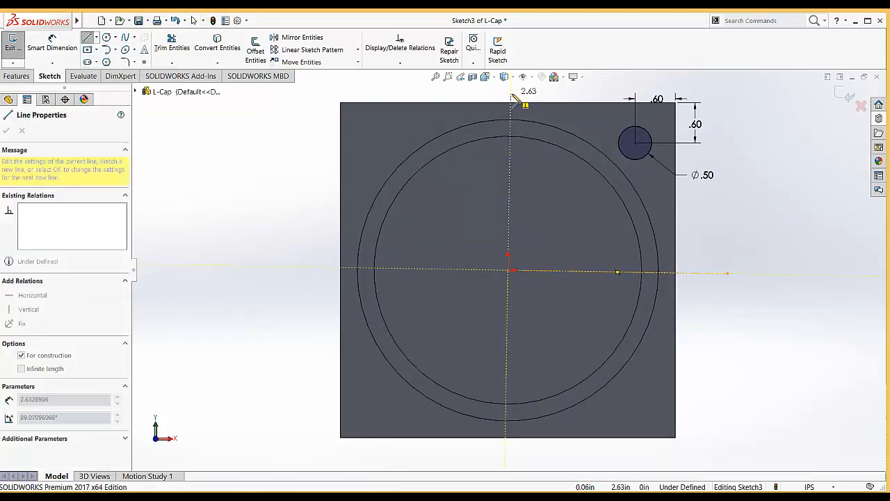
pyautogui.click(510, 93)
pyautogui.rightClick(535, 93)
pyautogui.click(562, 99)
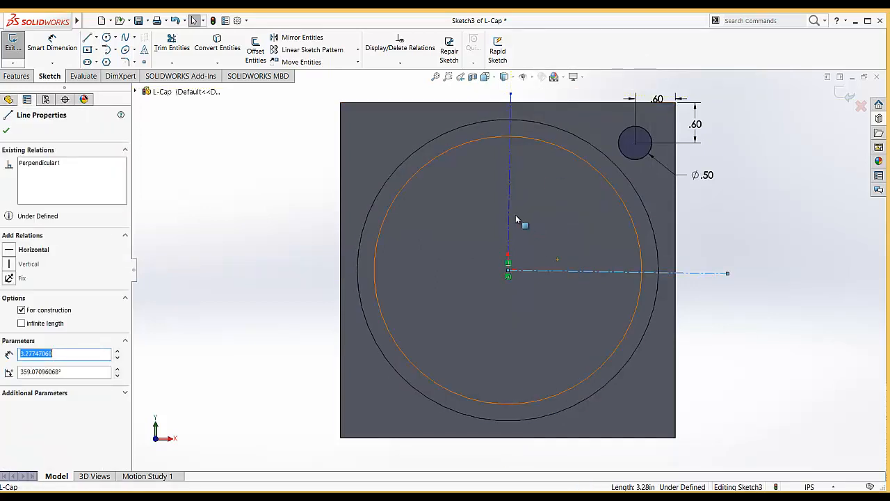
# Mirror the 0.5 in corner circle about the upward centerline, keeping the original
pyautogui.click(731, 241)
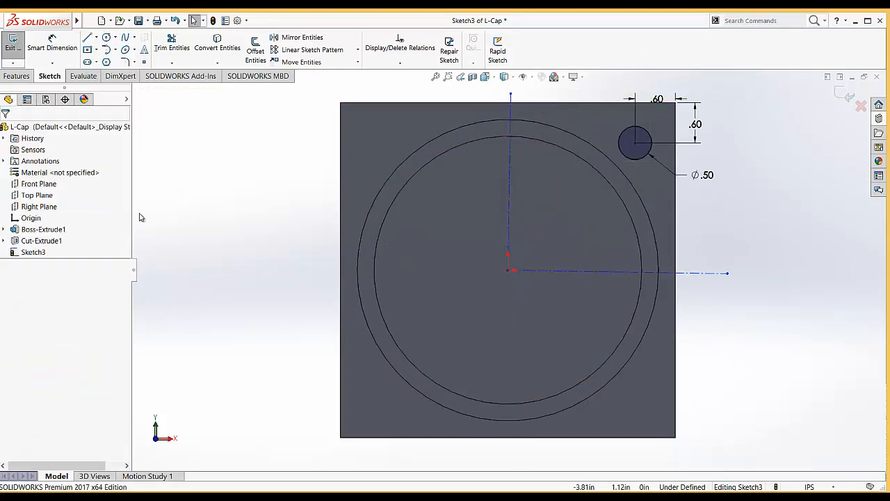
pyautogui.click(295, 37)
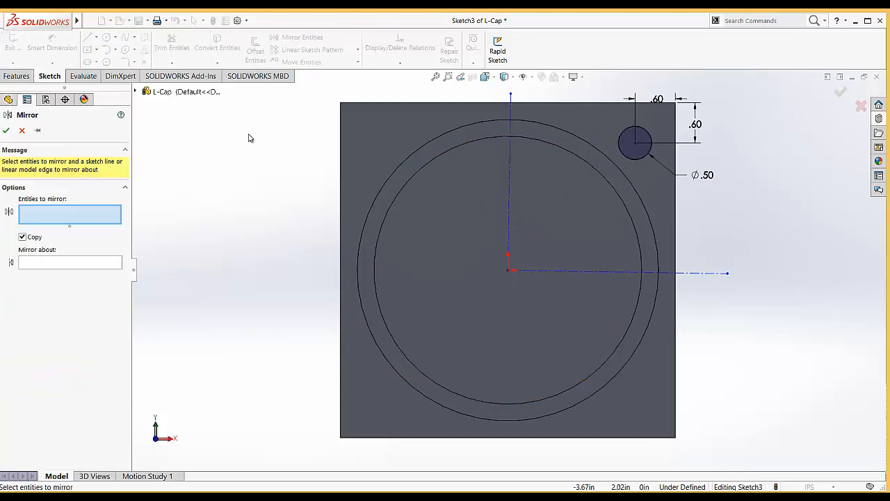
pyautogui.click(647, 135)
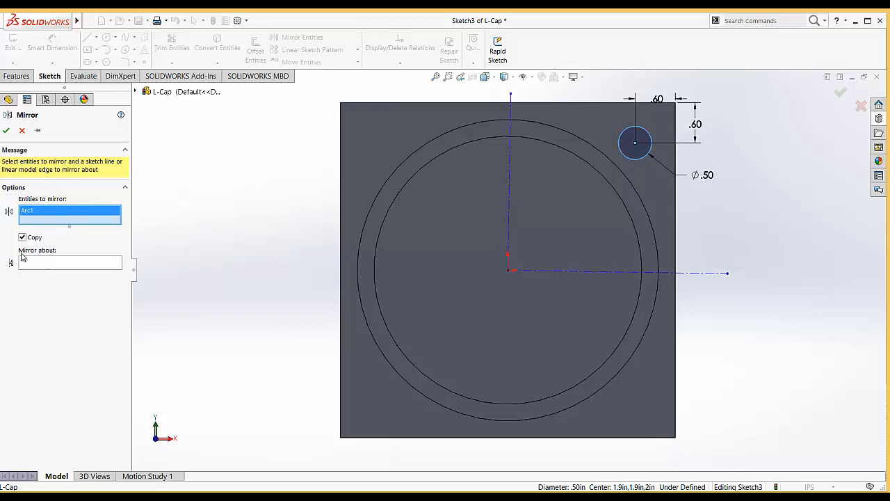
pyautogui.click(54, 264)
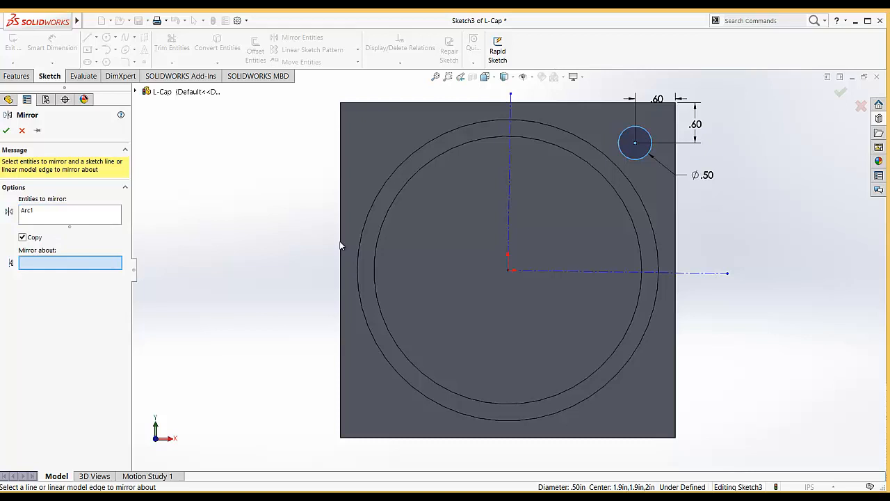
pyautogui.click(509, 228)
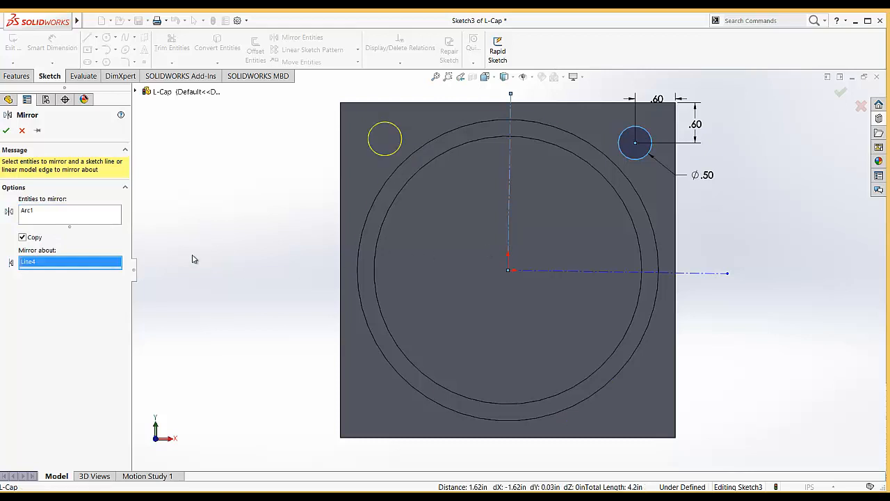
pyautogui.click(6, 130)
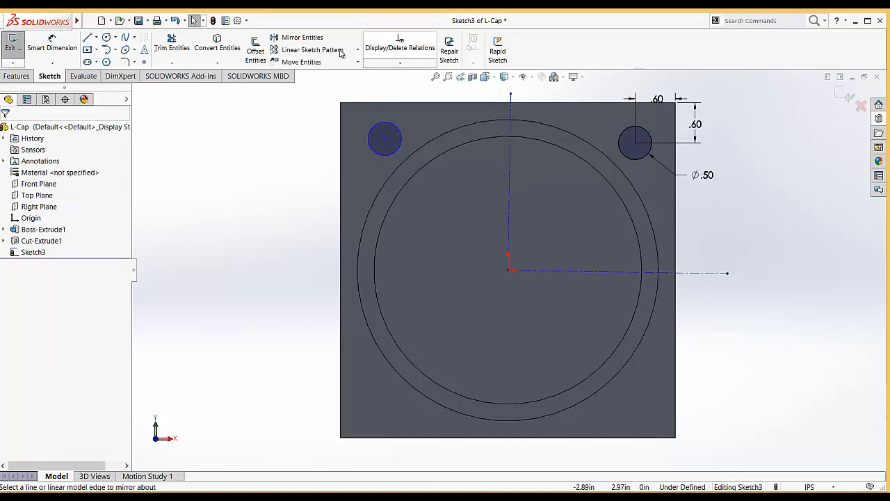
# Mirror both upper corner circles about the nearly horizontal centerline to place circles in the two lower corners
pyautogui.click(292, 38)
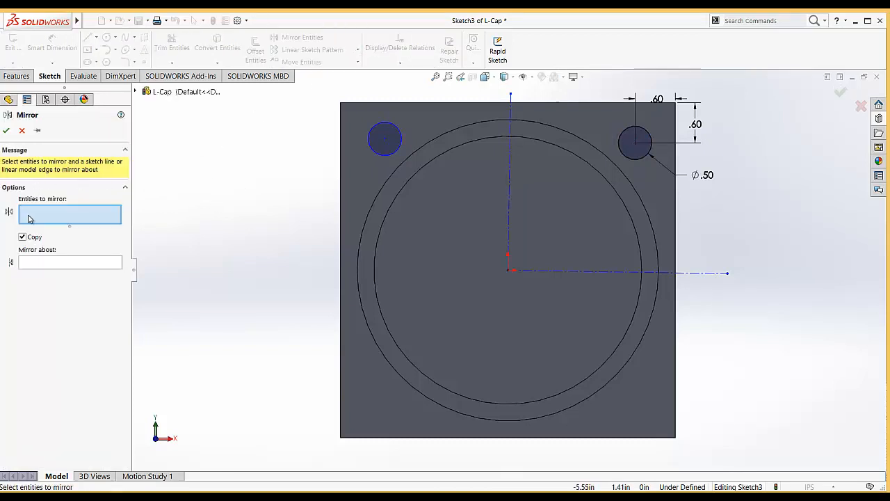
pyautogui.click(595, 142)
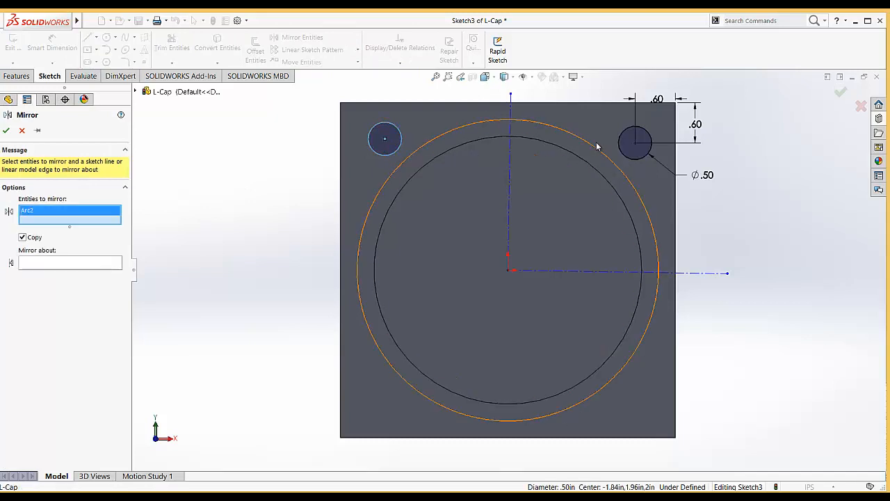
pyautogui.click(628, 137)
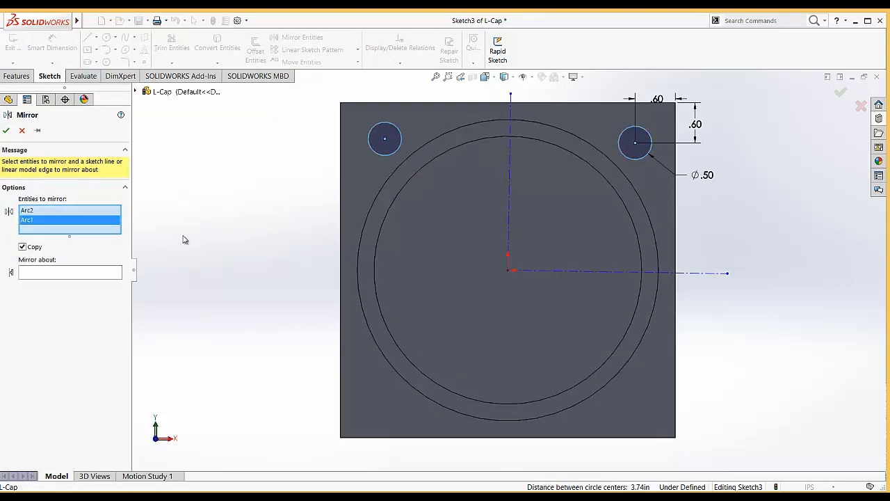
pyautogui.click(88, 275)
pyautogui.click(699, 272)
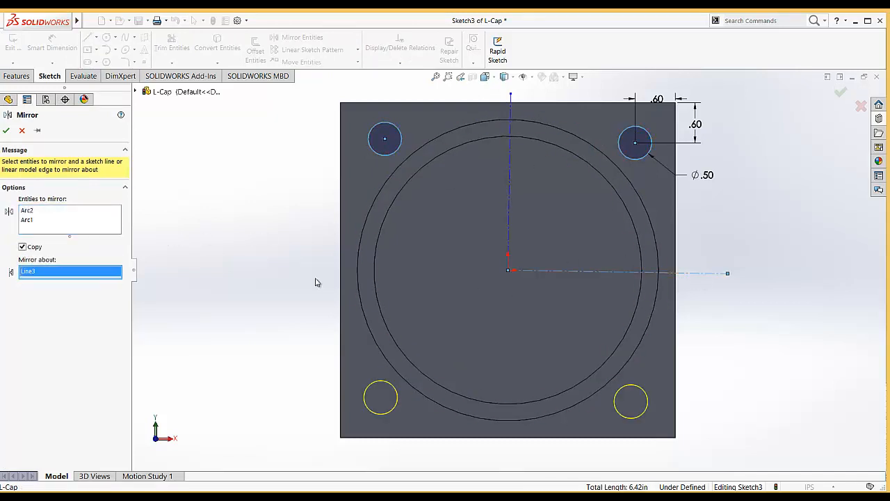
pyautogui.click(6, 131)
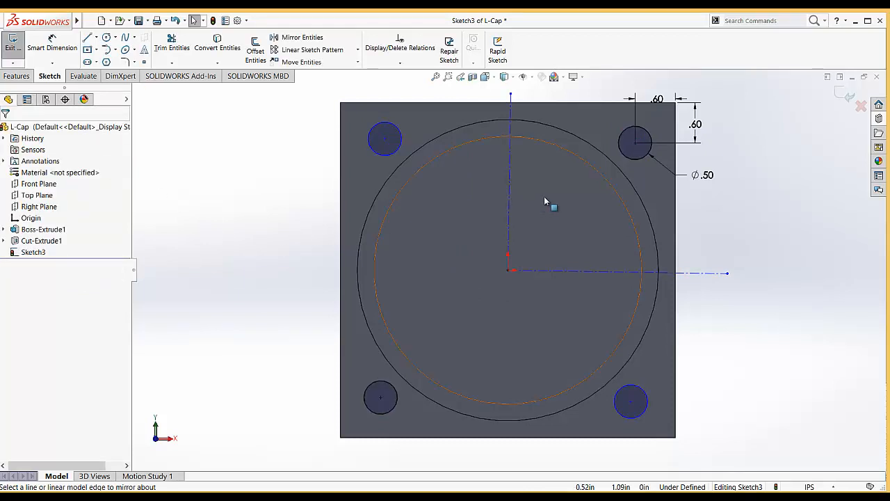
# Add a Vertical relation to the upward centerline and finish the corner-circle sketch
pyautogui.click(511, 197)
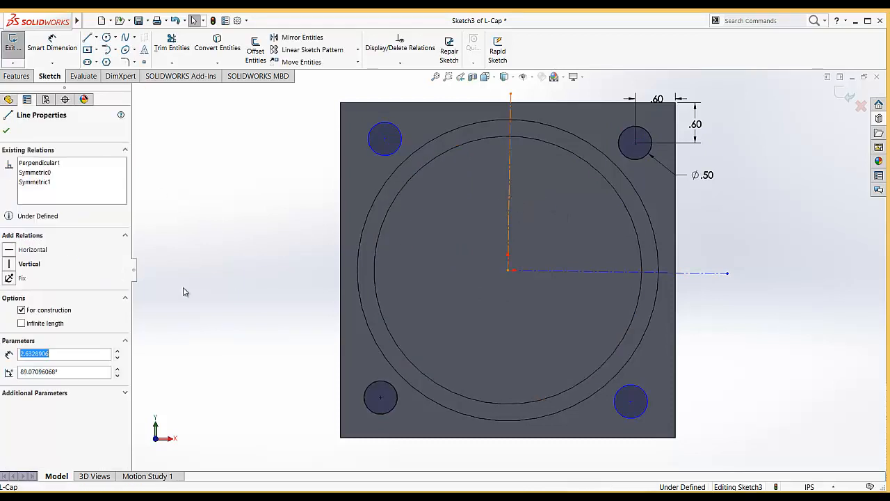
pyautogui.click(8, 263)
pyautogui.click(283, 240)
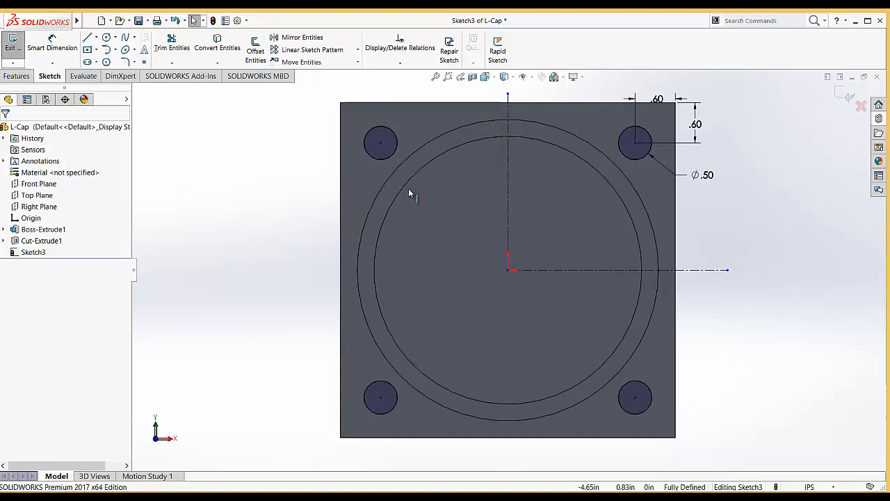
pyautogui.click(504, 196)
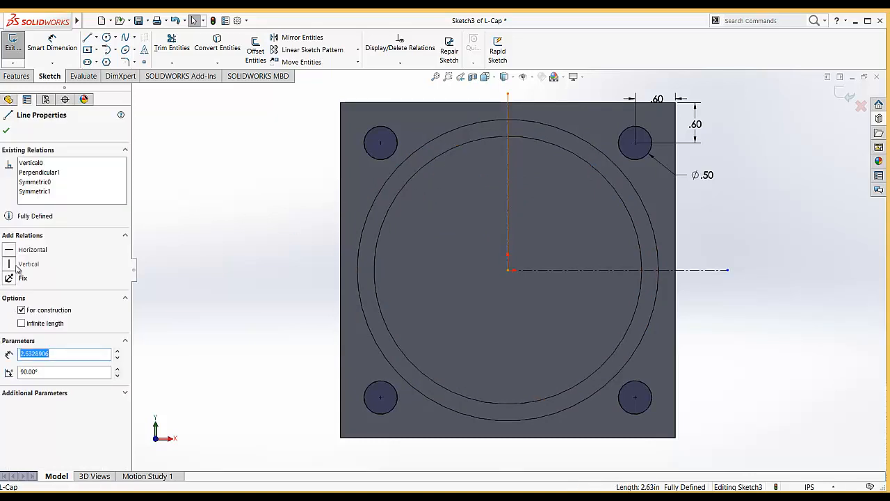
pyautogui.click(6, 131)
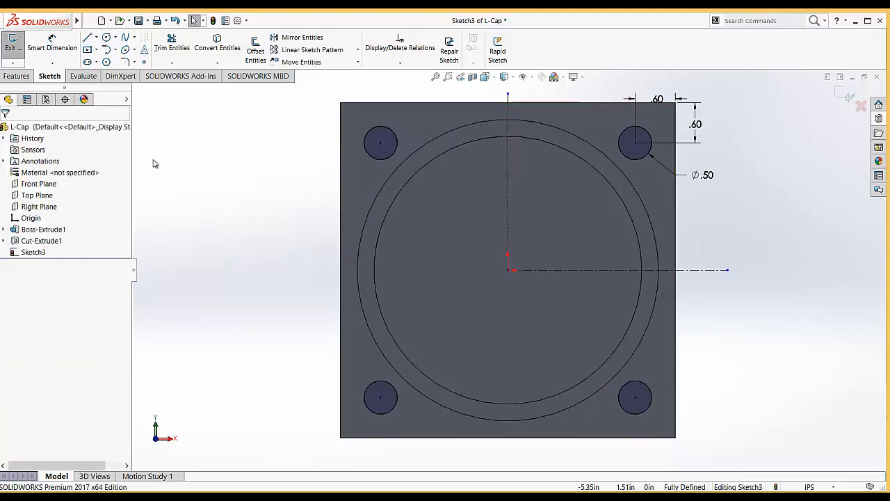
pyautogui.click(13, 44)
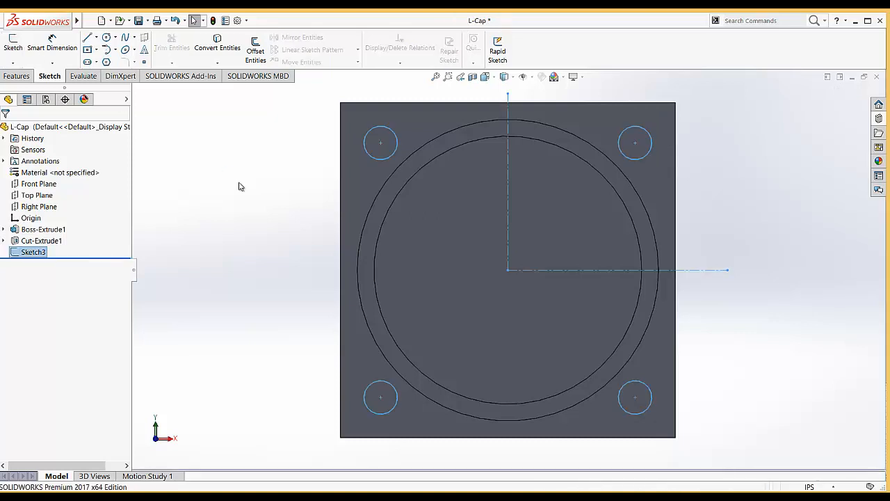
# Cut-extrude the four corner circles through the block with the Through All end condition
pyautogui.click(504, 76)
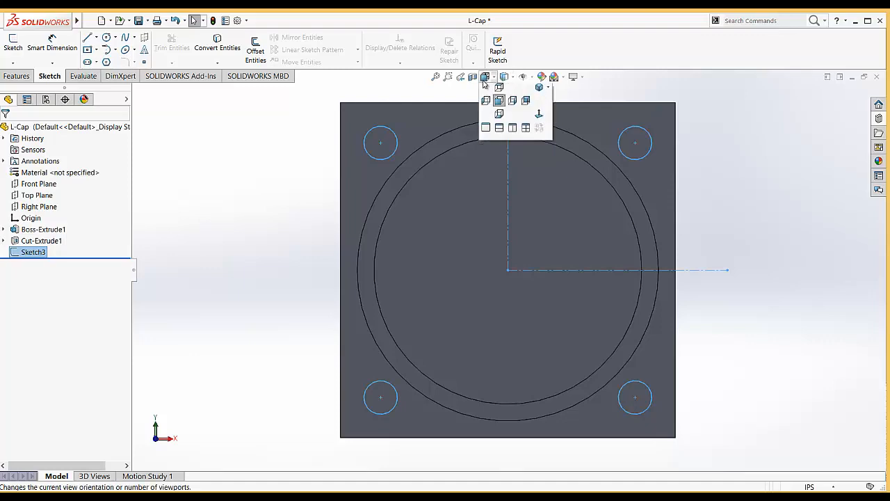
pyautogui.click(539, 104)
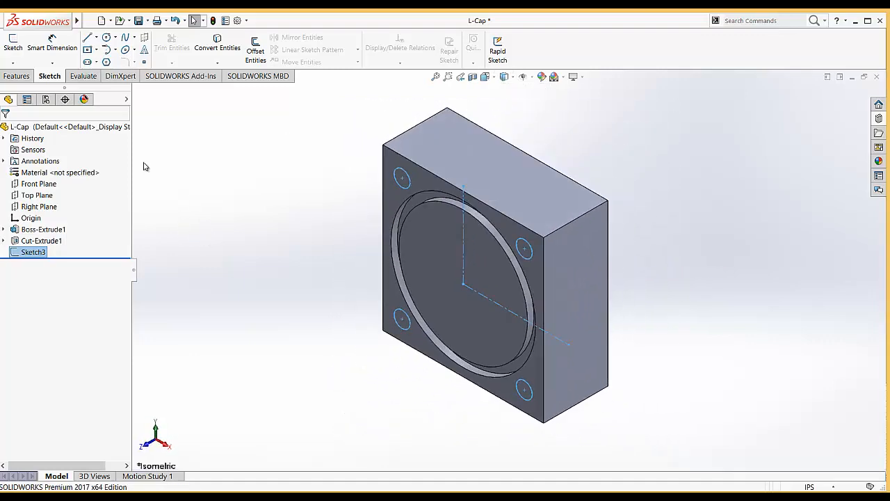
pyautogui.click(17, 76)
pyautogui.click(162, 56)
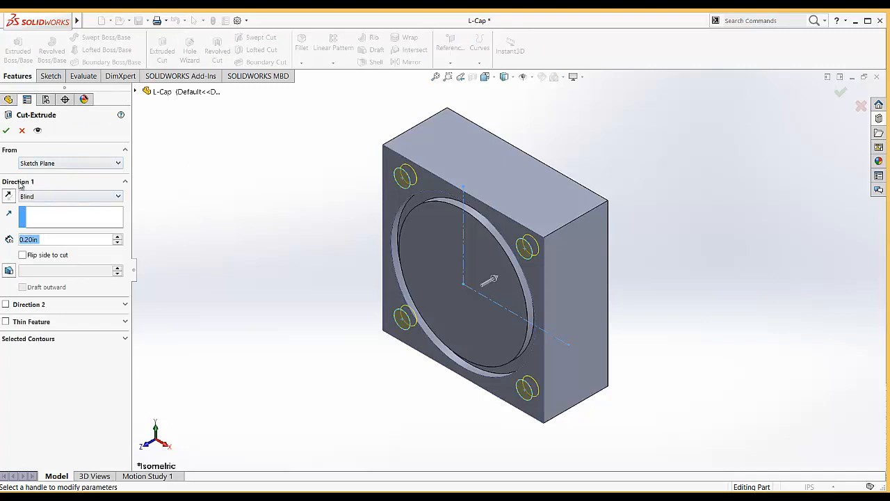
pyautogui.click(38, 198)
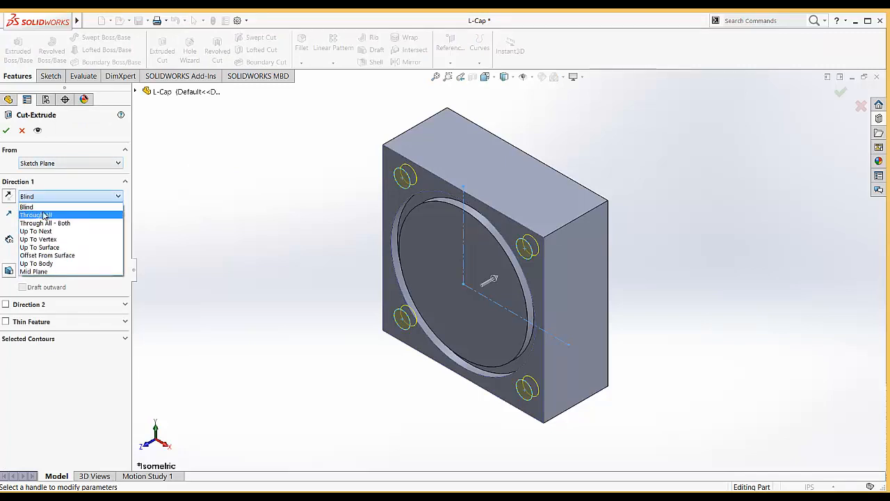
pyautogui.click(44, 215)
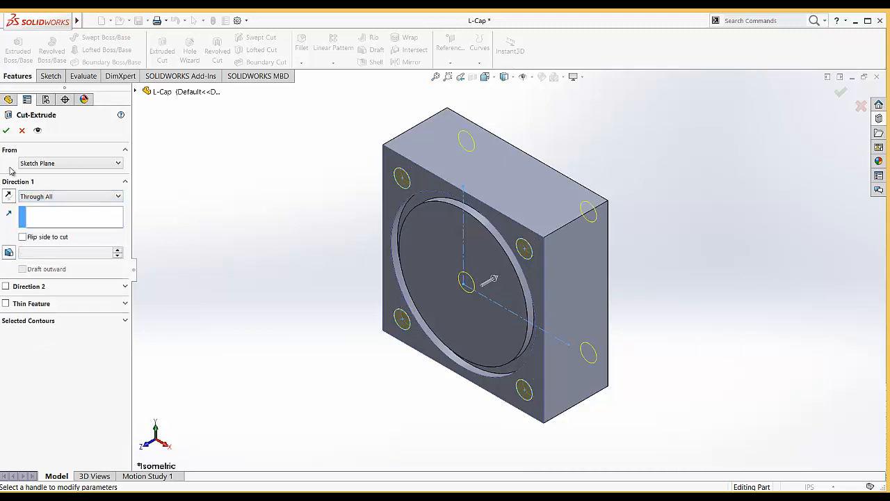
pyautogui.click(5, 130)
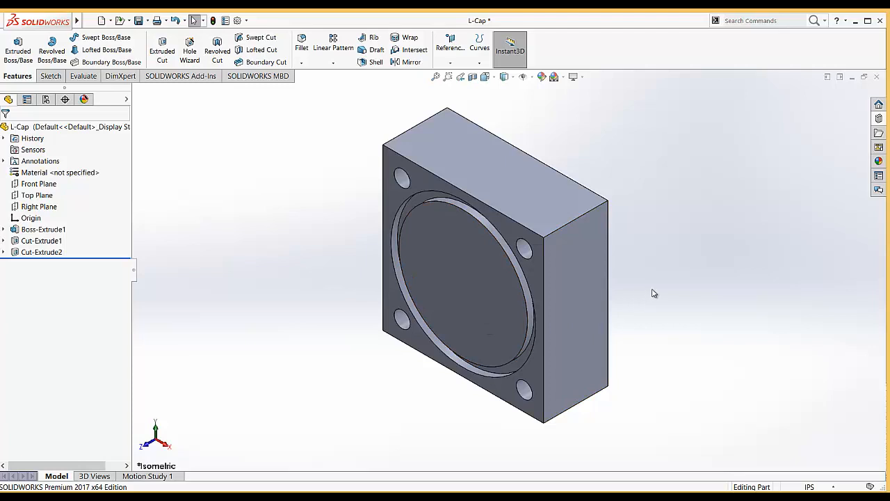
# Start a new sketch on the block's back face, opposite the ring groove, and view it head-on
pyautogui.moveTo(658, 276); pyautogui.dragTo(605, 247, button='middle')
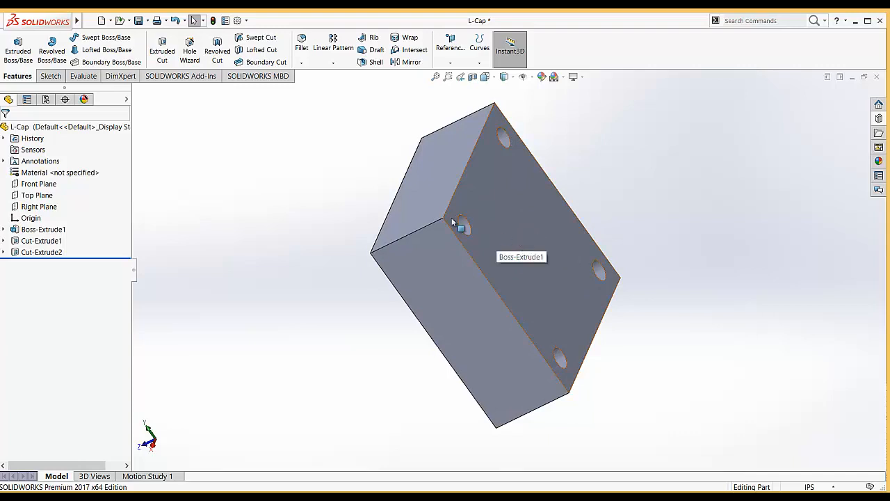
pyautogui.click(51, 76)
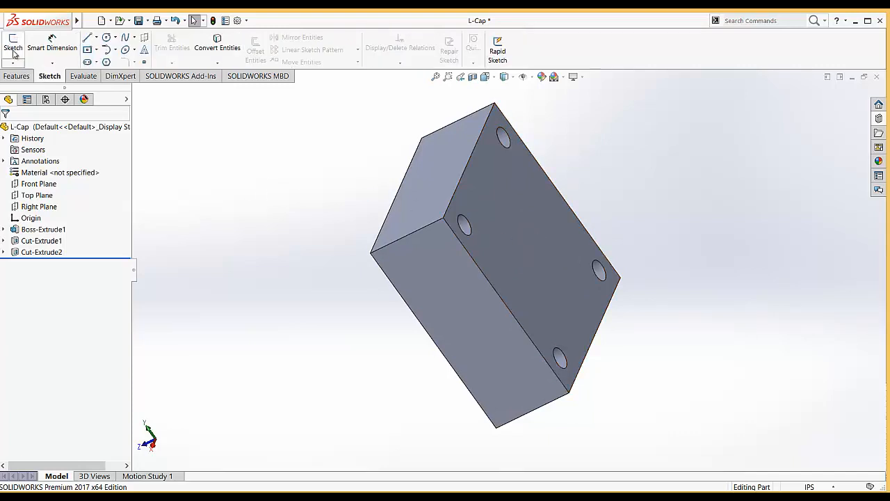
pyautogui.click(13, 44)
pyautogui.click(506, 211)
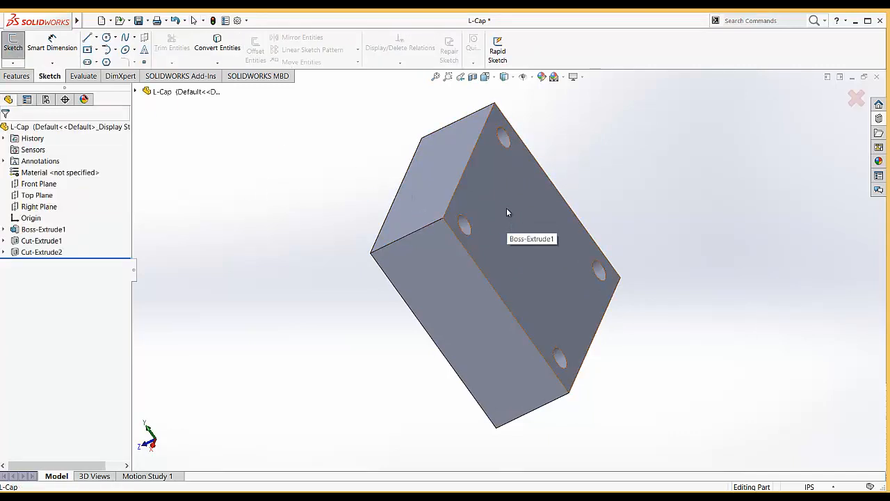
pyautogui.click(484, 77)
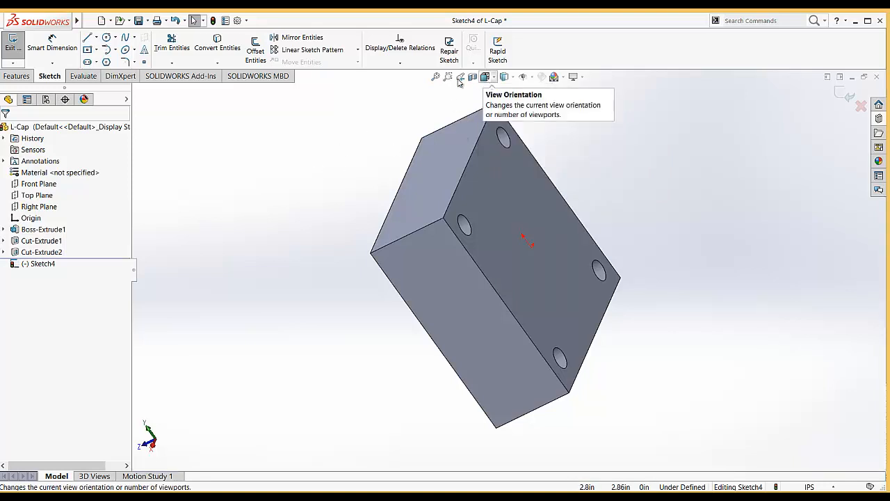
pyautogui.press('space')
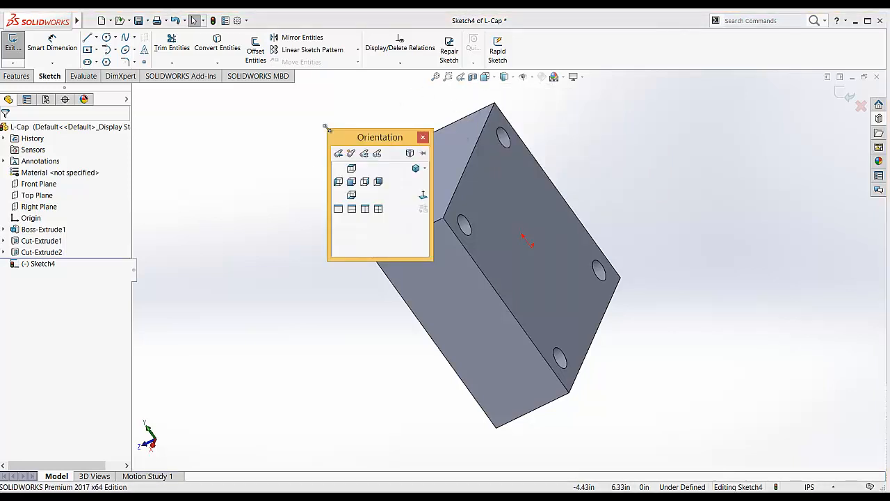
pyautogui.click(423, 196)
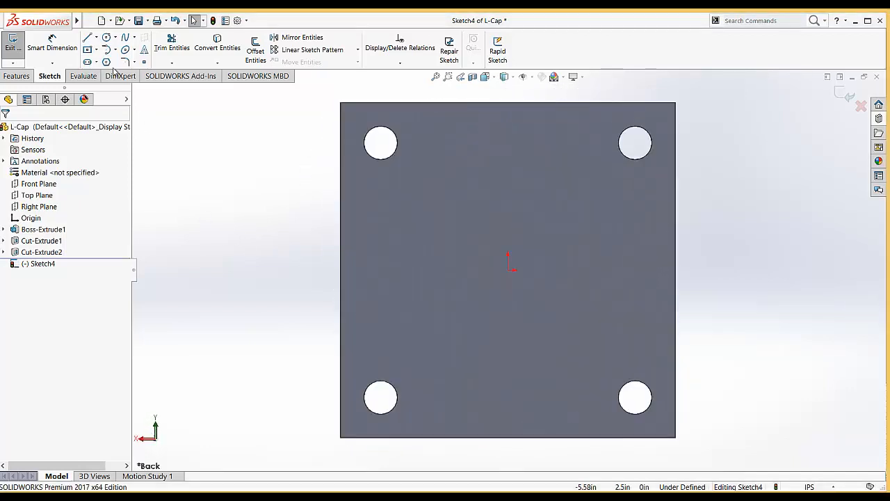
# Draw a circle with a radius of about 0.95 in centred on the origin of the back face
pyautogui.click(106, 37)
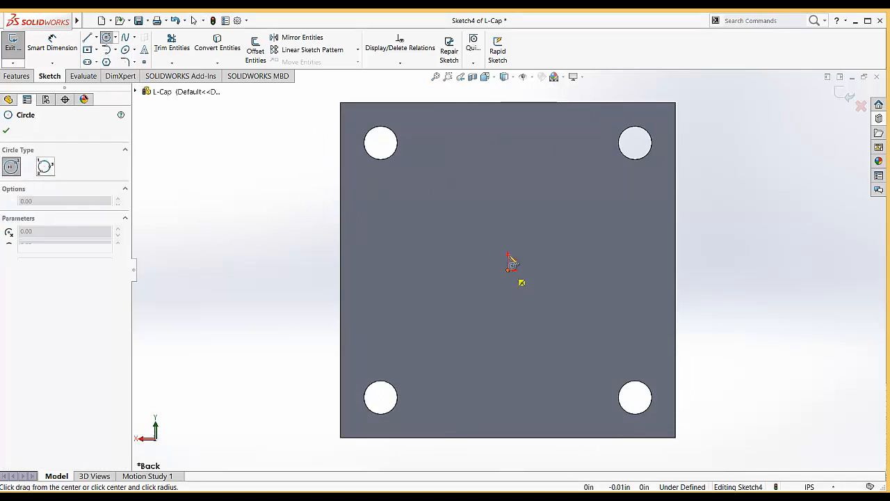
pyautogui.click(508, 270)
pyautogui.click(523, 208)
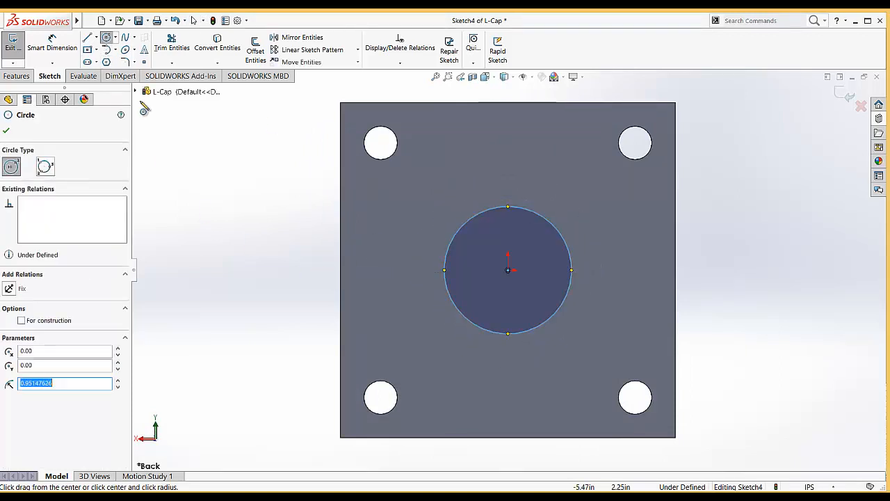
# Dimension the central circle's diameter as 2.4 in and finish the sketch
pyautogui.click(52, 42)
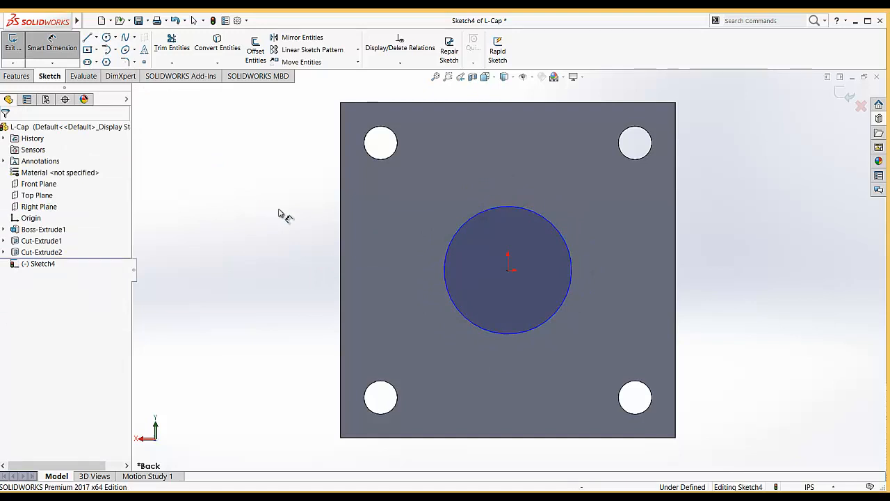
pyautogui.click(446, 259)
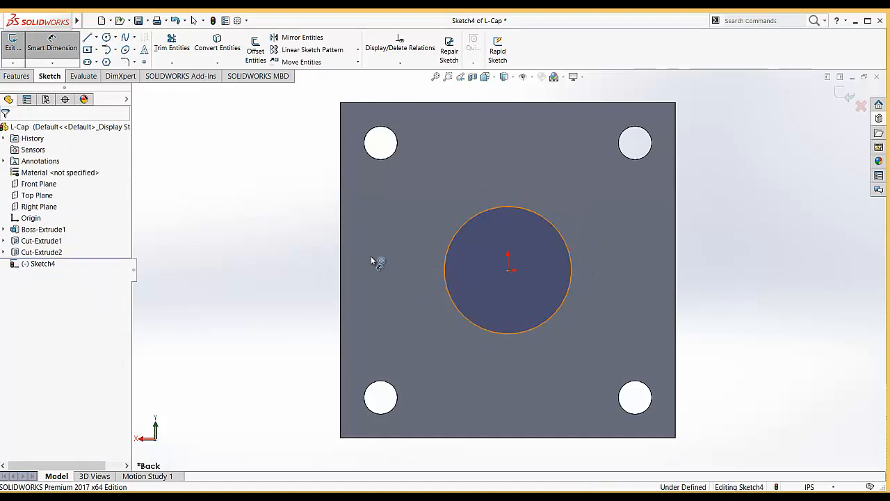
pyautogui.click(281, 260)
pyautogui.write('2.4')
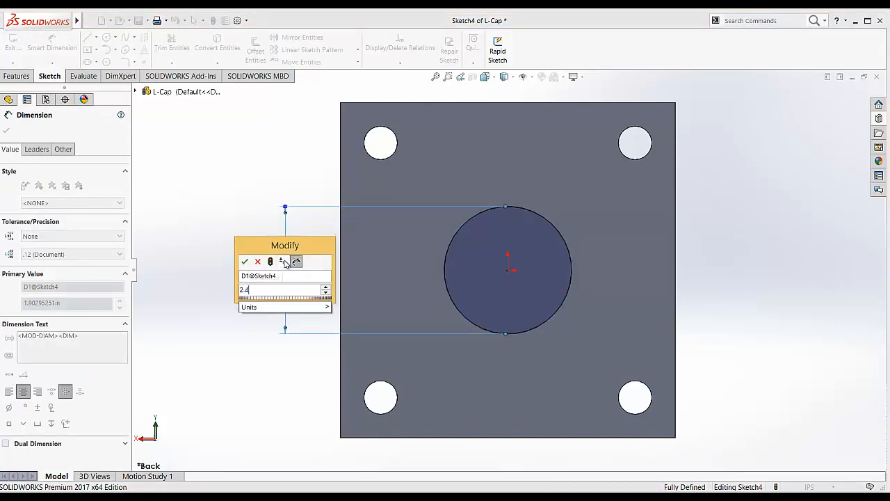
pyautogui.press('Return')
pyautogui.click(14, 48)
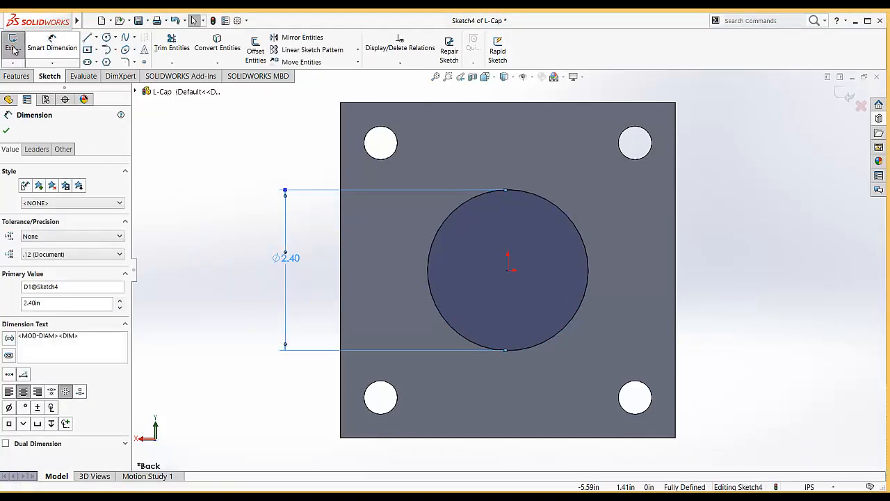
pyautogui.click(22, 77)
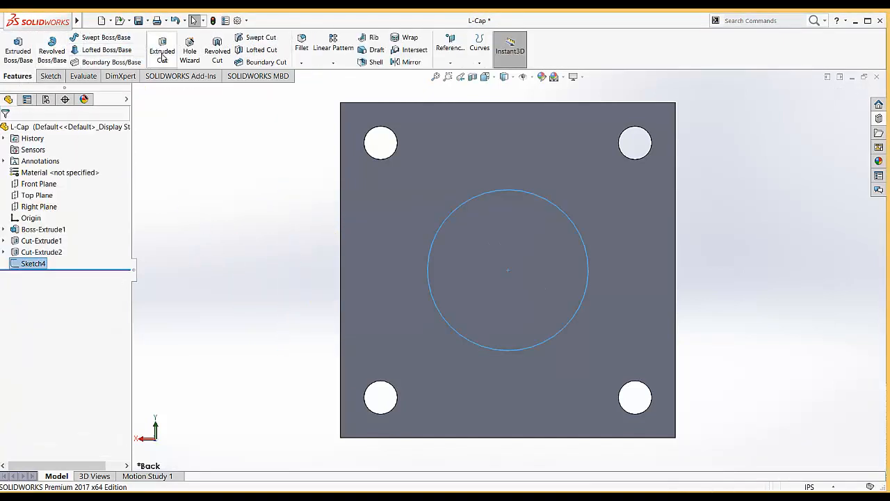
# Extrude the central 2.4 in circle outward from the block's back face to a blind depth of 1.2 in
pyautogui.click(18, 48)
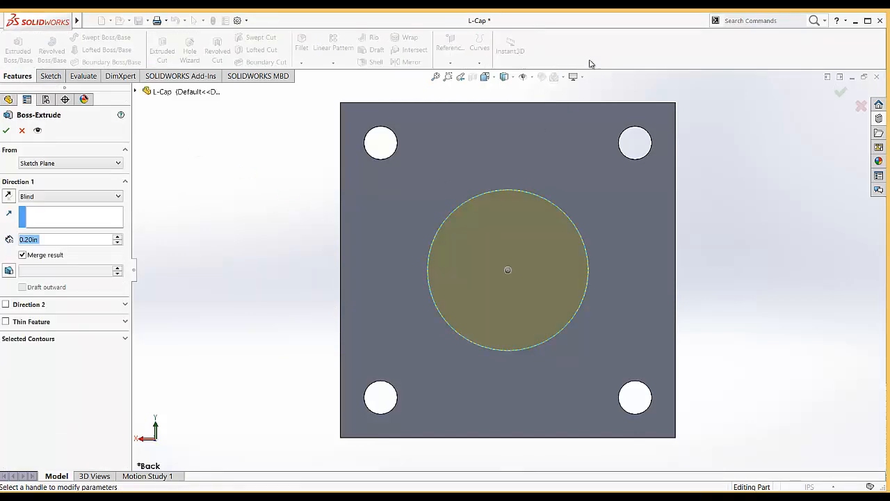
pyautogui.click(486, 77)
pyautogui.click(538, 104)
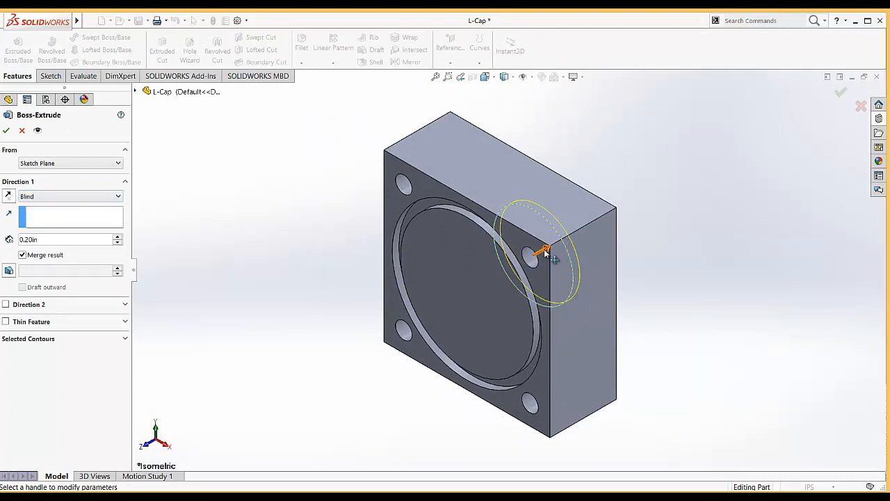
pyautogui.click(7, 196)
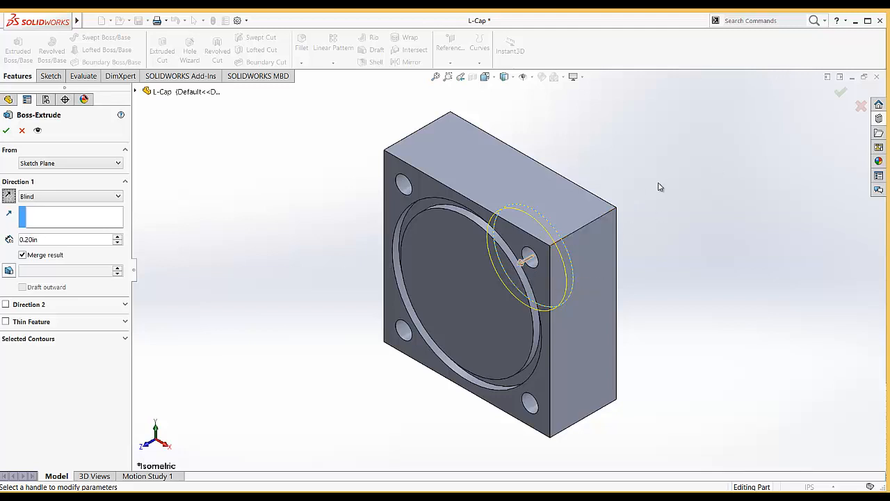
pyautogui.click(10, 199)
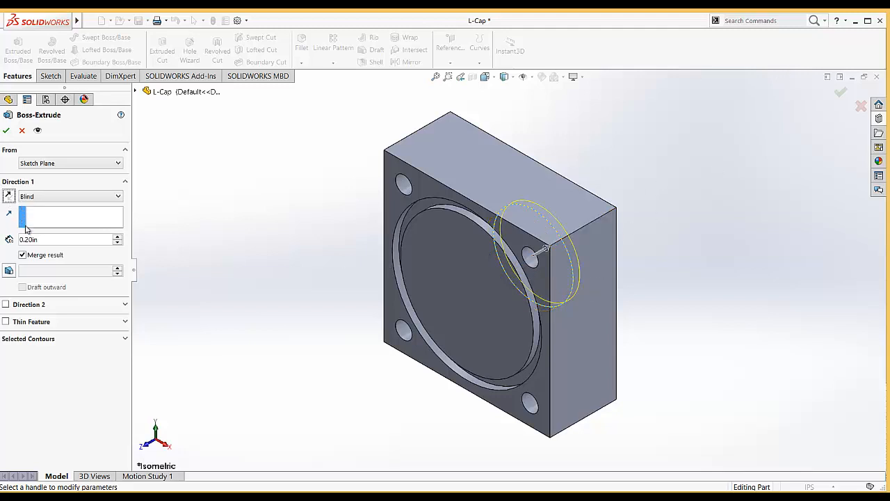
pyautogui.click(59, 239)
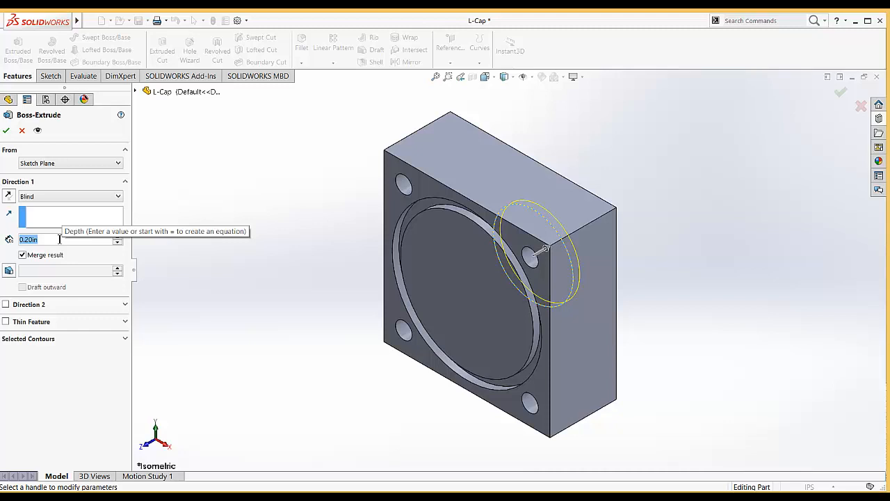
pyautogui.write('1.2')
pyautogui.press('Return')
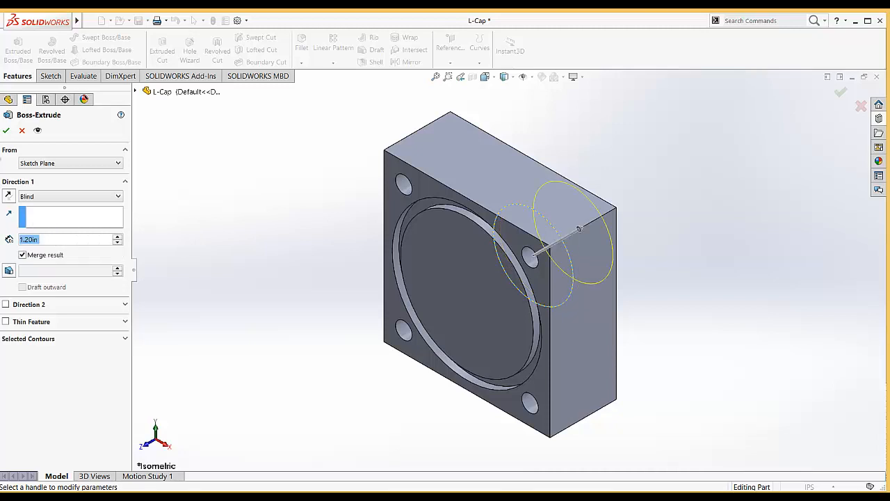
pyautogui.press('Return')
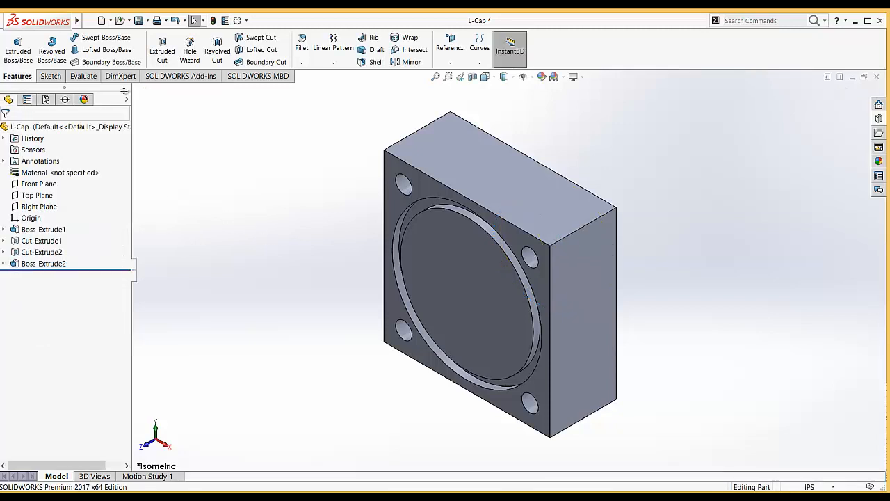
# Start a new sketch on the flat disc face inside the ring groove and view it head-on
pyautogui.click(50, 76)
pyautogui.click(13, 46)
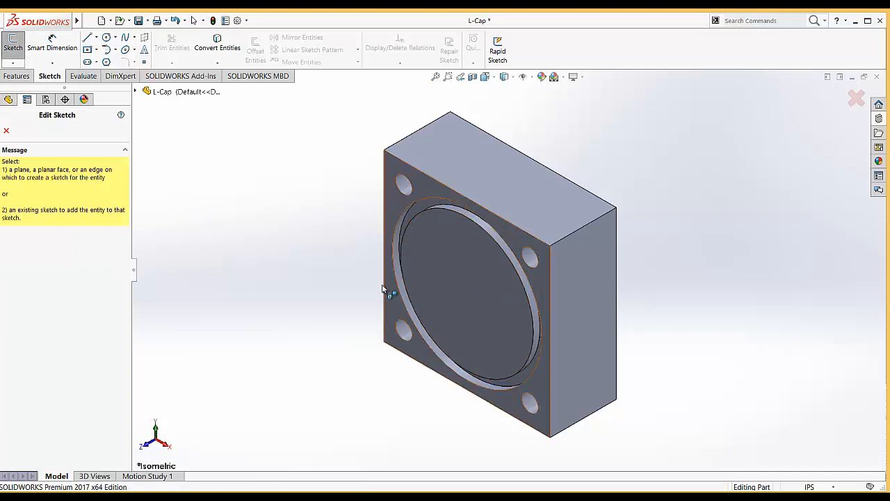
pyautogui.click(440, 239)
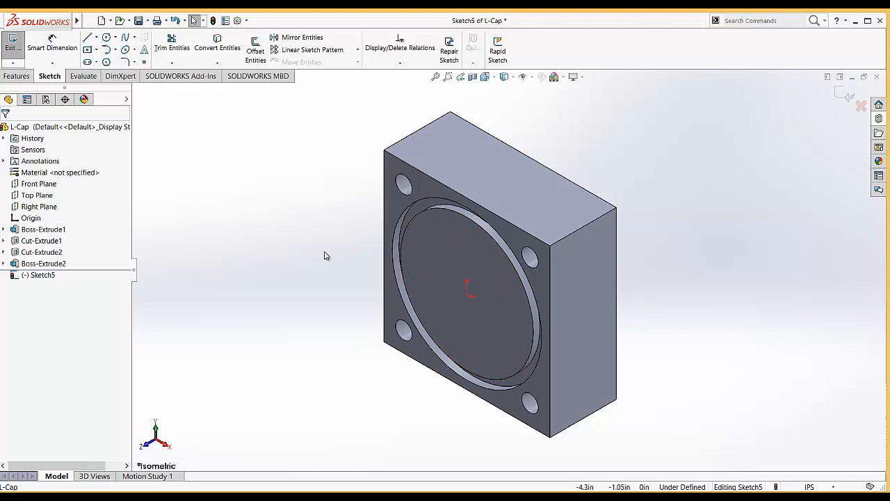
pyautogui.press('space')
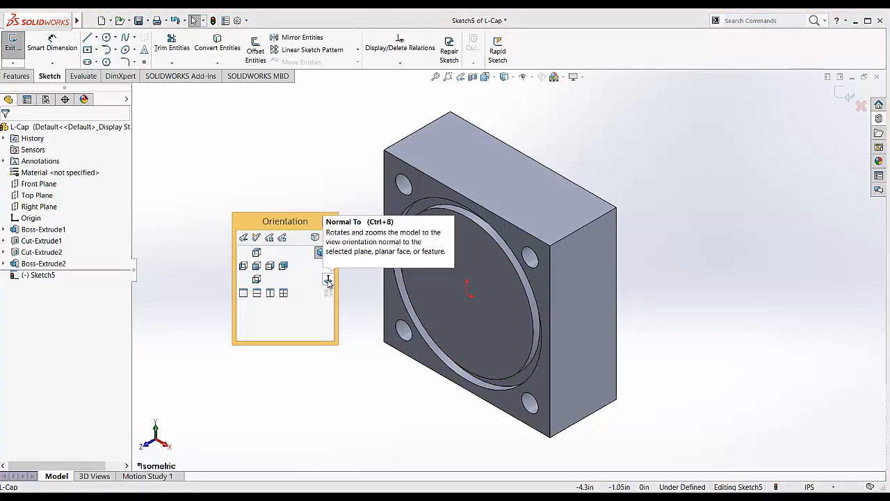
pyautogui.click(328, 279)
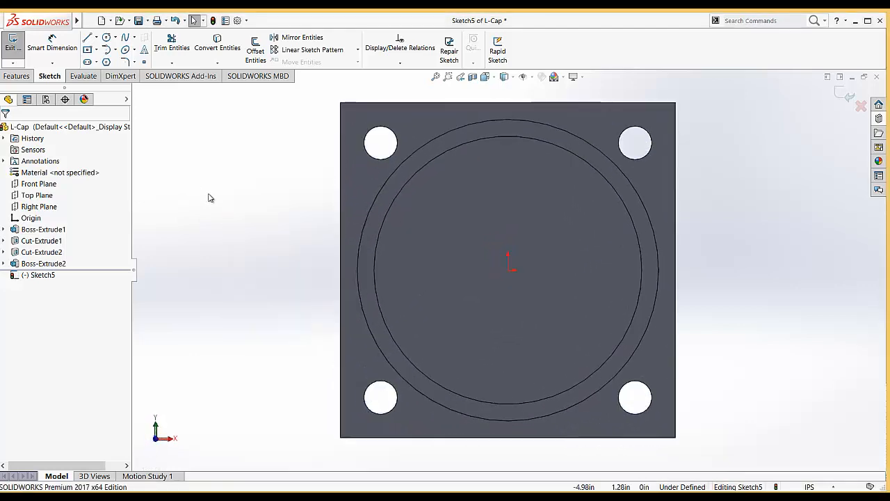
pyautogui.click(486, 77)
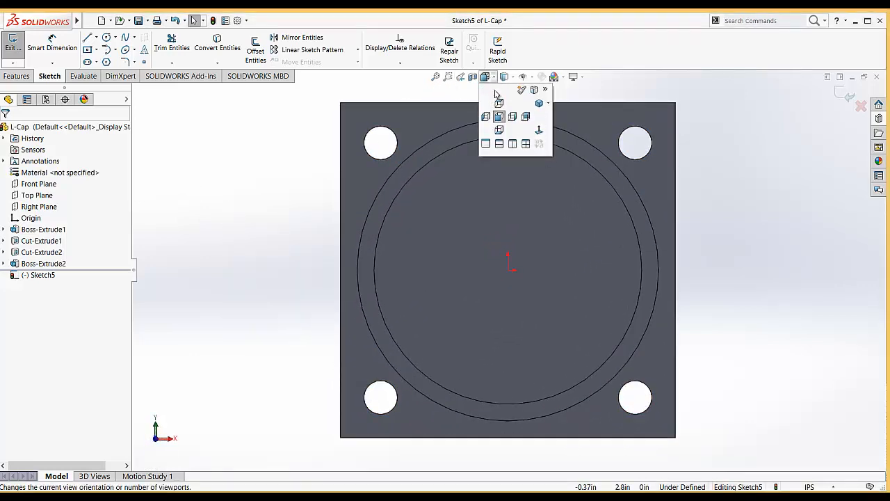
pyautogui.click(238, 137)
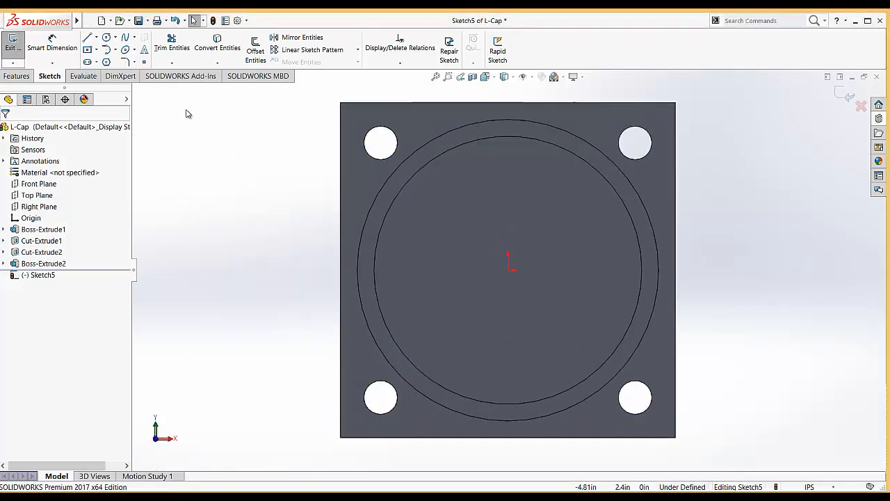
# Draw a circle about 1.46 in in diameter centred on the origin of the disc face
pyautogui.click(108, 40)
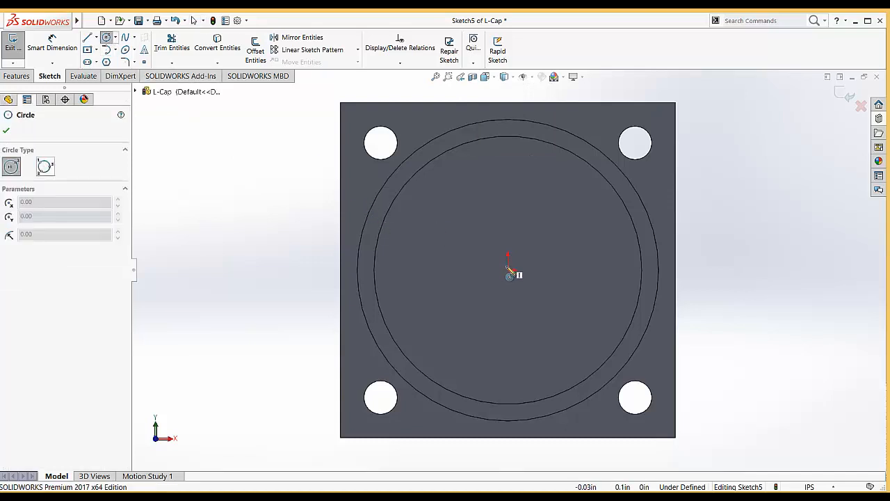
pyautogui.click(508, 269)
pyautogui.click(509, 228)
# Dimension the central circle's diameter as 1.85 in and finish the sketch
pyautogui.click(52, 45)
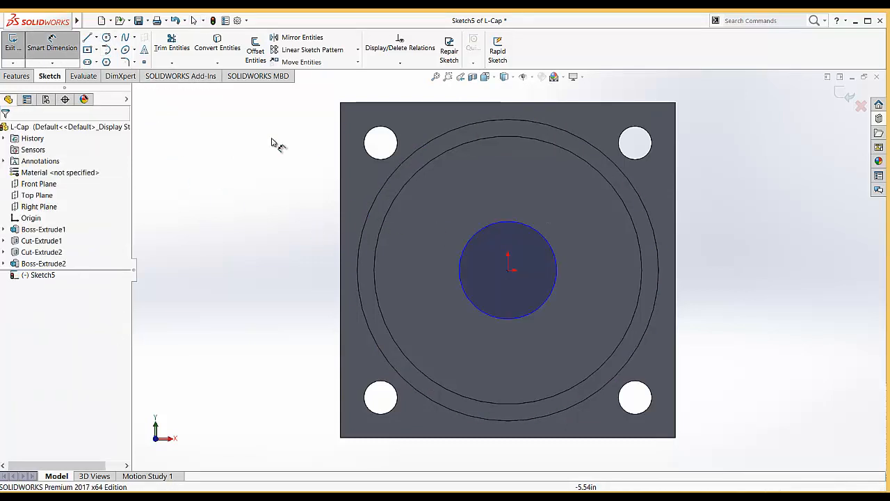
pyautogui.click(498, 226)
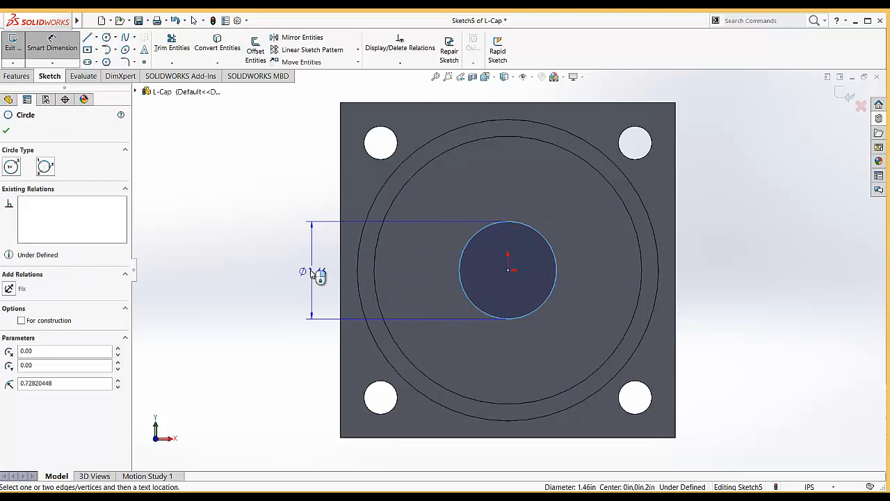
pyautogui.click(296, 272)
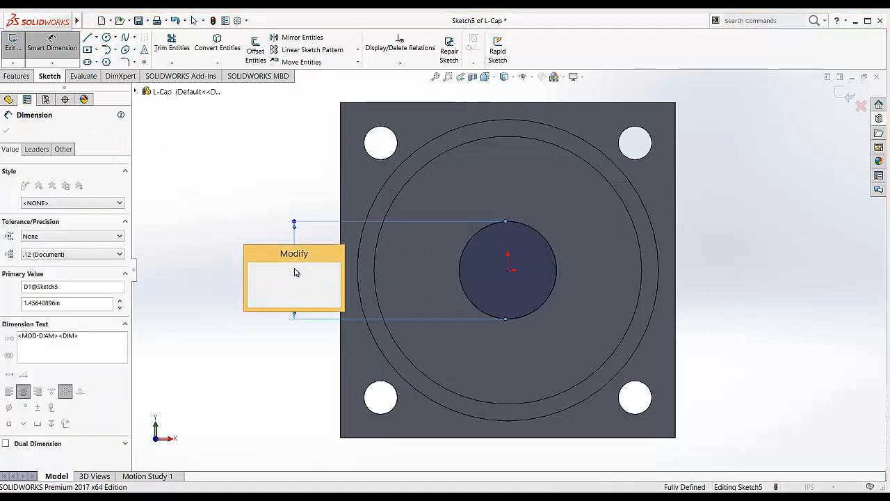
pyautogui.write('1.85')
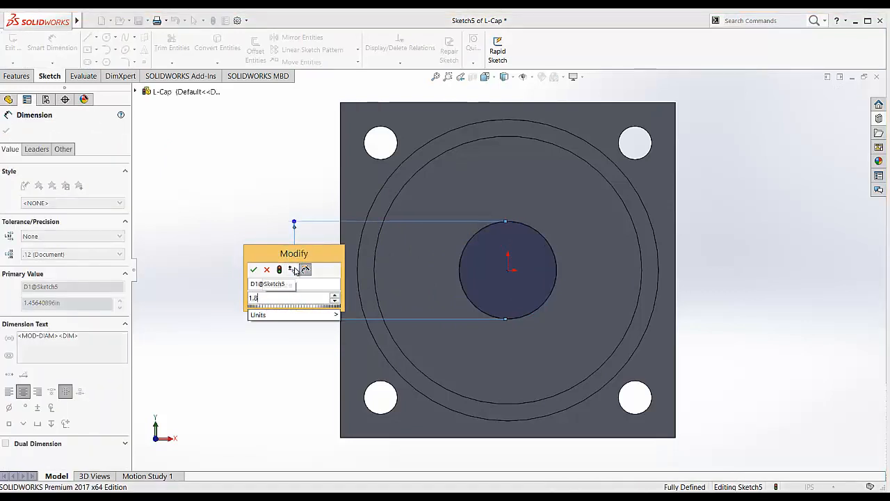
pyautogui.press('Return')
pyautogui.click(256, 224)
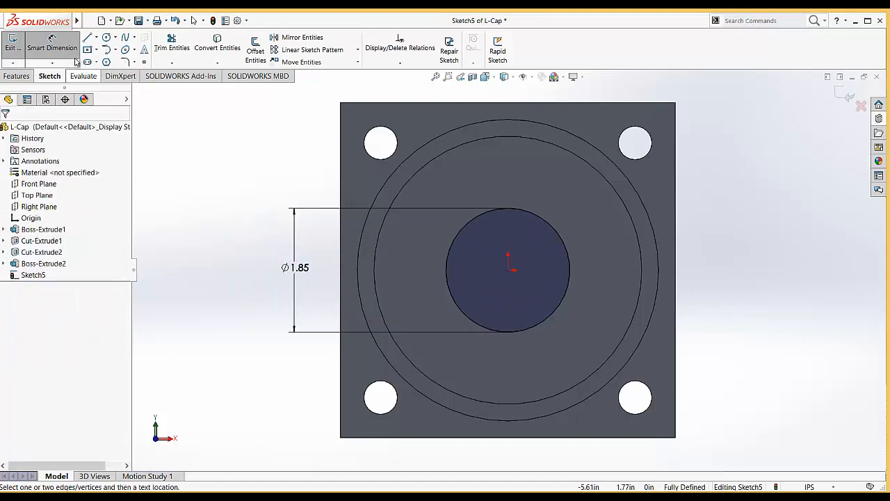
pyautogui.click(16, 44)
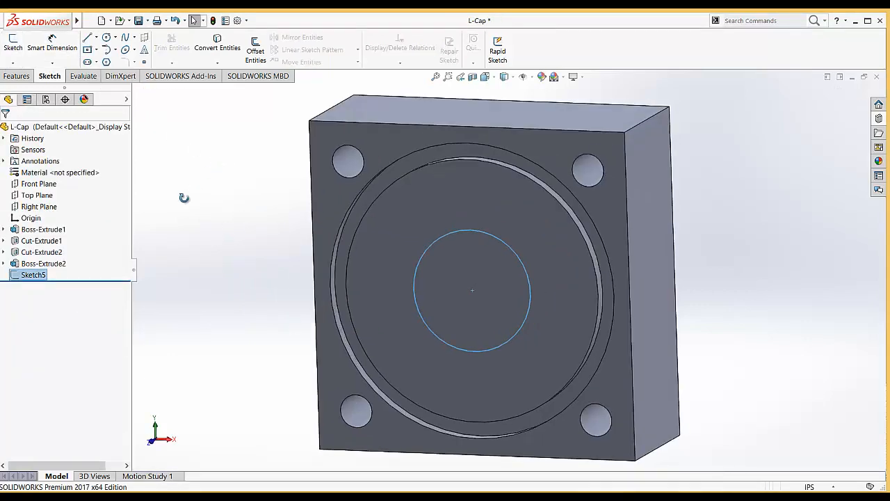
# Cut-extrude the 1.85 in circle through the block and the rear boss with the Through All end condition
pyautogui.click(12, 64)
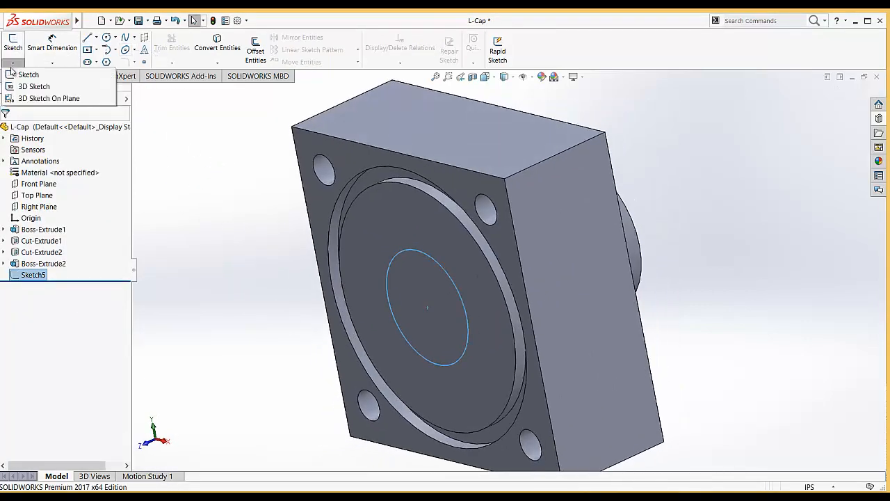
pyautogui.click(117, 115)
pyautogui.click(15, 77)
pyautogui.click(162, 48)
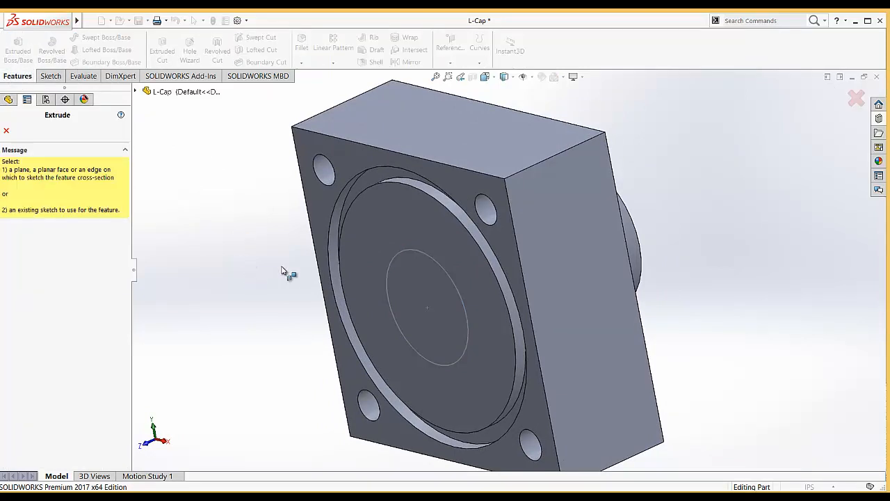
pyautogui.click(400, 256)
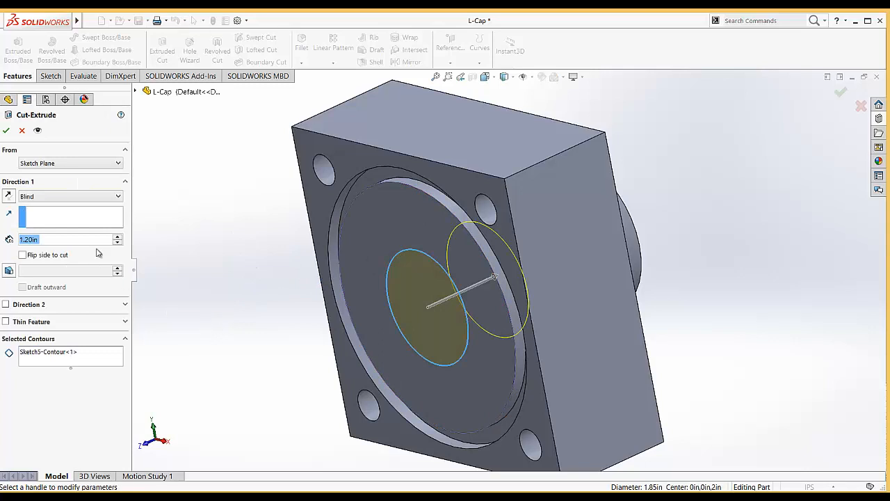
pyautogui.click(49, 197)
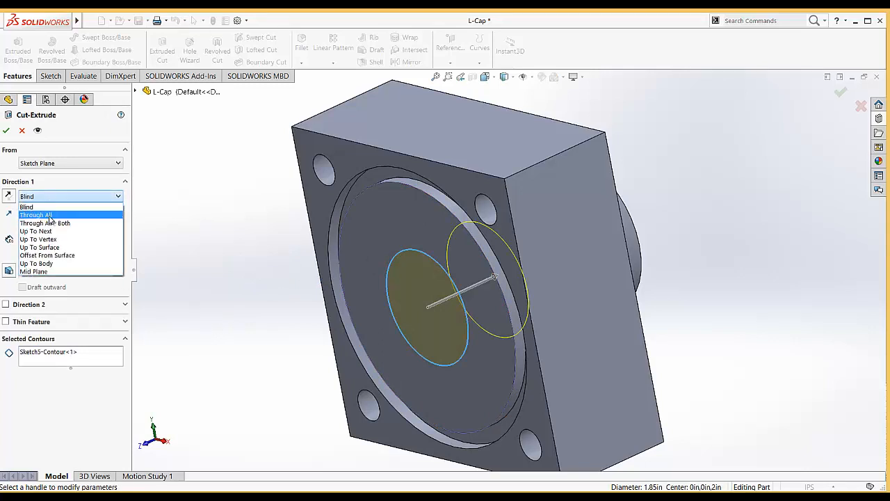
pyautogui.click(50, 215)
pyautogui.click(7, 132)
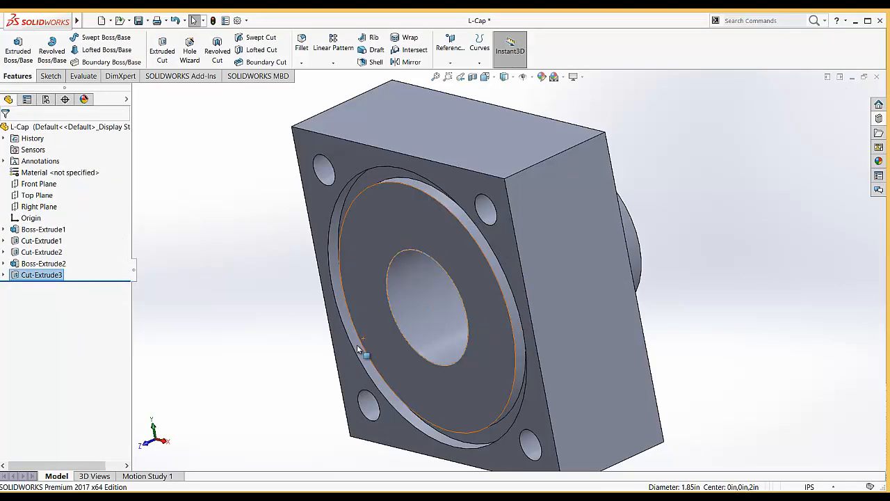
# Start a new sketch on the block's back face around the cylindrical boss and view it head-on
pyautogui.moveTo(694, 292); pyautogui.dragTo(719, 383, button='middle')
pyautogui.press('f')
pyautogui.moveTo(672, 325); pyautogui.dragTo(625, 344, button='middle')
pyautogui.click(625, 345)
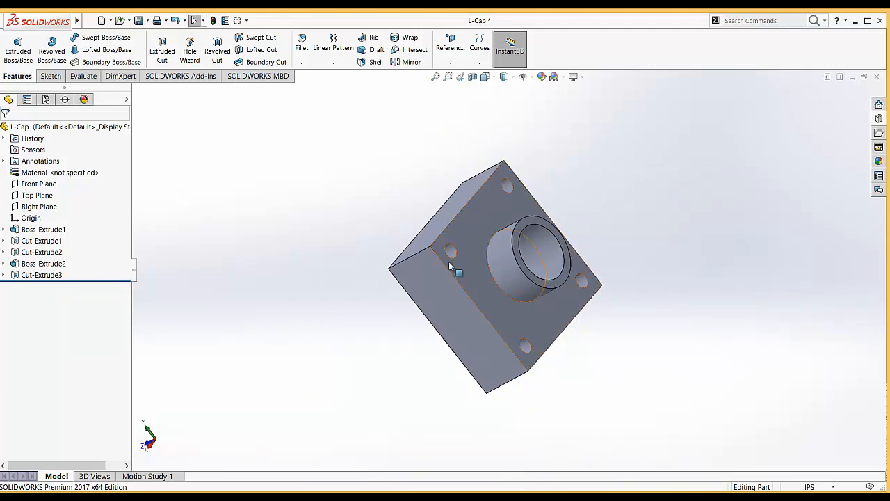
pyautogui.click(475, 231)
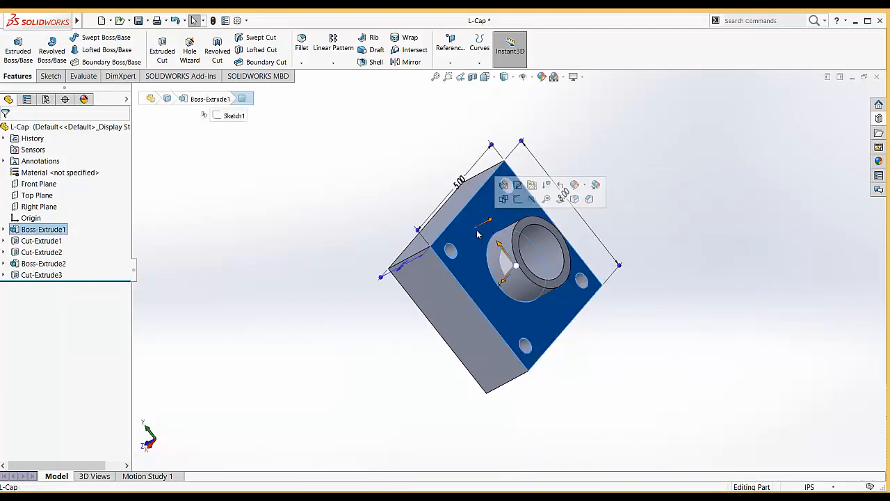
pyautogui.click(51, 76)
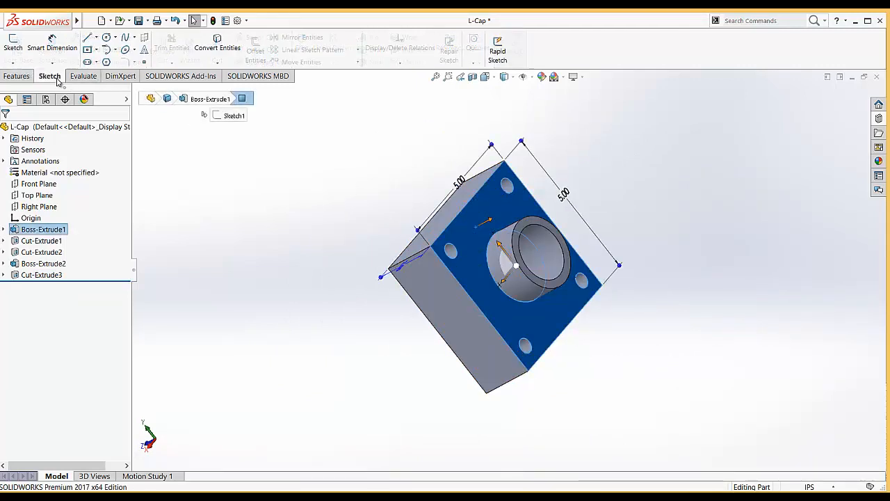
pyautogui.click(341, 241)
pyautogui.click(476, 232)
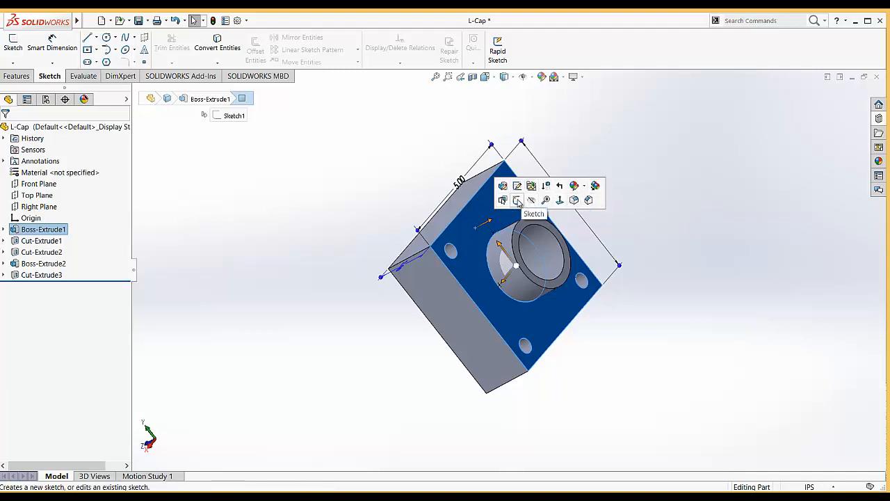
pyautogui.click(517, 202)
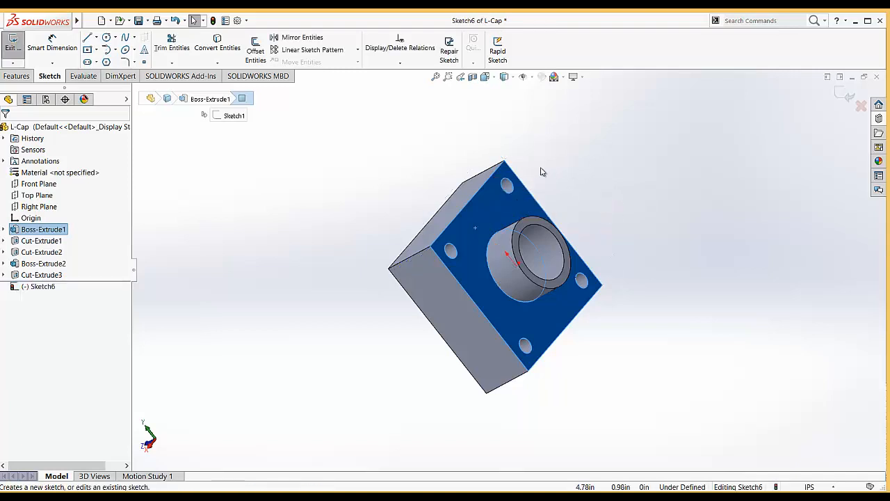
pyautogui.click(560, 171)
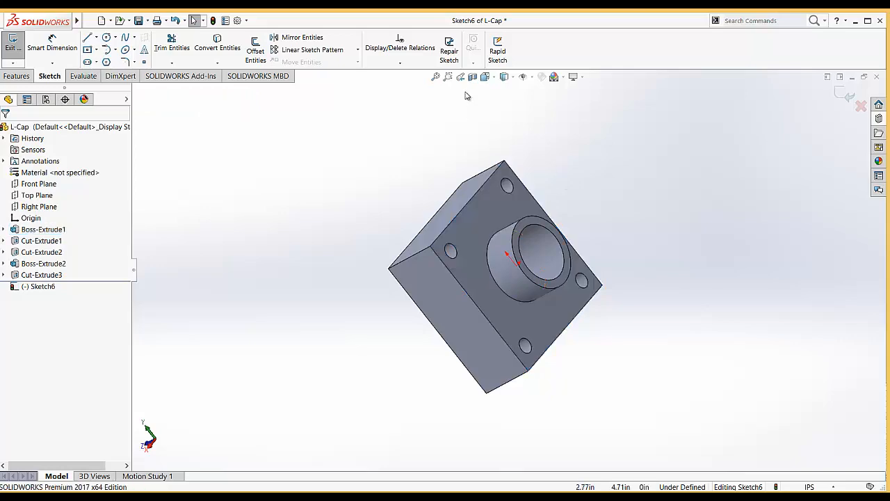
pyautogui.click(494, 78)
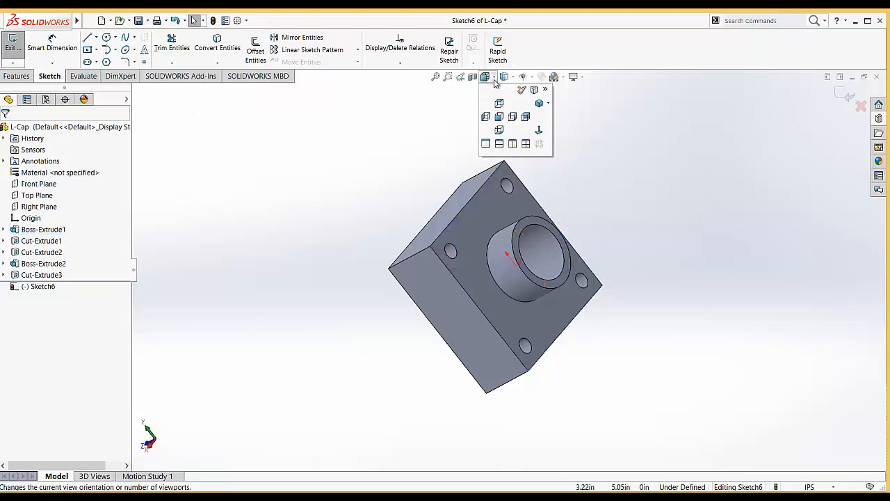
pyautogui.click(539, 133)
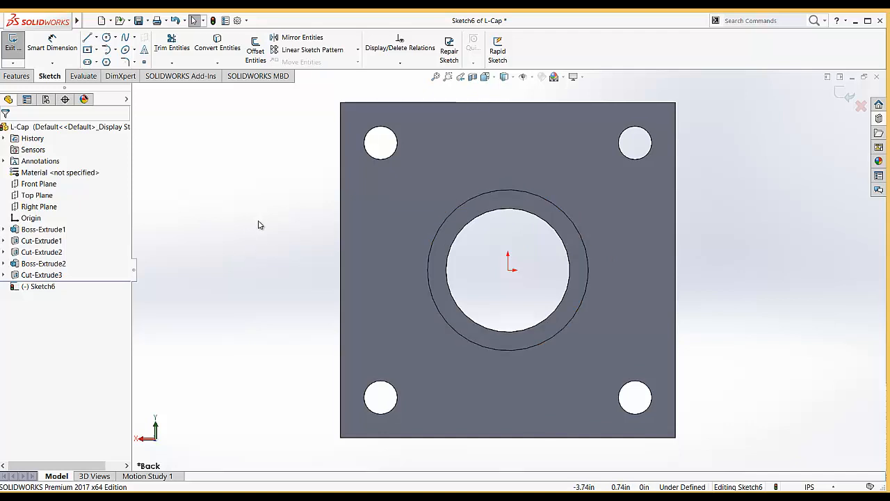
# Draw a circle about 0.42 in in radius, centred on the upper-right corner hole of the back face
pyautogui.click(107, 38)
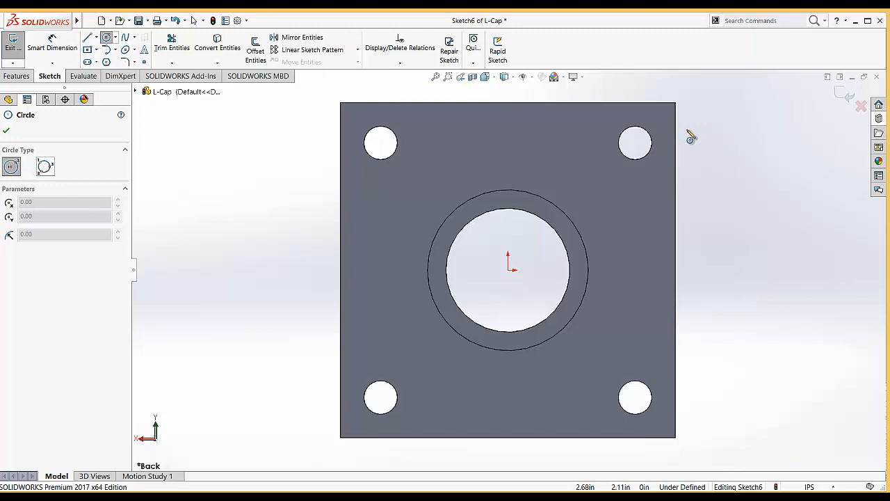
pyautogui.moveTo(635, 142)
pyautogui.click(635, 143)
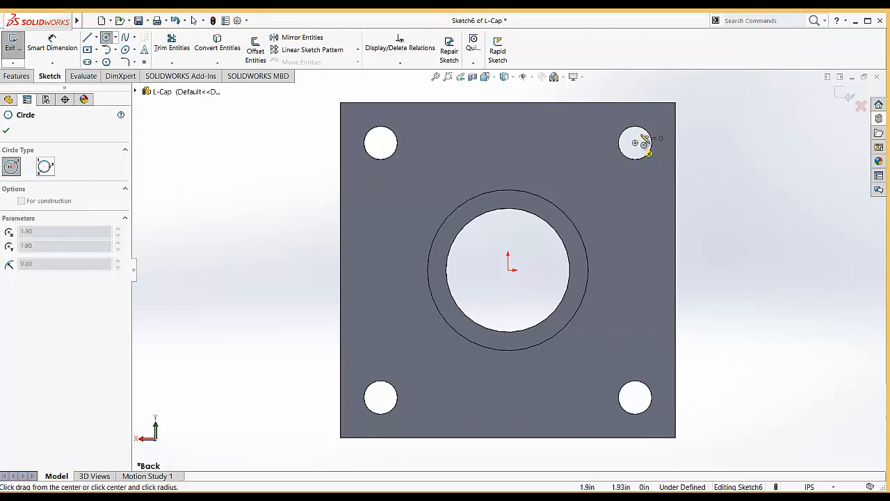
pyautogui.click(655, 123)
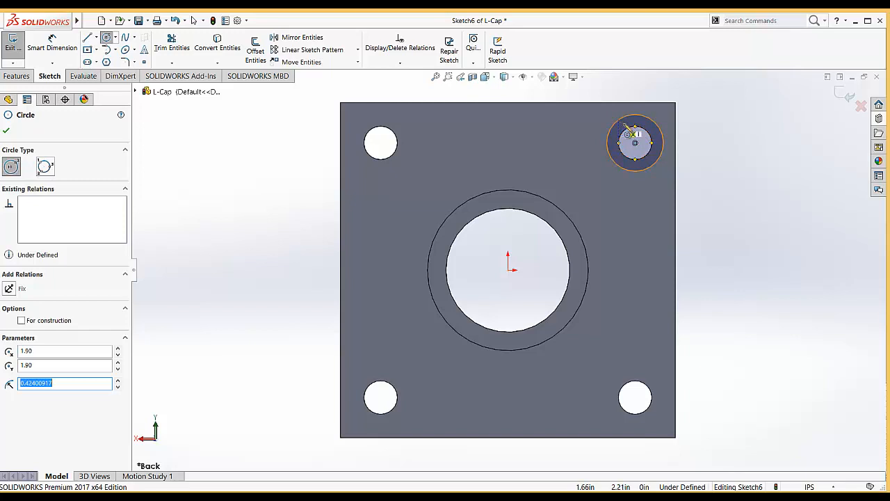
# Dimension the diameter of the circle around the upper-right corner hole as 0.85 in
pyautogui.click(52, 44)
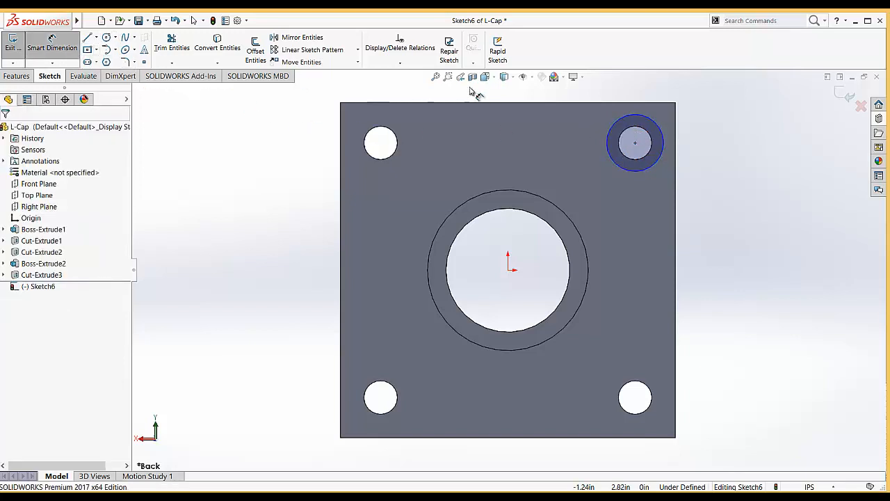
pyautogui.click(638, 119)
pyautogui.click(709, 150)
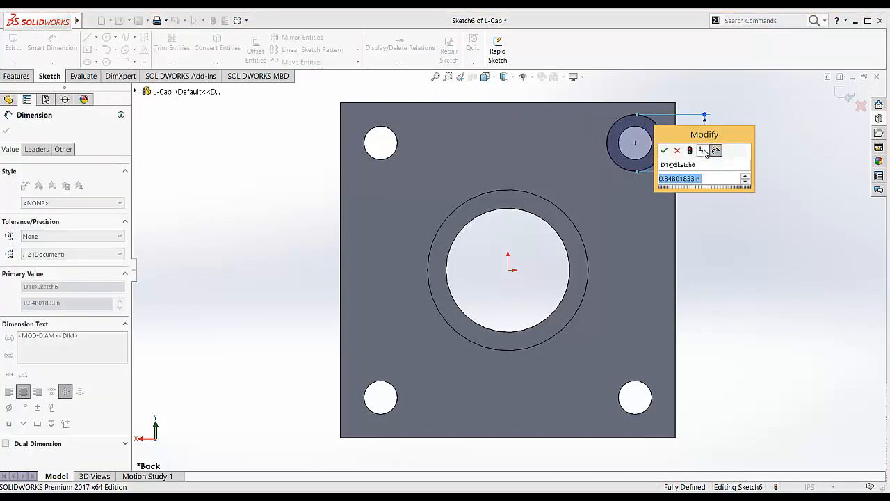
pyautogui.write('0.85')
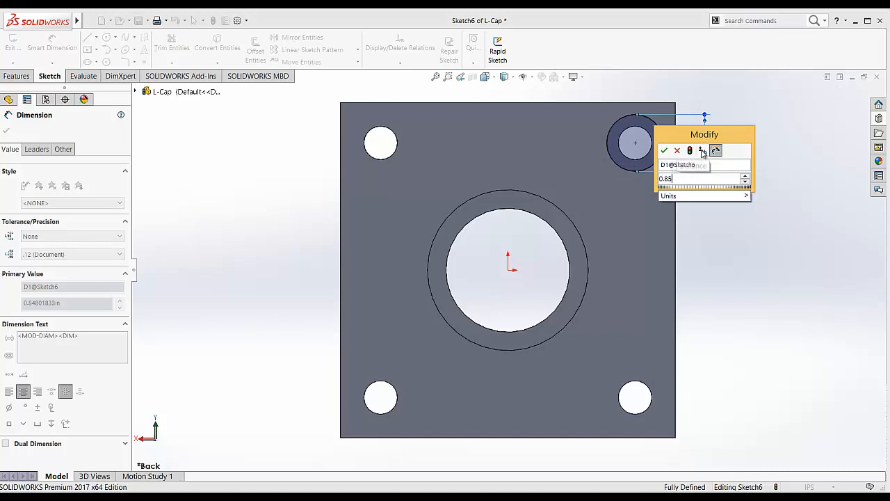
pyautogui.press('Return')
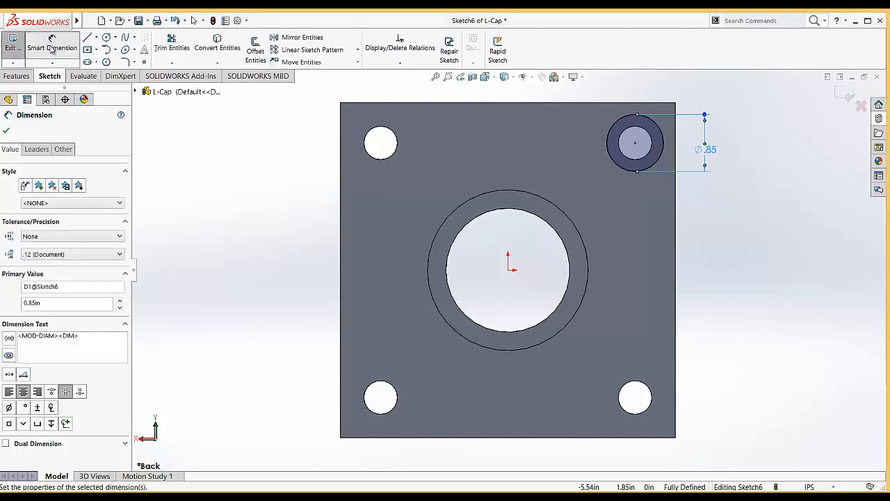
pyautogui.click(52, 43)
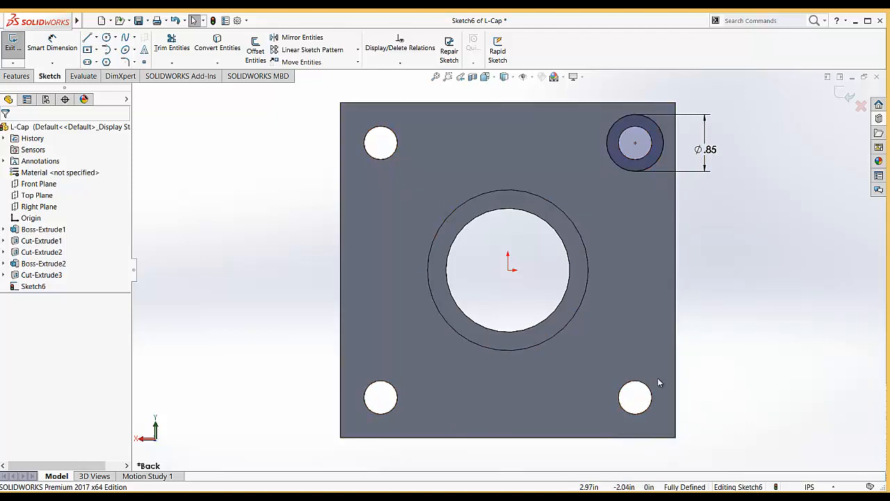
# Draw circles about 0.45 to 0.5 in in radius centred on each of the other three corner holes
pyautogui.click(106, 39)
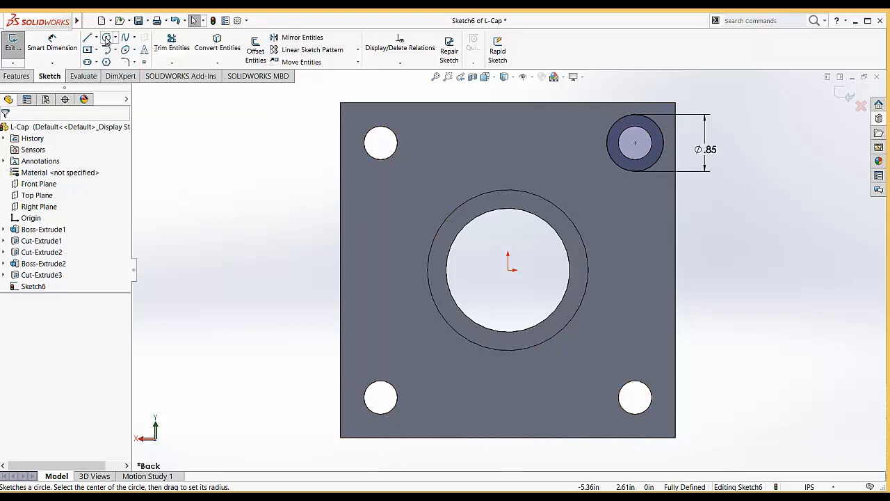
pyautogui.click(381, 143)
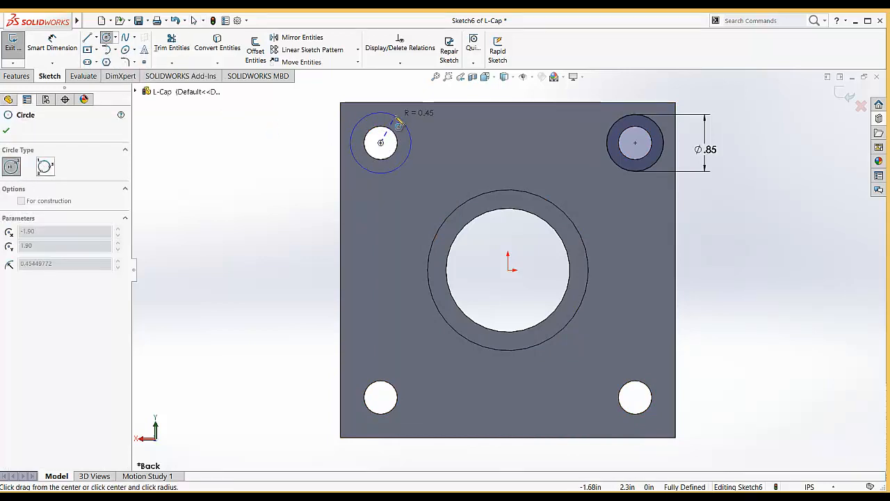
pyautogui.click(402, 121)
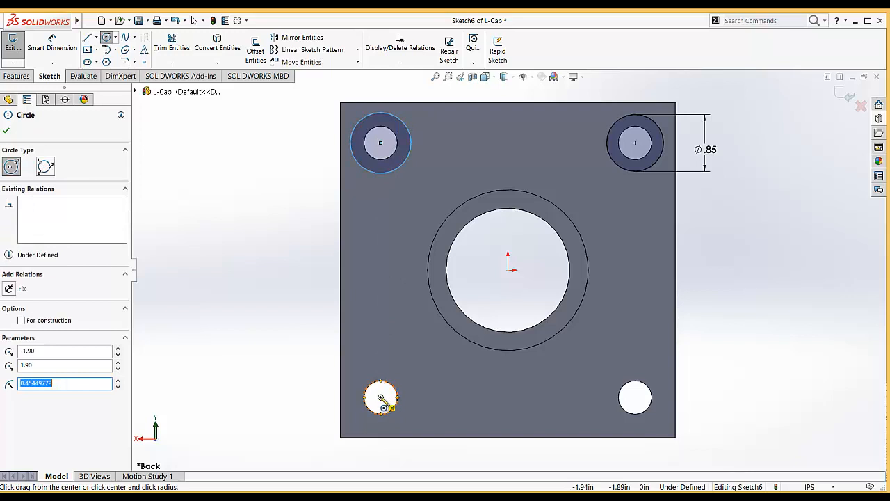
pyautogui.click(380, 397)
pyautogui.click(402, 374)
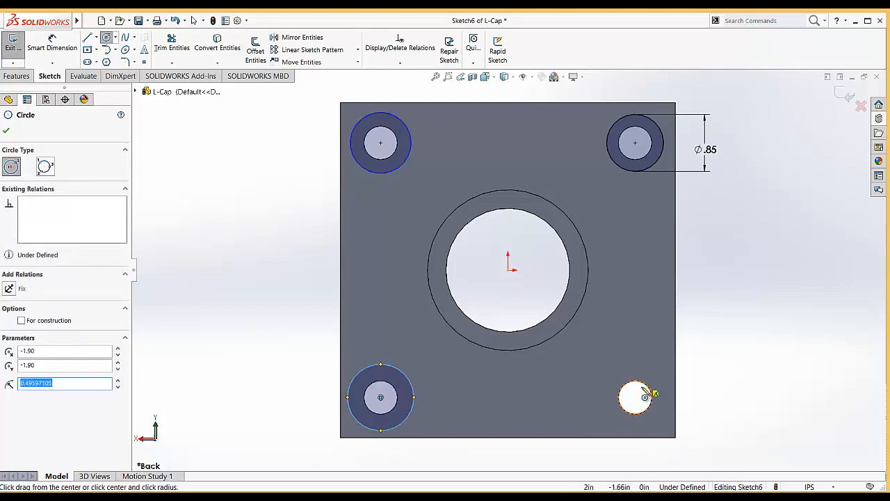
pyautogui.click(635, 397)
pyautogui.click(635, 397)
pyautogui.click(623, 370)
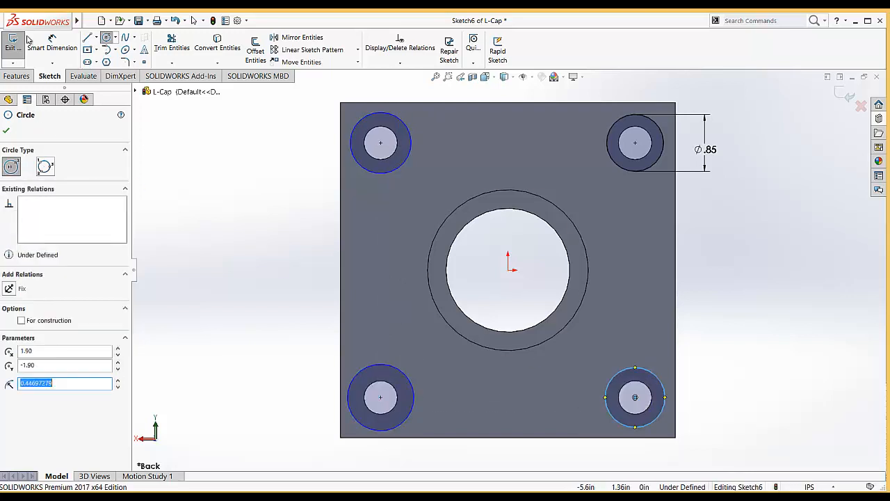
pyautogui.click(53, 46)
pyautogui.click(361, 119)
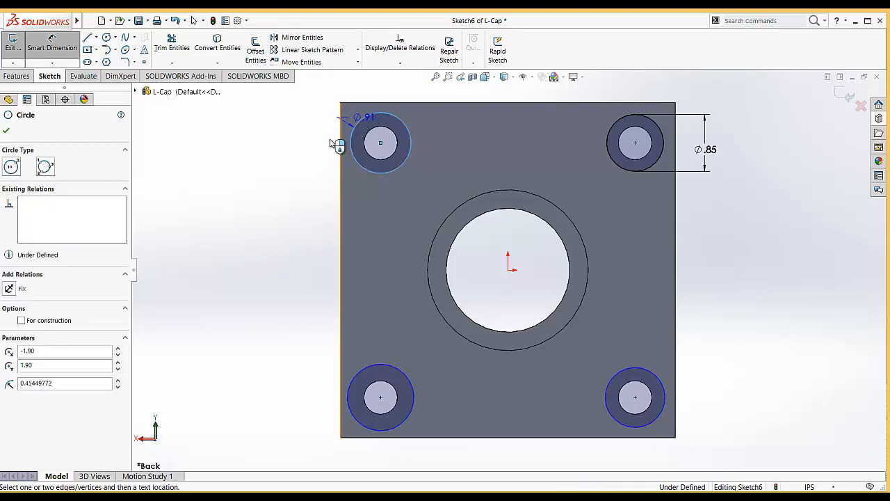
pyautogui.press('Escape')
pyautogui.press('Escape')
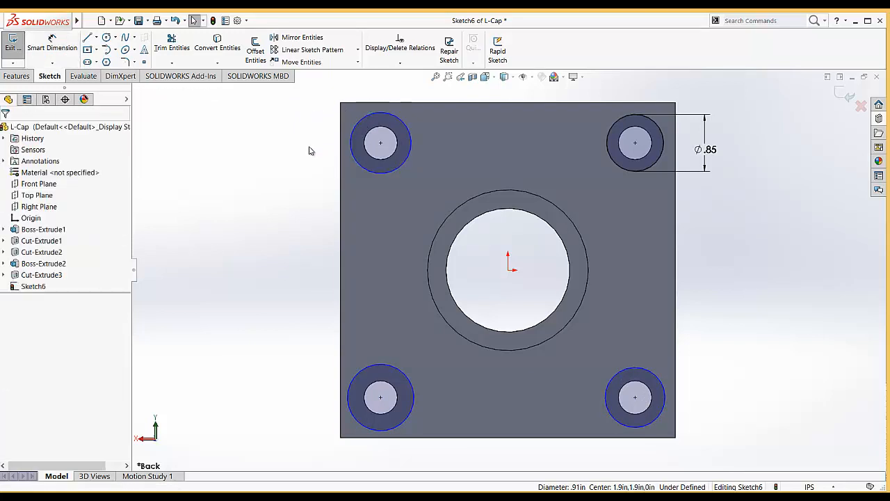
pyautogui.click(56, 49)
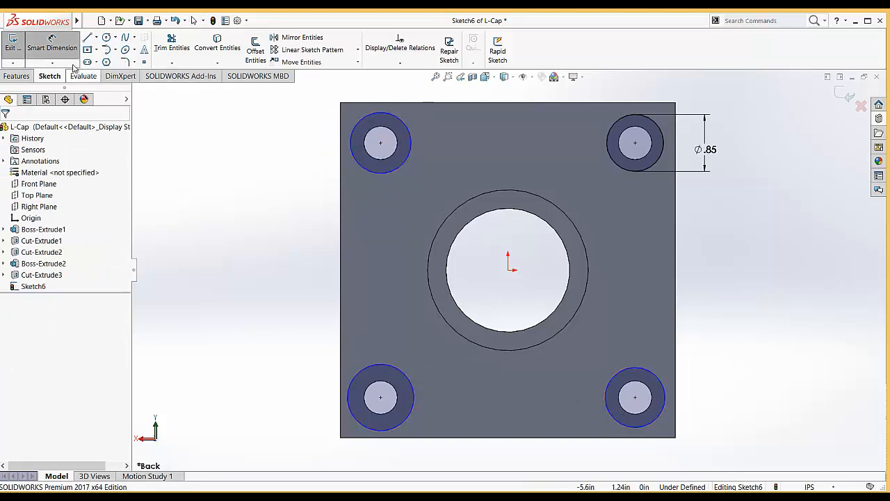
pyautogui.press('Escape')
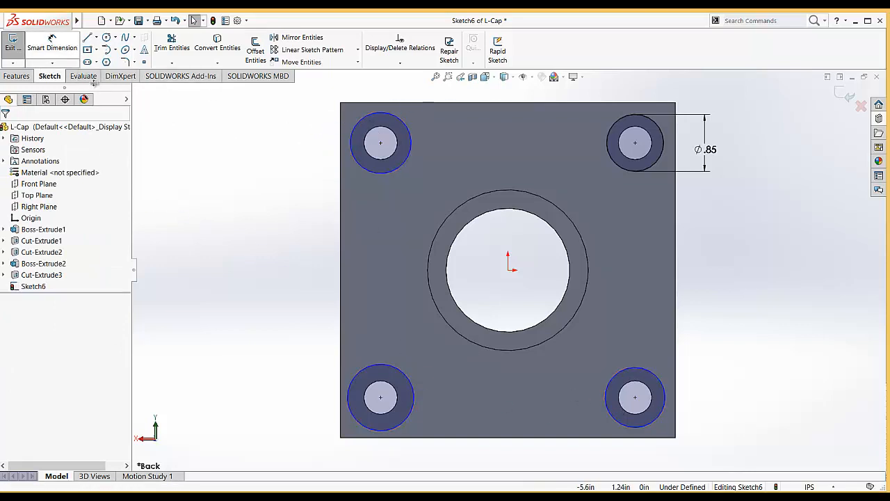
# Apply an Equal relation to all four corner circles and finish the sketch
pyautogui.click(400, 65)
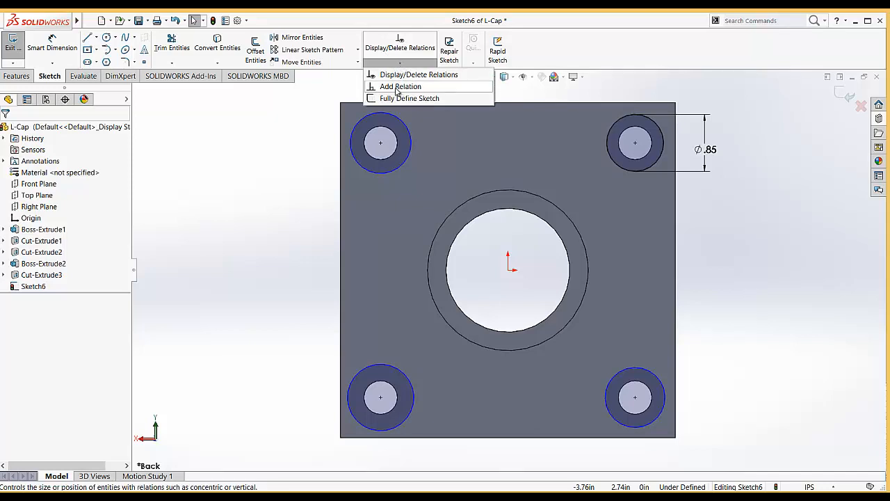
pyautogui.click(400, 87)
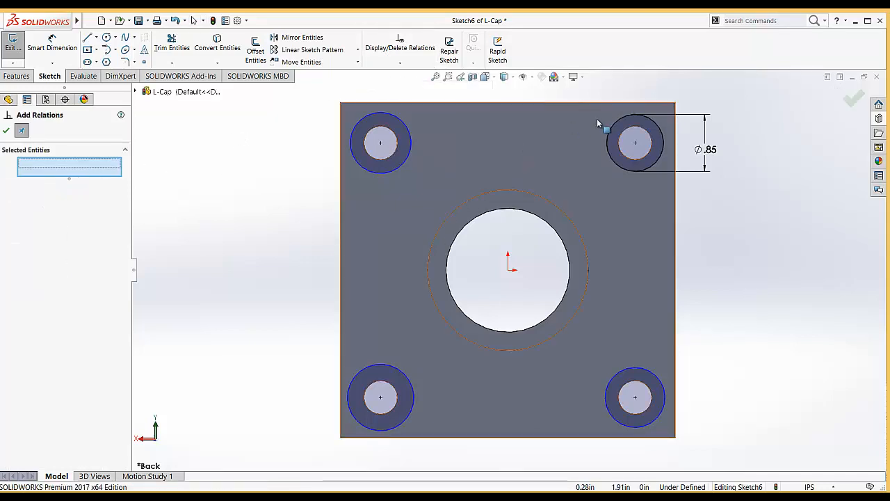
pyautogui.click(609, 131)
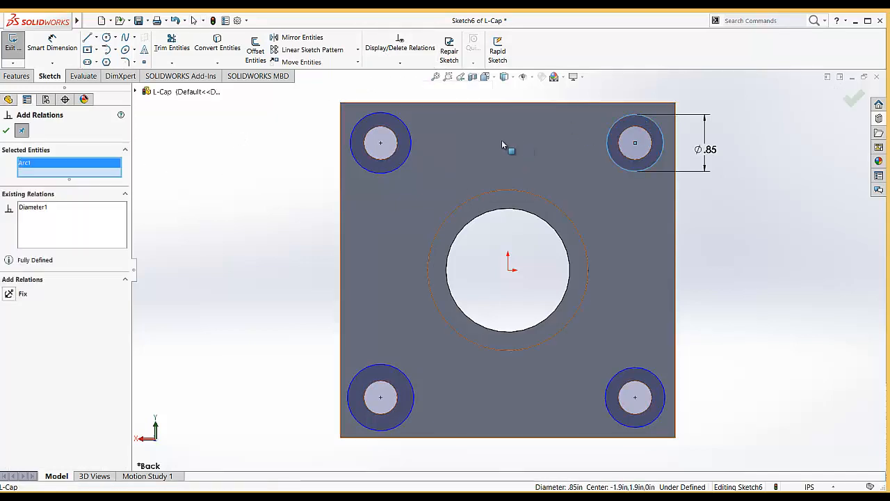
pyautogui.click(404, 131)
pyautogui.click(403, 371)
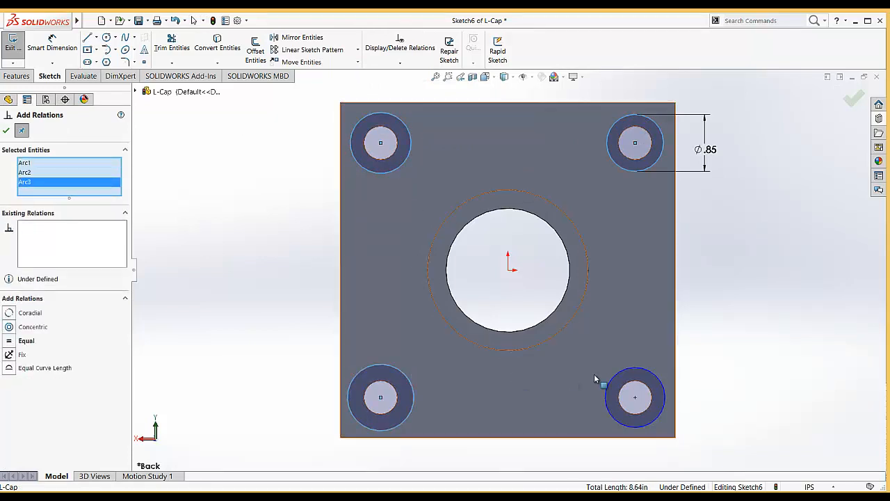
pyautogui.click(644, 374)
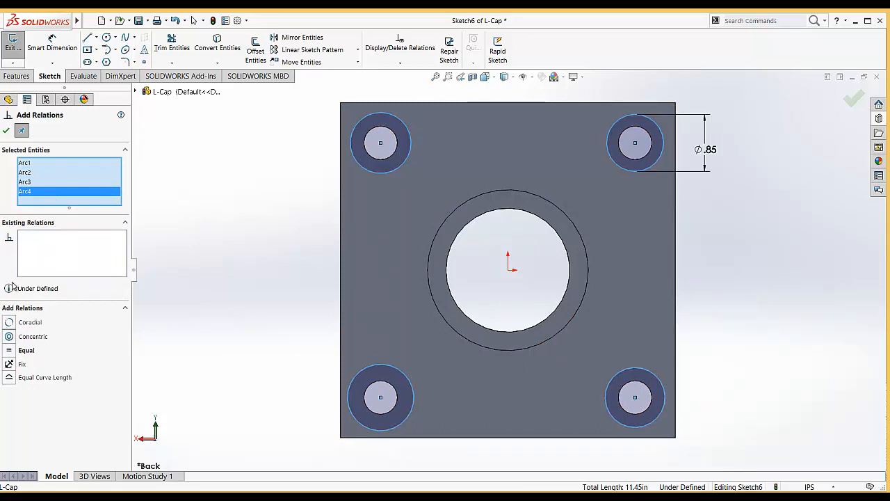
pyautogui.click(9, 351)
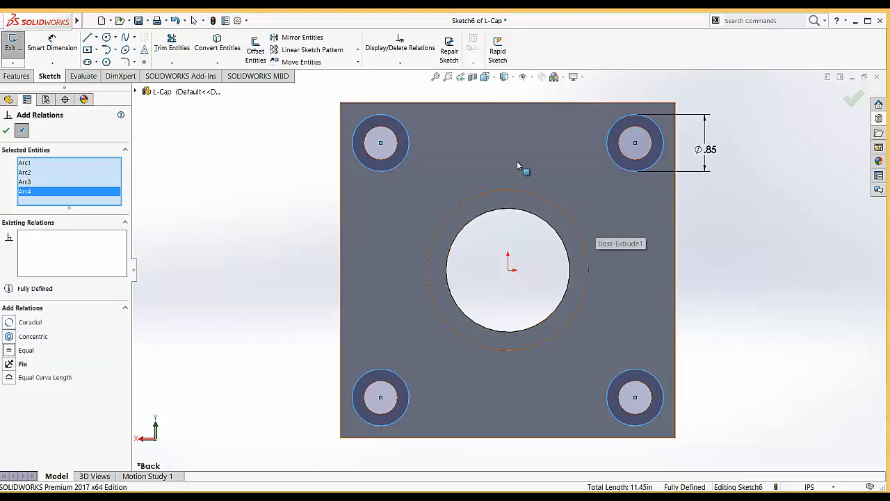
pyautogui.click(6, 131)
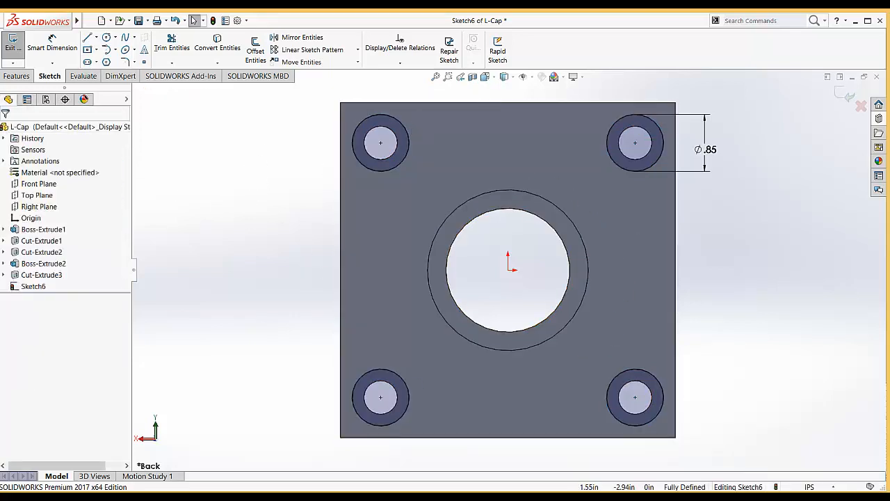
pyautogui.click(13, 42)
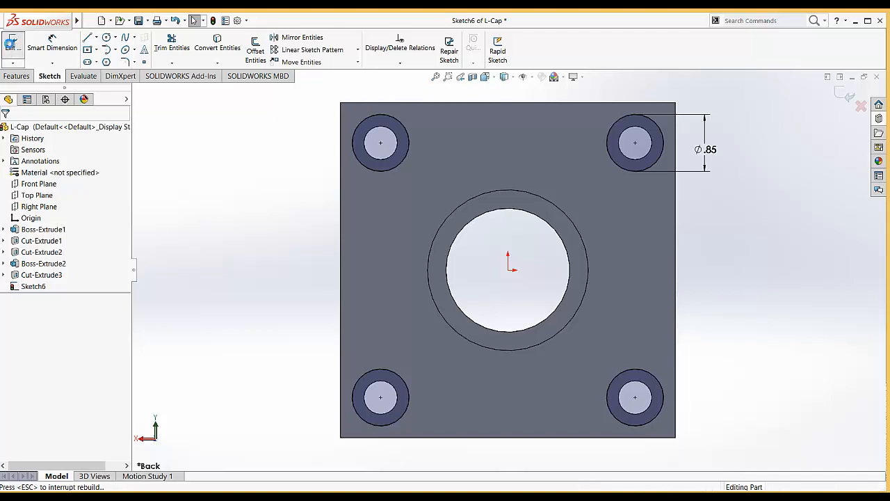
pyautogui.click(190, 203)
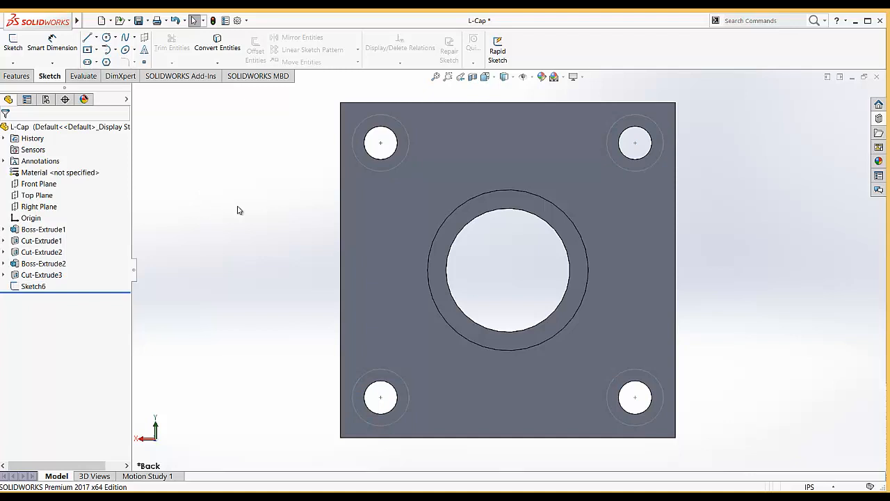
# Cut-extrude the four corner circles into the back face to a blind depth of 0.5 in
pyautogui.click(32, 287)
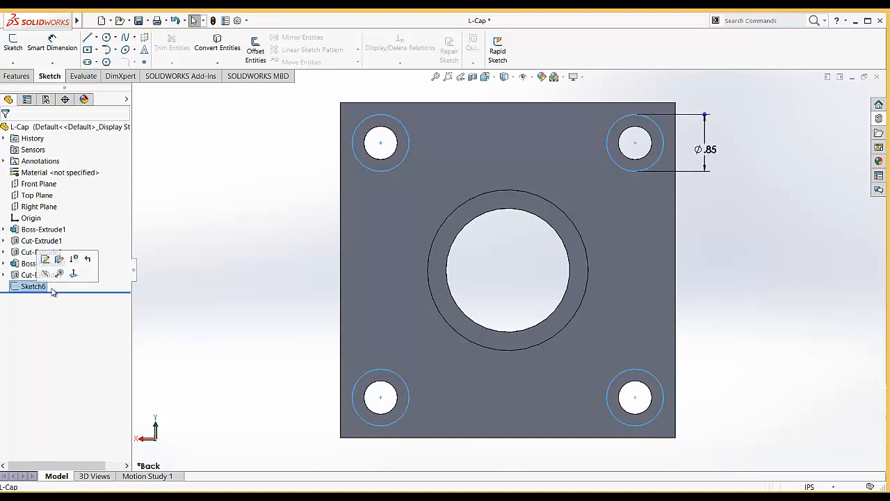
pyautogui.click(32, 78)
pyautogui.click(167, 52)
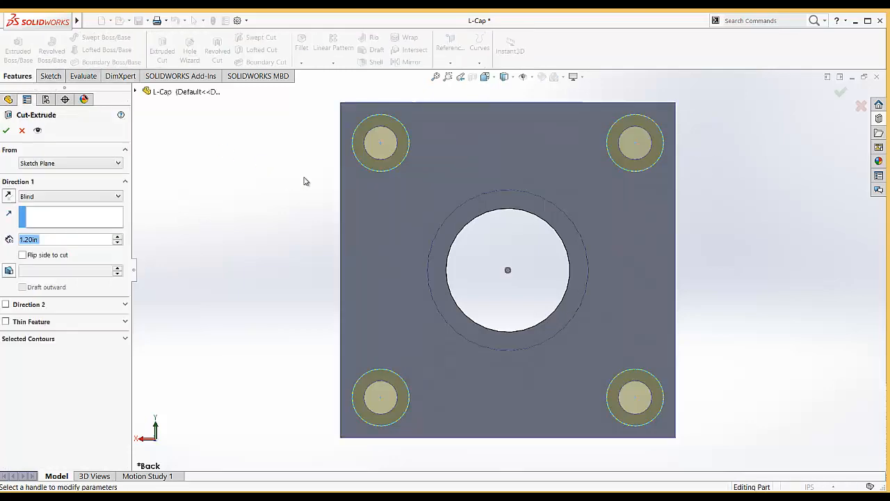
pyautogui.doubleClick(51, 240)
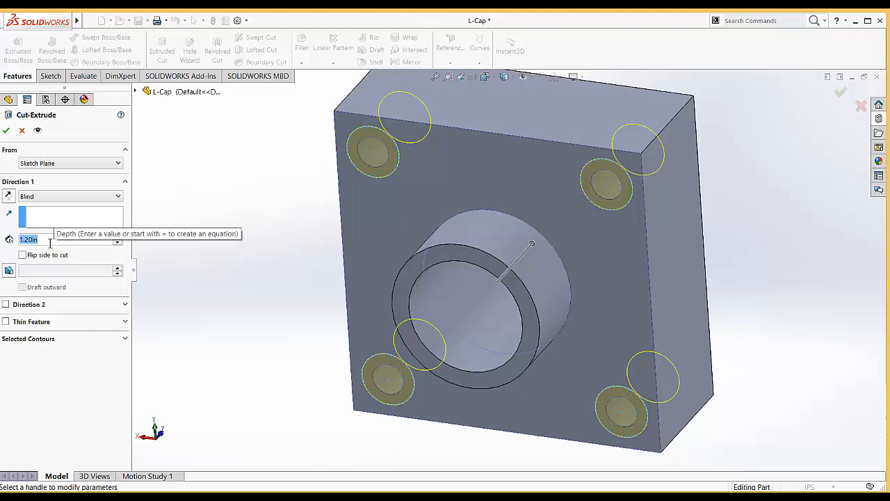
pyautogui.write('0.5')
pyautogui.press('Return')
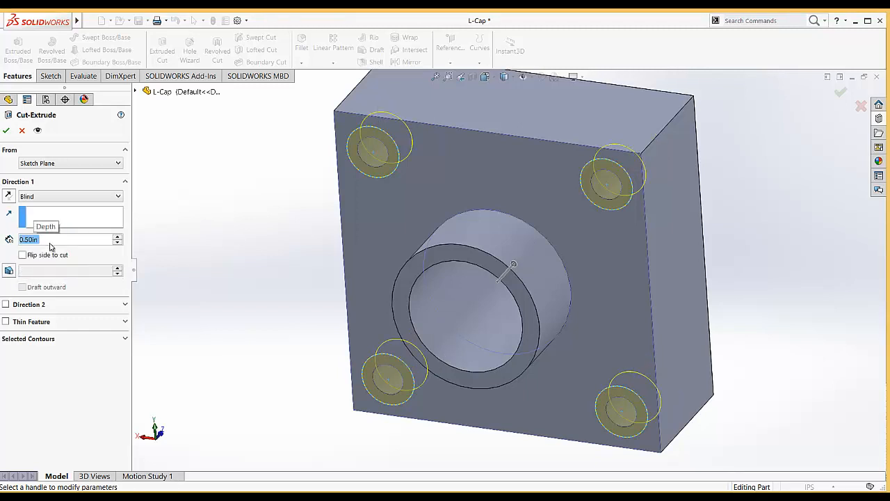
pyautogui.click(5, 130)
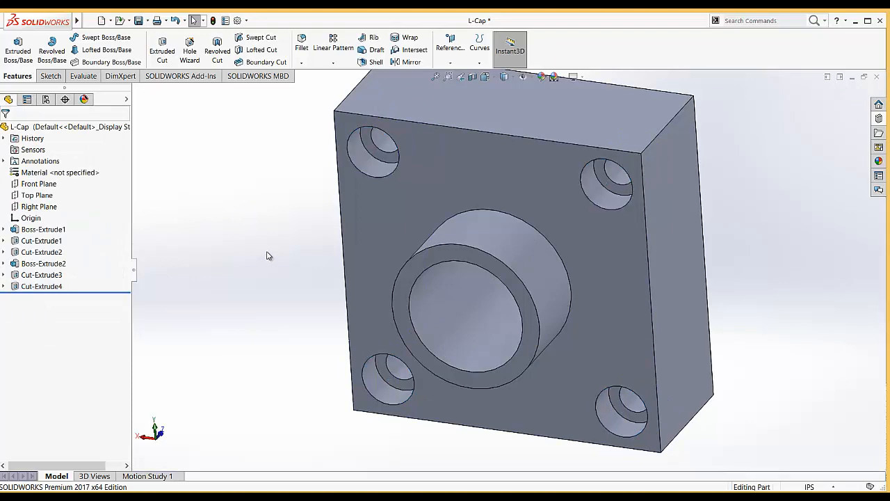
# Switch to the isometric view and start a new sketch on the block's top face
pyautogui.click(485, 77)
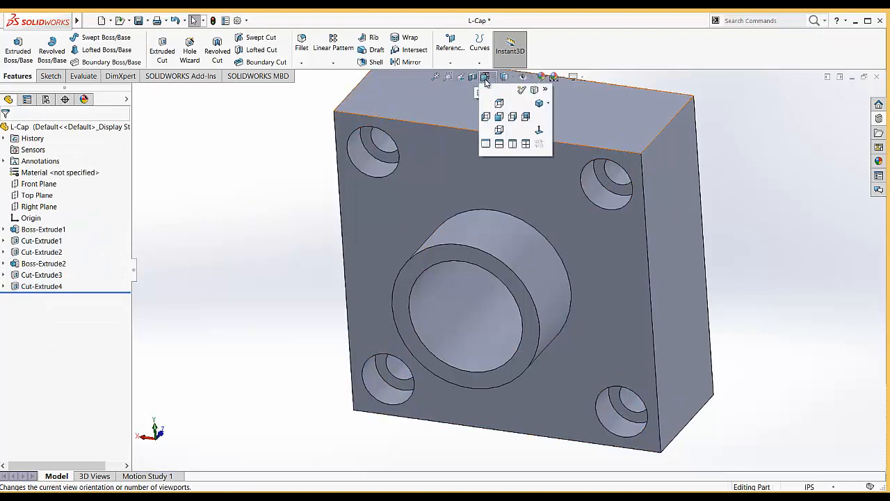
pyautogui.click(540, 104)
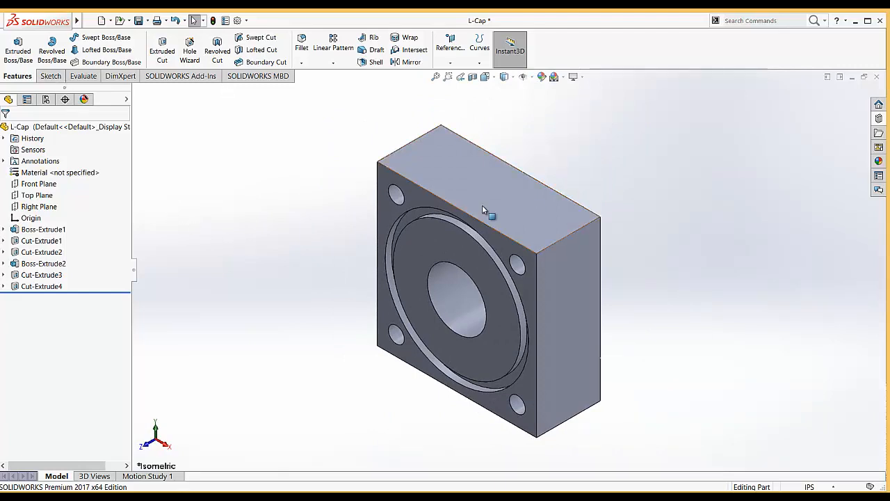
pyautogui.click(51, 77)
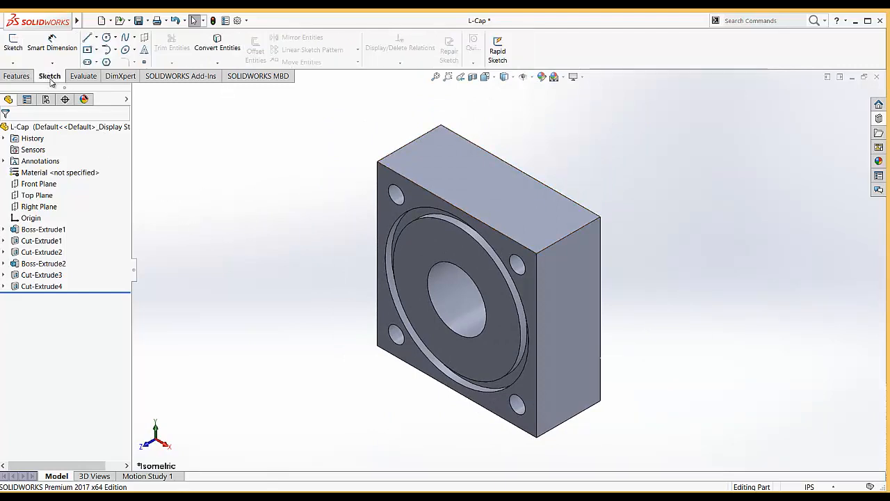
pyautogui.click(13, 44)
pyautogui.click(432, 173)
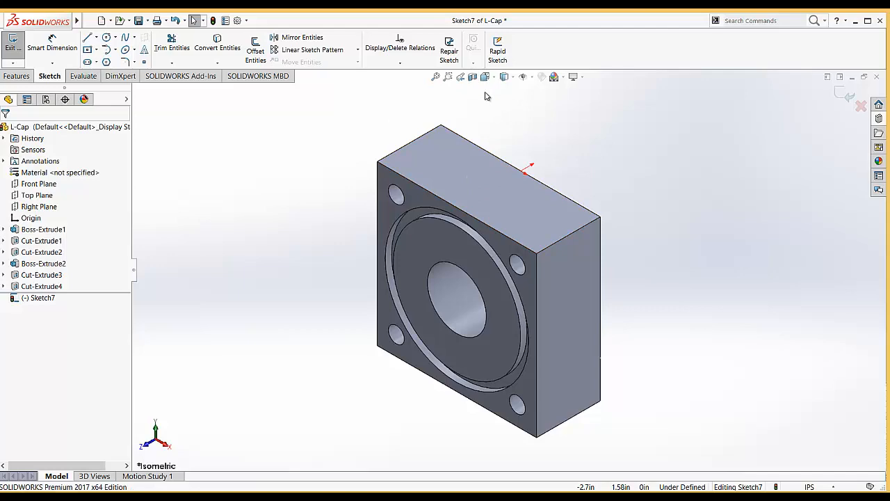
# Draw a circle about 0.43 in in radius on the block's top face, centred below the origin near the front edge
pyautogui.press('space')
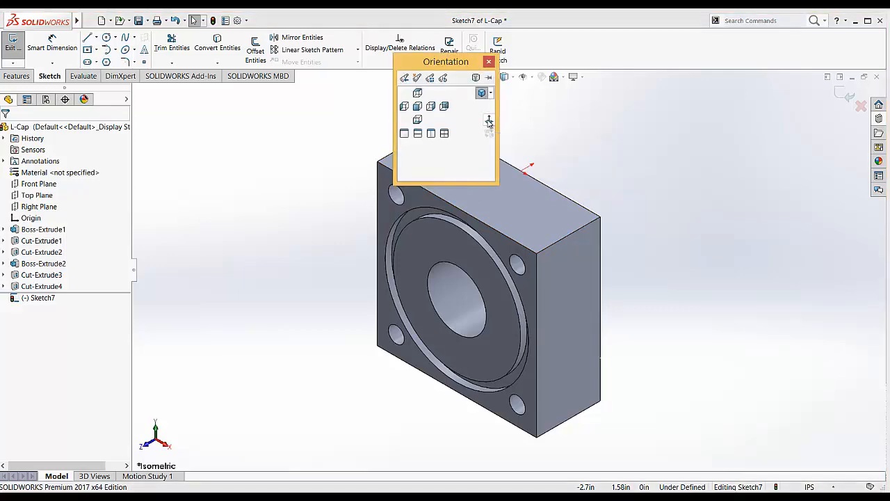
pyautogui.click(489, 121)
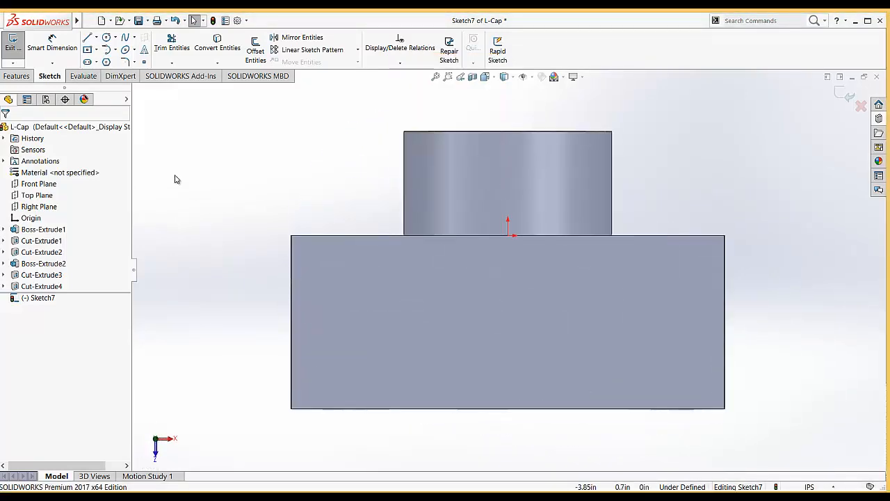
pyautogui.click(106, 37)
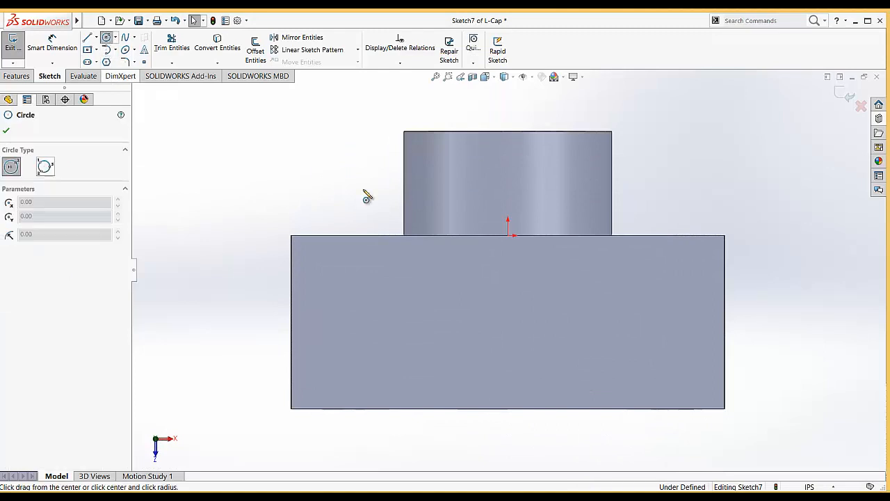
pyautogui.click(508, 367)
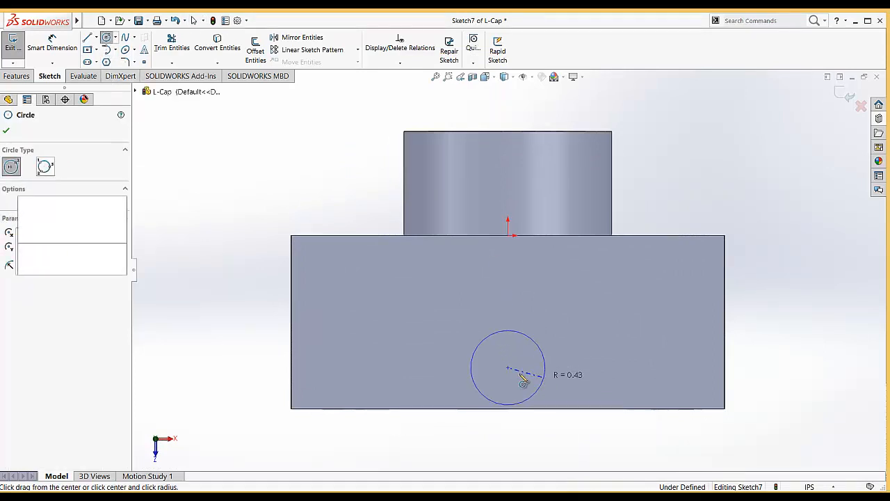
pyautogui.click(541, 381)
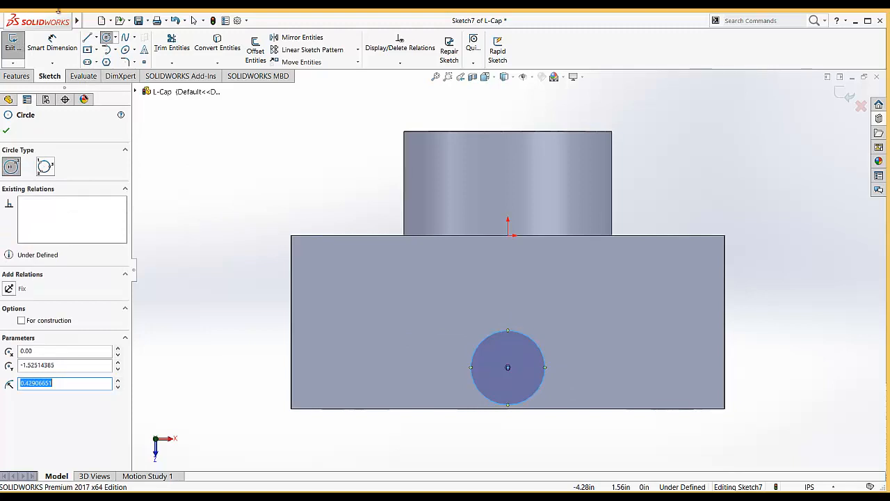
# Dimension the top-face circle to a diameter of 0.9 in
pyautogui.click(53, 44)
pyautogui.click(518, 335)
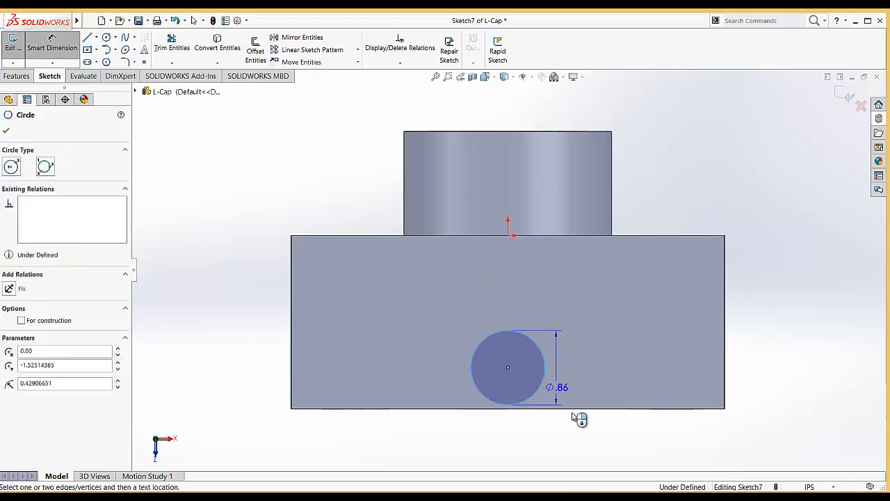
pyautogui.click(602, 440)
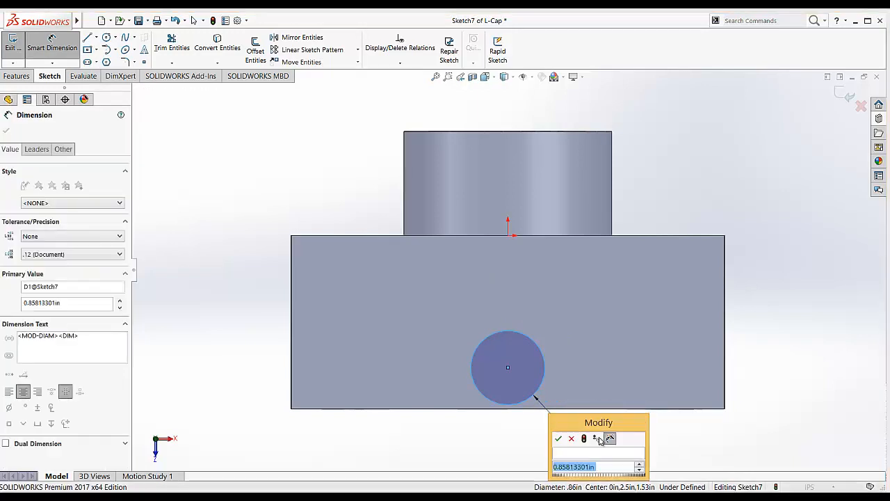
pyautogui.write('.9')
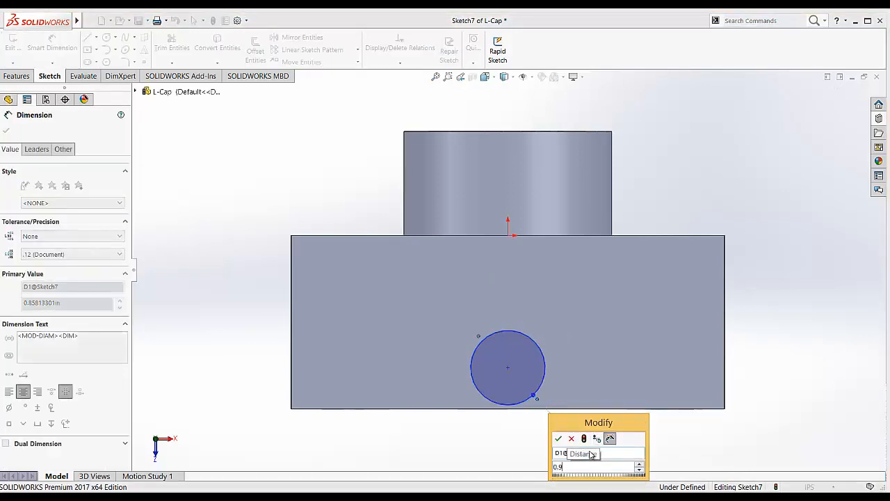
pyautogui.press('Return')
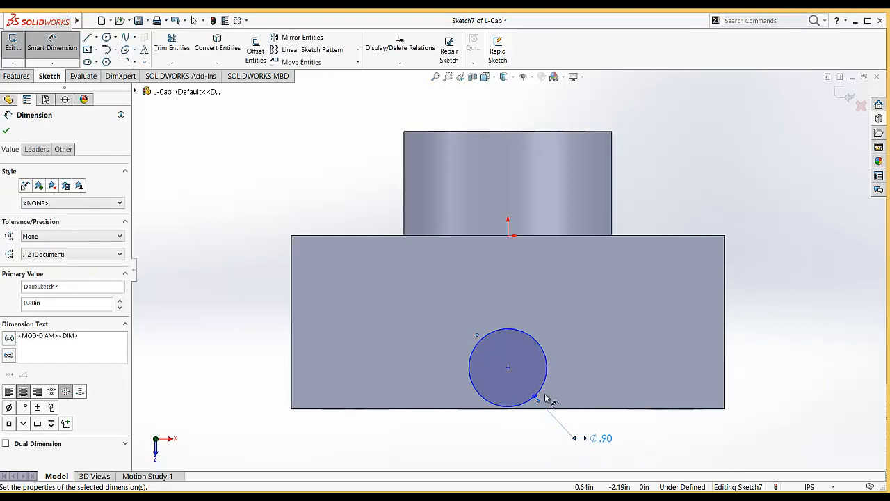
# Dimension the circle's centre 2.50 in from the block's left edge and 0.75 in from the front edge, and finish the sketch
pyautogui.click(508, 369)
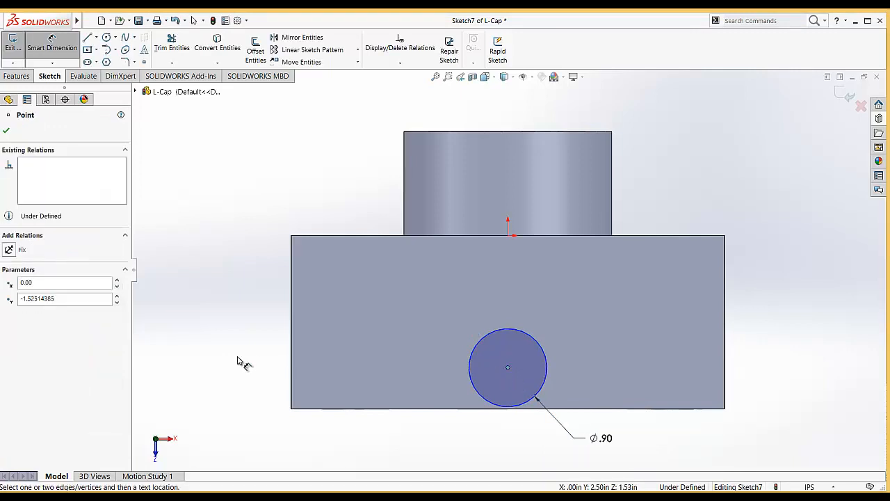
pyautogui.click(292, 354)
pyautogui.click(369, 457)
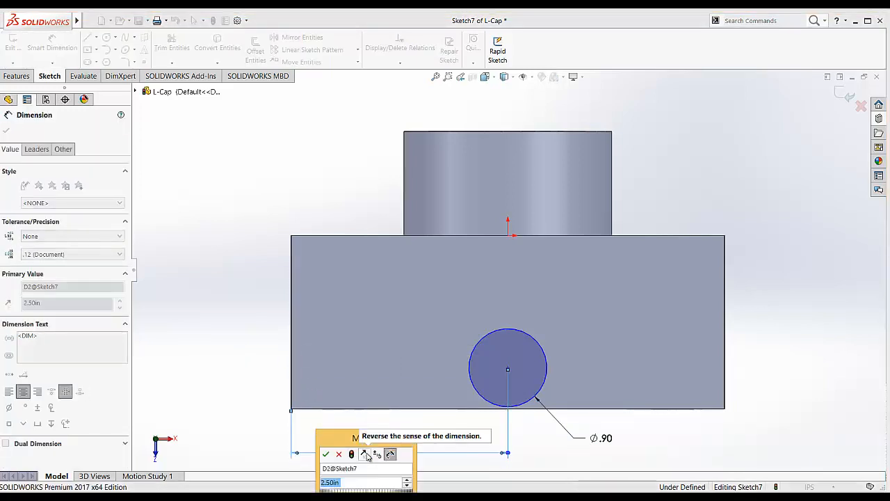
pyautogui.press('Return')
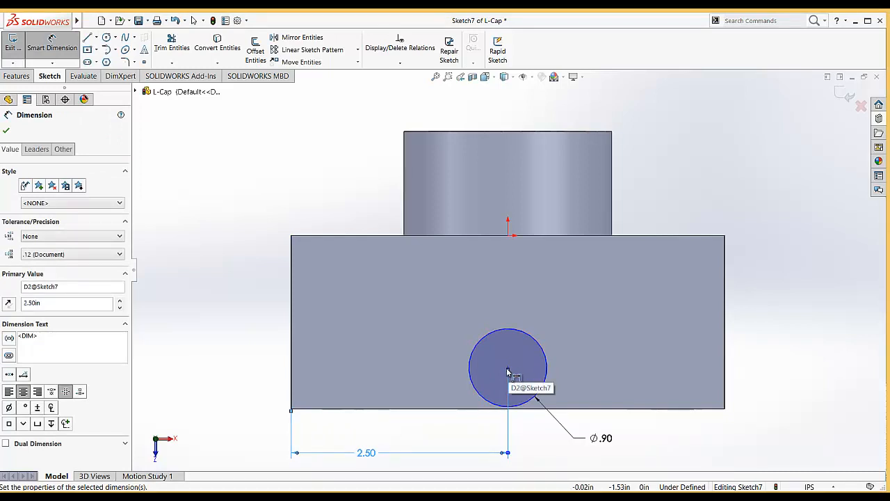
pyautogui.click(568, 410)
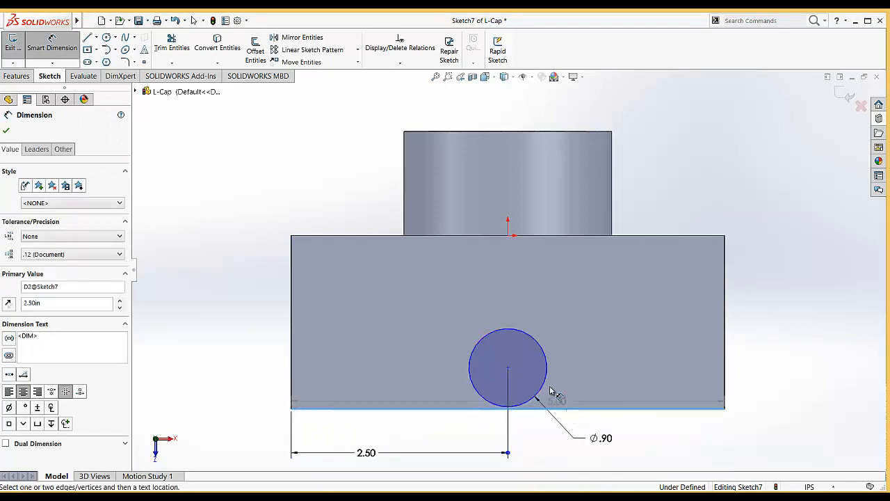
pyautogui.click(508, 368)
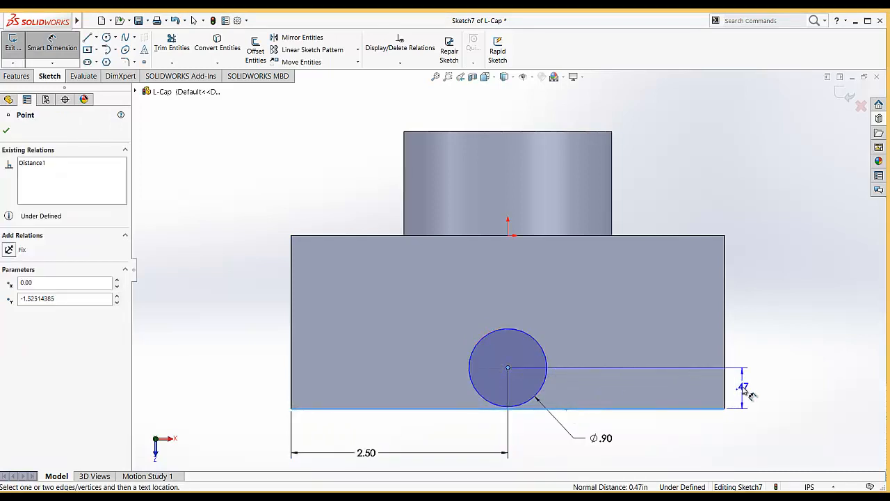
pyautogui.click(744, 391)
pyautogui.write('0.75')
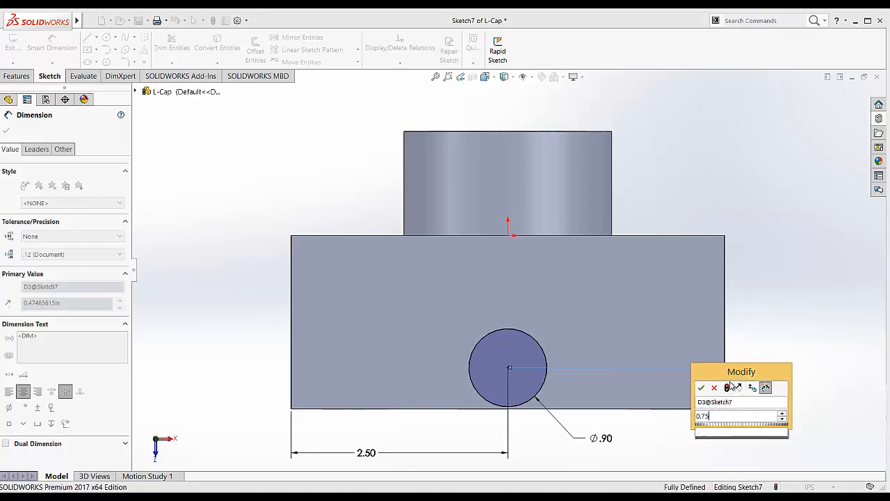
pyautogui.press('Return')
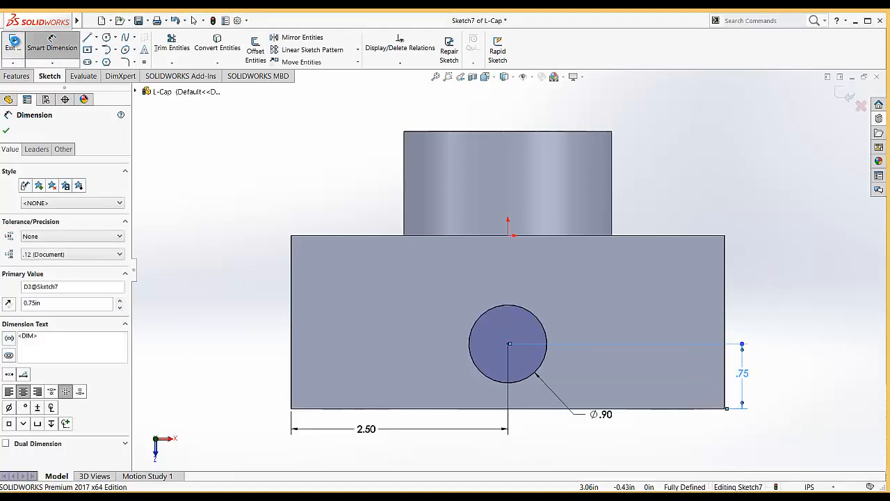
pyautogui.click(13, 44)
# Cut-extrude the top-face circle using the Up To Surface end condition, ending at the cylindrical face of the central bore
pyautogui.moveTo(370, 204); pyautogui.dragTo(357, 119, button='middle')
pyautogui.click(485, 77)
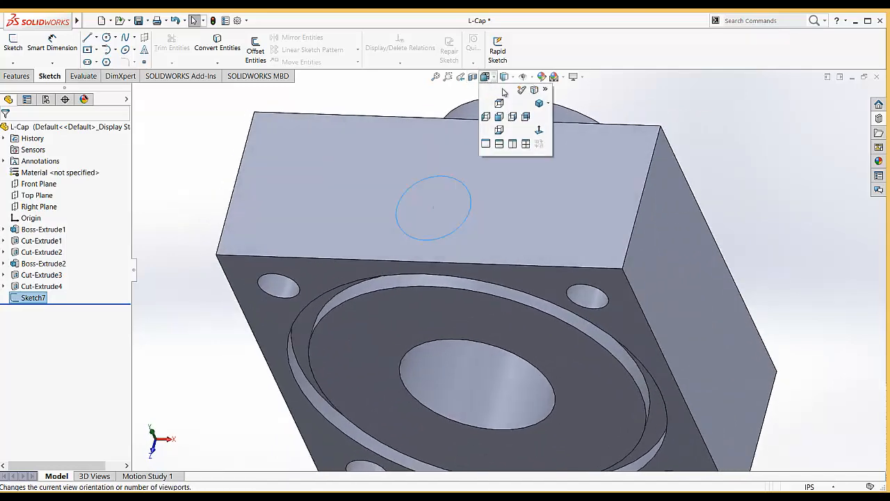
pyautogui.click(545, 106)
pyautogui.click(17, 75)
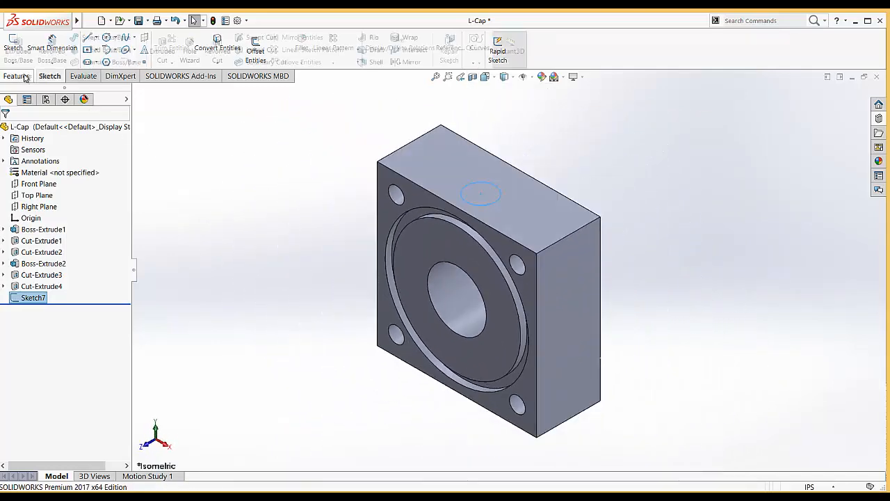
pyautogui.click(162, 50)
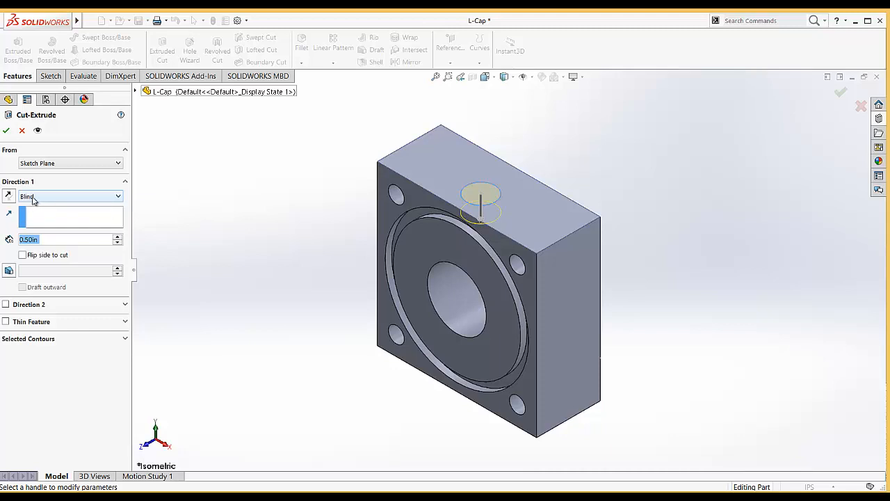
pyautogui.click(119, 199)
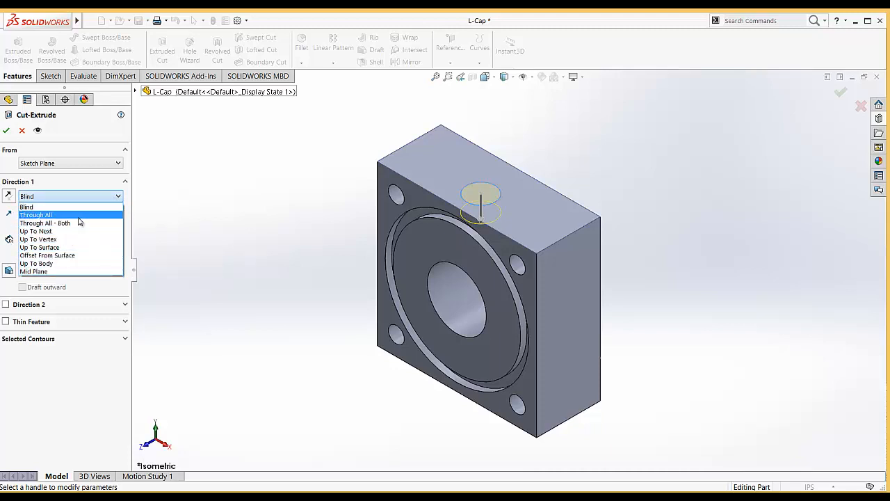
pyautogui.click(55, 248)
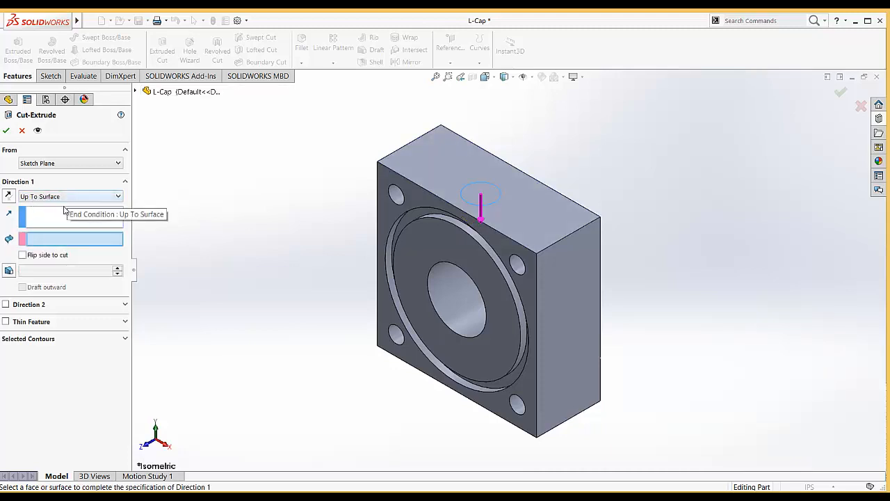
pyautogui.click(55, 242)
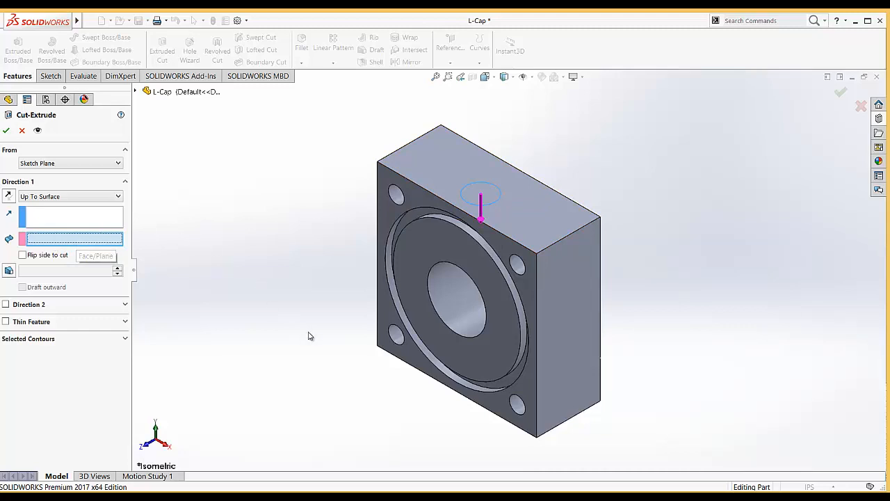
pyautogui.moveTo(313, 334); pyautogui.dragTo(341, 267, button='middle')
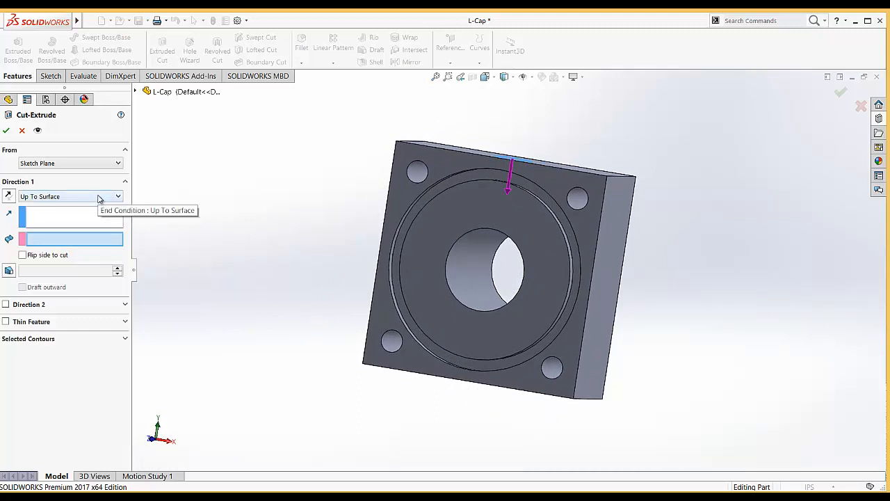
pyautogui.moveTo(194, 252); pyautogui.dragTo(255, 262, button='middle')
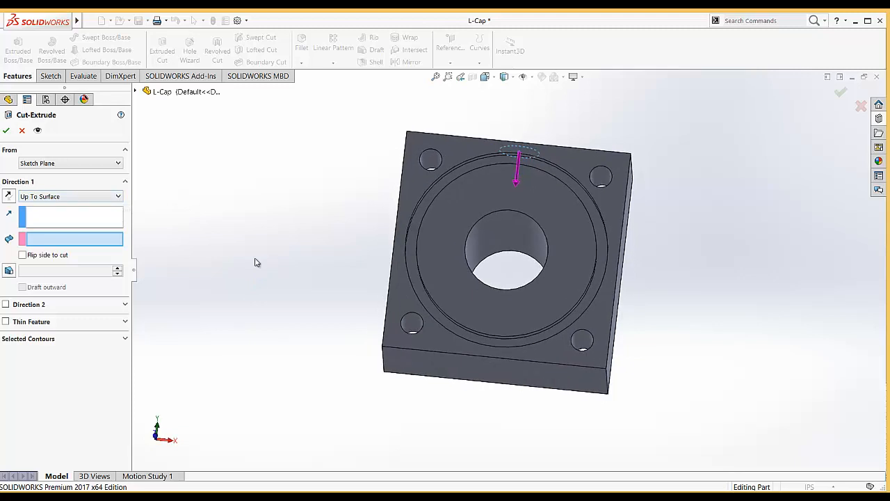
pyautogui.click(513, 228)
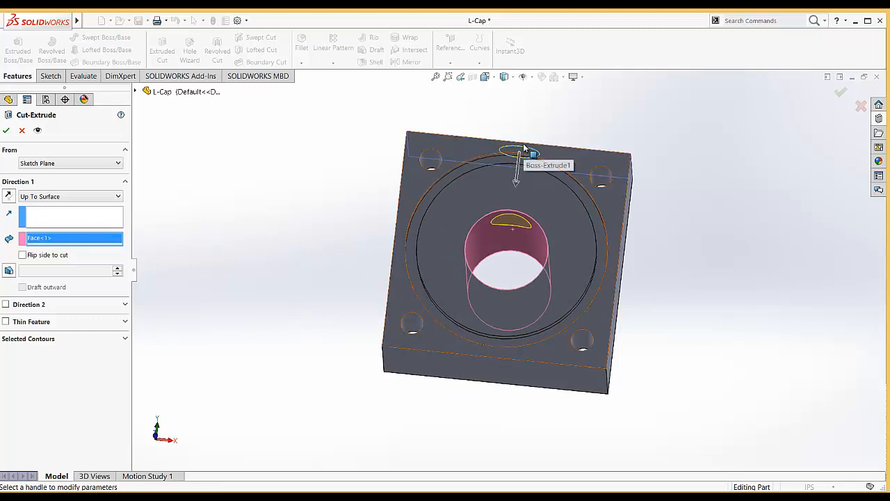
pyautogui.click(6, 130)
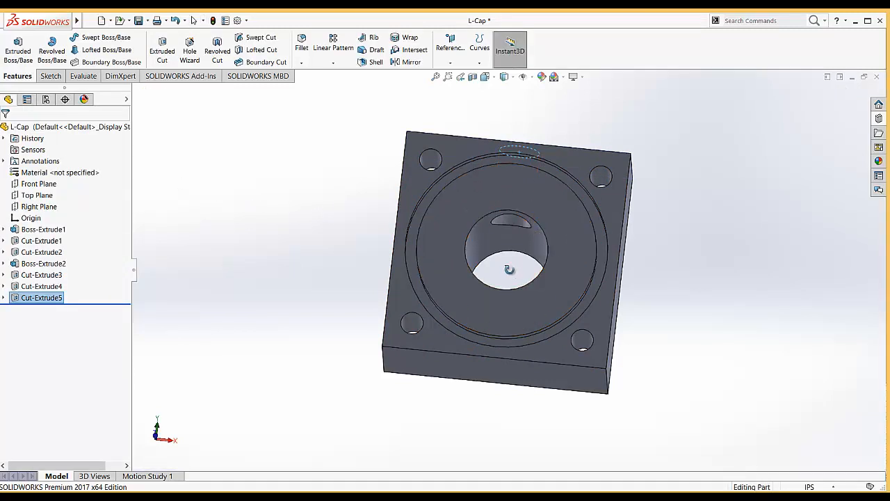
# Return the part to the isometric view, then save and close the L-Cap part
pyautogui.moveTo(511, 271); pyautogui.dragTo(520, 234, button='middle')
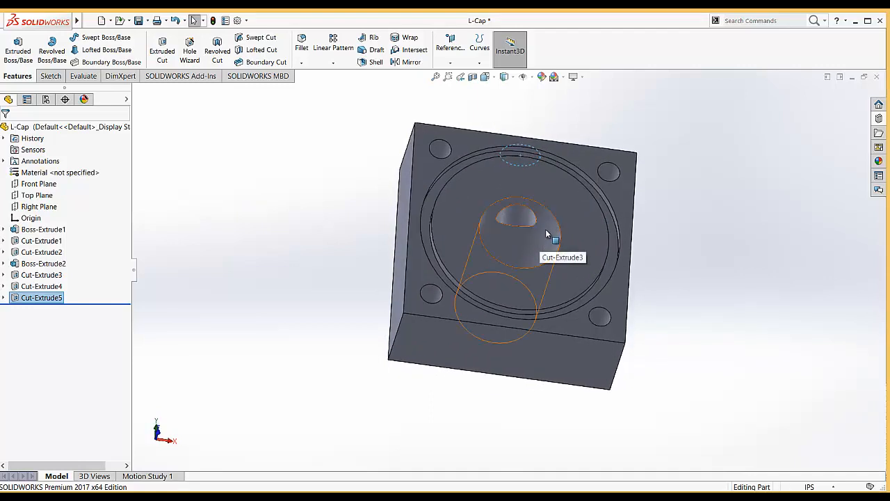
pyautogui.click(485, 77)
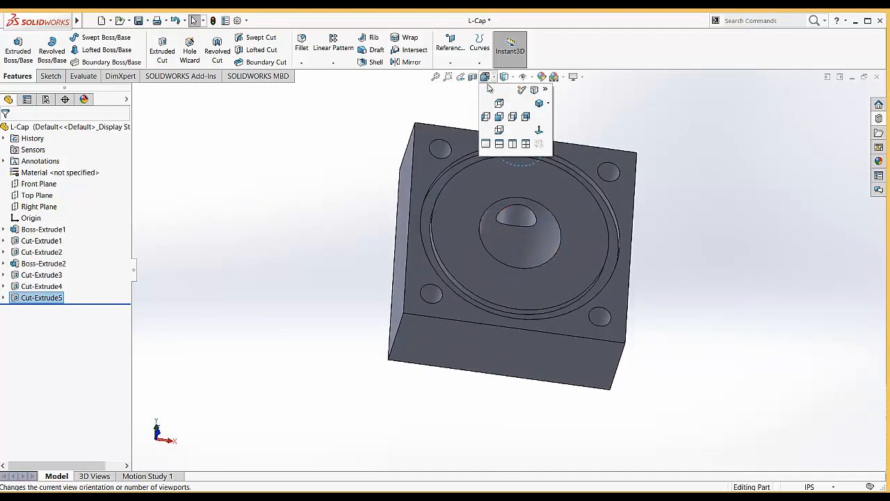
pyautogui.click(539, 103)
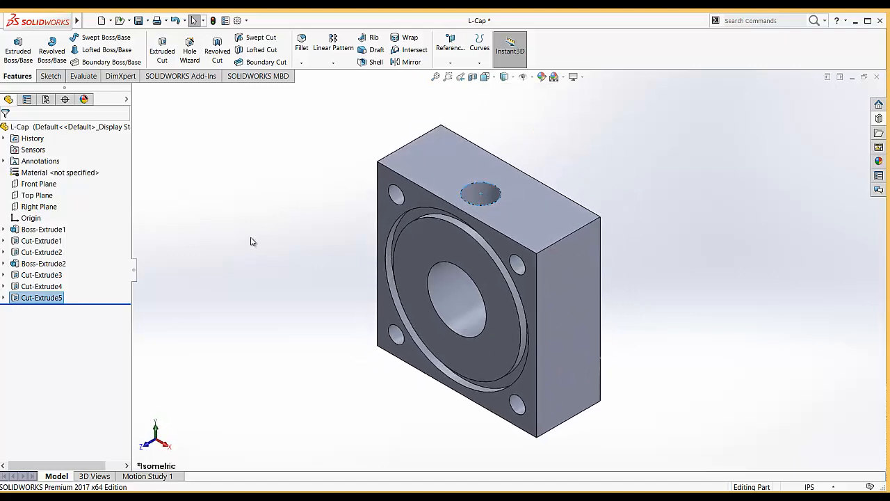
pyautogui.click(295, 220)
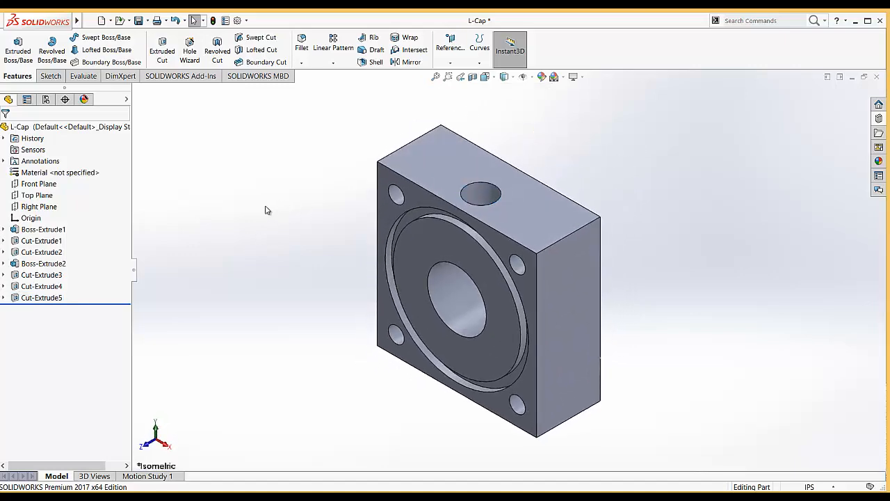
pyautogui.click(138, 21)
pyautogui.click(877, 77)
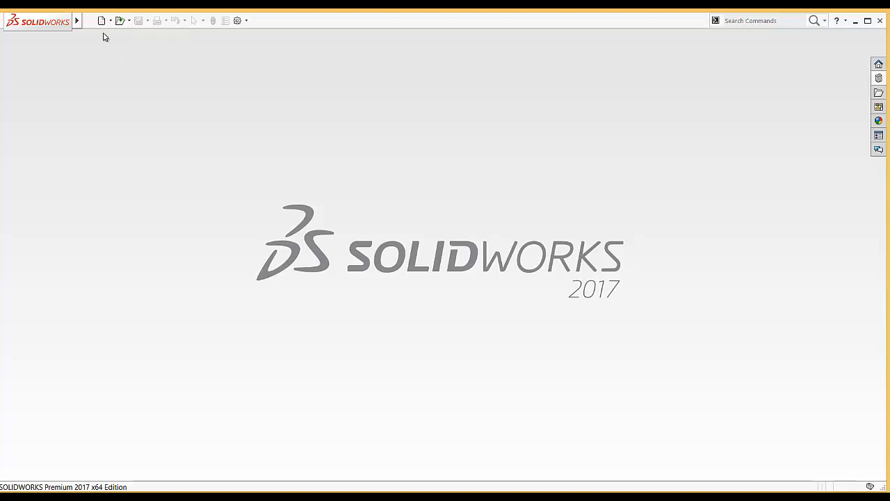
# Create a new part document and start a sketch on the Front Plane
pyautogui.click(102, 20)
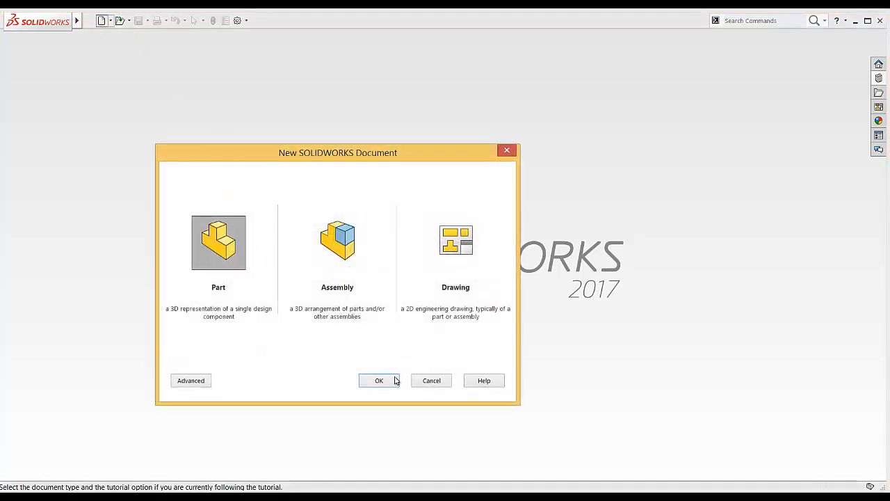
pyautogui.click(380, 380)
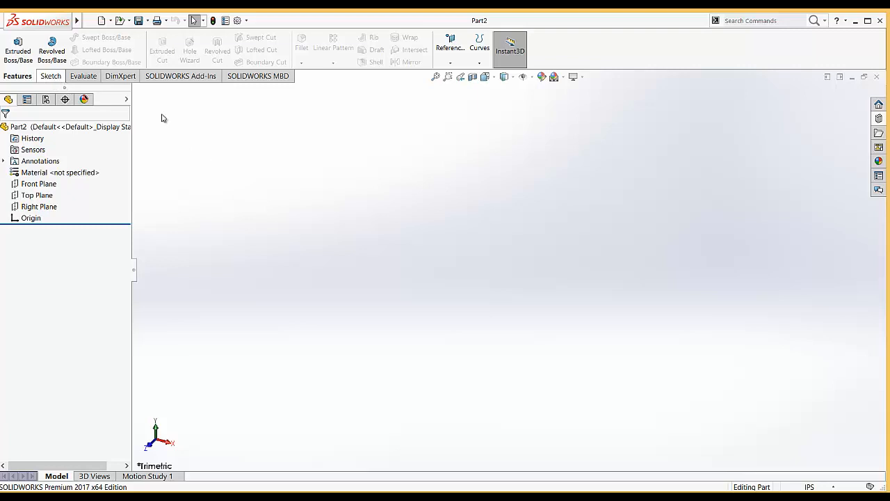
pyautogui.click(49, 76)
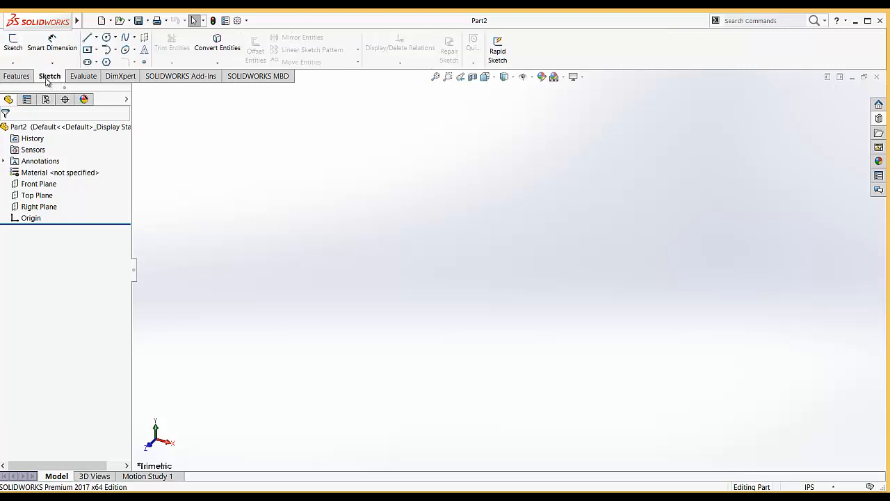
pyautogui.click(12, 43)
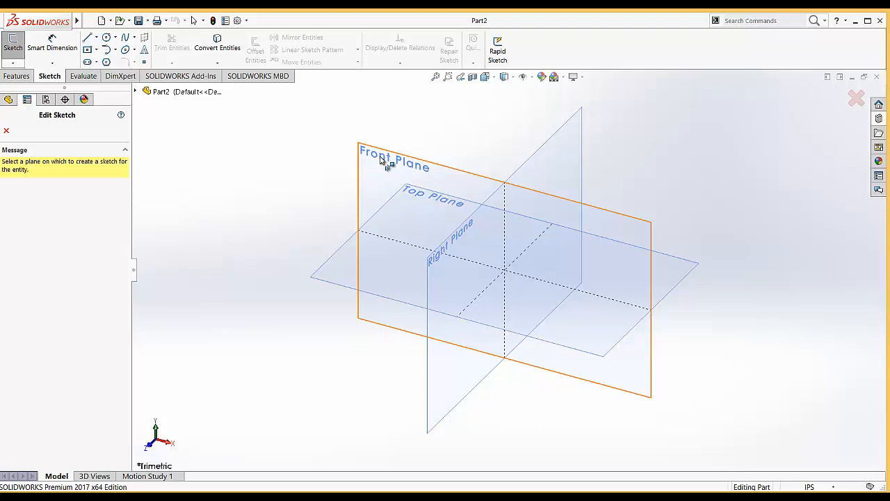
pyautogui.click(381, 159)
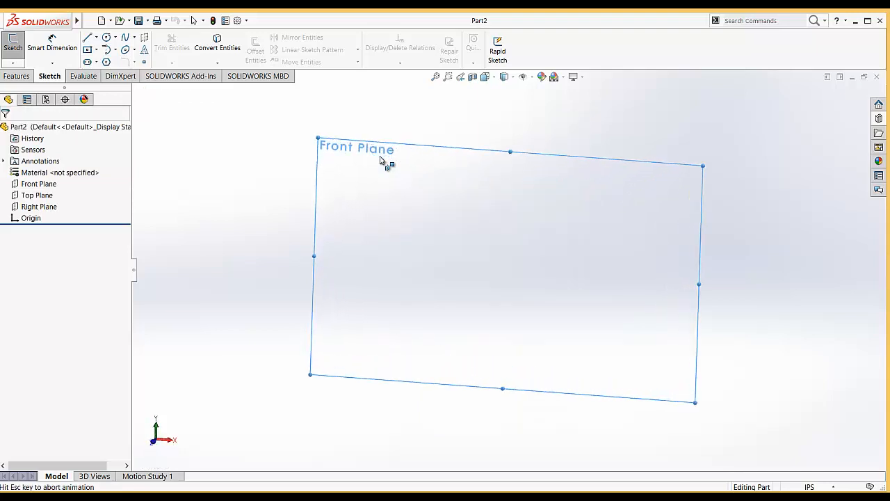
# Sketch a center rectangle centred on the origin and dimension its upper edge to 5 in
pyautogui.click(87, 50)
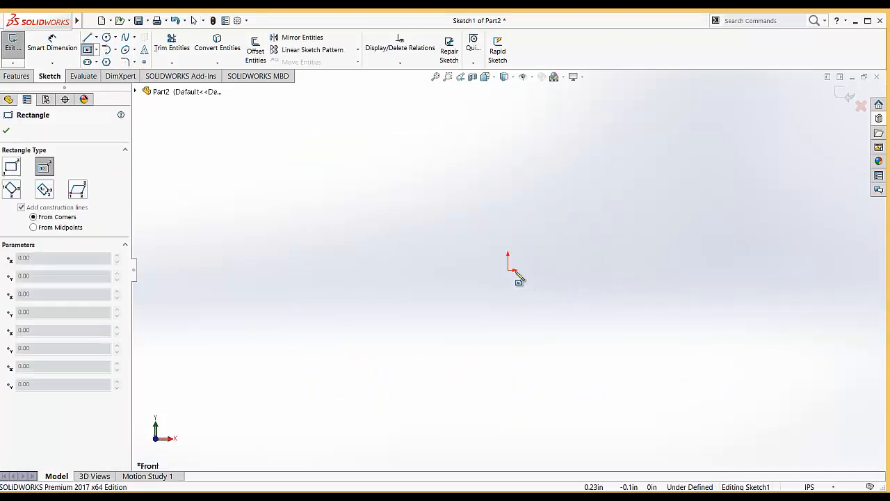
pyautogui.moveTo(514, 274)
pyautogui.mouseDown()
pyautogui.moveTo(560, 199)
pyautogui.moveTo(627, 197)
pyautogui.moveTo(626, 189)
pyautogui.mouseUp()
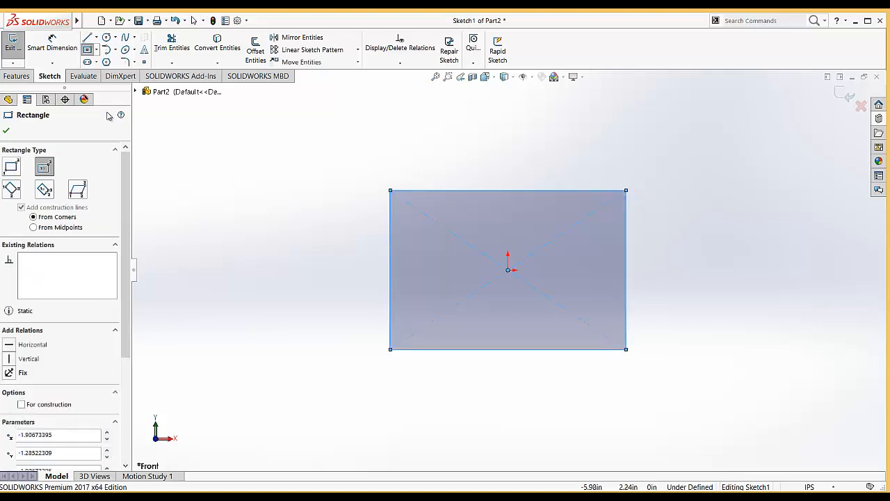
pyautogui.click(52, 43)
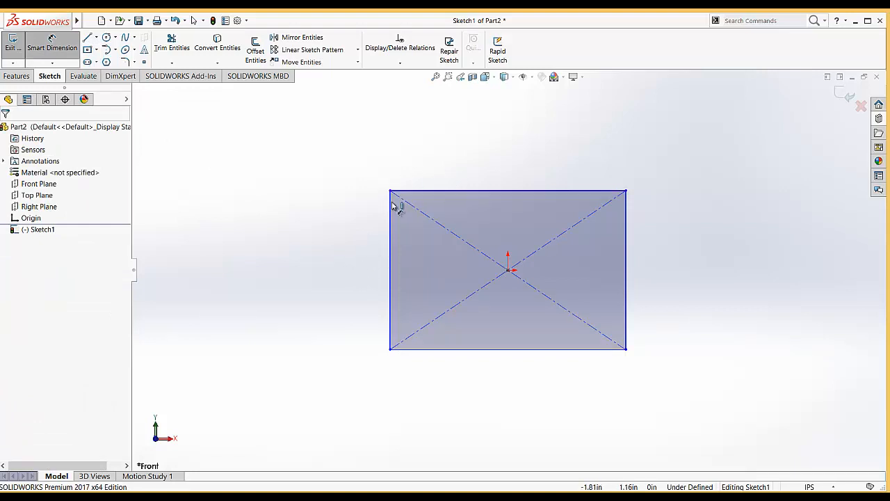
pyautogui.click(484, 193)
pyautogui.click(502, 142)
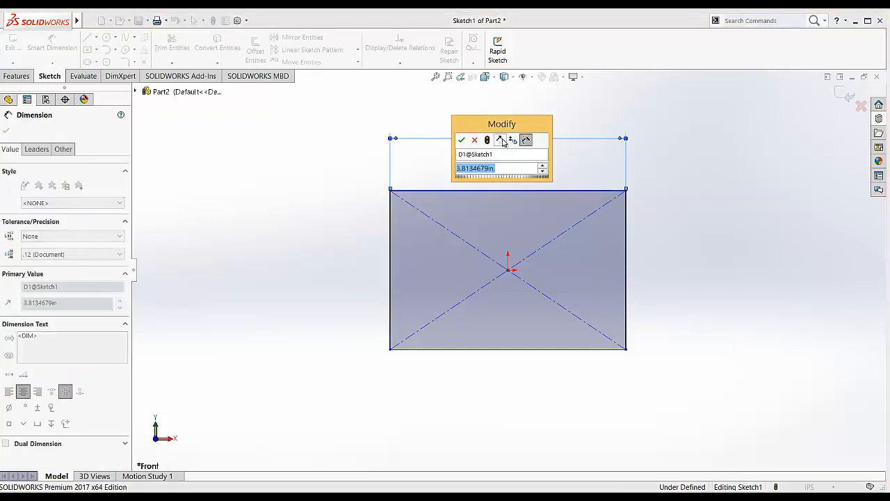
pyautogui.write('5')
pyautogui.press('Return')
# Dimension the rectangle's vertical edge to 5 in and finish the sketch
pyautogui.click(381, 243)
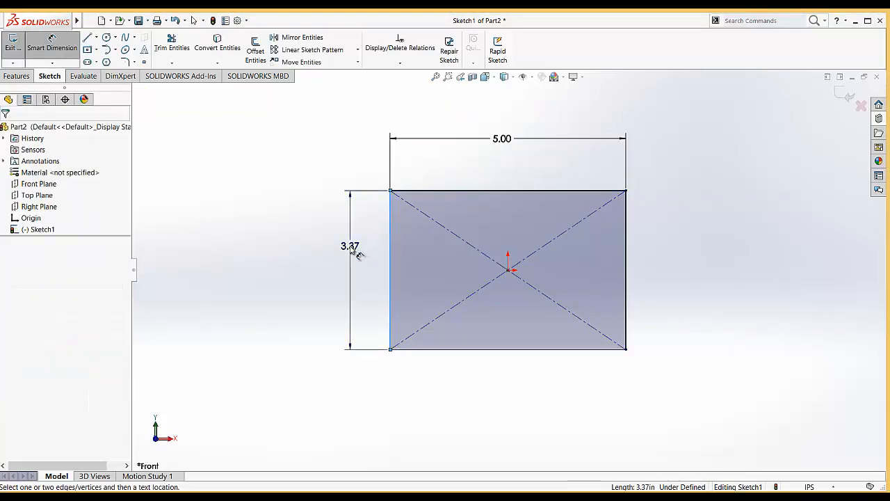
pyautogui.click(347, 245)
pyautogui.write('5')
pyautogui.press('Return')
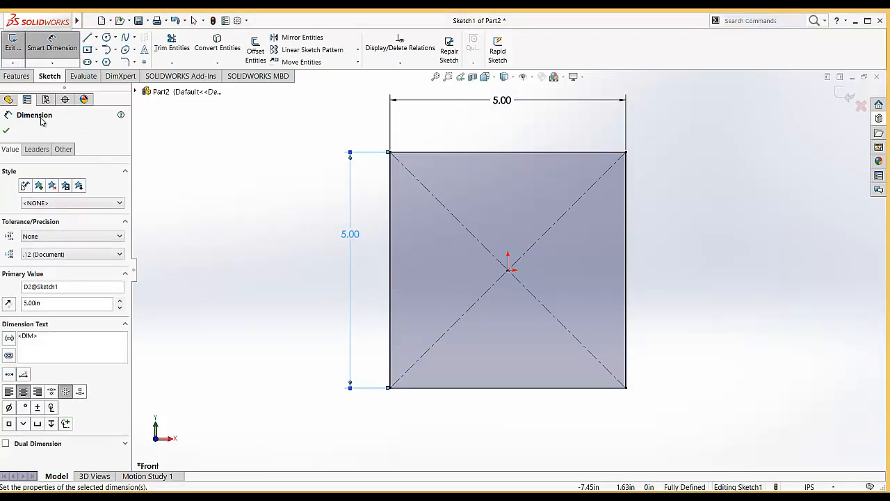
pyautogui.click(6, 130)
pyautogui.click(10, 44)
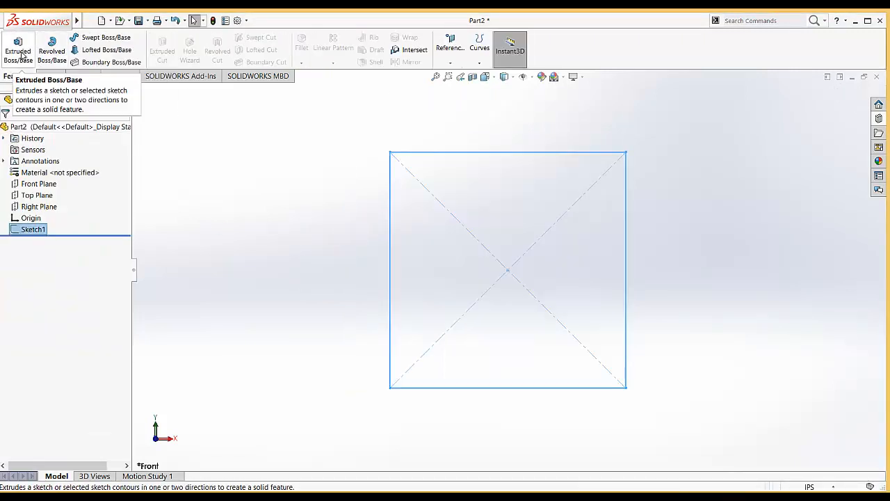
# Extrude the square sketch as a blind boss with a depth of 1.5 in
pyautogui.click(20, 50)
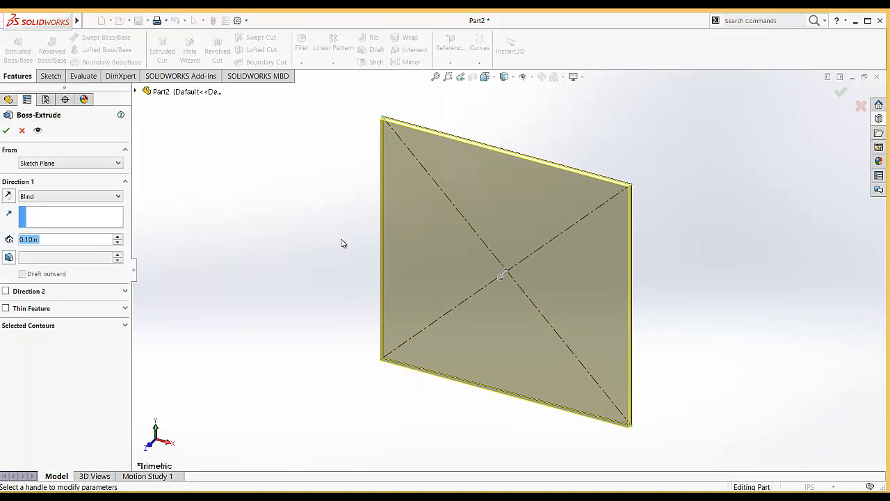
pyautogui.write('1.5')
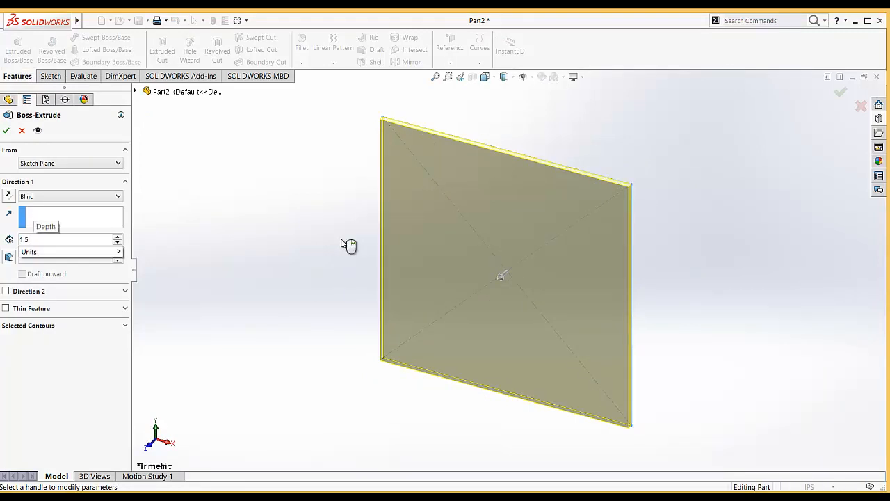
pyautogui.press('Return')
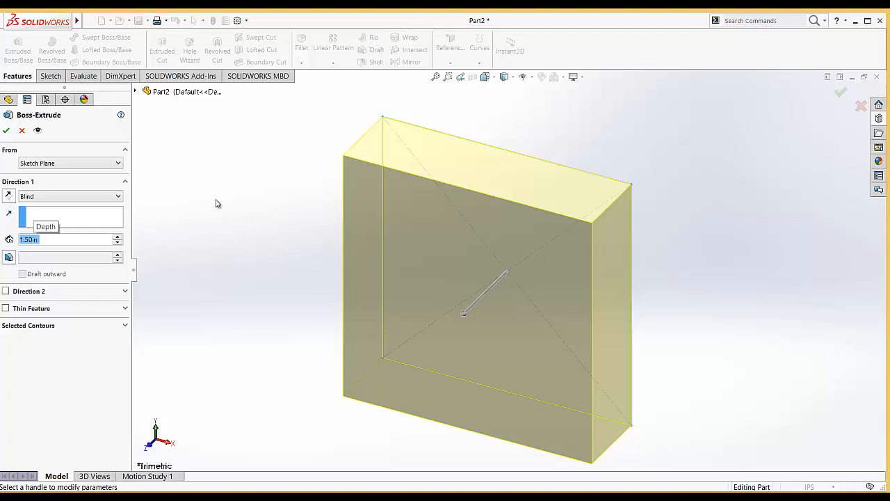
pyautogui.click(6, 130)
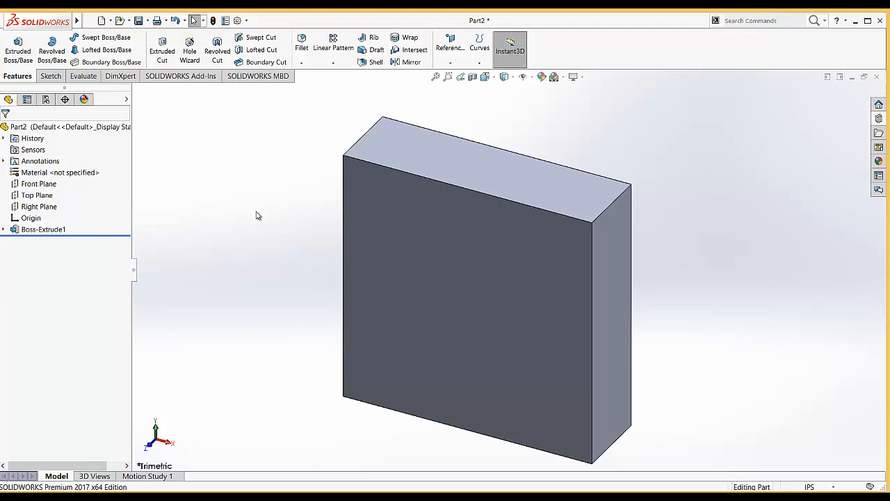
# On the block's front face, sketch two concentric circles centred on the origin, with radii of about 1.73 in and 1.31 in
pyautogui.click(50, 76)
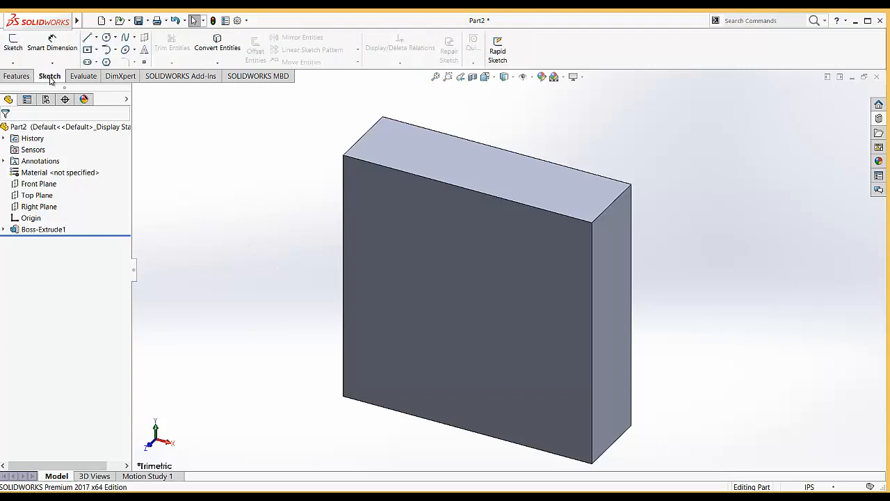
pyautogui.click(13, 43)
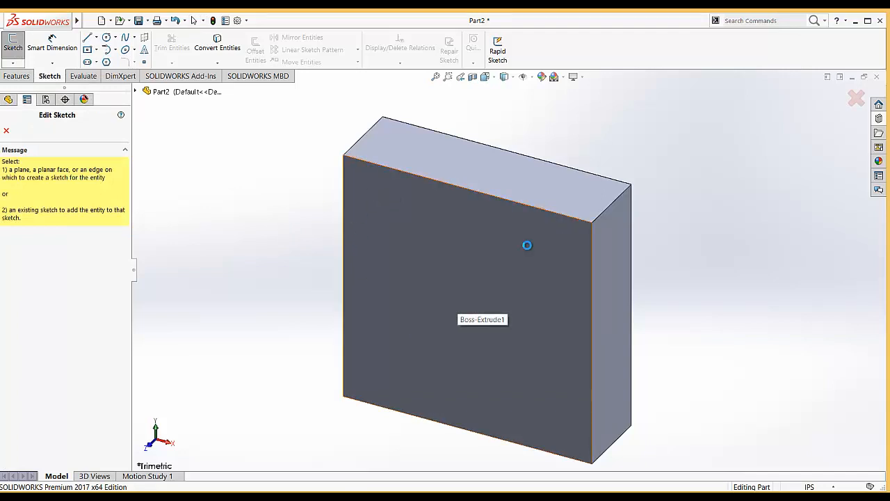
pyautogui.click(484, 77)
pyautogui.click(540, 132)
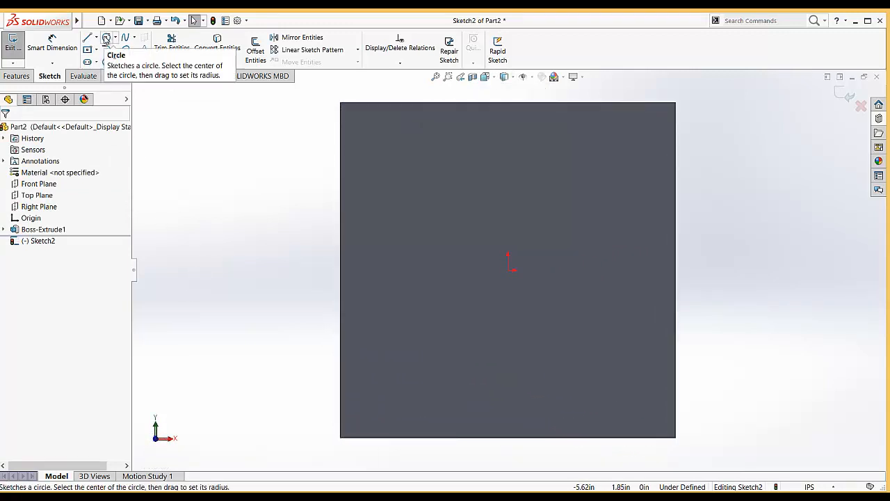
pyautogui.click(106, 38)
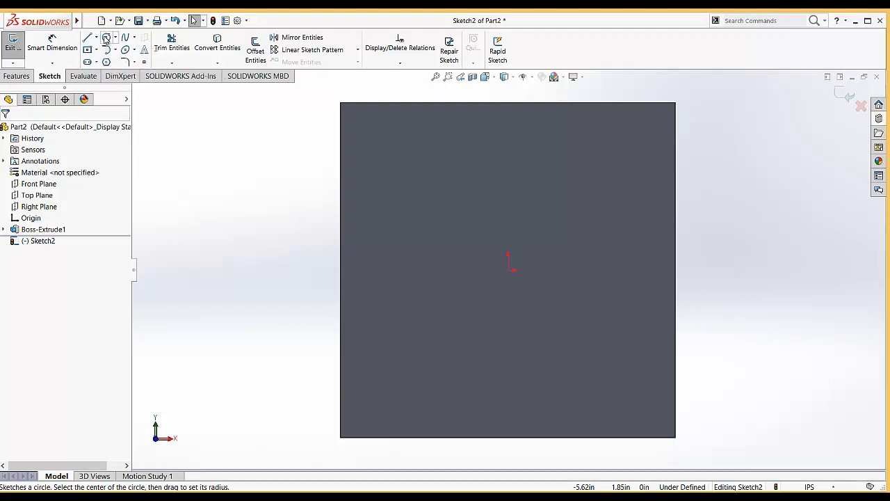
pyautogui.click(508, 272)
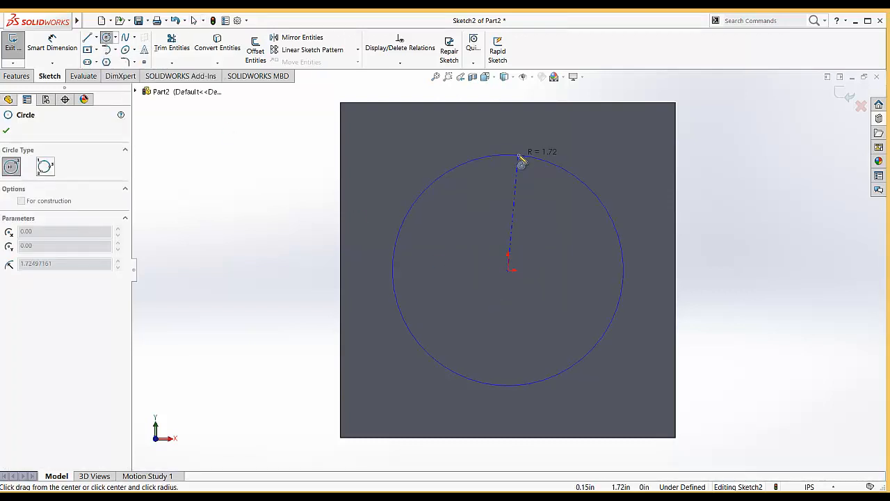
pyautogui.click(508, 154)
pyautogui.click(507, 270)
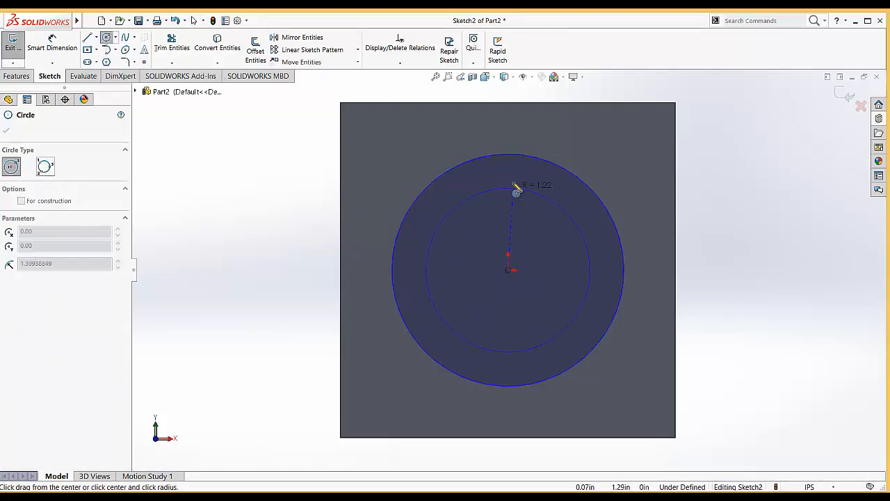
pyautogui.click(508, 182)
# Dimension the outer circle to a diameter of 4.5 in
pyautogui.click(52, 44)
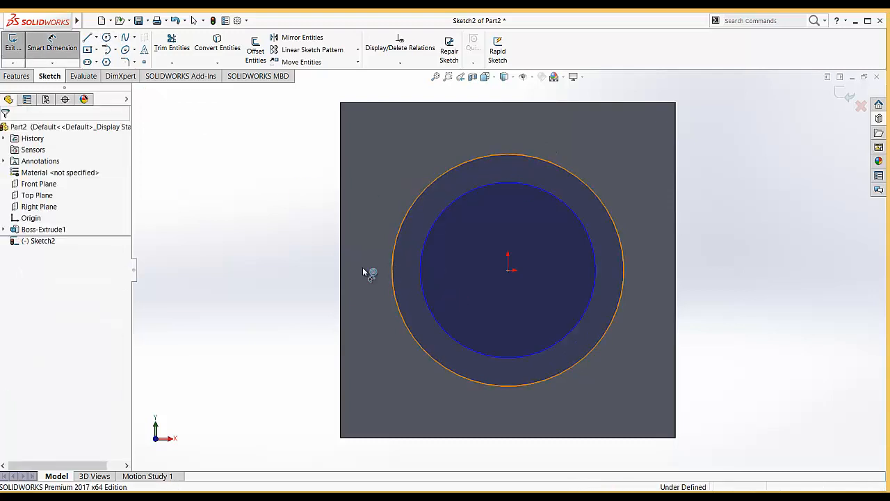
pyautogui.click(393, 270)
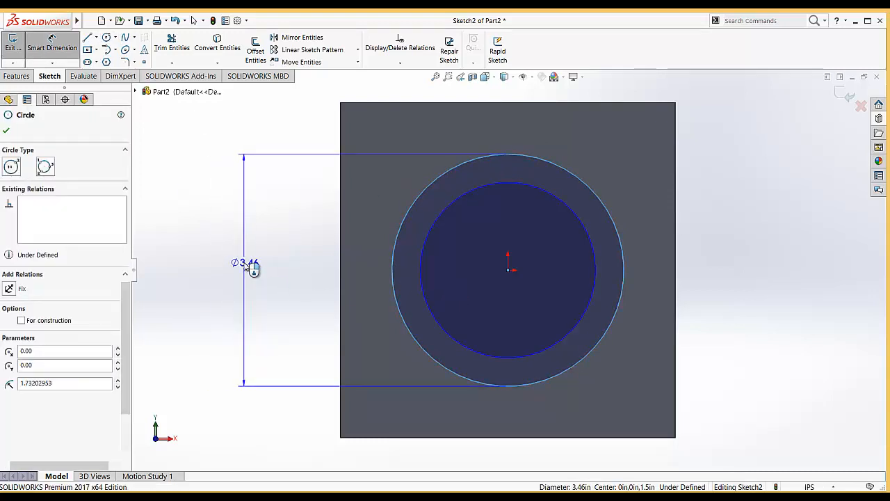
pyautogui.click(249, 267)
pyautogui.write('4.5')
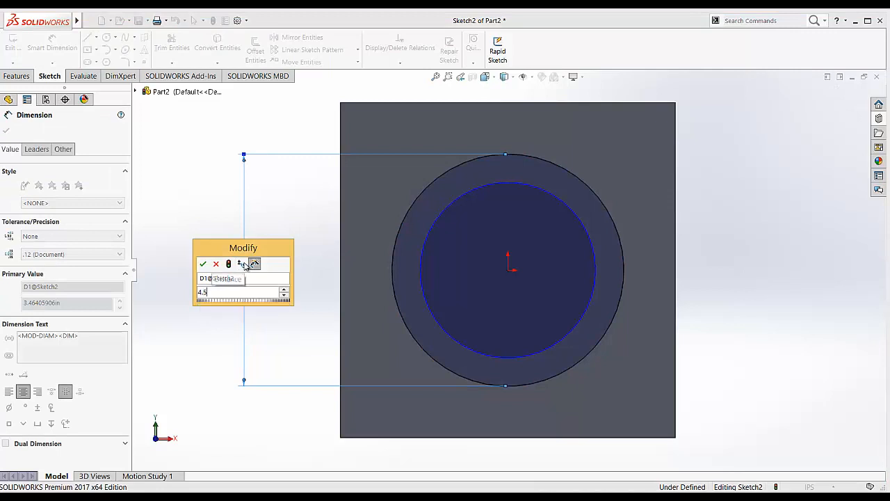
pyautogui.press('Return')
# Dimension the inner circle to a diameter of 4 in and finish the sketch
pyautogui.click(420, 236)
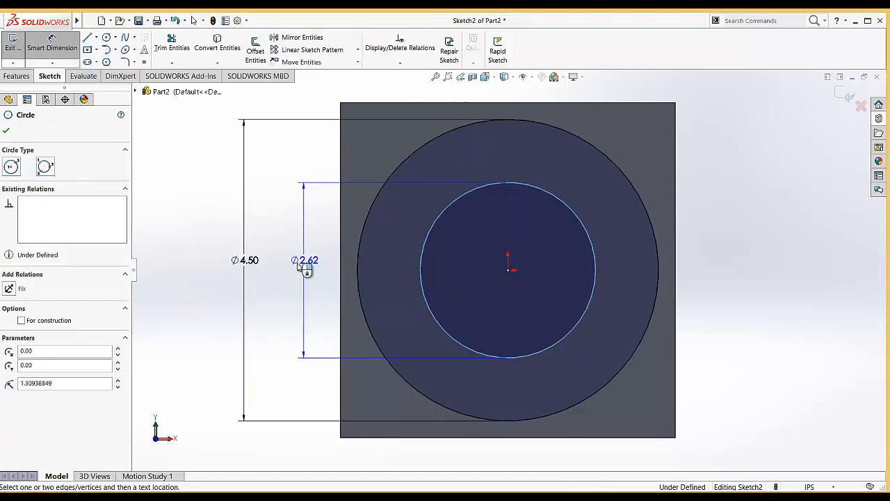
pyautogui.click(299, 267)
pyautogui.write('4')
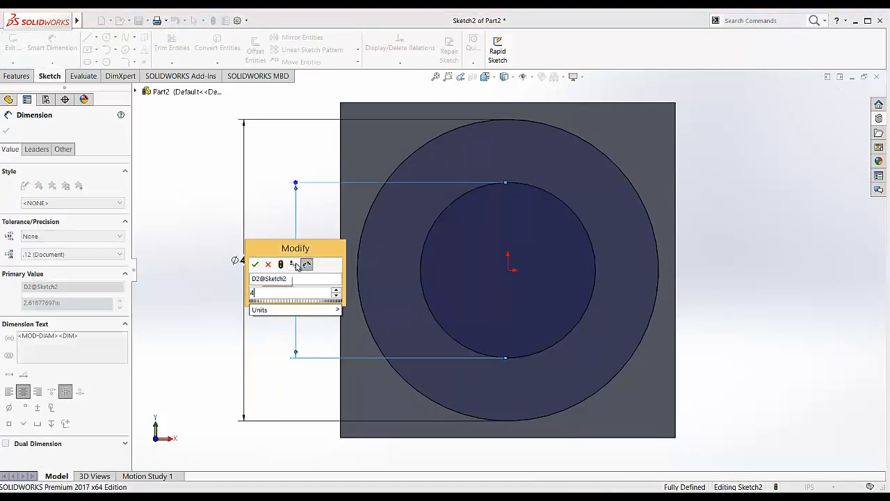
pyautogui.press('Return')
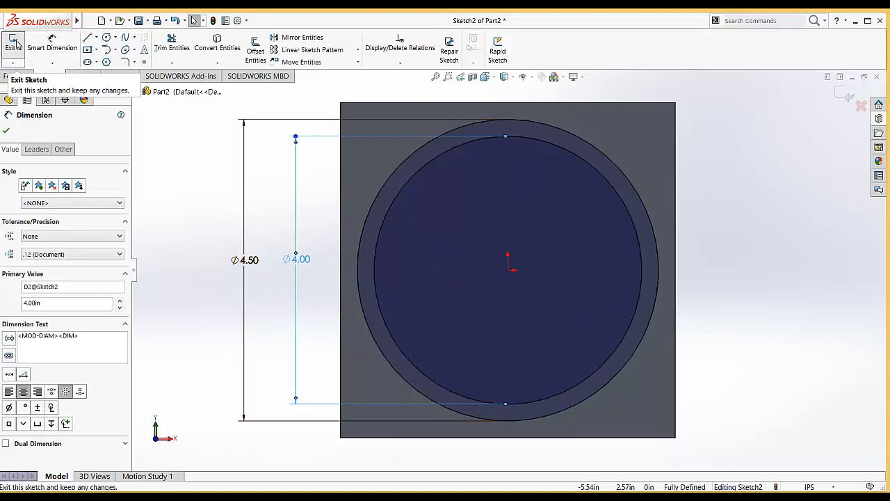
pyautogui.click(13, 43)
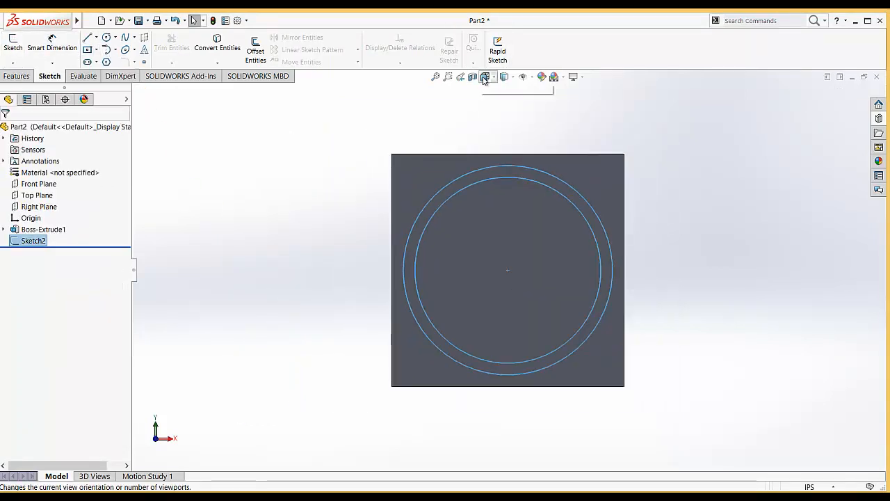
# Cut-extrude the ring between the two circles to a blind depth of 0.2 in, with the part in isometric view
pyautogui.click(484, 77)
pyautogui.click(543, 110)
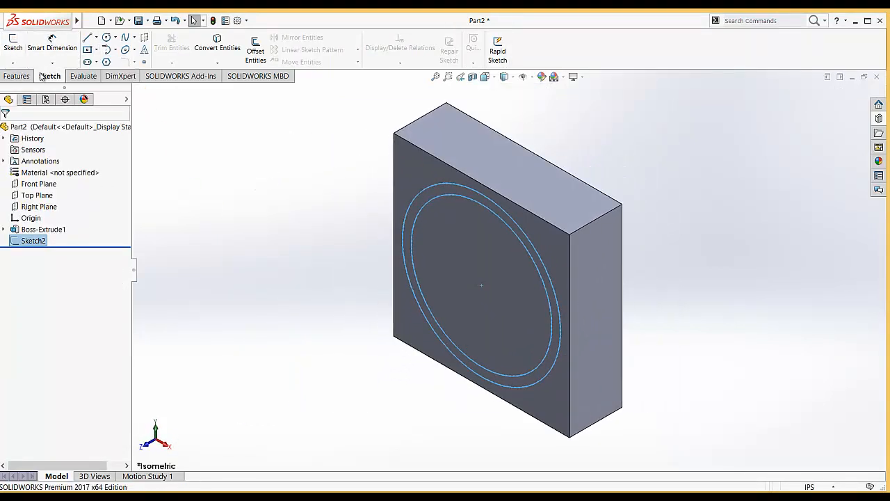
pyautogui.click(17, 76)
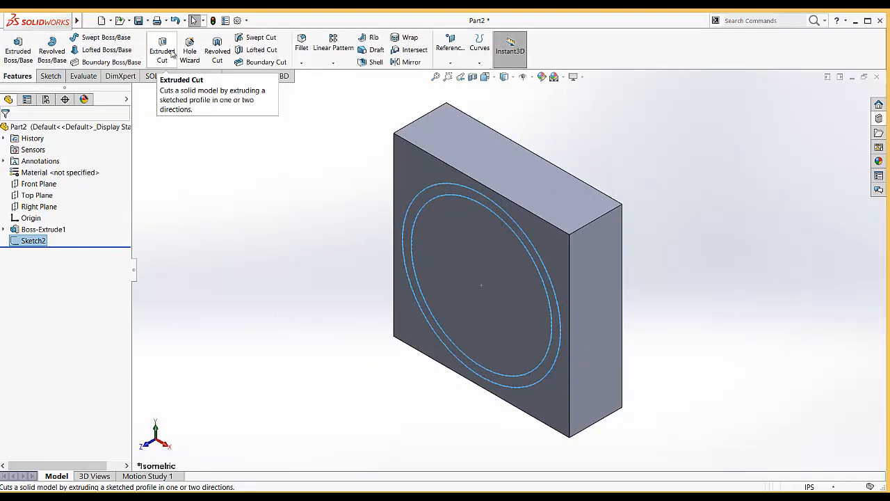
pyautogui.click(164, 50)
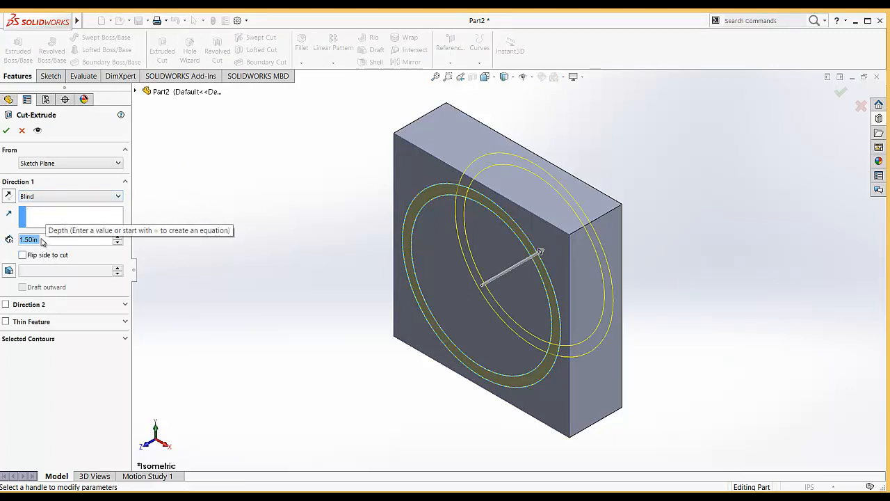
pyautogui.write('0.2')
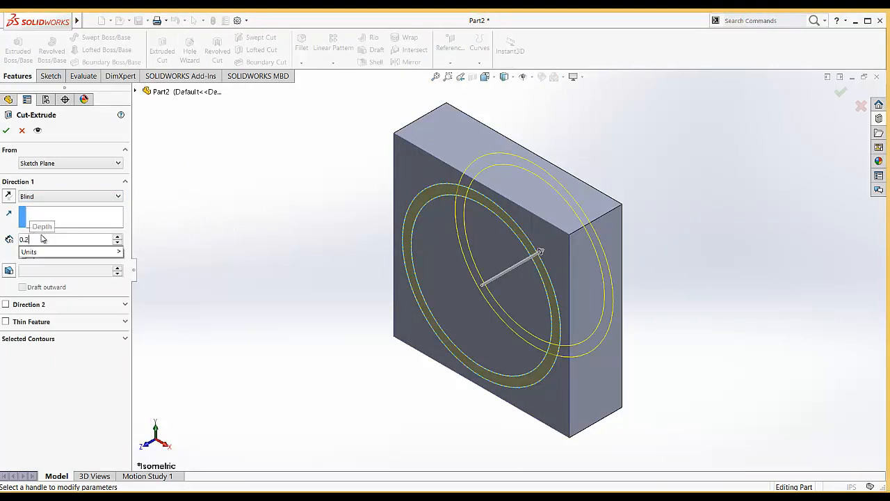
pyautogui.press('Return')
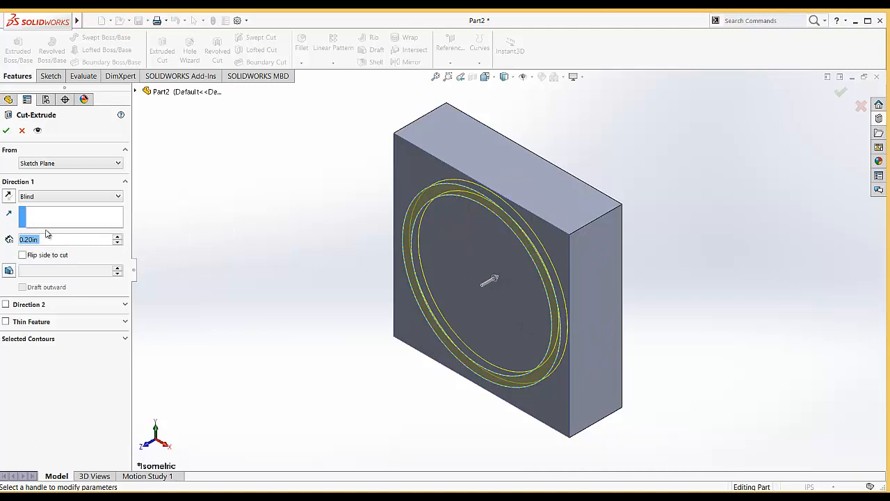
pyautogui.click(6, 132)
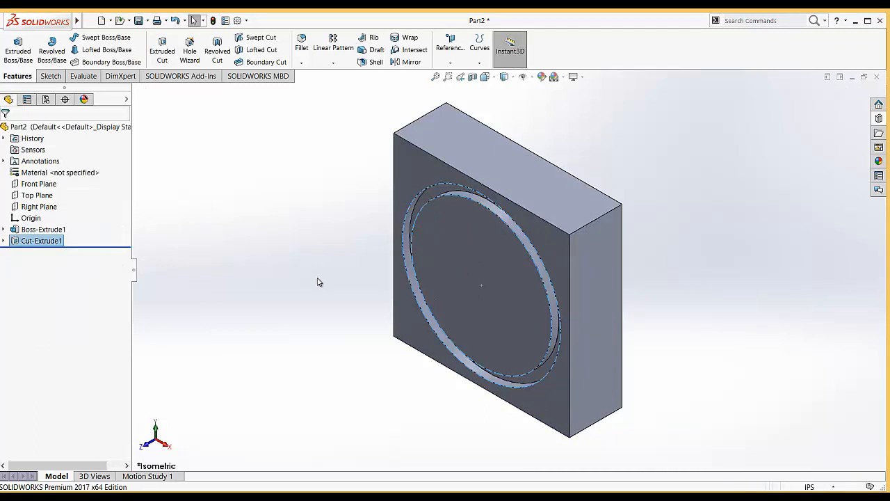
# Sketch a circle about 1.87 in in diameter, centred on the origin, on the front face area inside the ring groove
pyautogui.click(50, 75)
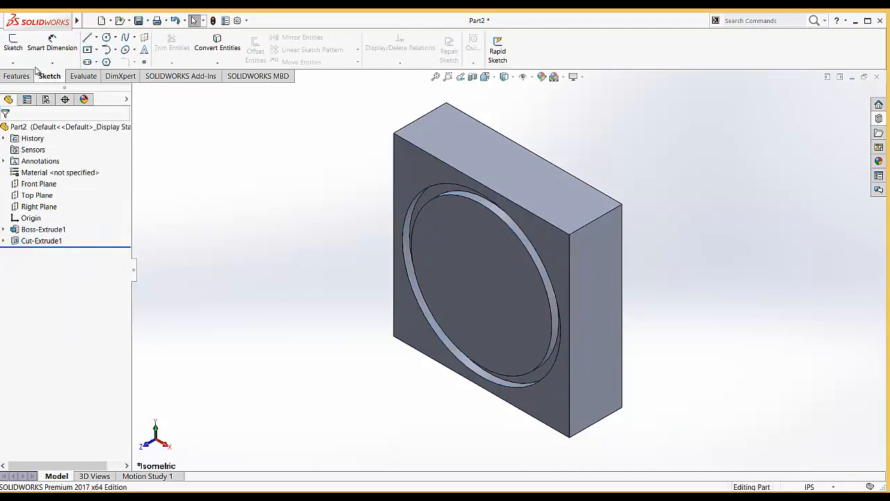
pyautogui.click(13, 45)
pyautogui.click(461, 262)
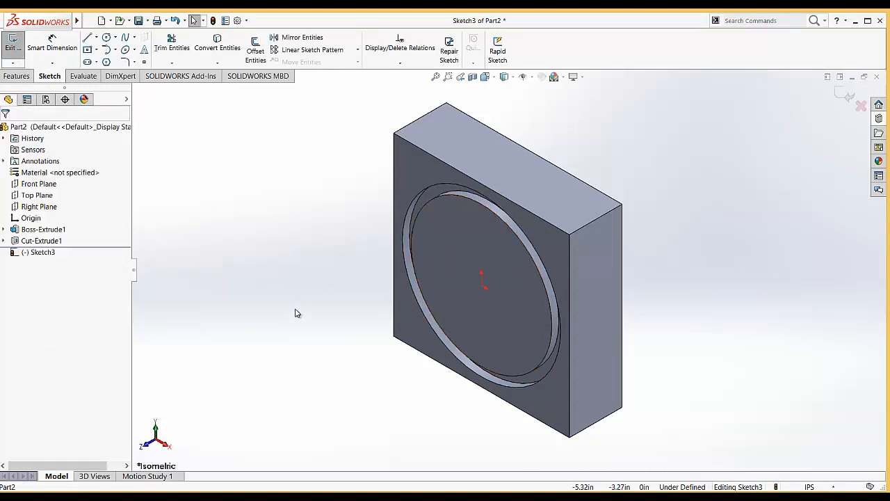
pyautogui.press('space')
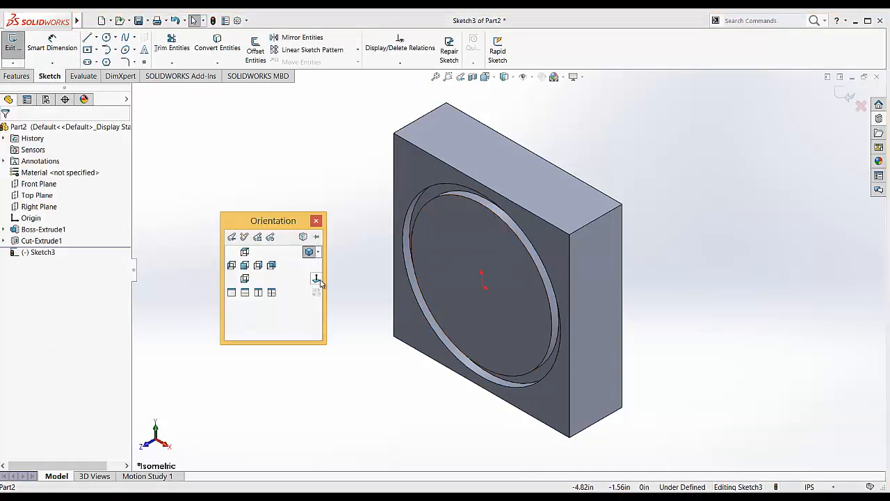
pyautogui.click(316, 279)
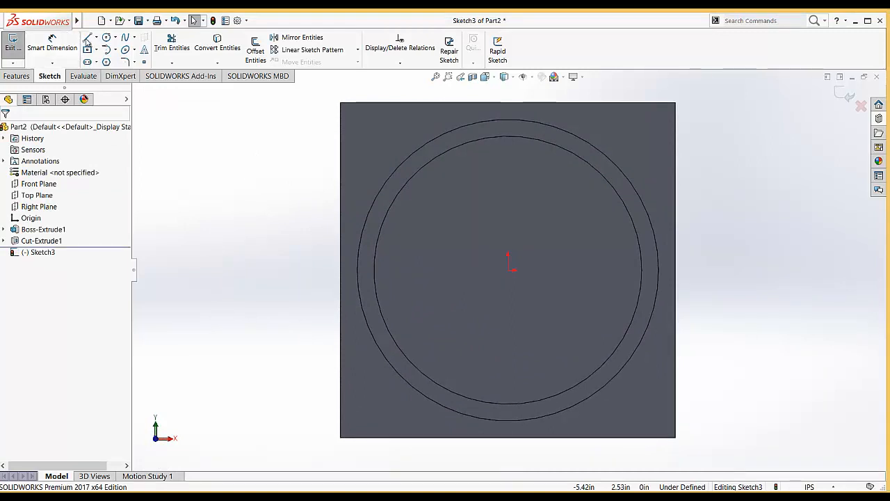
pyautogui.click(106, 40)
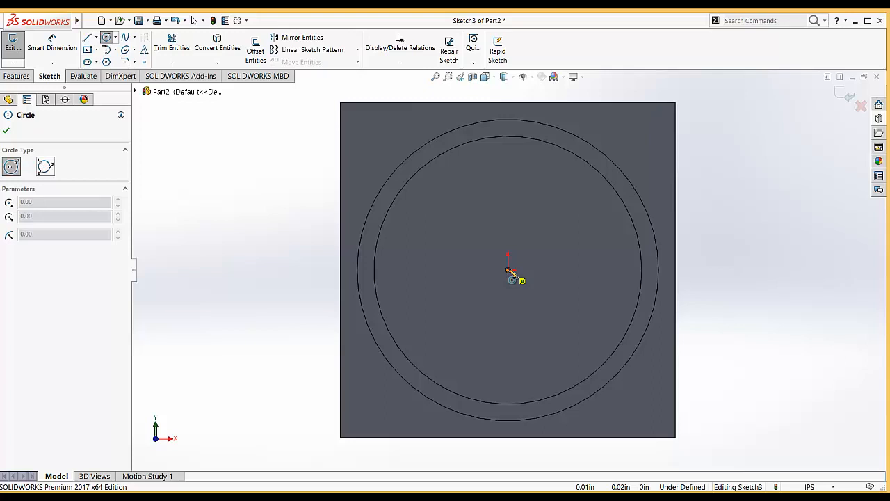
pyautogui.click(508, 270)
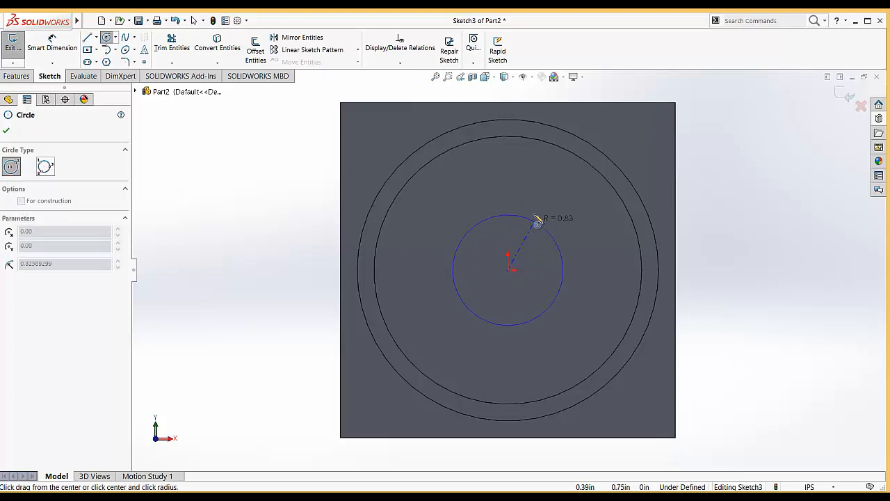
pyautogui.click(538, 215)
# Dimension the circle to a diameter of 2.25 in and finish the sketch
pyautogui.click(52, 44)
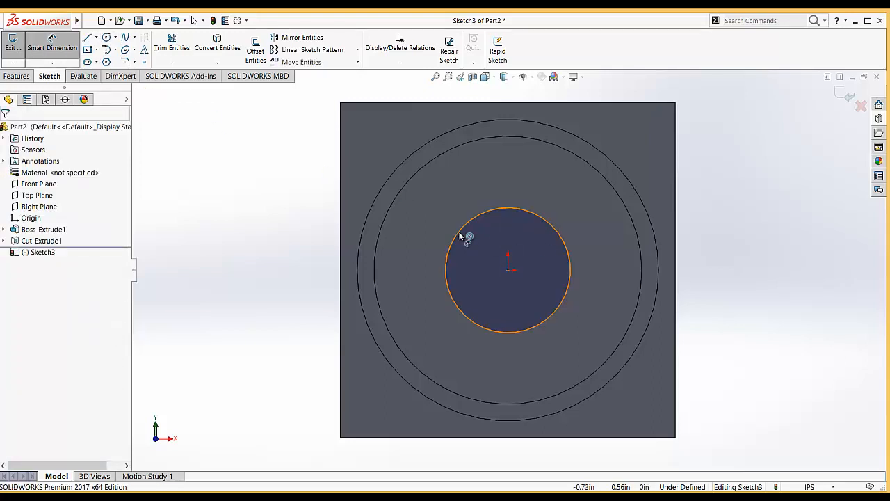
pyautogui.click(459, 237)
pyautogui.click(256, 279)
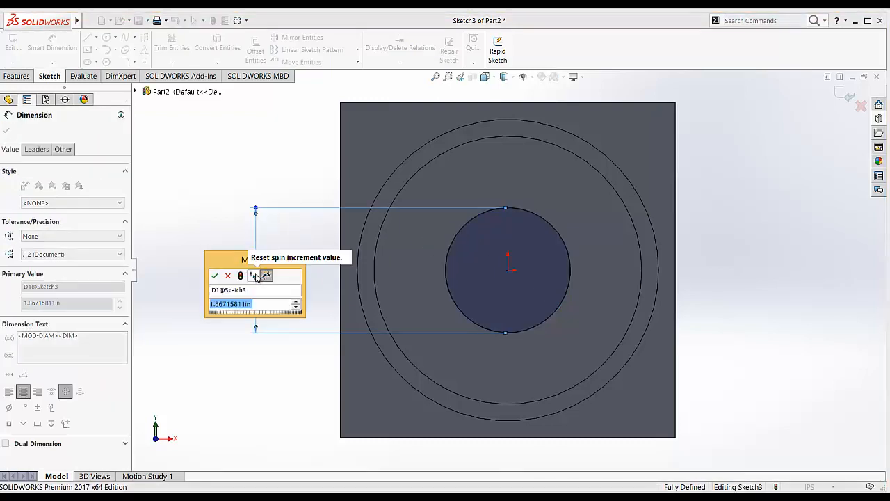
pyautogui.write('2.25')
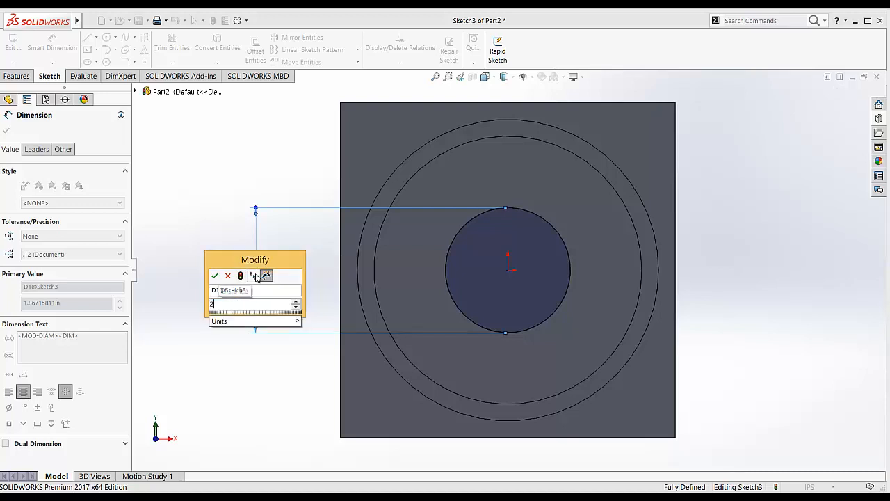
pyautogui.press('Return')
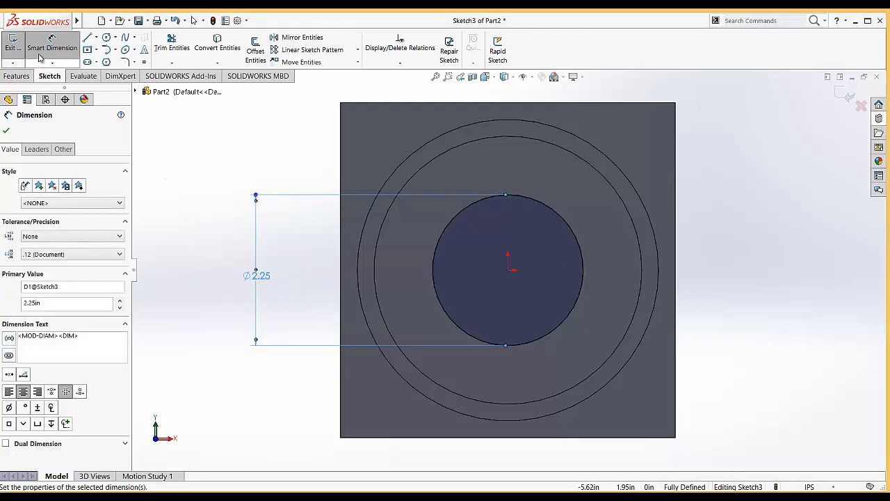
pyautogui.click(21, 49)
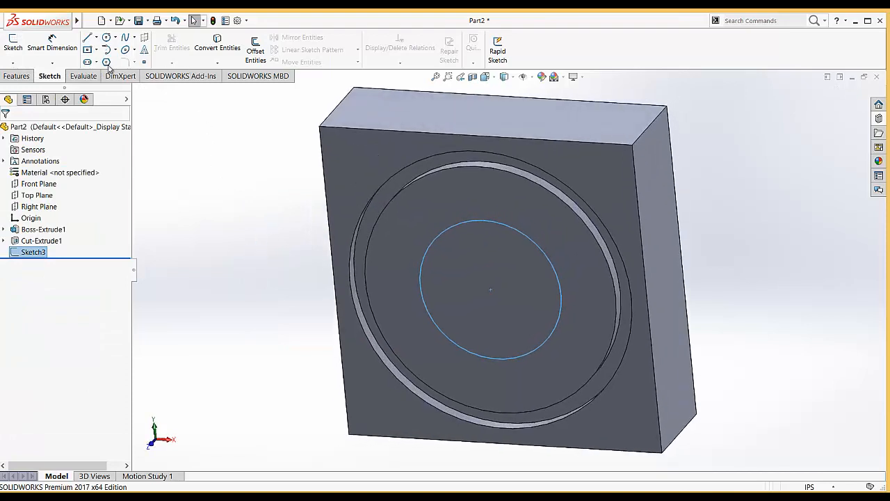
# Cut-extrude the 2.25 in circle to a blind depth of 0.3 in
pyautogui.click(35, 77)
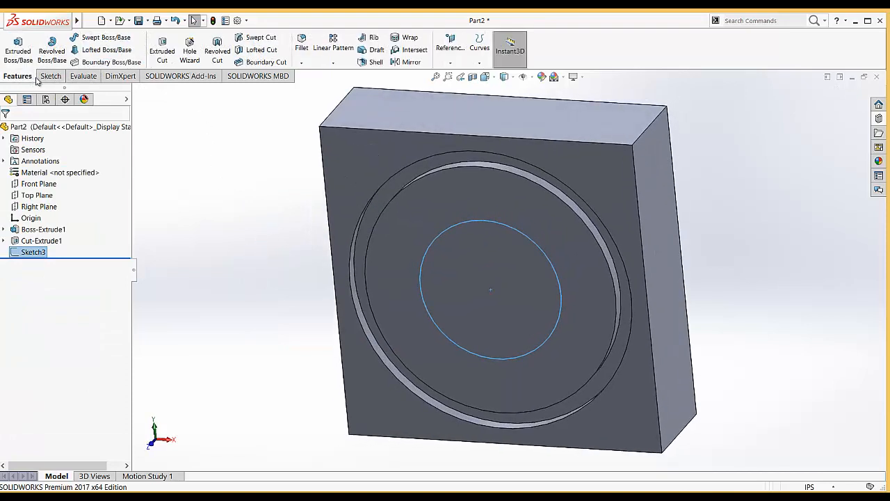
pyautogui.click(164, 50)
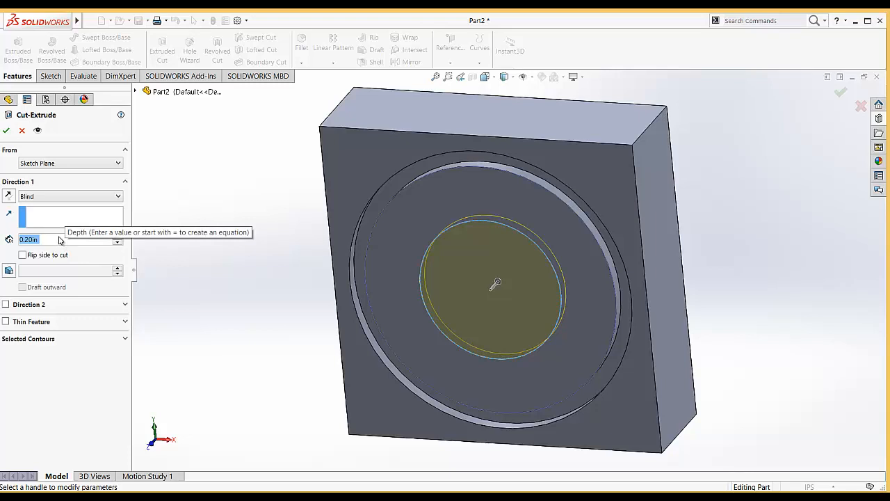
pyautogui.write('0.3')
pyautogui.press('Return')
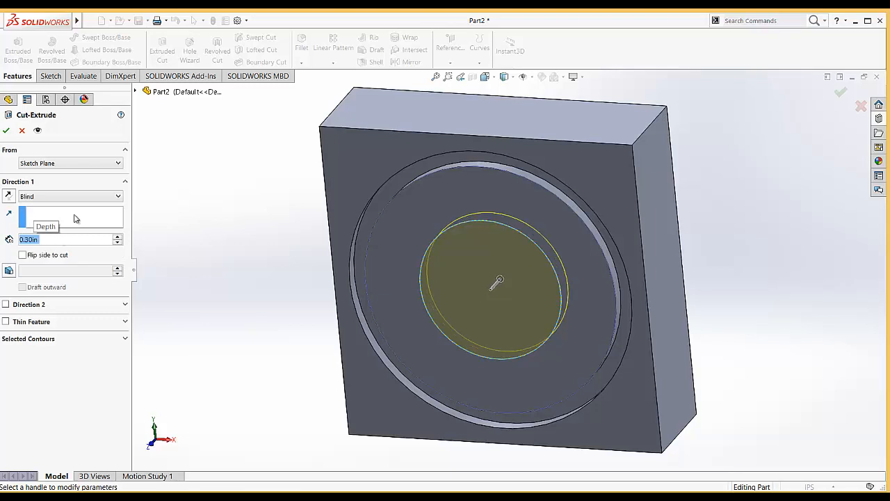
pyautogui.click(5, 130)
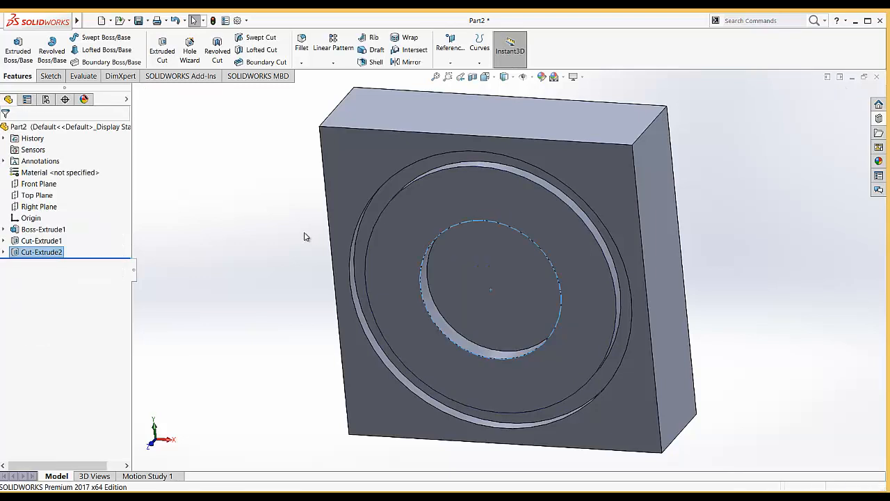
# On the floor of the round central pocket, sketch a circle centred on the origin with a radius of about 0.59 in
pyautogui.click(58, 78)
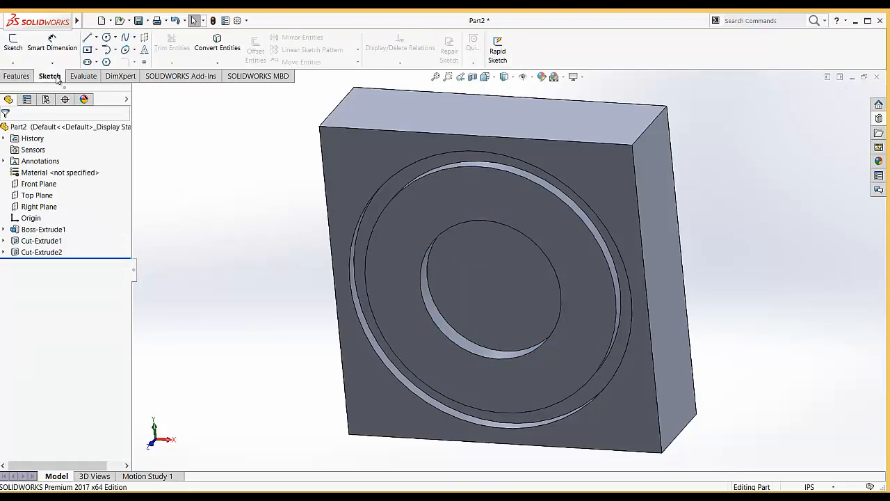
pyautogui.click(15, 46)
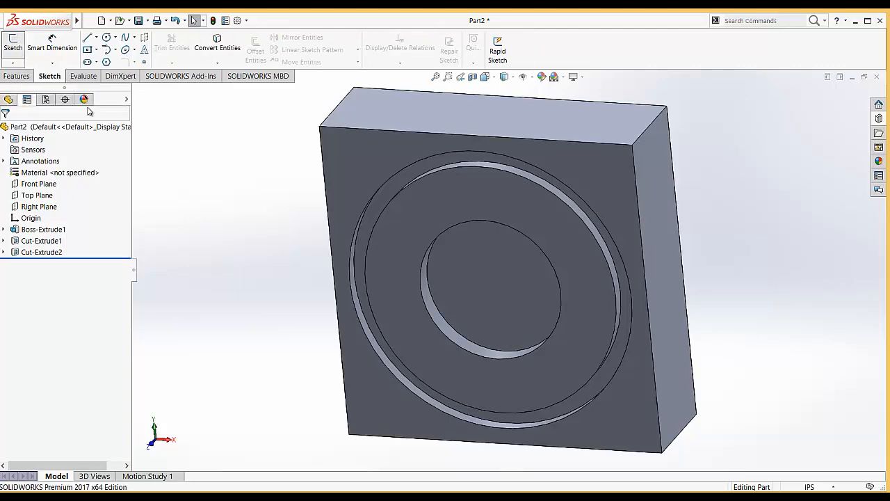
pyautogui.moveTo(254, 278)
pyautogui.mouseDown(button='middle')
pyautogui.moveTo(255, 255)
pyautogui.moveTo(228, 249)
pyautogui.moveTo(251, 292)
pyautogui.mouseUp(button='middle')
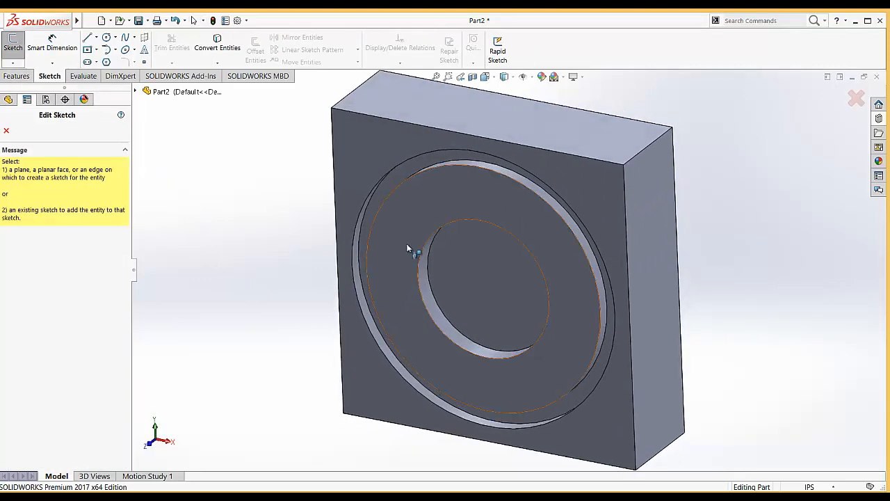
pyautogui.click(467, 248)
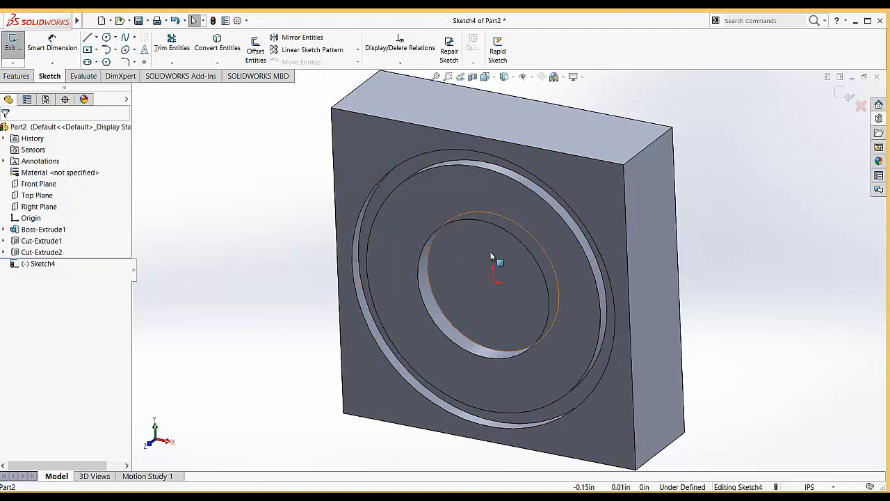
pyautogui.click(489, 77)
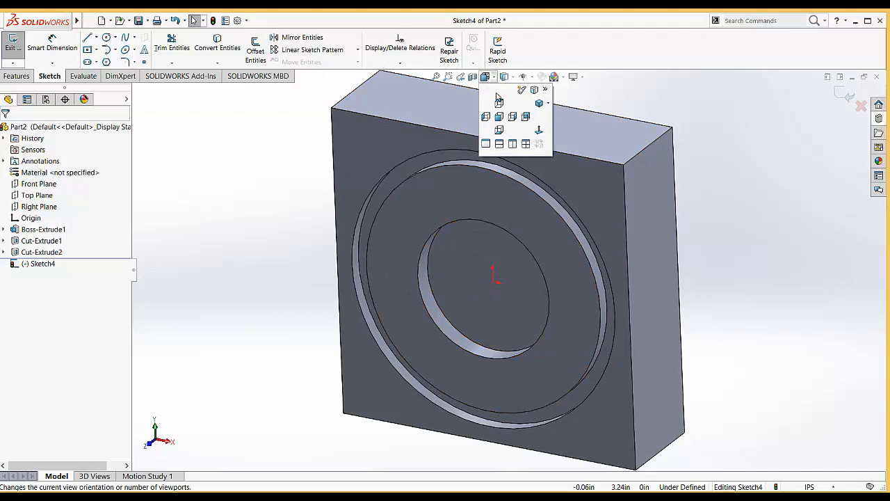
pyautogui.click(538, 132)
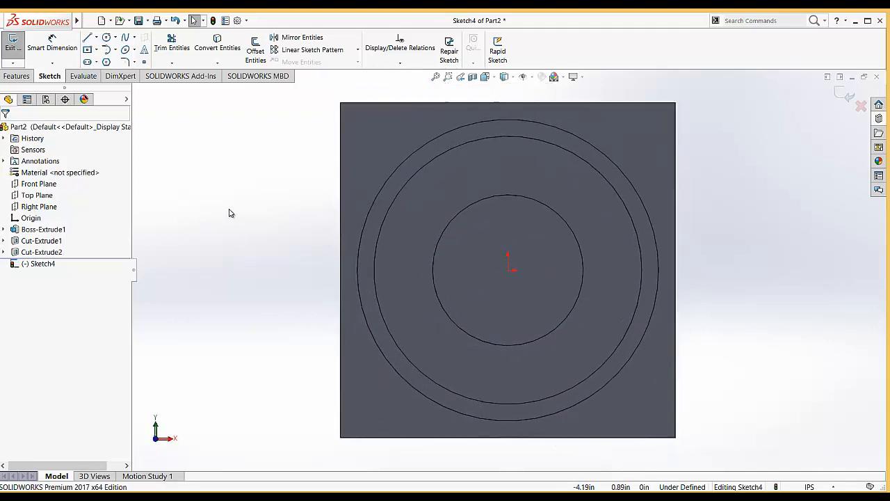
pyautogui.click(106, 38)
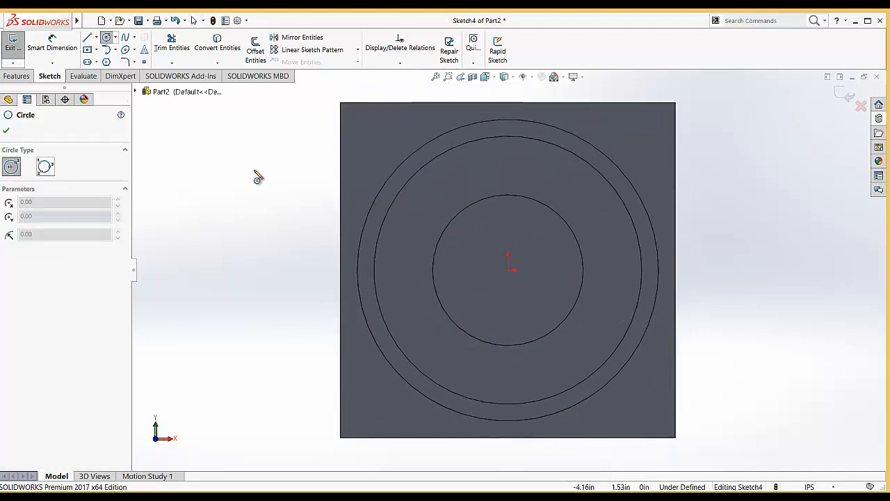
pyautogui.click(509, 269)
pyautogui.click(523, 233)
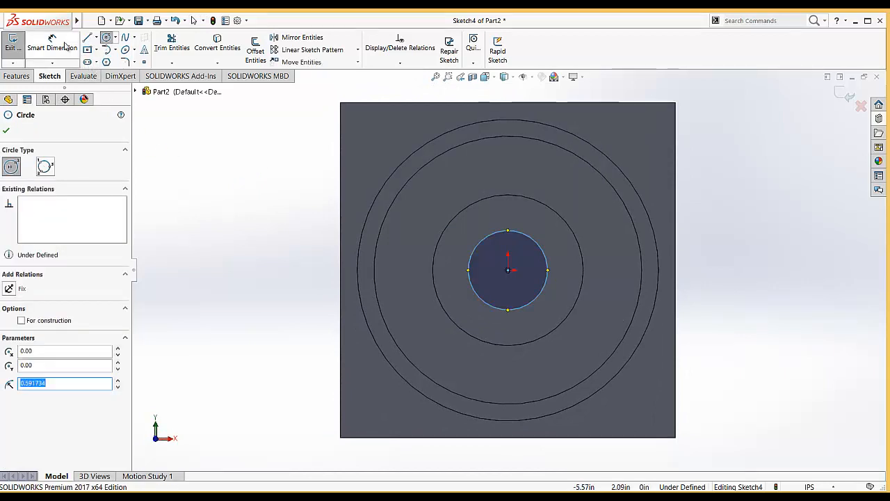
# Dimension the circle on the pocket floor to a diameter of 1.2 in and finish the sketch
pyautogui.click(66, 44)
pyautogui.click(473, 264)
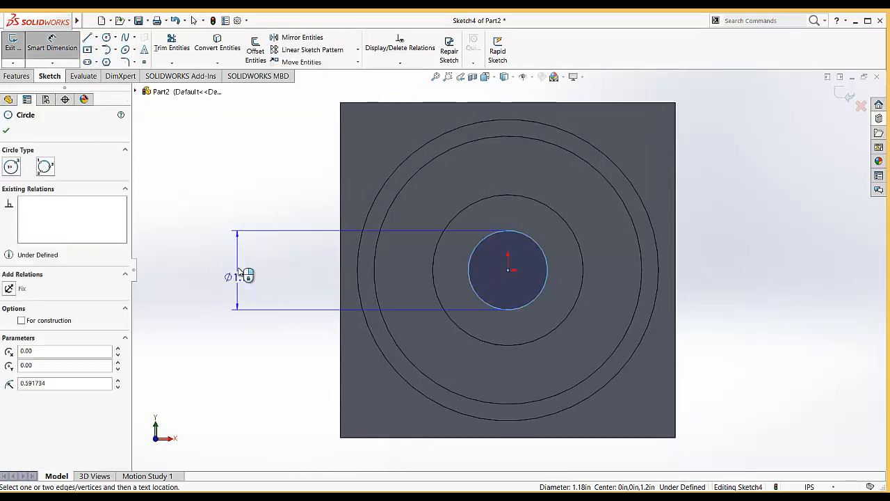
pyautogui.click(239, 271)
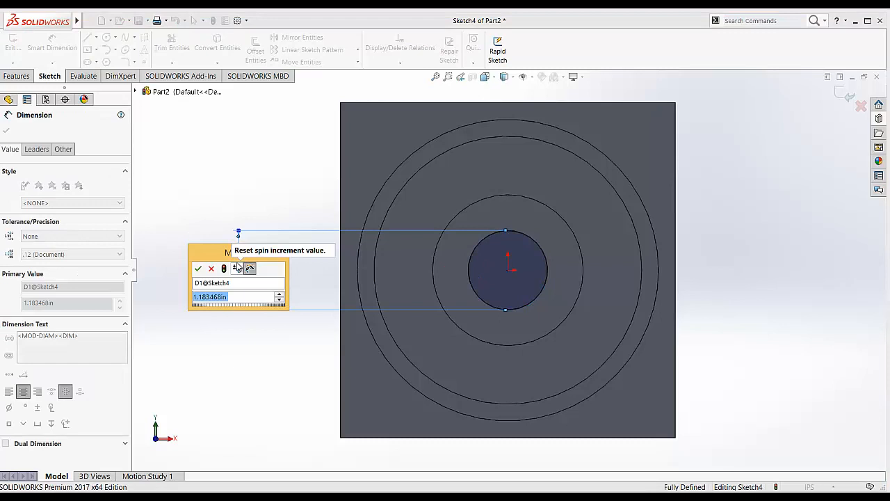
pyautogui.write('1.2')
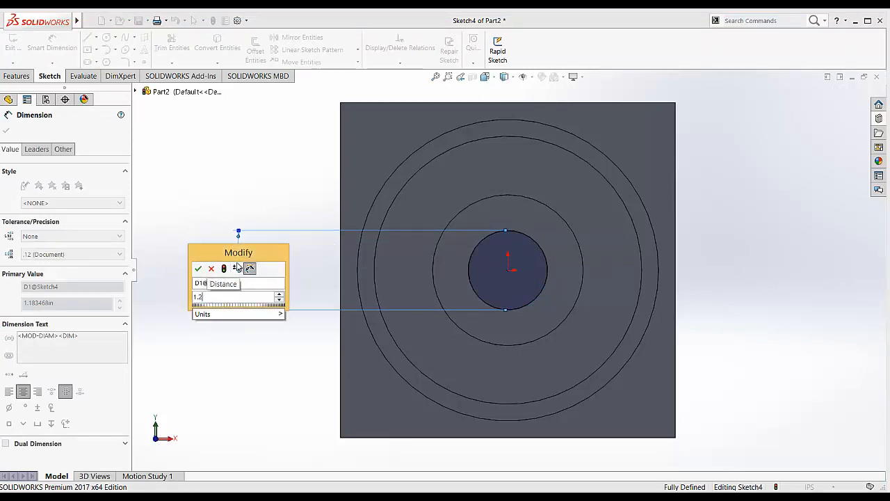
pyautogui.press('Return')
pyautogui.click(16, 47)
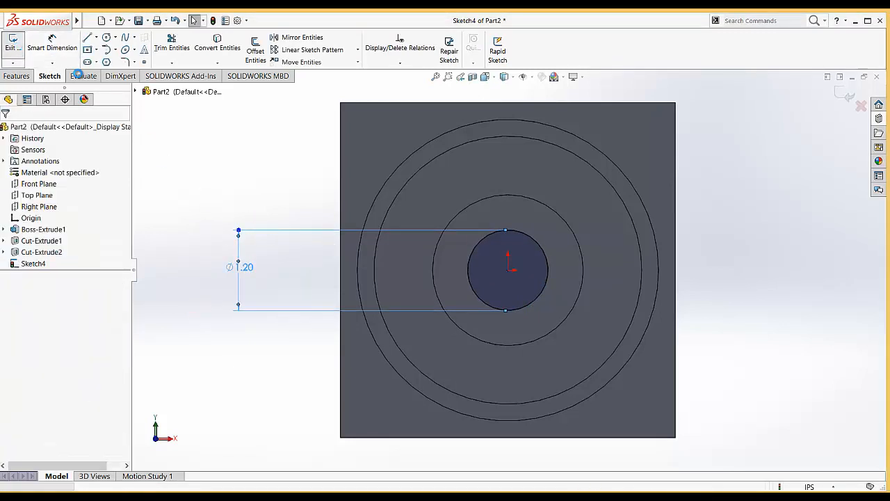
# Cut-extrude the 1.2 in circle from the pocket floor to a blind depth of 1 in
pyautogui.moveTo(304, 210)
pyautogui.mouseDown(button='middle')
pyautogui.moveTo(293, 229)
pyautogui.moveTo(175, 181)
pyautogui.mouseUp(button='middle')
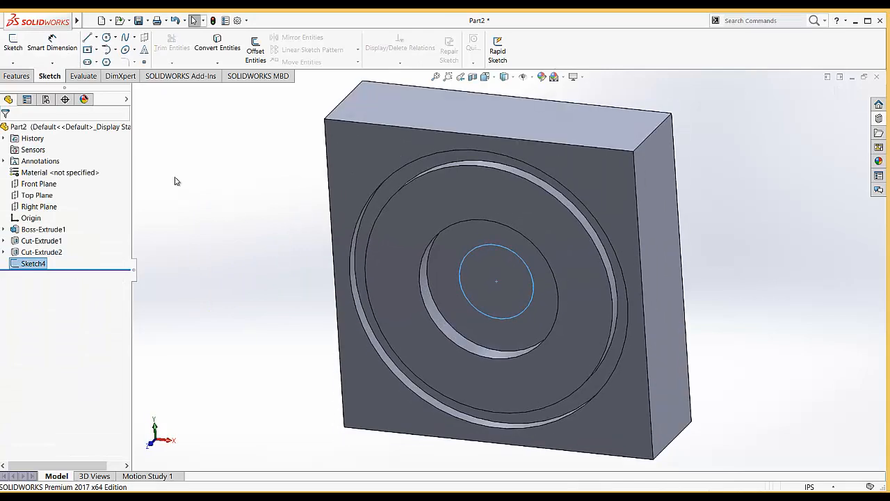
pyautogui.click(16, 76)
pyautogui.click(162, 50)
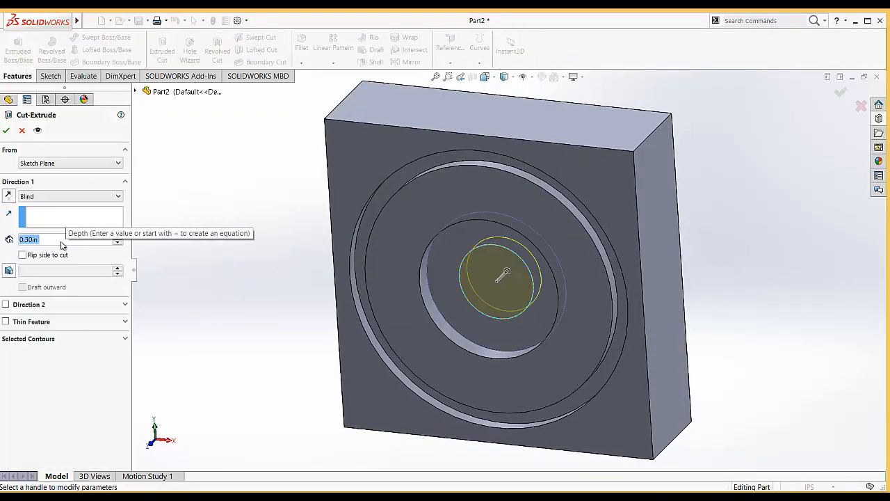
pyautogui.write('1')
pyautogui.press('Return')
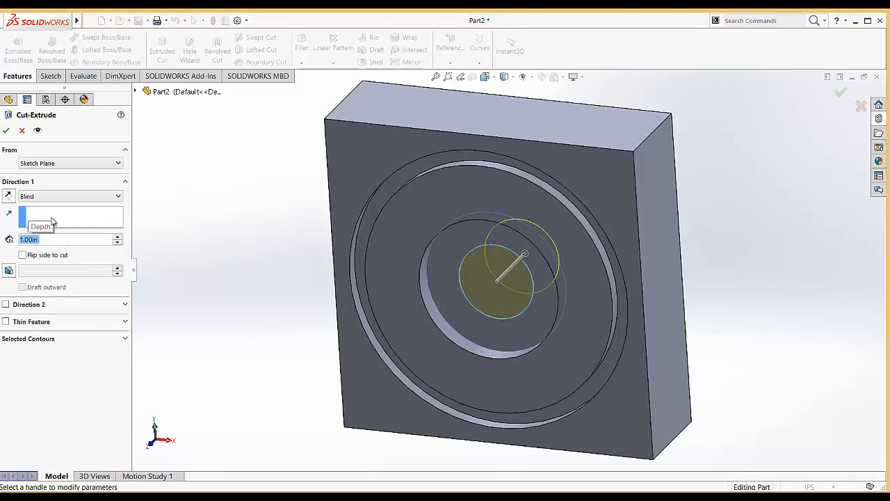
pyautogui.click(6, 131)
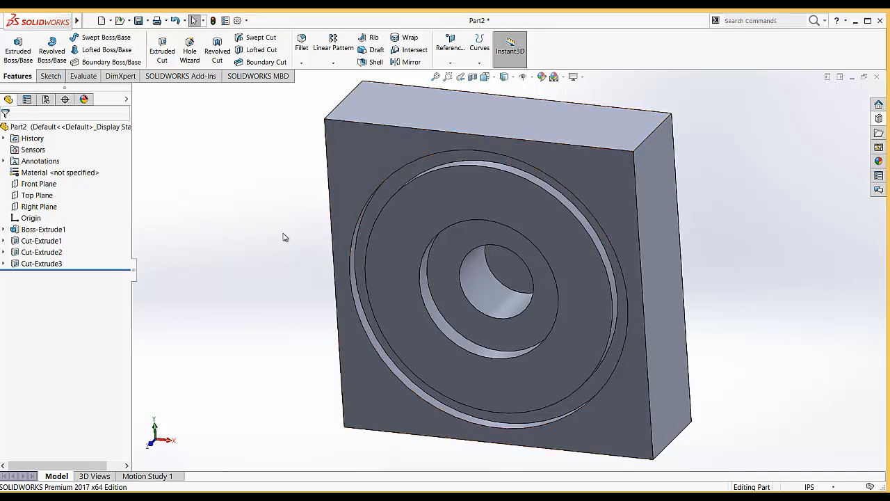
# Sketch a circle about 1.01 in in diameter near the middle of the block's top face
pyautogui.scroll(1, 292, 228)
pyautogui.moveTo(311, 205)
pyautogui.mouseDown(button='middle')
pyautogui.moveTo(312, 234)
pyautogui.moveTo(322, 210)
pyautogui.mouseUp(button='middle')
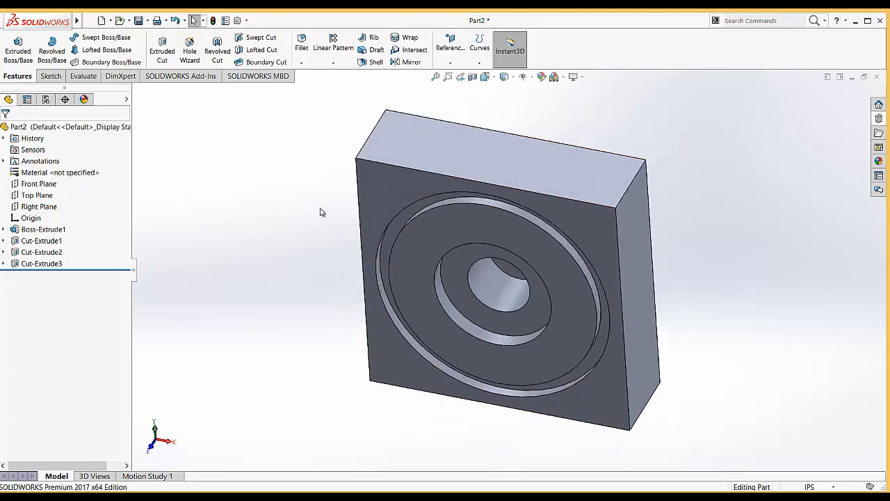
pyautogui.click(50, 76)
pyautogui.click(12, 49)
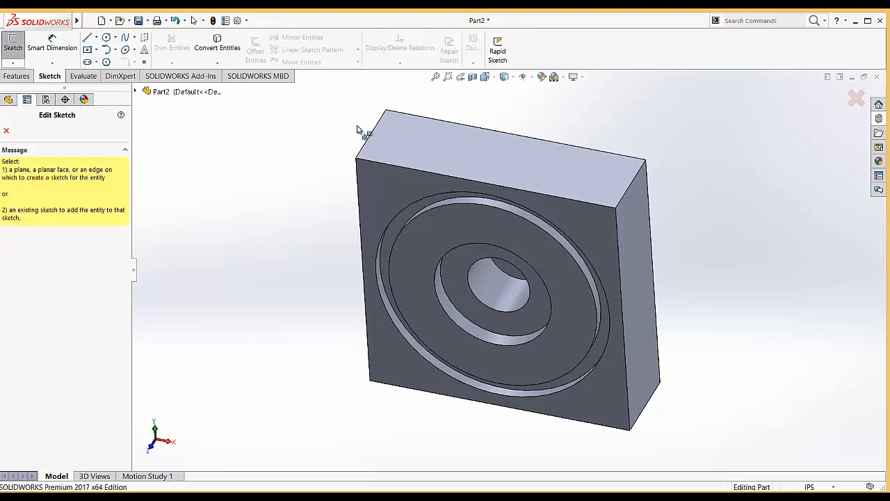
pyautogui.click(402, 137)
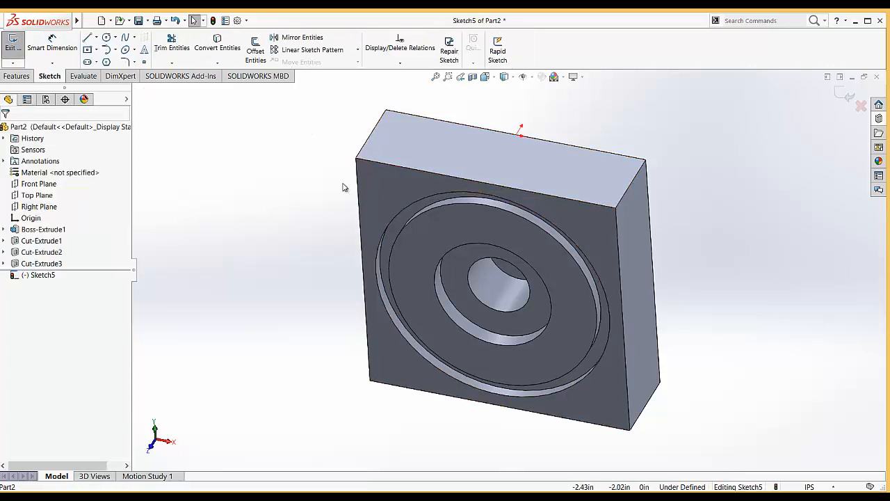
pyautogui.click(485, 76)
pyautogui.click(525, 117)
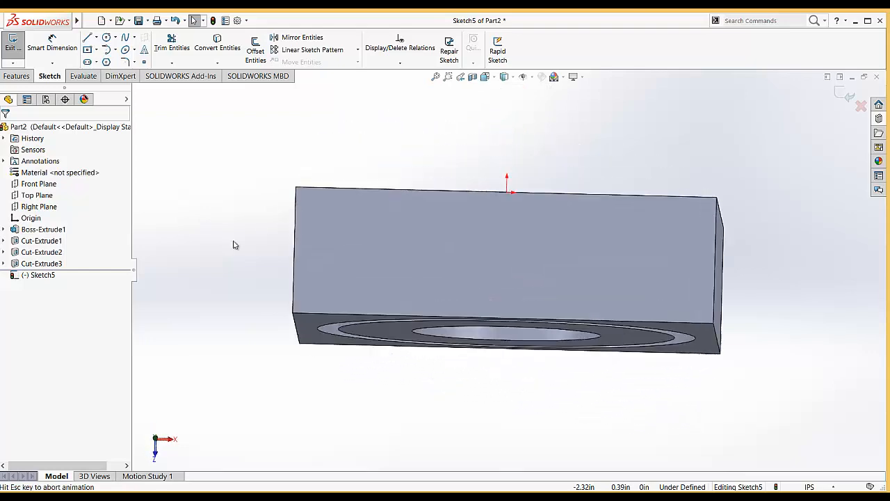
pyautogui.click(107, 38)
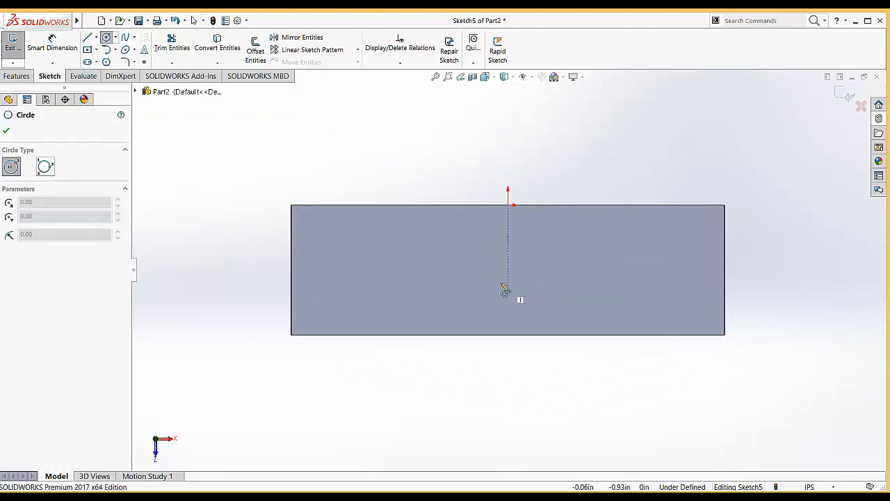
pyautogui.click(500, 281)
pyautogui.click(540, 299)
# Dimension the circle's centre 2.5 in from the top face's left edge and 0.85 in from its front edge
pyautogui.click(62, 48)
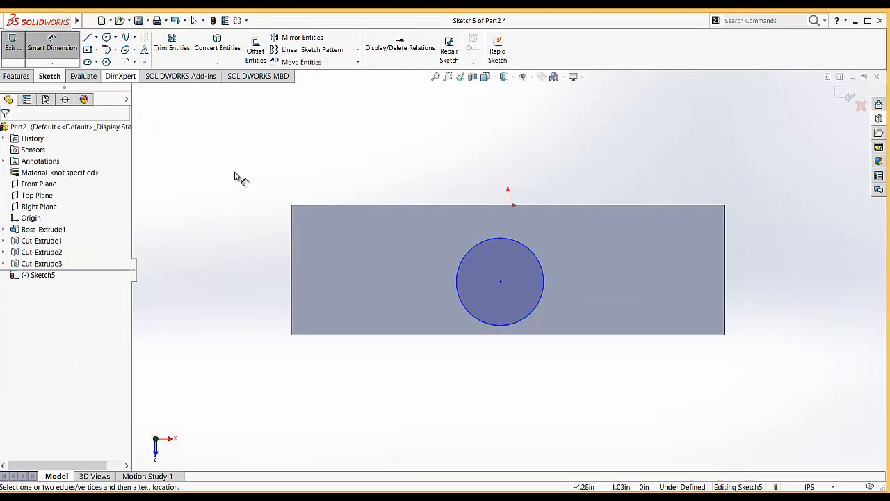
pyautogui.click(500, 282)
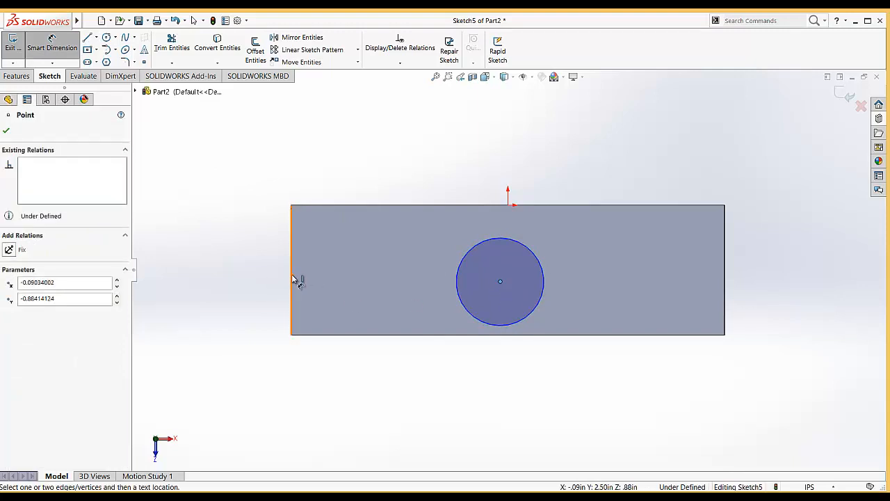
pyautogui.click(292, 278)
pyautogui.click(356, 381)
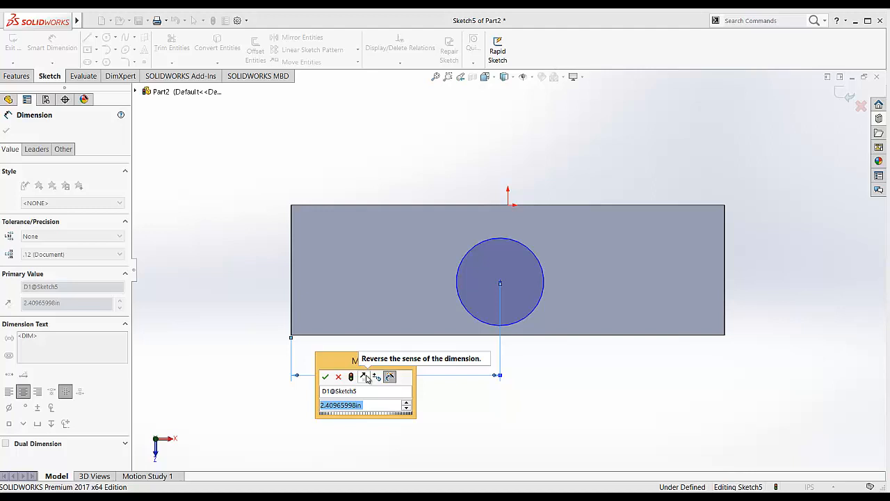
pyautogui.write('2.5')
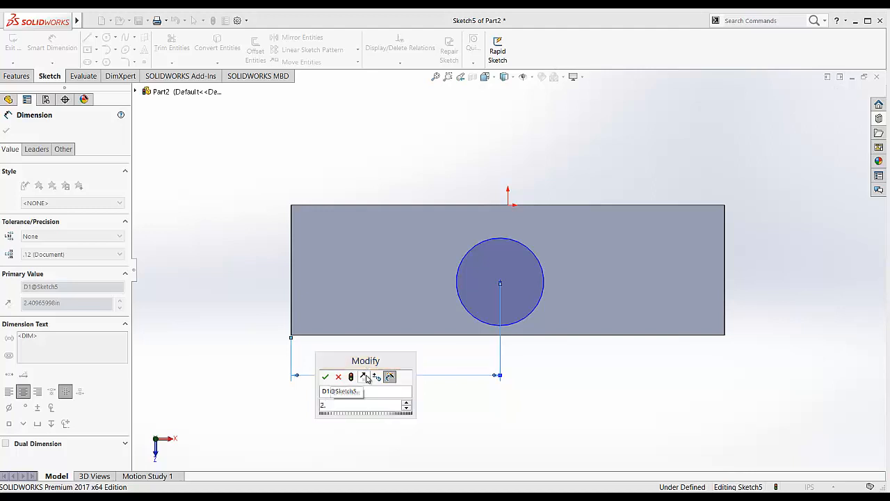
pyautogui.press('Return')
pyautogui.click(508, 284)
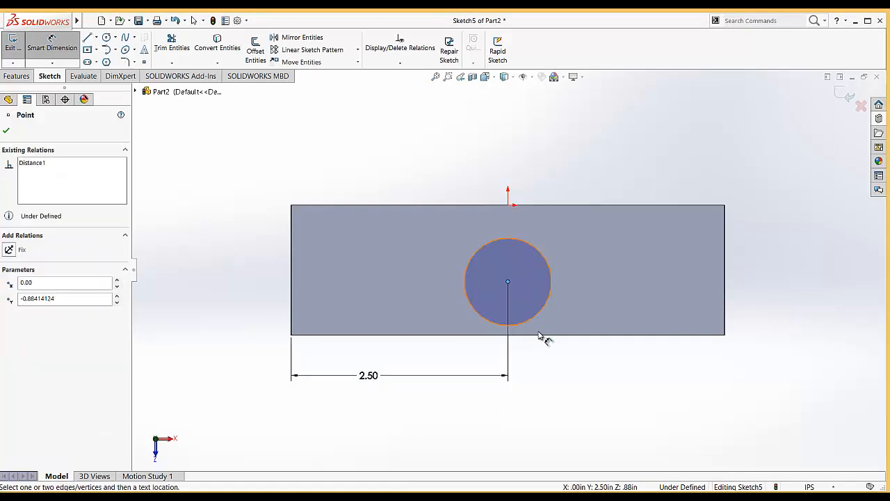
pyautogui.click(560, 334)
pyautogui.click(615, 310)
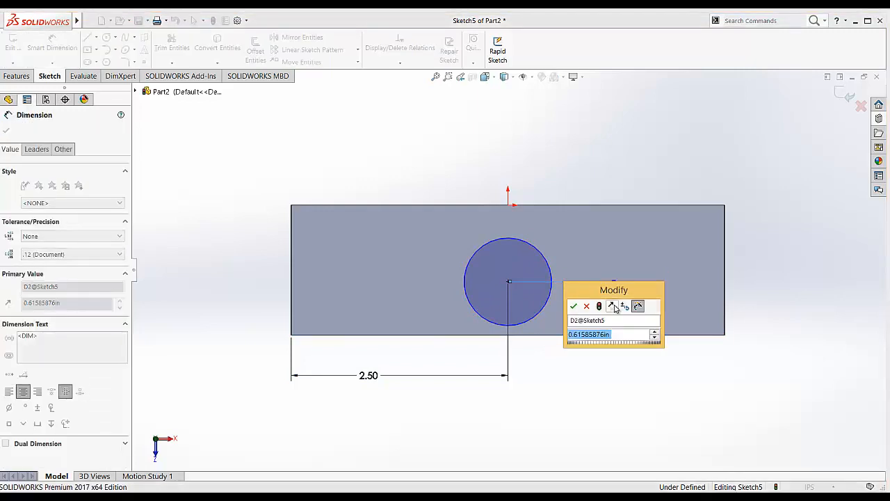
pyautogui.write('0.85')
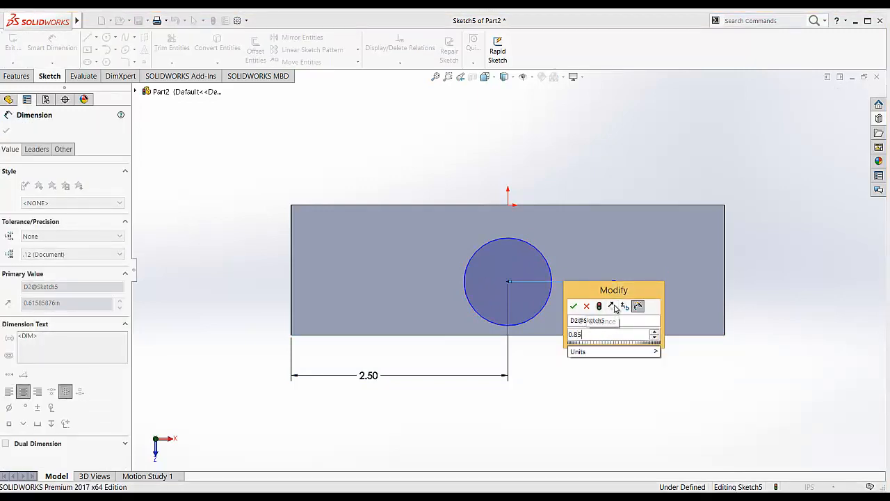
pyautogui.press('Return')
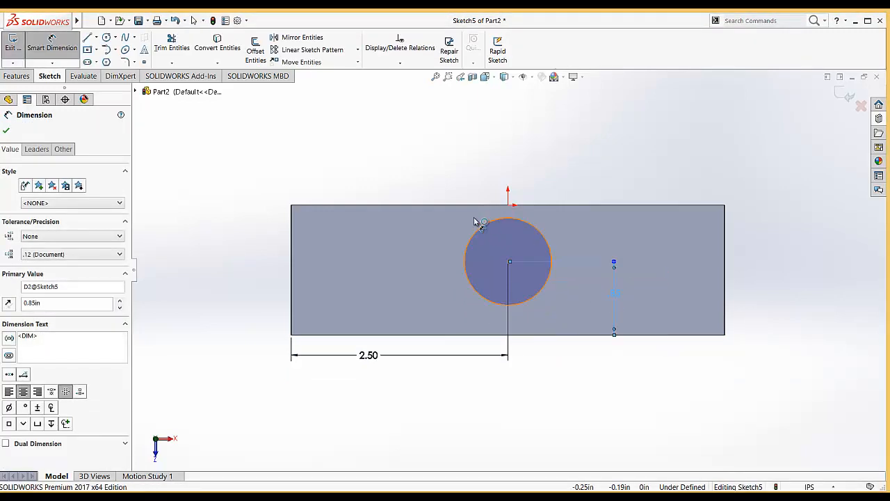
# Dimension the circle on the top face to a diameter of 0.75 in
pyautogui.click(478, 223)
pyautogui.click(421, 185)
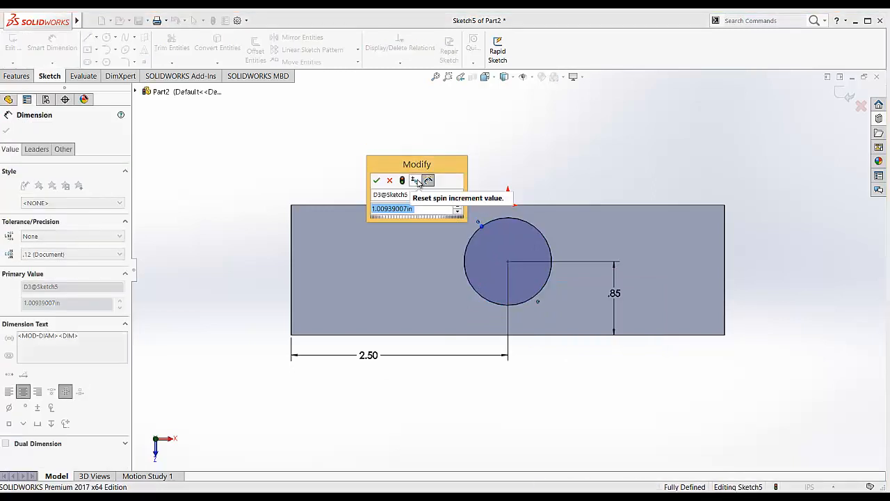
pyautogui.write('1')
pyautogui.press('Return')
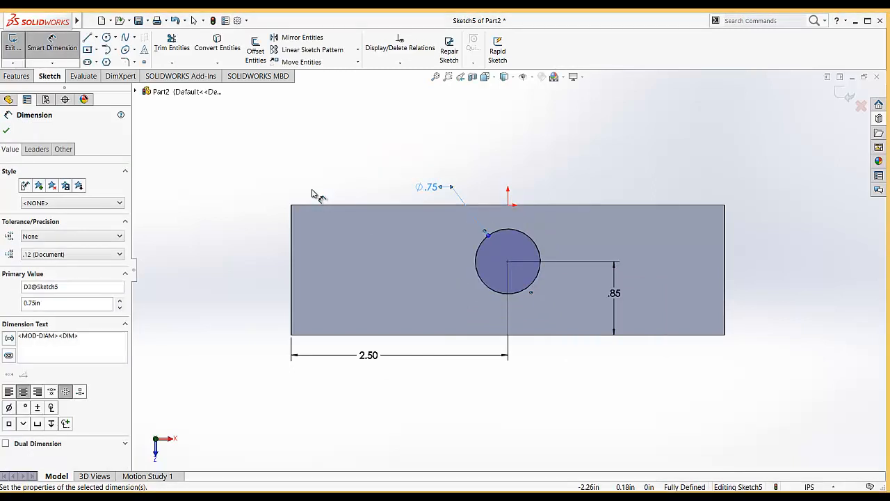
# Cut-extrude the 0.75 in circle down into the block from its top face, viewing the preview in isometric
pyautogui.click(20, 76)
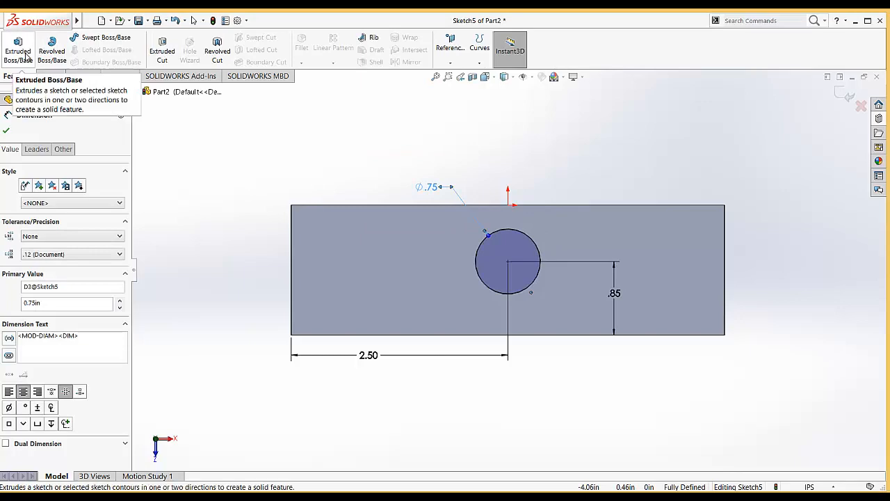
pyautogui.click(164, 52)
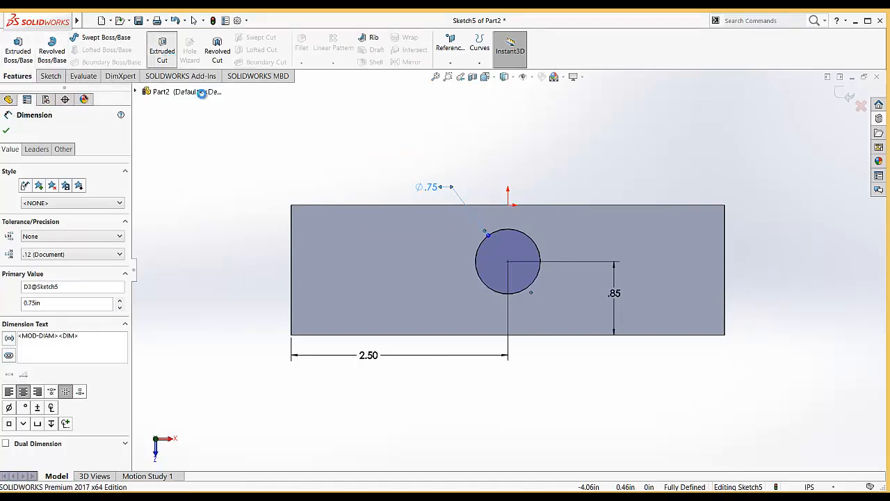
pyautogui.click(485, 78)
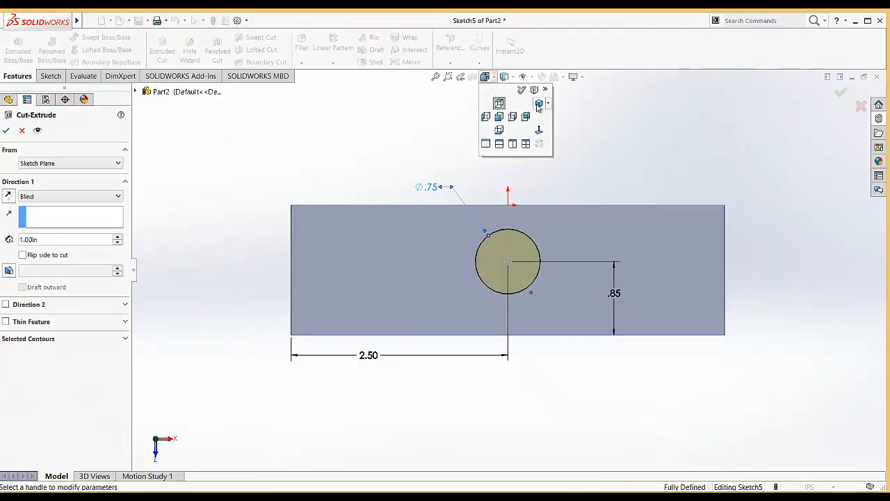
pyautogui.click(499, 103)
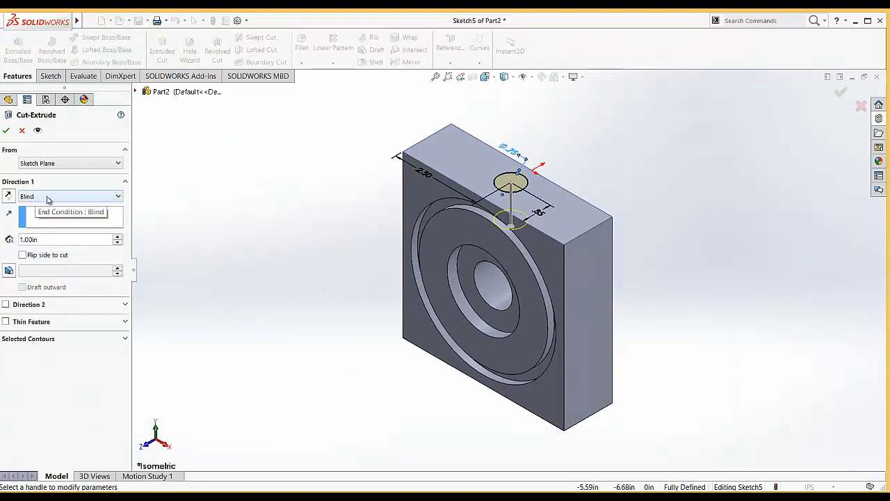
# Cut the 0.75 in circle on the block's upper face up to the surface of the central bore
pyautogui.click(119, 198)
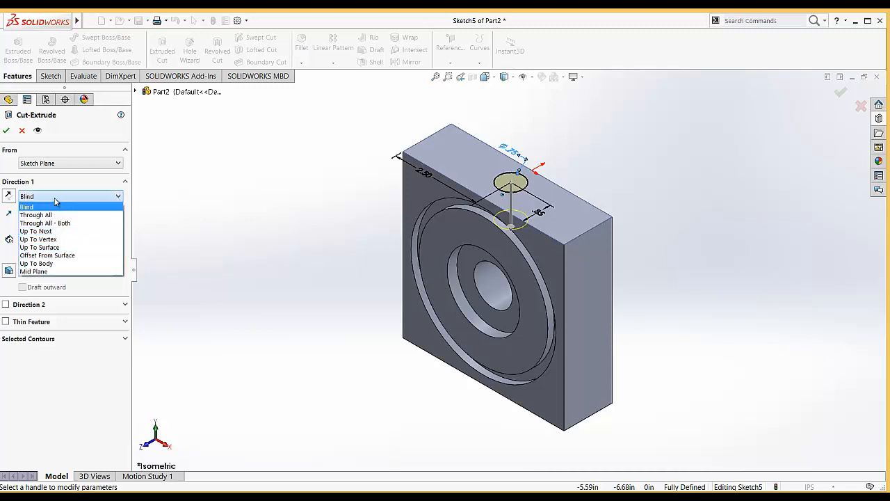
pyautogui.click(61, 249)
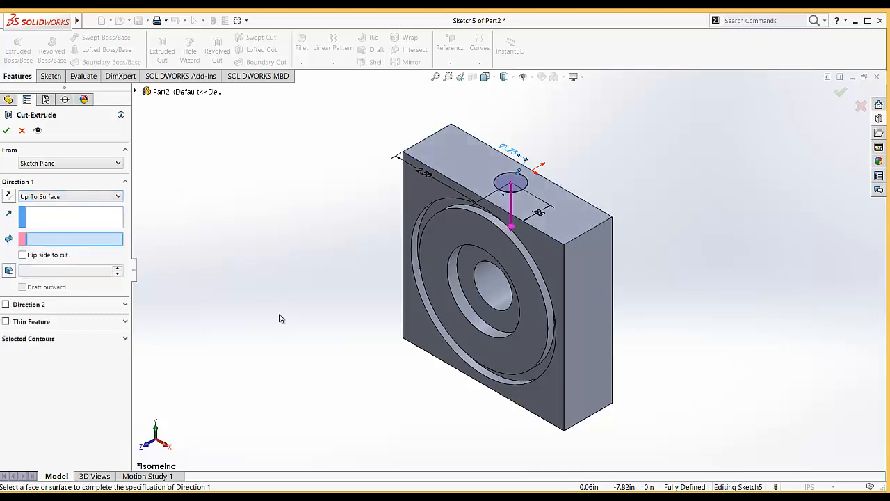
pyautogui.moveTo(292, 336); pyautogui.dragTo(328, 213, button='middle')
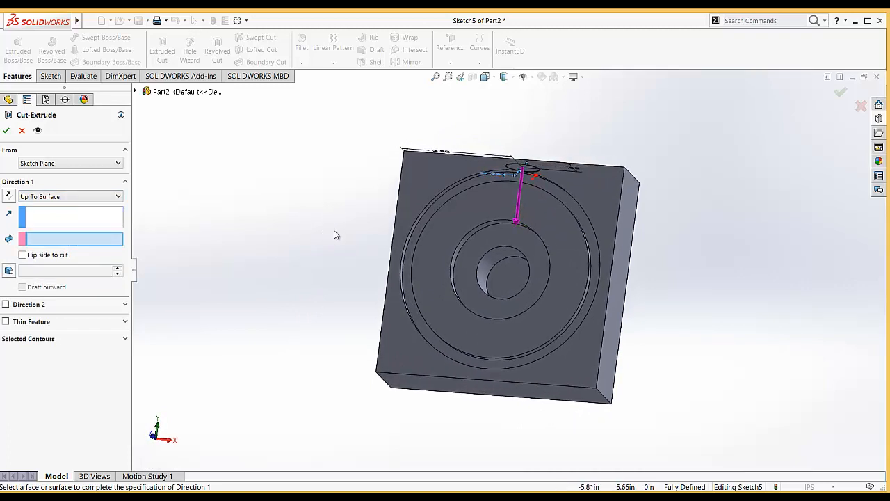
pyautogui.moveTo(348, 256); pyautogui.dragTo(358, 250, button='middle')
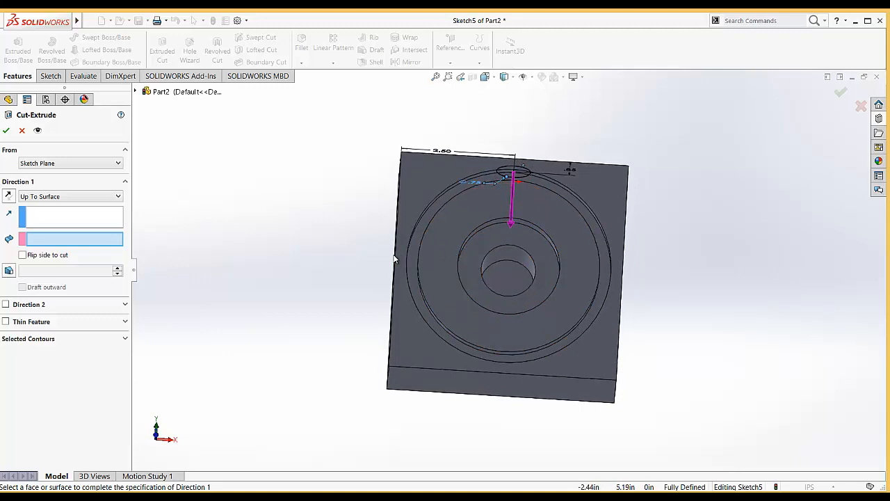
pyautogui.moveTo(370, 266); pyautogui.dragTo(366, 230, button='middle')
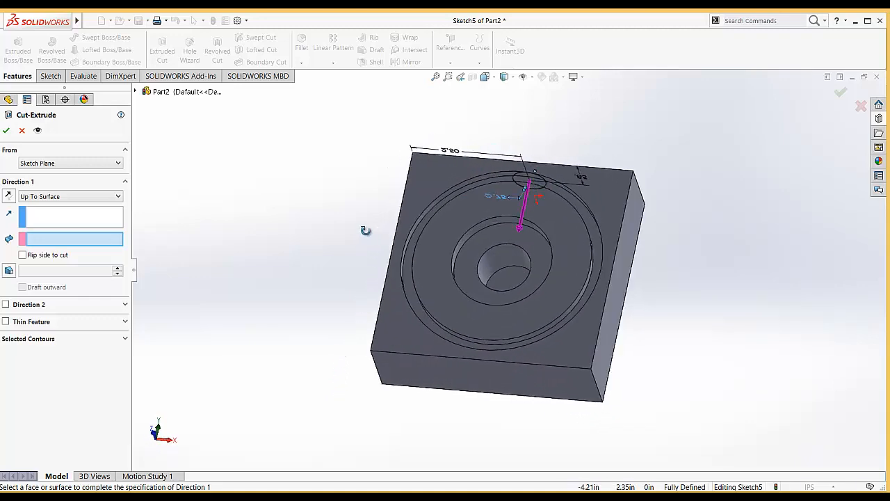
pyautogui.click(505, 259)
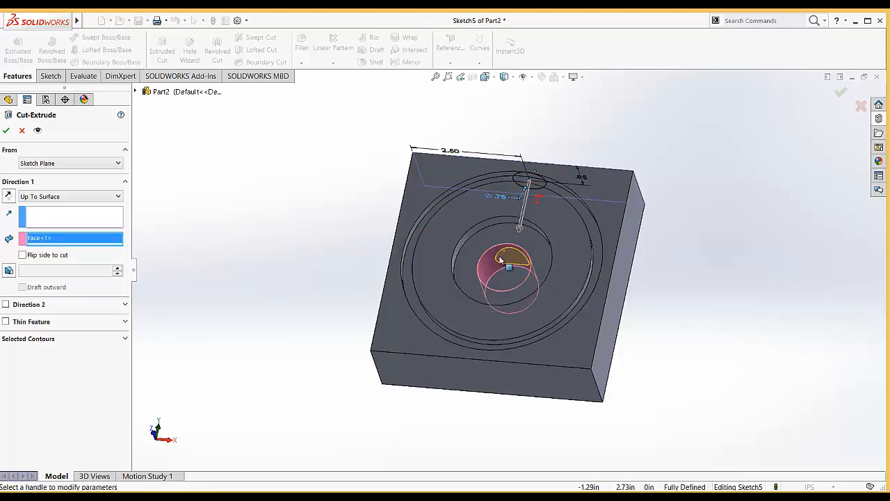
pyautogui.click(6, 133)
# Start a sketch on the block's plain back face and view it straight on
pyautogui.moveTo(288, 278); pyautogui.dragTo(486, 410, button='middle')
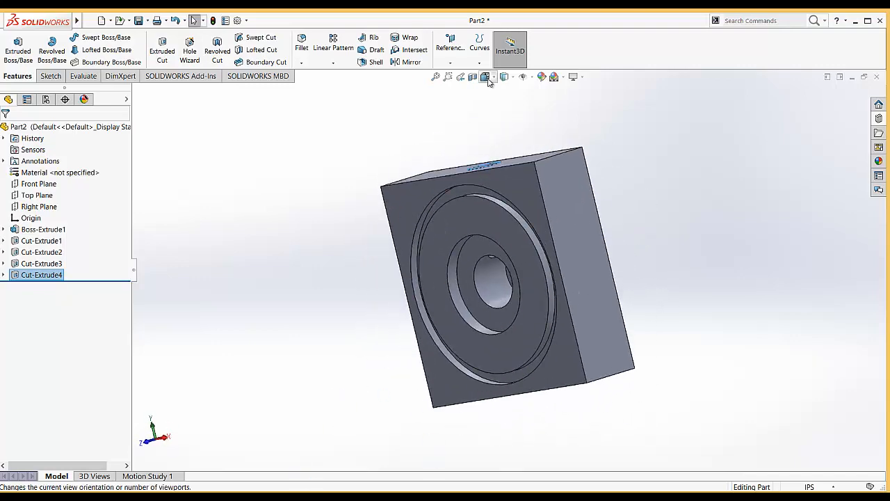
pyautogui.click(486, 77)
pyautogui.click(500, 124)
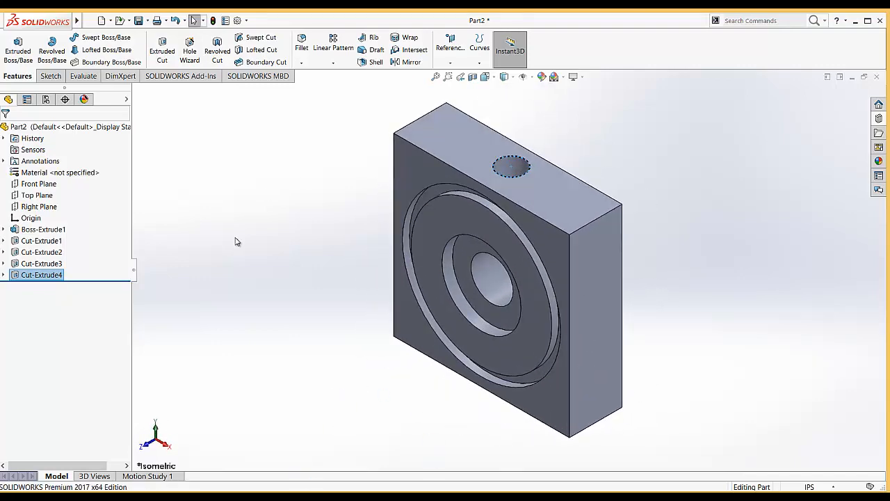
pyautogui.click(344, 292)
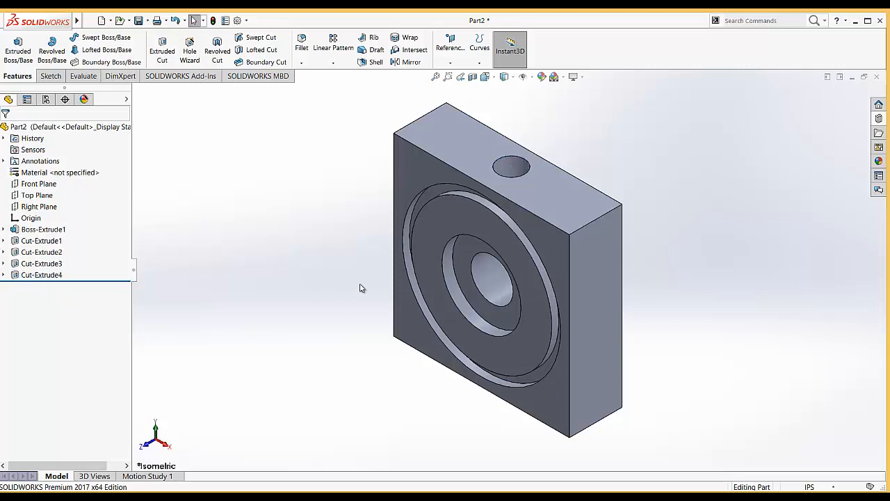
pyautogui.moveTo(369, 286); pyautogui.dragTo(294, 332, button='middle')
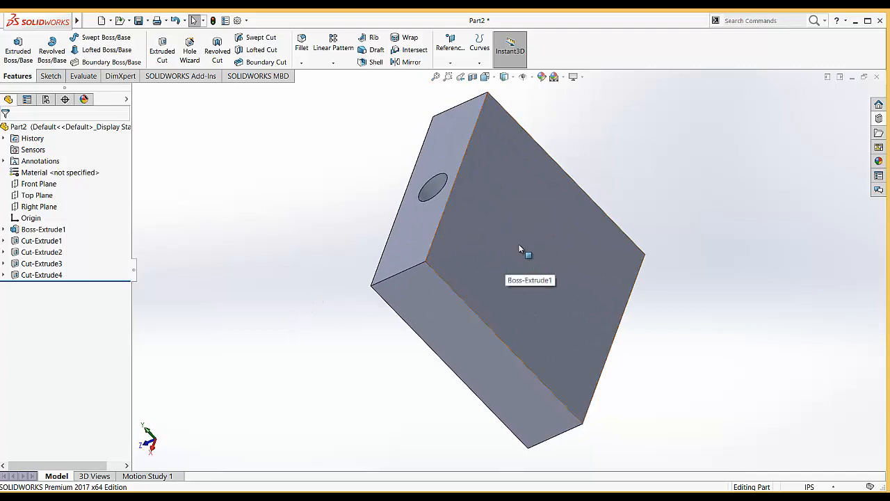
pyautogui.click(50, 76)
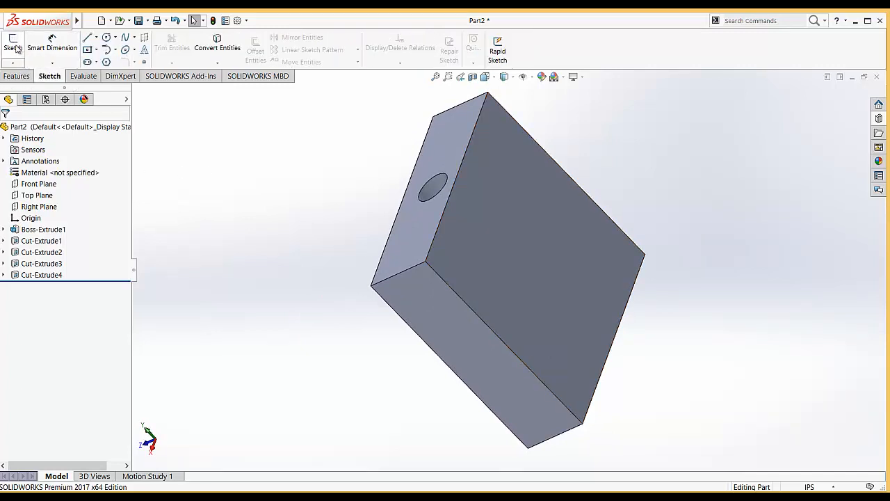
pyautogui.click(13, 43)
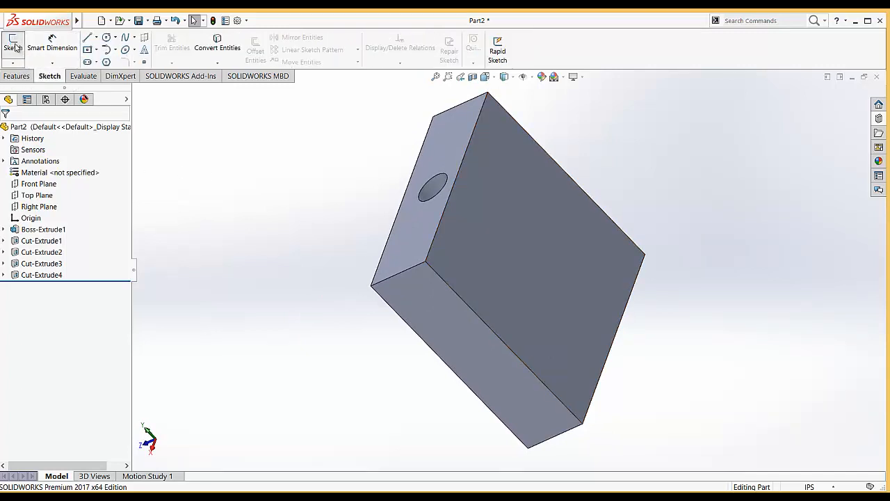
pyautogui.click(528, 218)
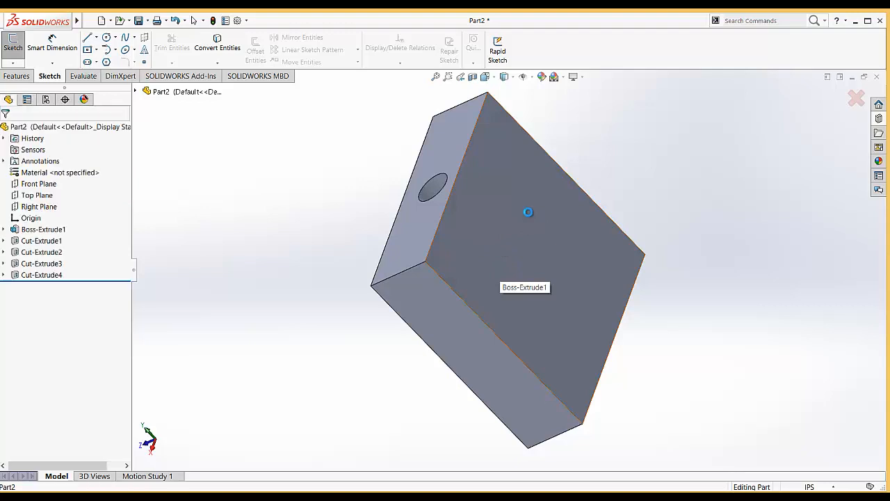
pyautogui.click(492, 78)
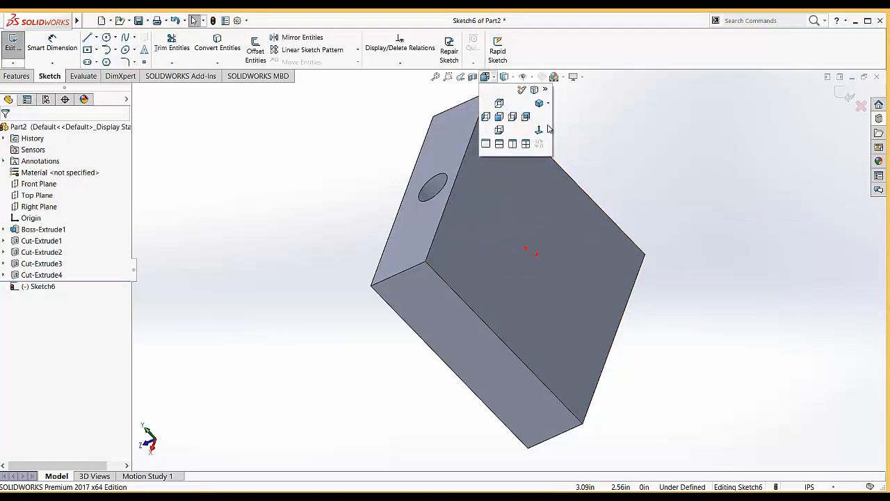
pyautogui.click(547, 130)
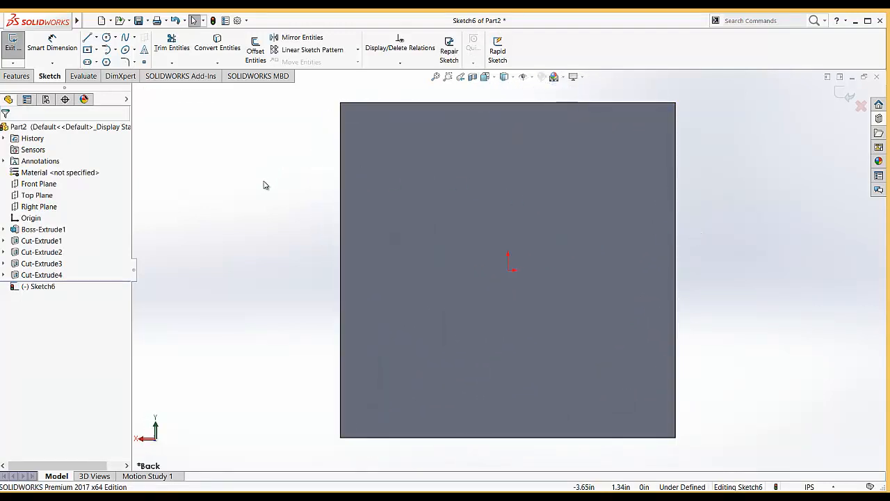
# Sketch connected lines from the face's upper edge, about 1.45 in down and about 1.63 in across to the left edge
pyautogui.click(89, 38)
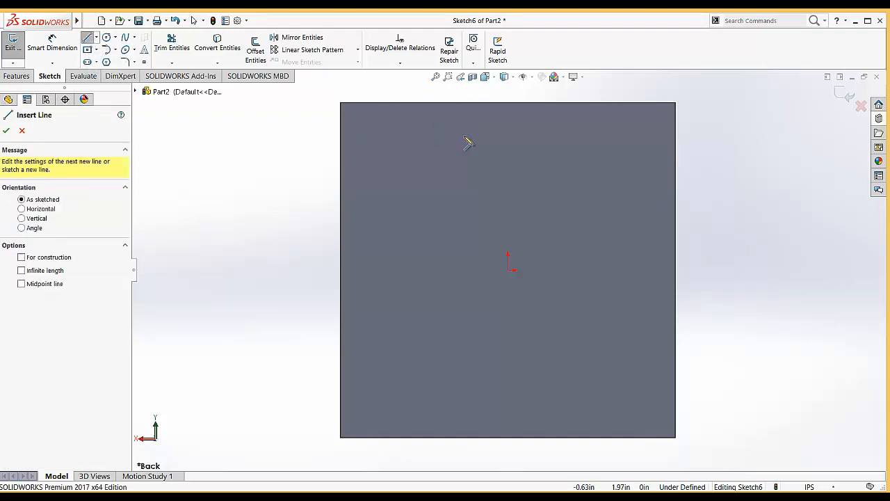
pyautogui.click(450, 103)
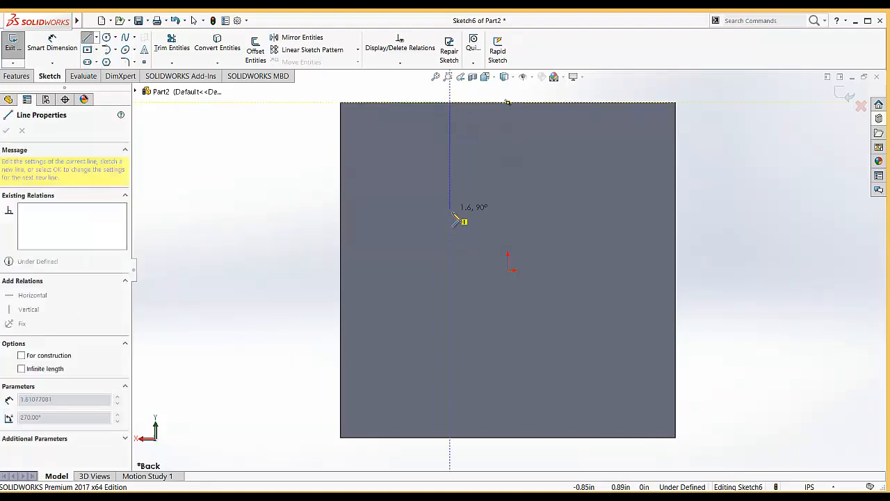
pyautogui.click(450, 199)
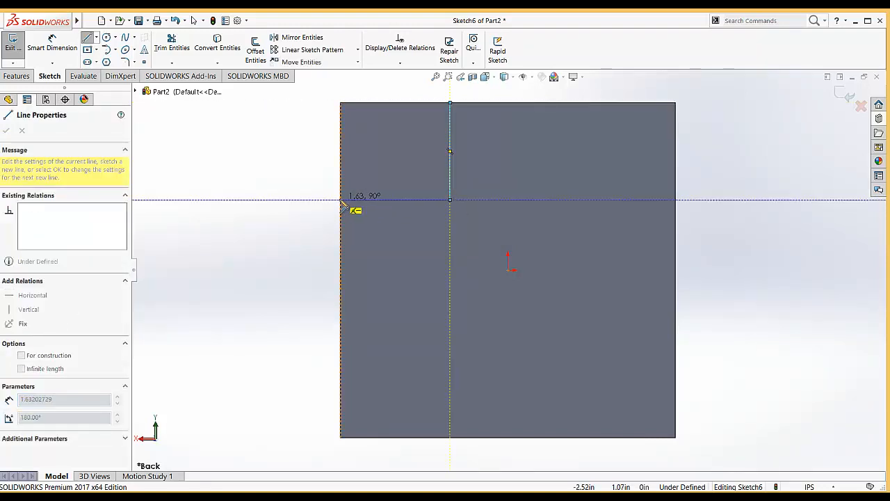
pyautogui.click(340, 200)
pyautogui.rightClick(290, 172)
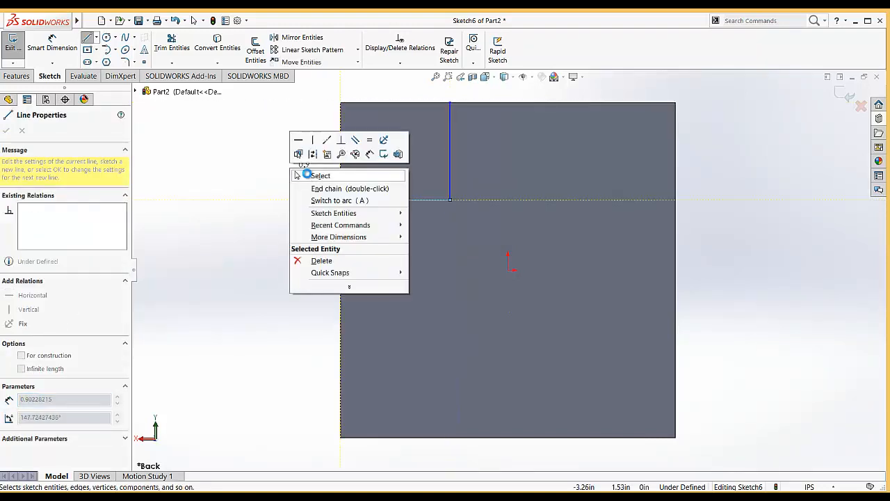
pyautogui.click(302, 175)
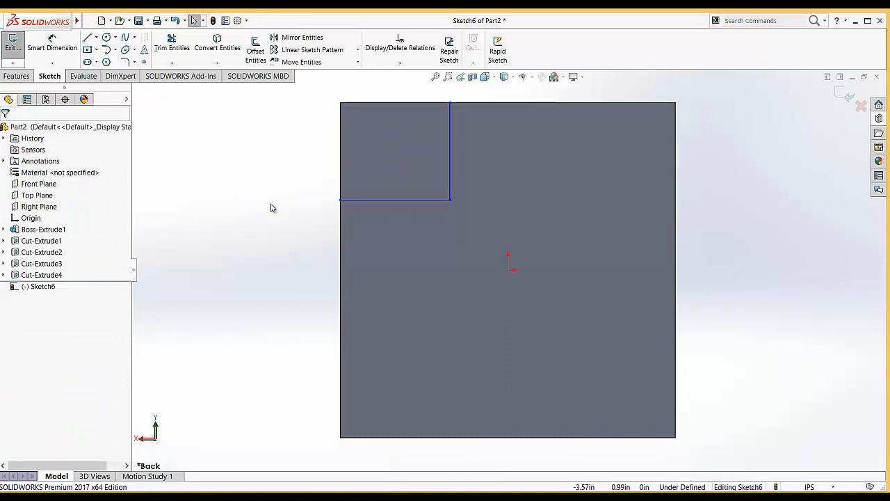
# Close the corner rectangle with lines along the face's upper and left edges
pyautogui.click(87, 37)
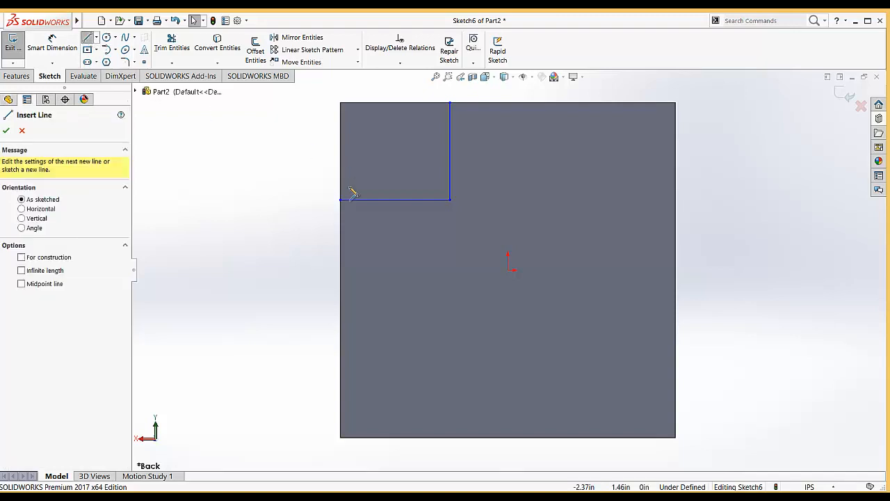
pyautogui.click(450, 103)
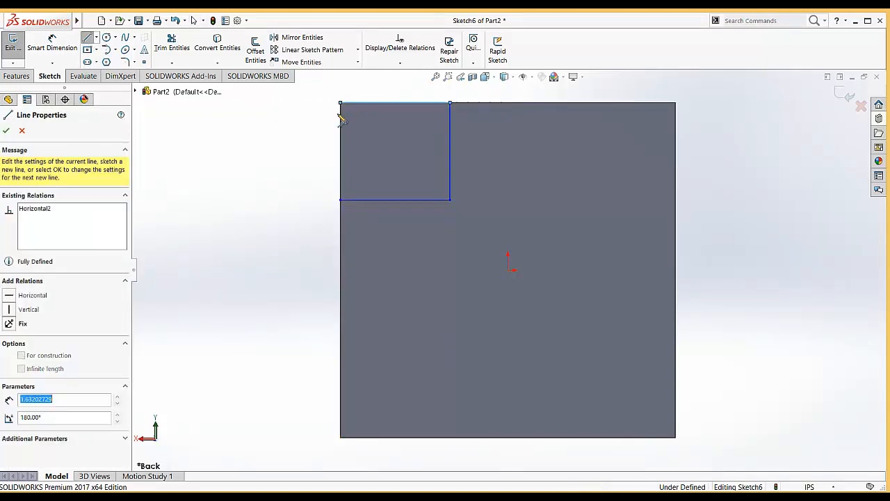
pyautogui.click(340, 103)
pyautogui.click(340, 200)
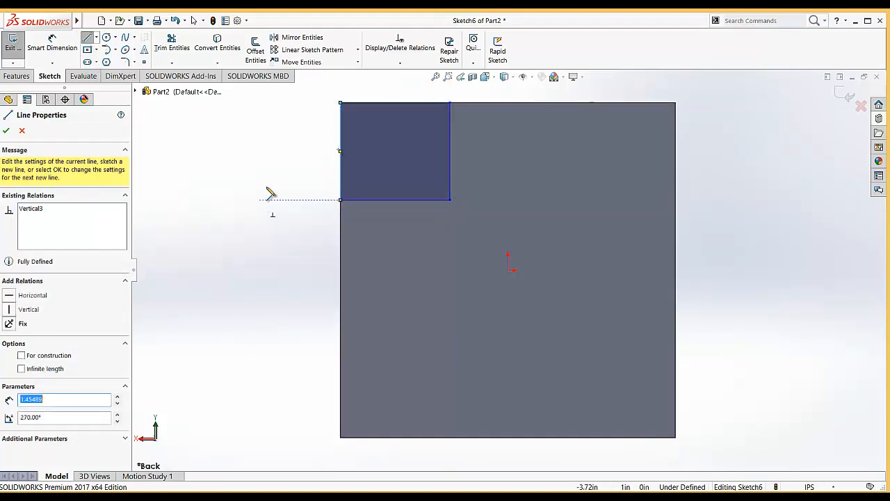
pyautogui.rightClick(261, 167)
pyautogui.click(275, 168)
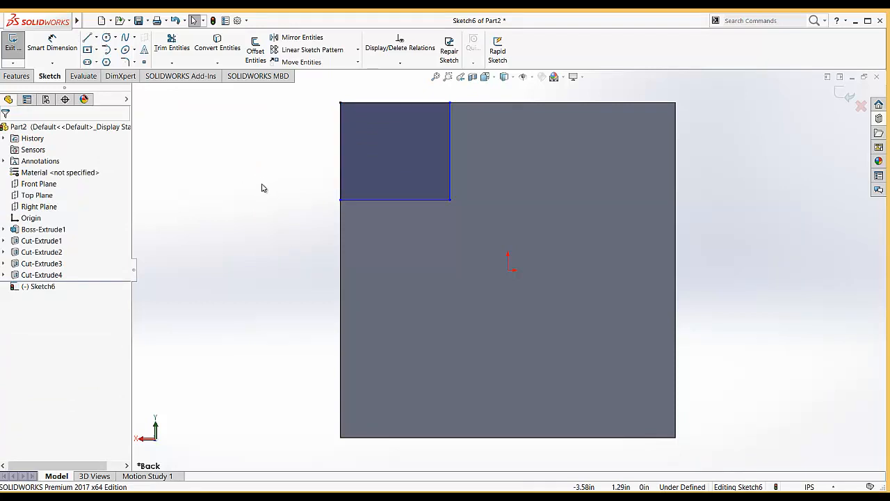
# Delete all four lines of the corner rectangle
pyautogui.rightClick(340, 154)
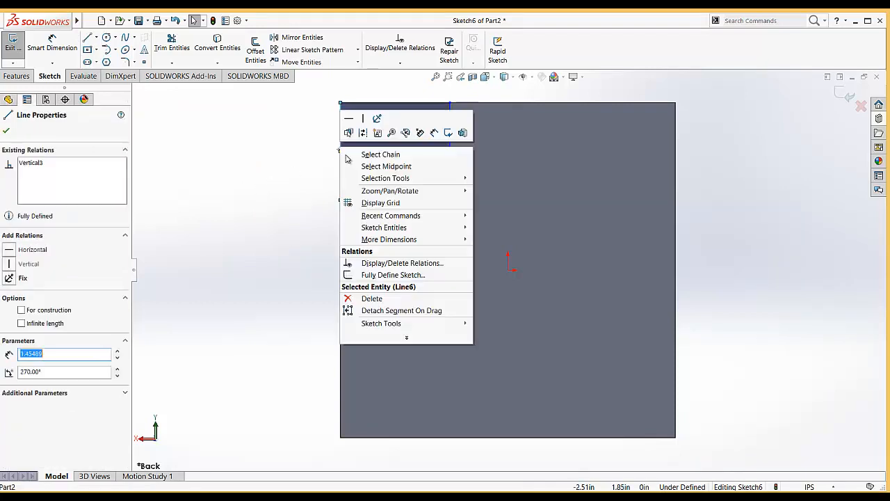
pyautogui.click(274, 204)
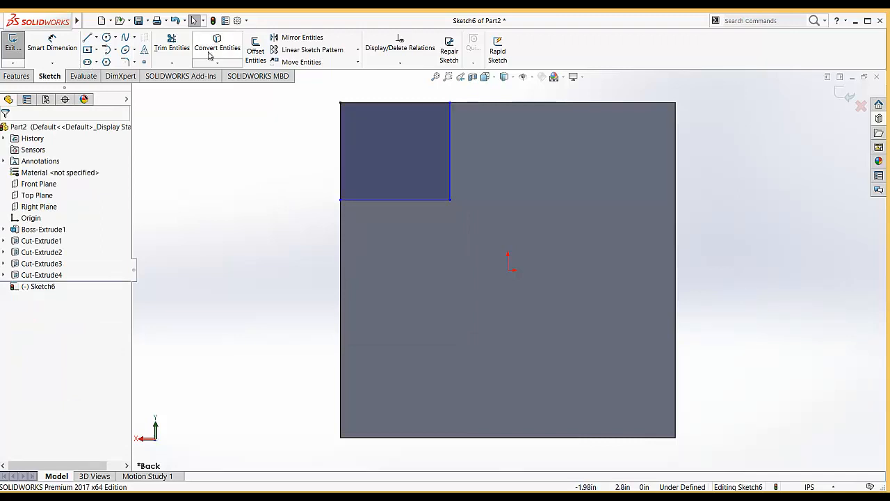
pyautogui.moveTo(294, 91); pyautogui.dragTo(467, 224)
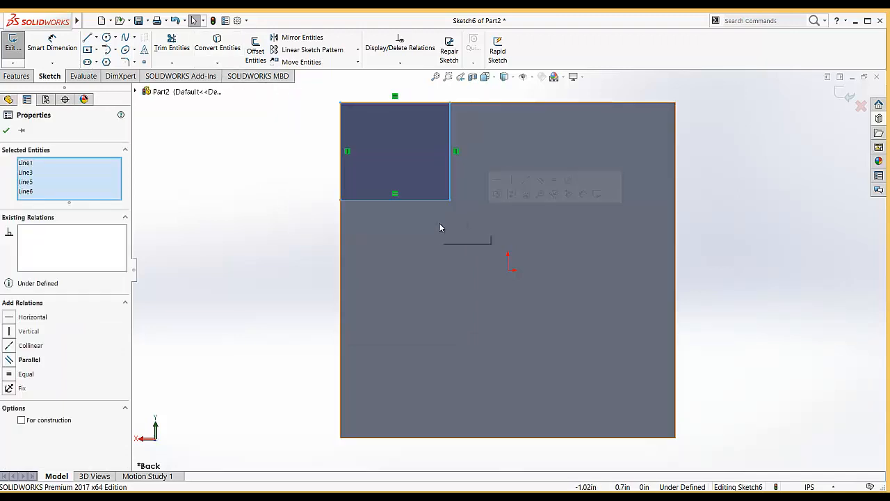
pyautogui.press('Delete')
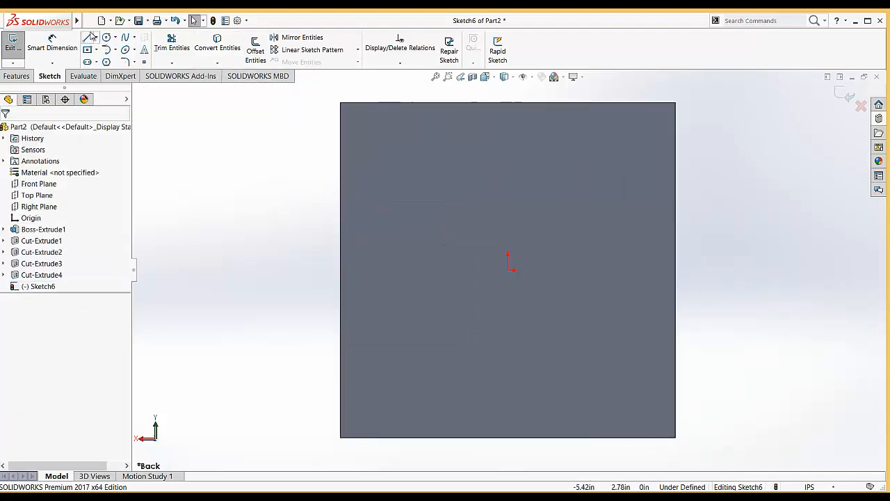
pyautogui.press('l')
pyautogui.click(471, 104)
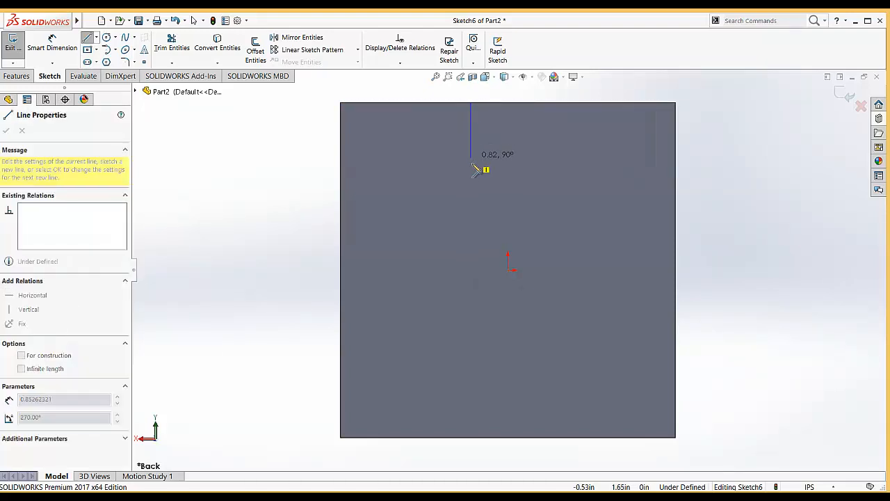
pyautogui.click(474, 179)
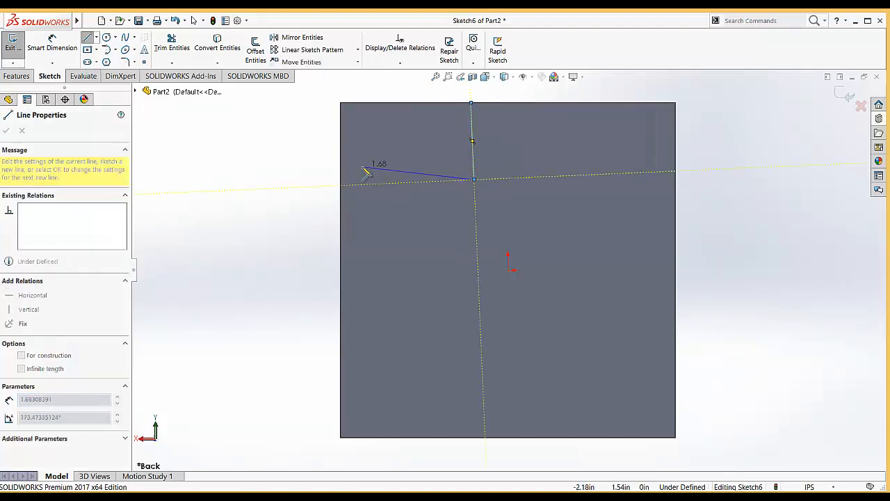
pyautogui.press('Escape')
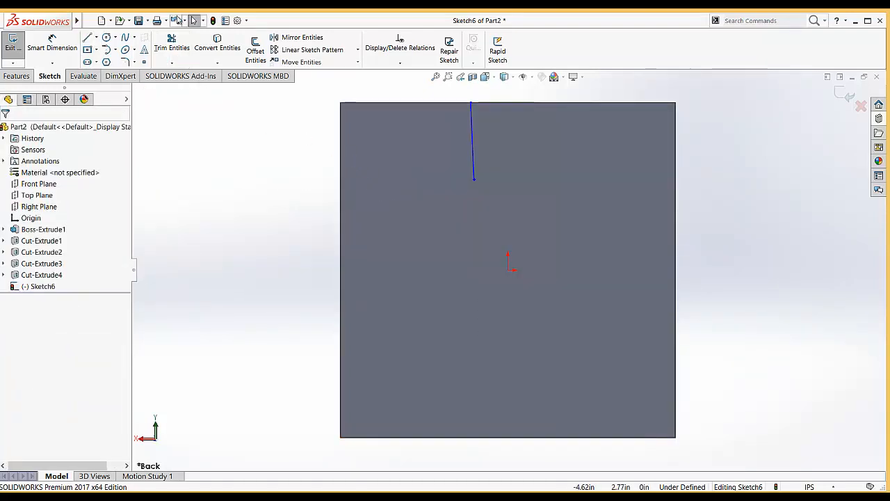
pyautogui.click(176, 21)
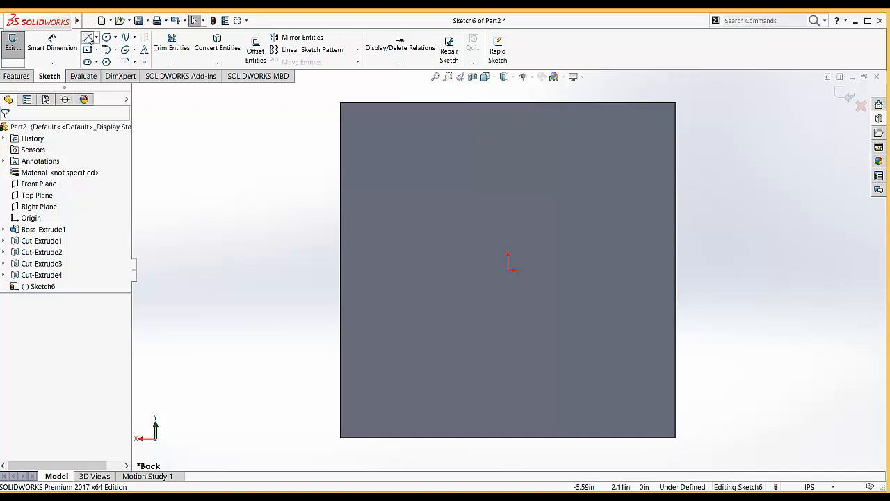
# Sketch connected lines from the upper edge: about 0.75 in down, 1.73 in to the left edge, down that edge, 1.73 in inward, down to the lower edge
pyautogui.click(88, 38)
pyautogui.click(457, 103)
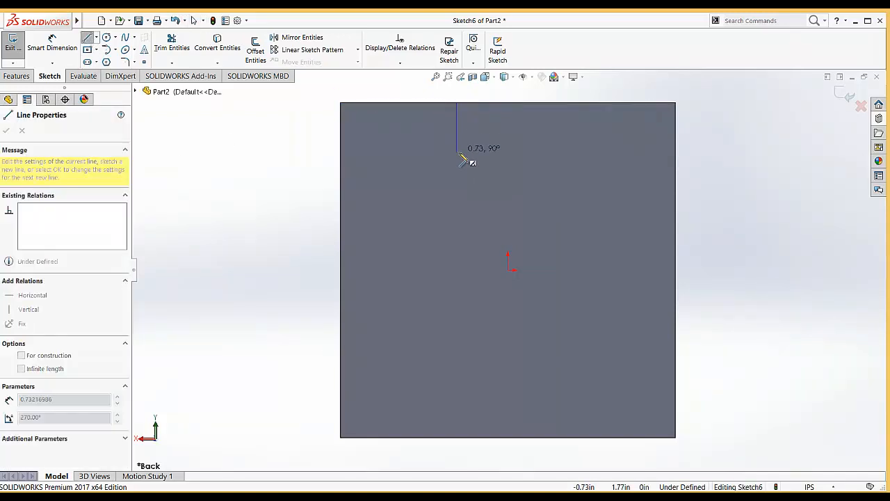
pyautogui.click(456, 152)
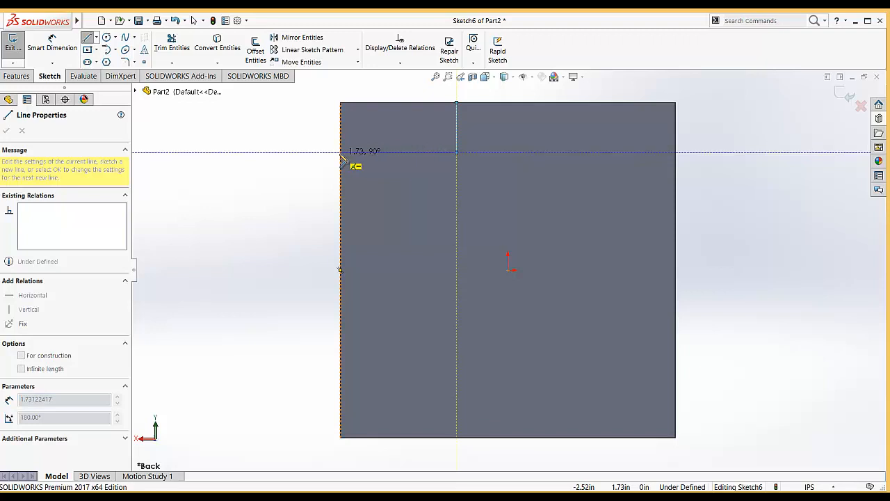
pyautogui.click(340, 151)
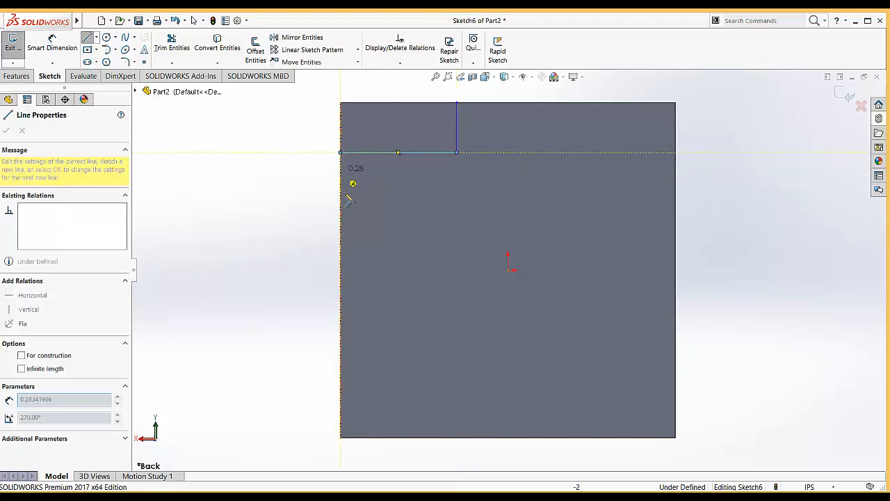
pyautogui.click(341, 351)
pyautogui.click(456, 351)
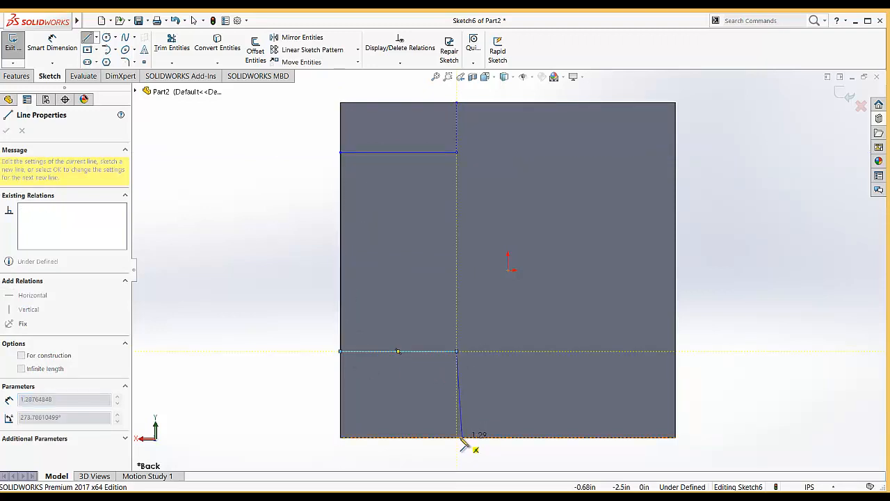
pyautogui.click(456, 437)
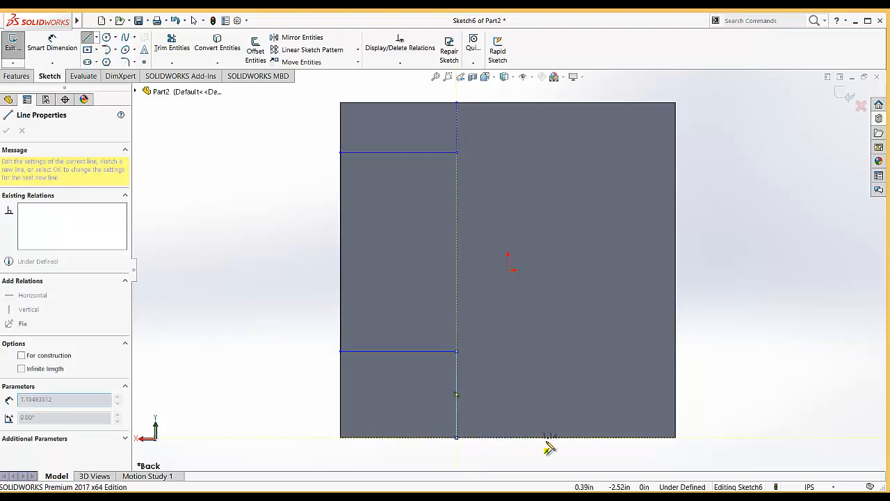
# Continue the lines about 1.61 in along the lower edge and around the two right-hand corner notches, closing the cross-shaped profile at its starting point
pyautogui.click(564, 436)
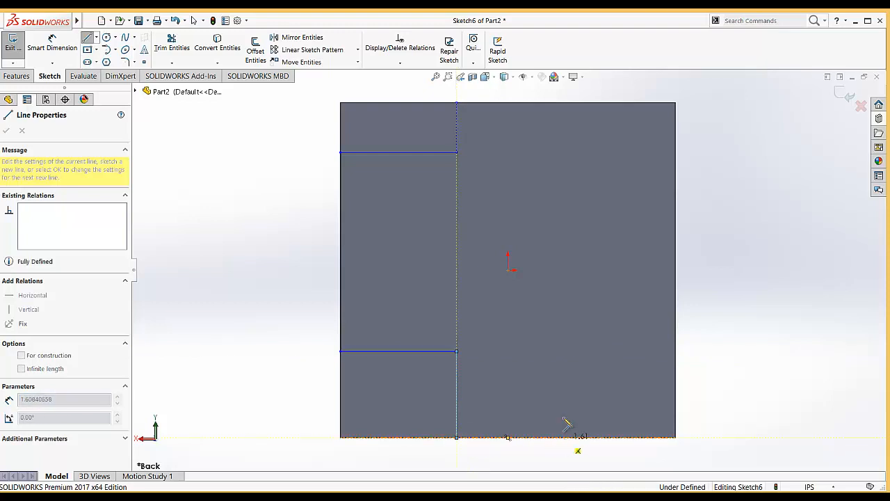
pyautogui.click(564, 352)
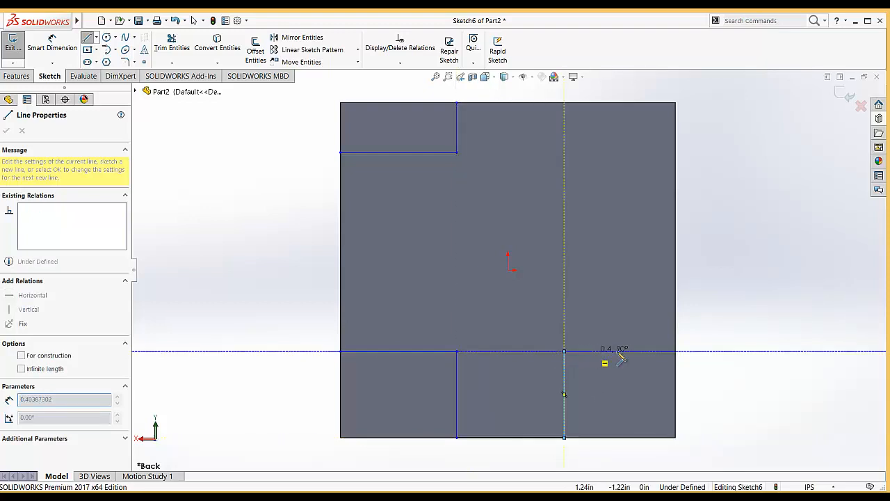
pyautogui.click(675, 351)
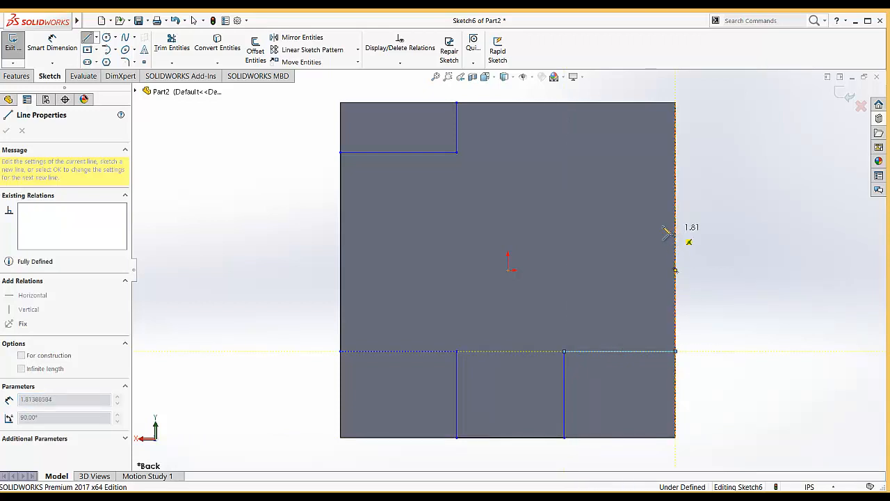
pyautogui.click(675, 229)
pyautogui.click(599, 230)
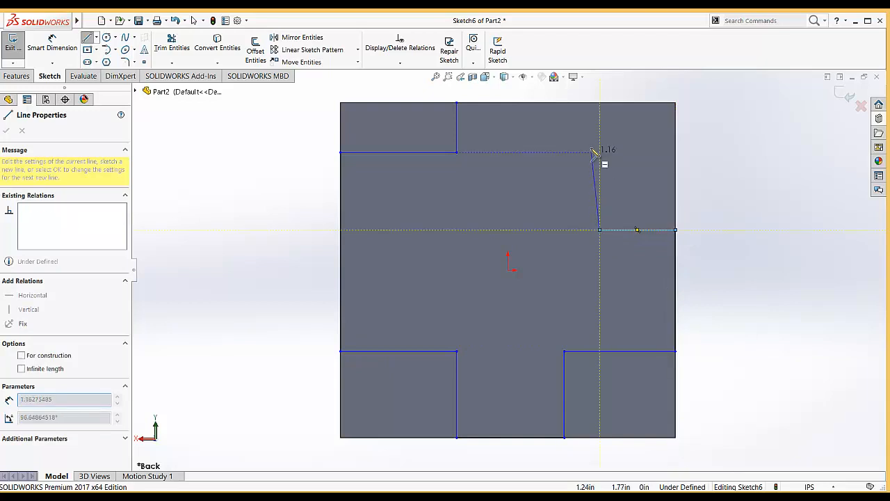
pyautogui.click(599, 102)
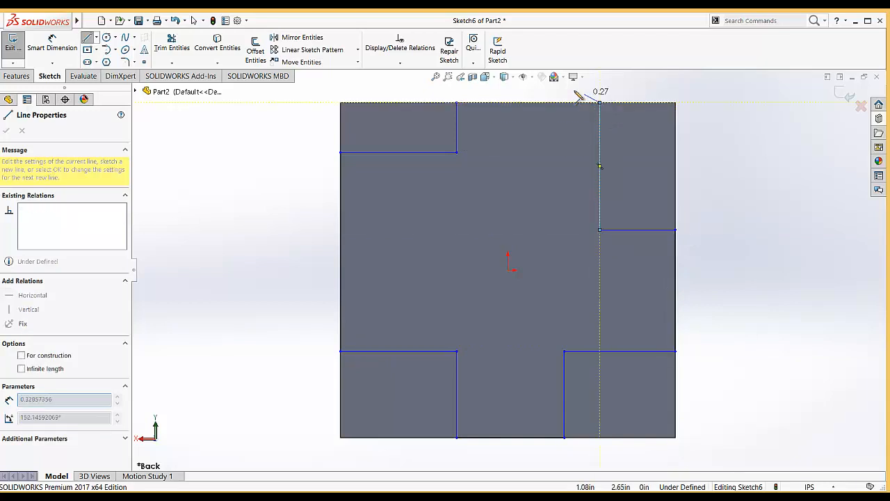
pyautogui.click(456, 103)
pyautogui.rightClick(245, 157)
pyautogui.click(248, 162)
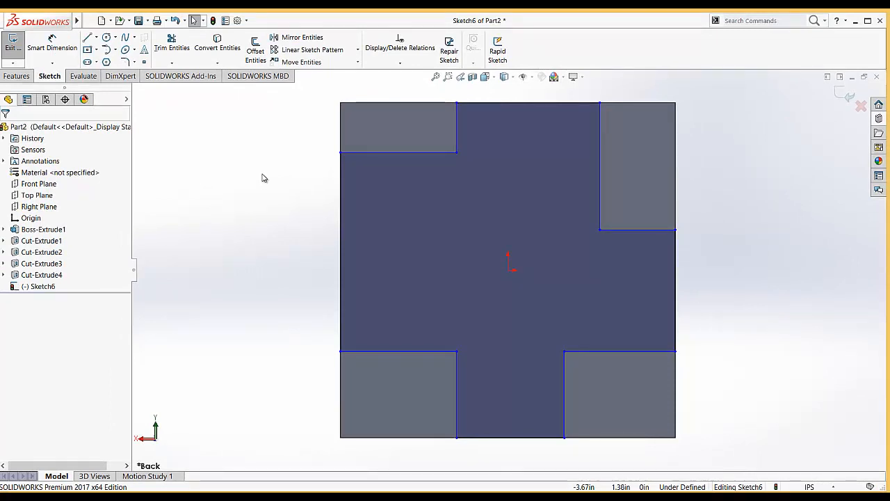
pyautogui.click(407, 152)
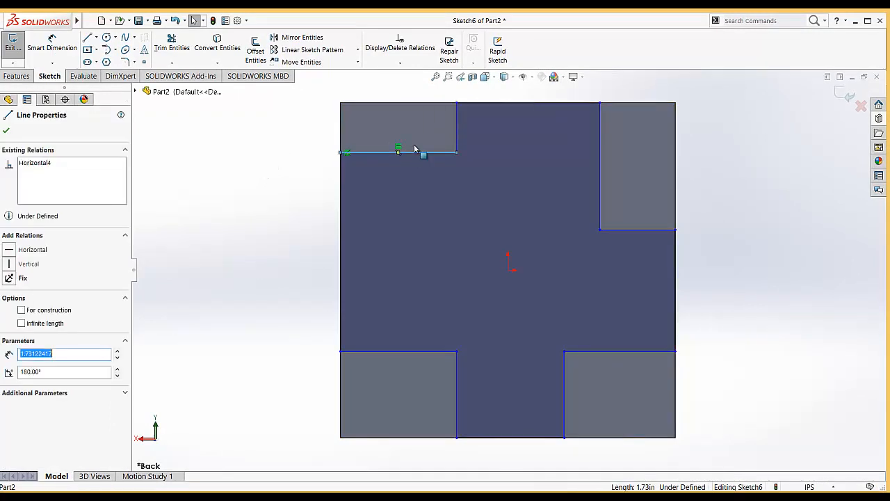
pyautogui.keyDown('ctrl'); pyautogui.click(457, 125); pyautogui.keyUp('ctrl')
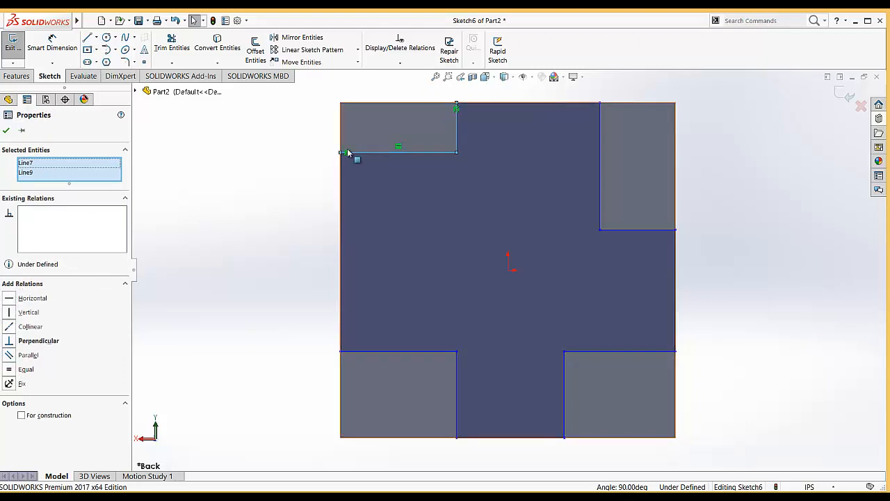
pyautogui.click(160, 200)
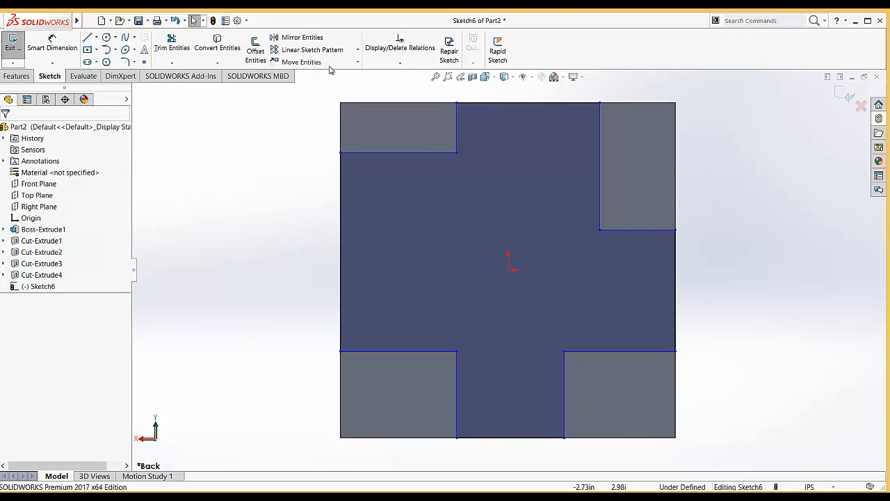
# Add a horizontal relation between the inner corner points of the two upper notches
pyautogui.click(401, 61)
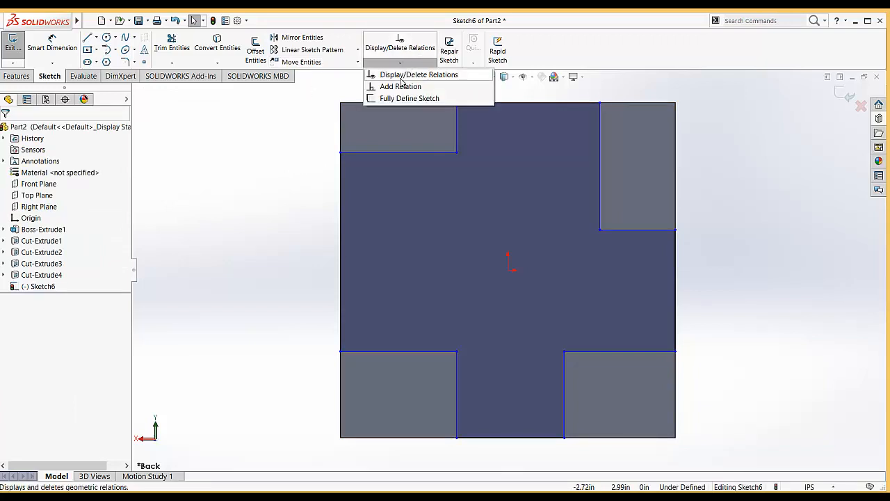
pyautogui.click(400, 87)
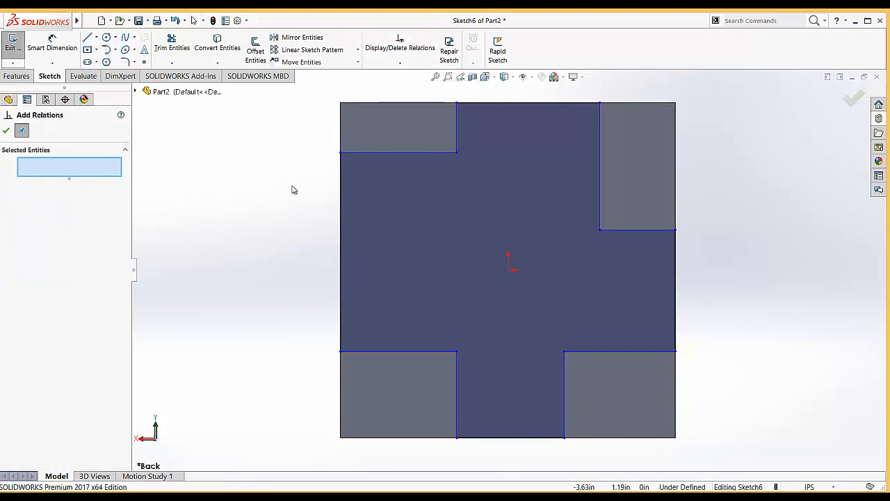
pyautogui.click(70, 175)
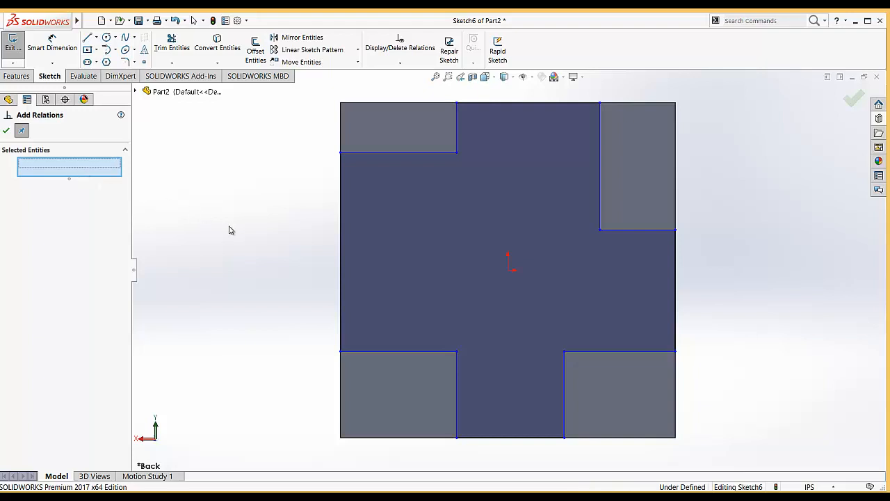
pyautogui.click(456, 153)
pyautogui.click(599, 230)
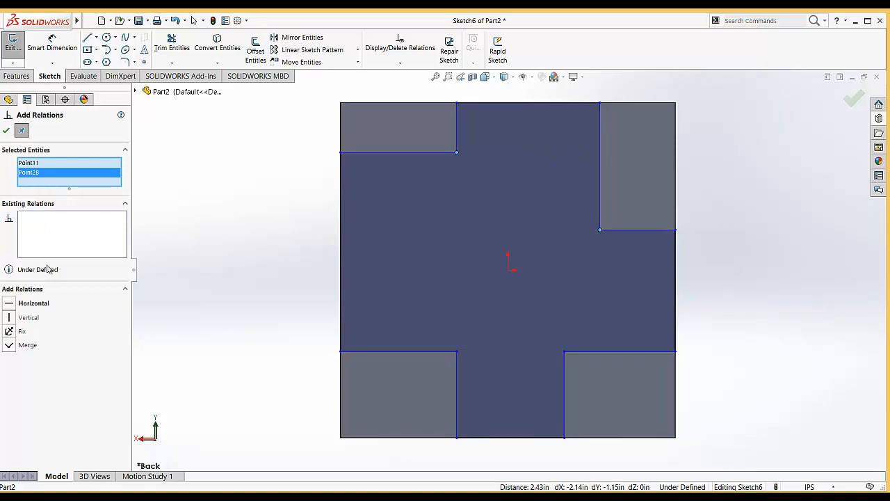
pyautogui.click(11, 306)
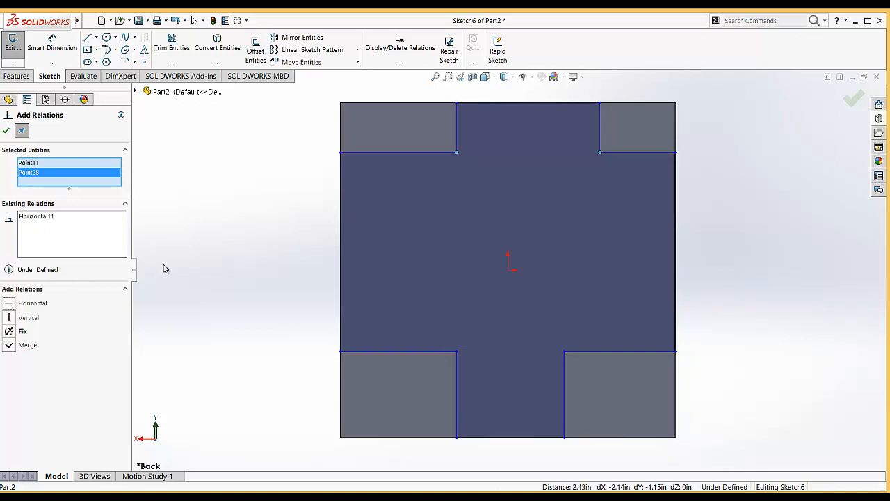
pyautogui.click(6, 131)
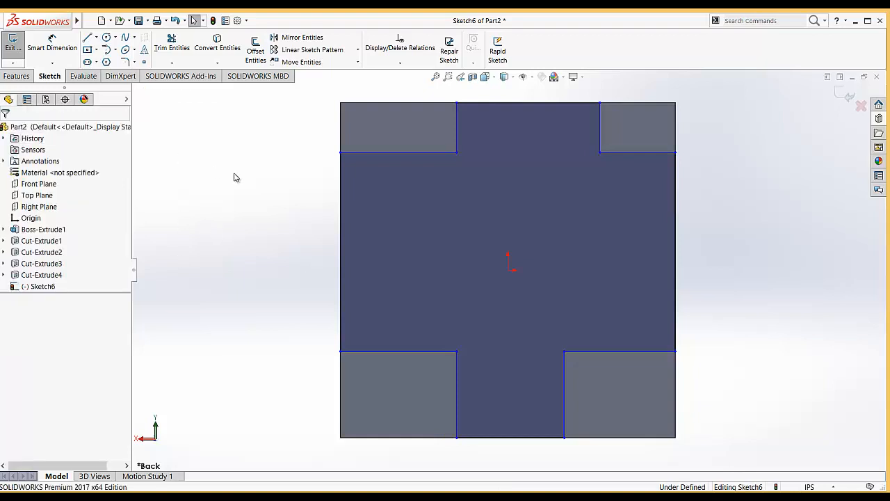
# Add a horizontal relation between the inner corner points of the two lower notches
pyautogui.click(400, 63)
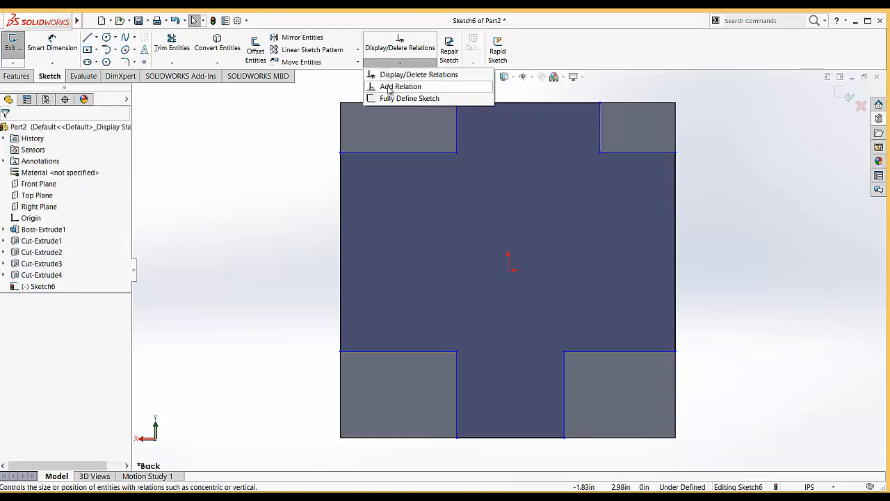
pyautogui.click(391, 84)
pyautogui.click(457, 351)
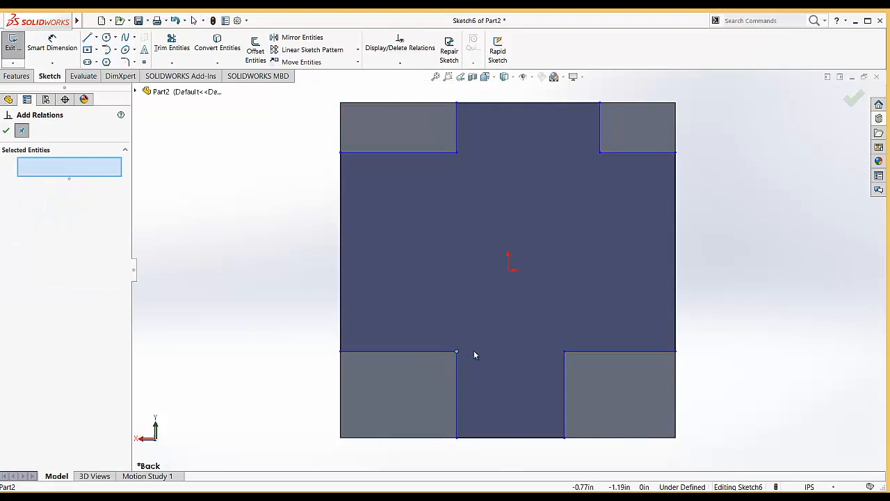
pyautogui.click(565, 352)
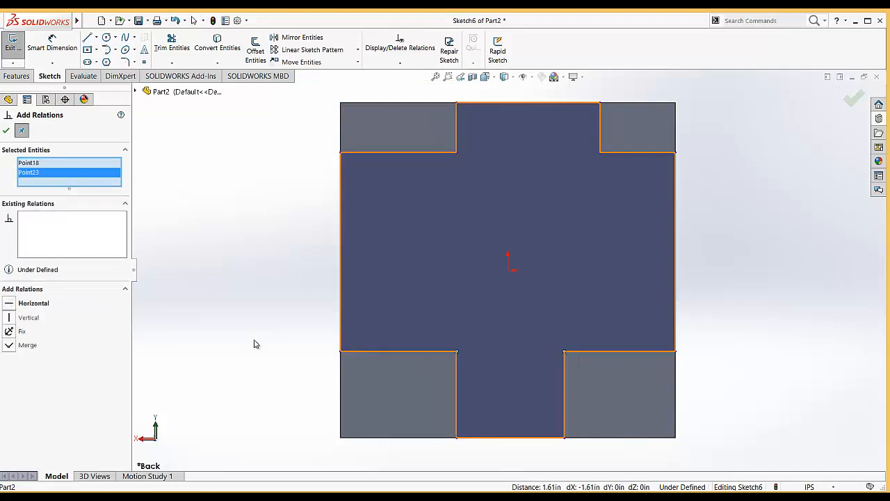
pyautogui.click(10, 307)
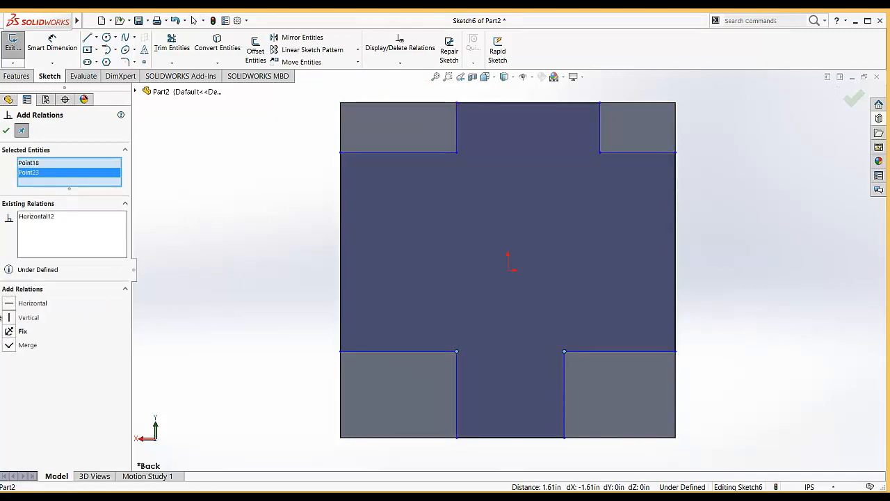
pyautogui.click(8, 130)
# Add a vertical relation between the inner corner points of the upper-left and lower-left notches
pyautogui.click(400, 62)
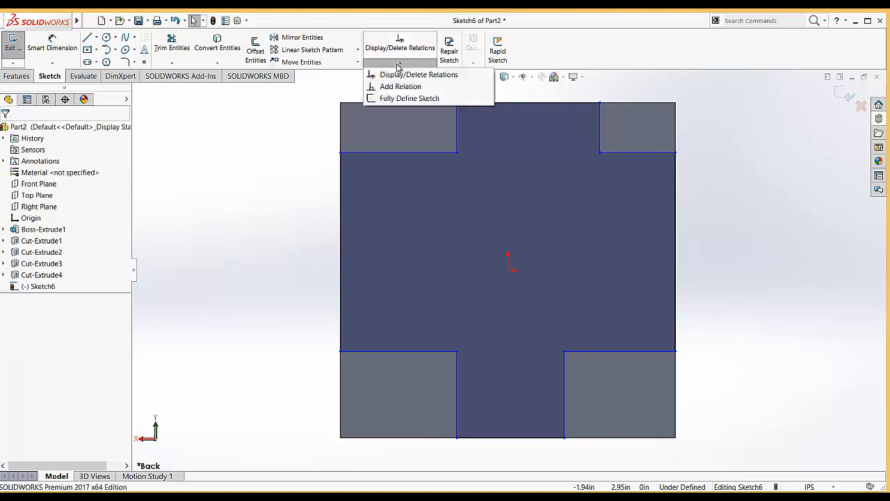
pyautogui.click(399, 86)
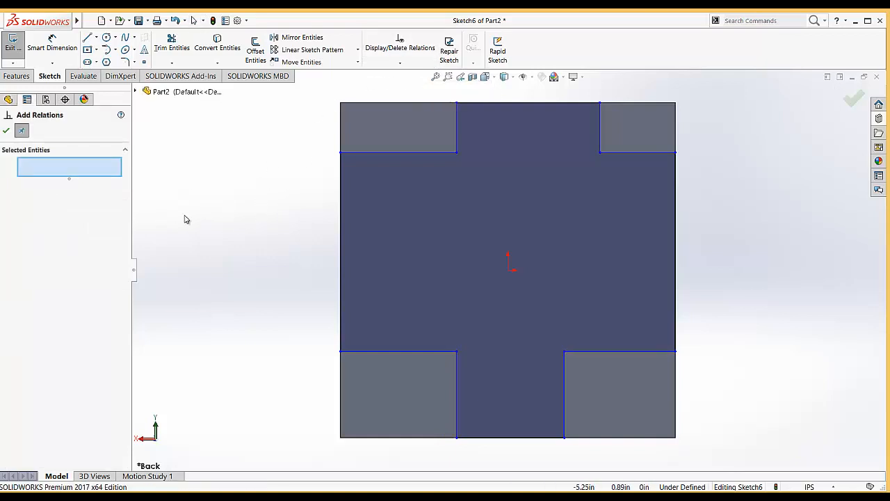
pyautogui.click(456, 152)
pyautogui.click(456, 351)
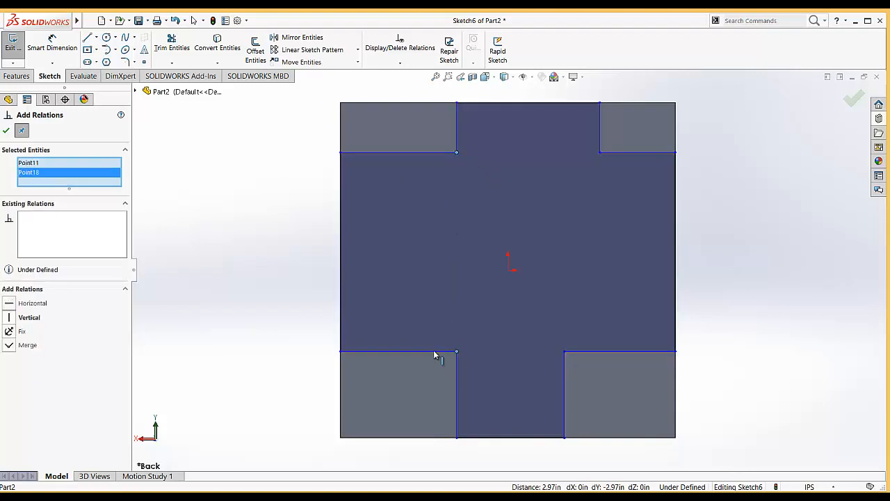
pyautogui.click(9, 317)
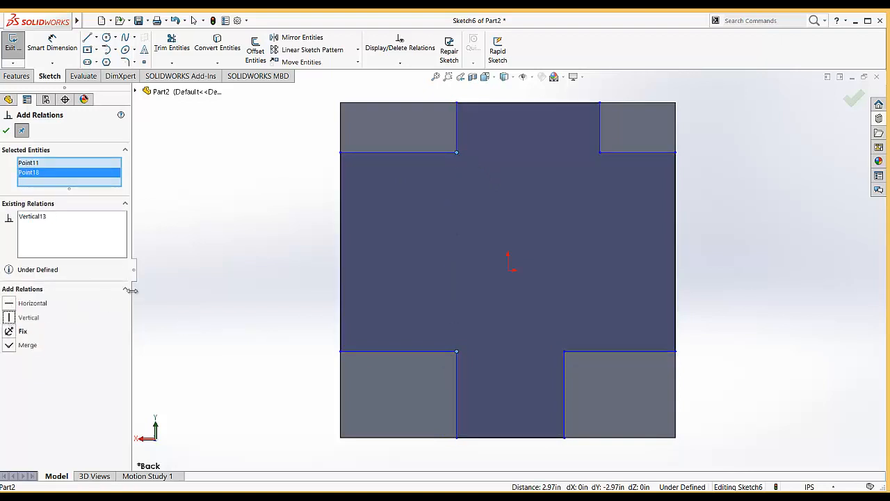
pyautogui.click(6, 132)
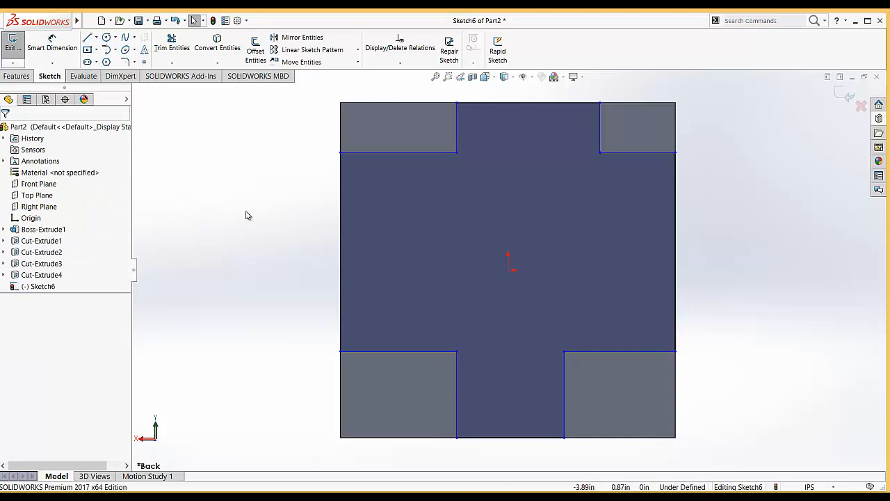
# Add a vertical relation between the inner corner points of the upper-right and lower-right notches
pyautogui.click(400, 63)
pyautogui.click(390, 86)
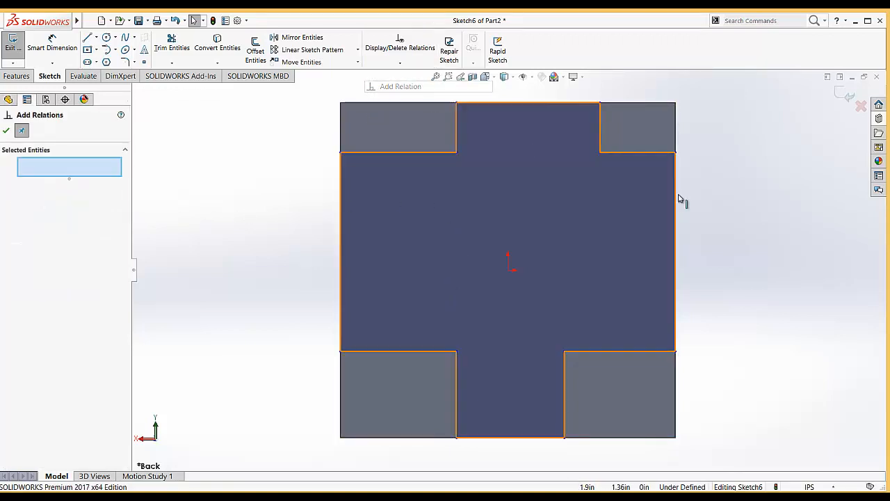
pyautogui.click(600, 152)
pyautogui.click(563, 351)
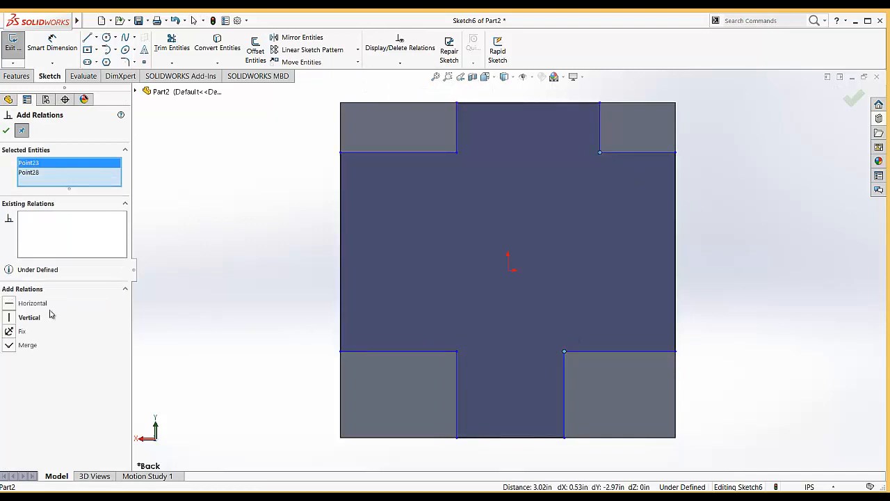
pyautogui.click(9, 319)
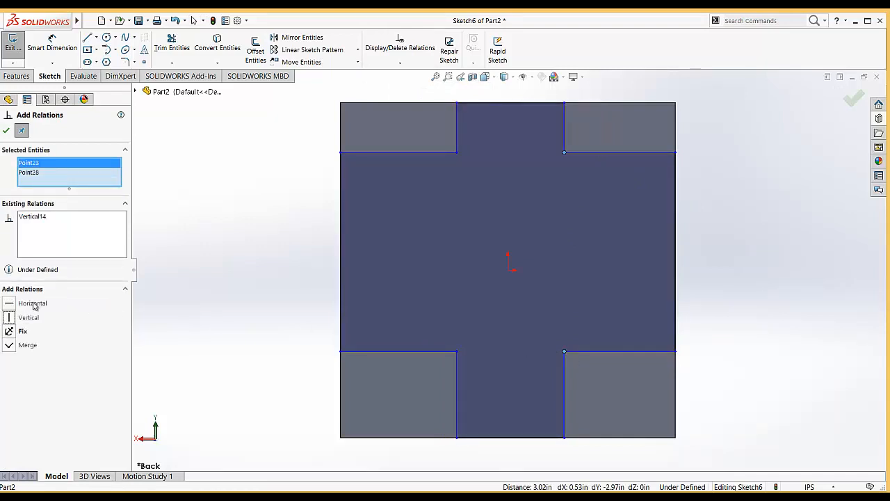
pyautogui.click(5, 132)
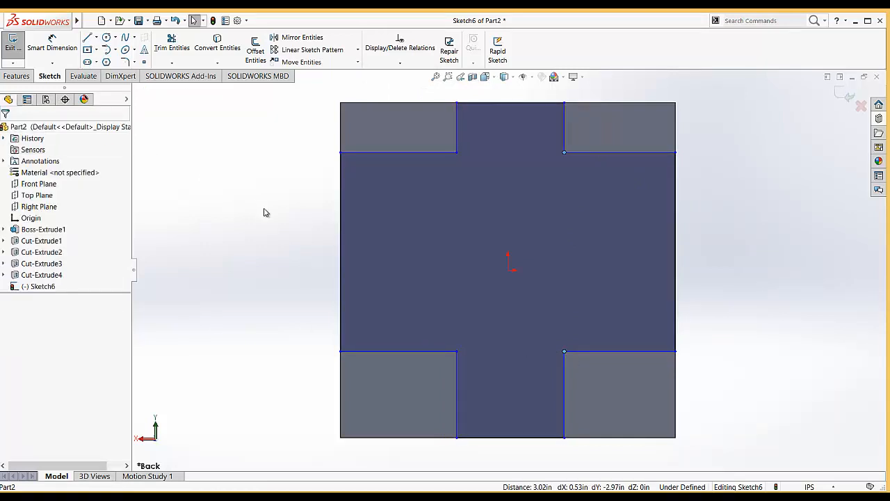
# Dimension the upper-right notch's width from the block's side edge and set it to 1.2 in
pyautogui.click(52, 47)
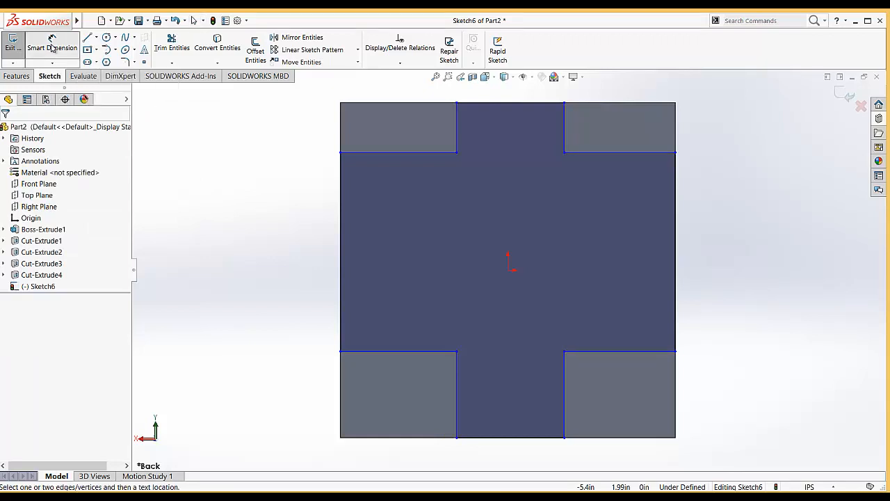
pyautogui.click(565, 122)
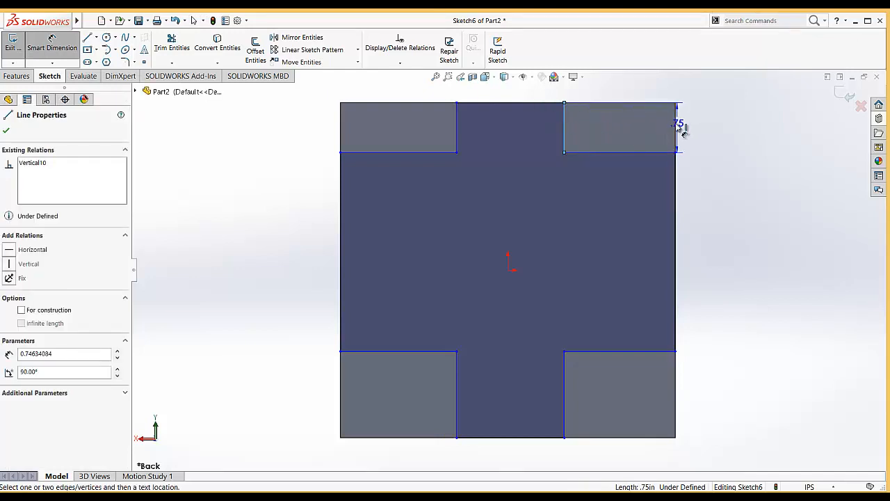
pyautogui.click(676, 128)
pyautogui.click(625, 85)
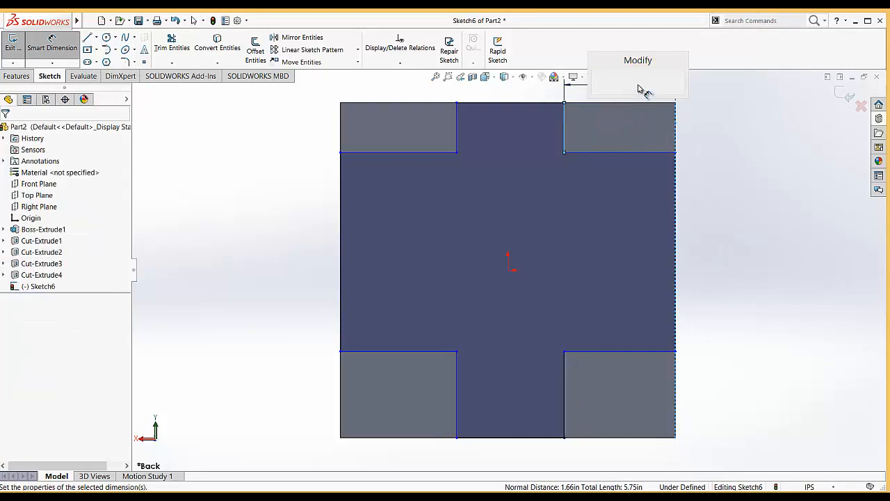
pyautogui.write('1.2')
pyautogui.press('Return')
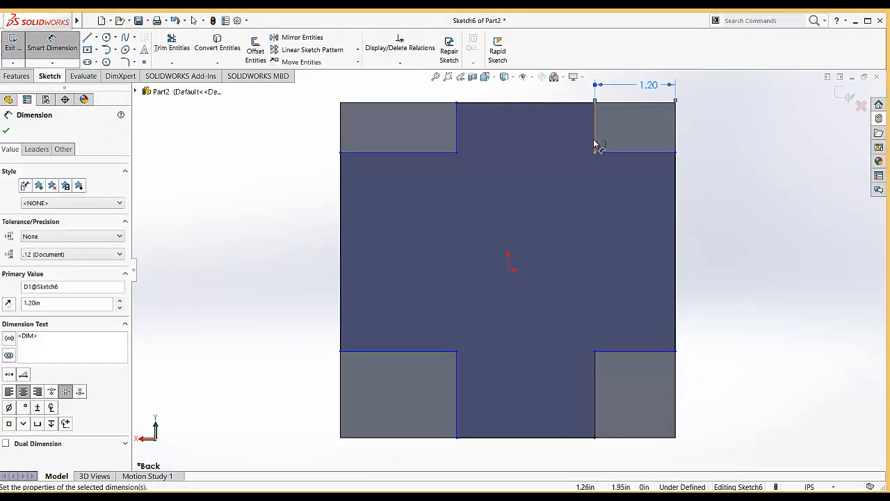
pyautogui.press('Escape')
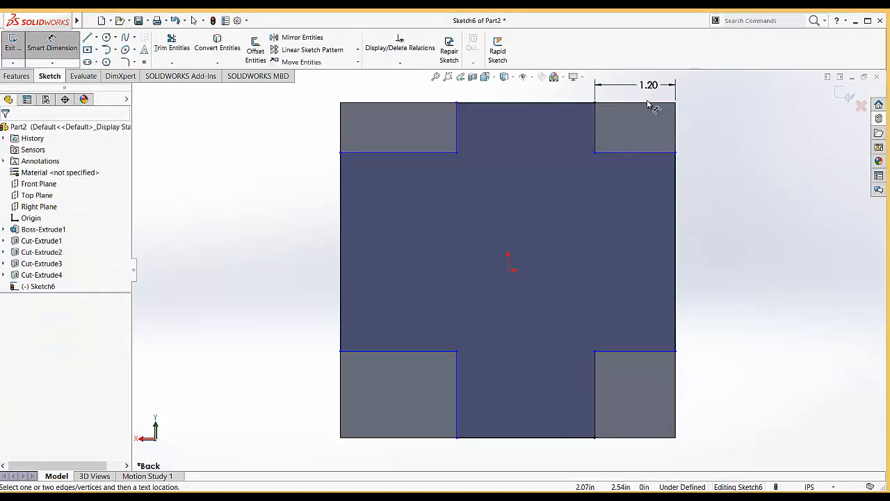
# Dimension the upper-right notch's depth from the block's top edge and set it to 1.2 in
pyautogui.click(643, 153)
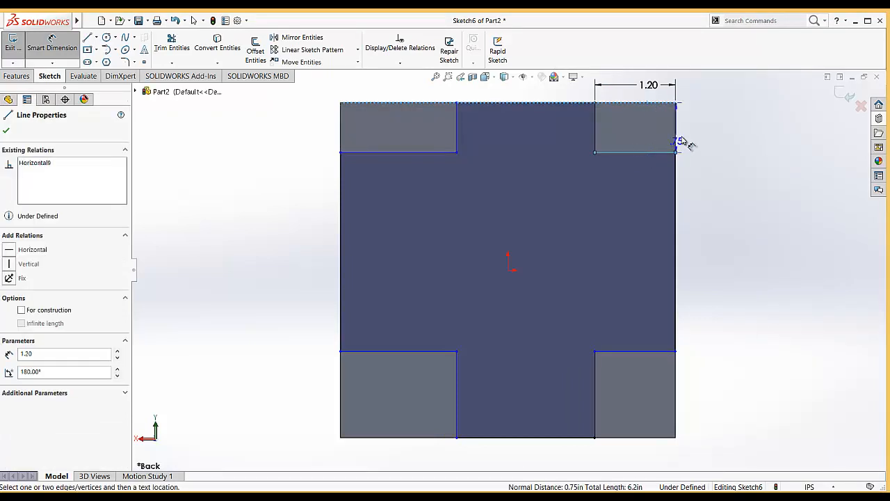
pyautogui.click(687, 132)
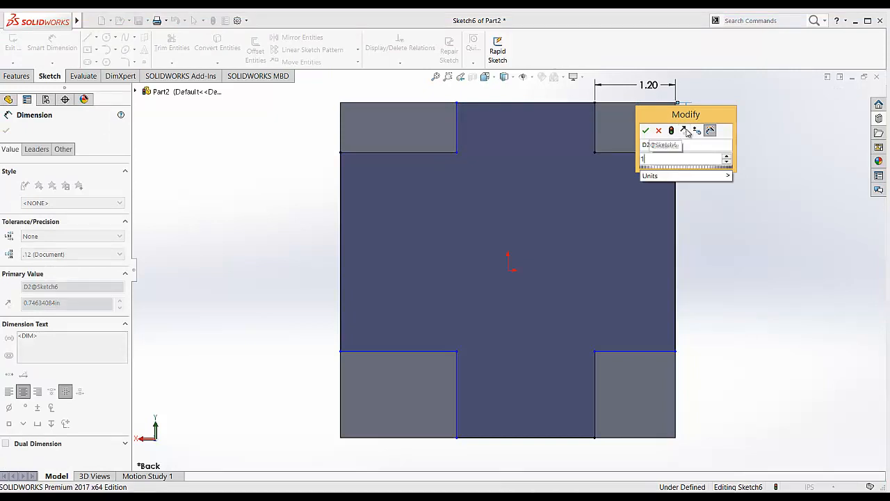
pyautogui.write('1.2')
pyautogui.press('Return')
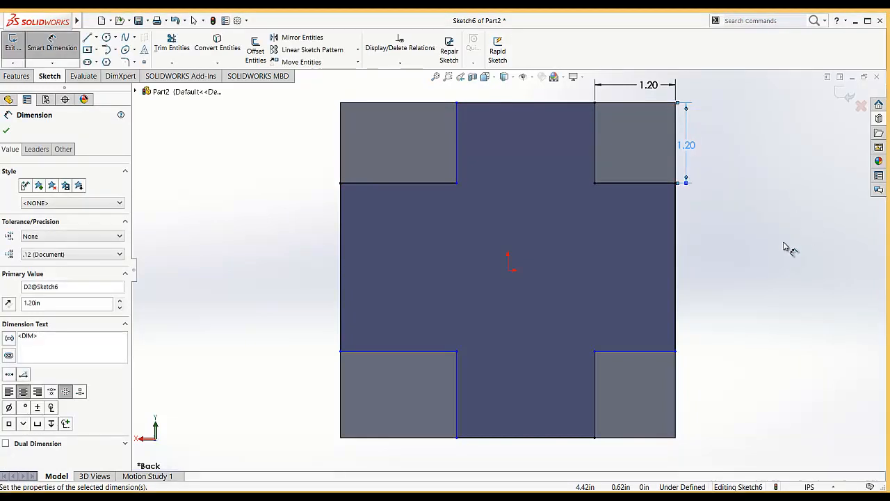
# Dimension the lower-right notch's height from the block's bottom edge and set it to 1.2 in
pyautogui.click(647, 352)
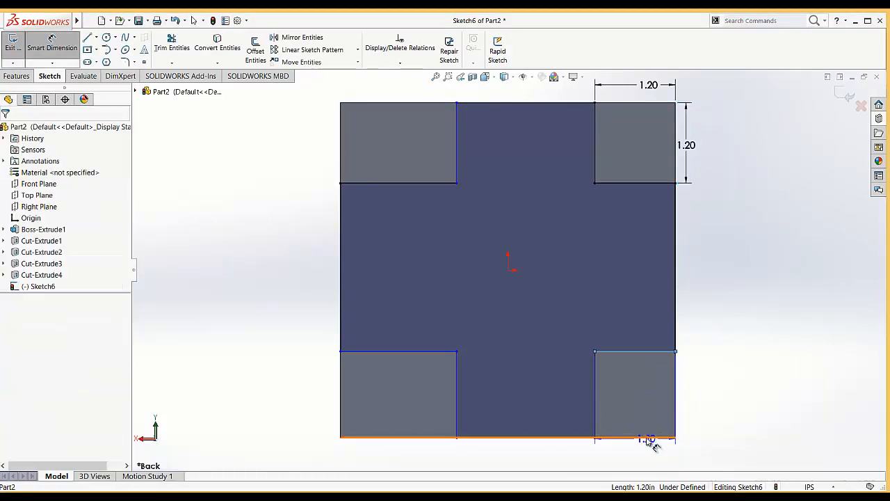
pyautogui.click(647, 437)
pyautogui.click(704, 403)
pyautogui.write('1.2')
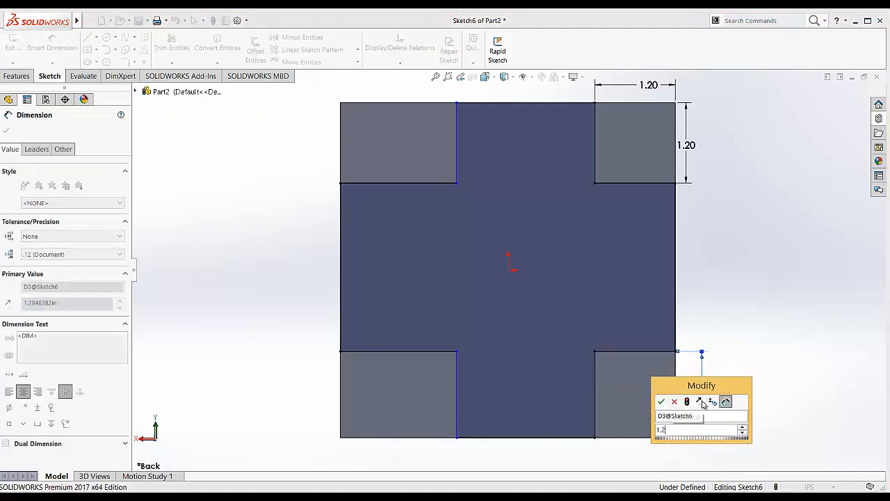
pyautogui.press('Return')
# Try to dimension the lower-right notch's width from the block's side edge
pyautogui.click(607, 358)
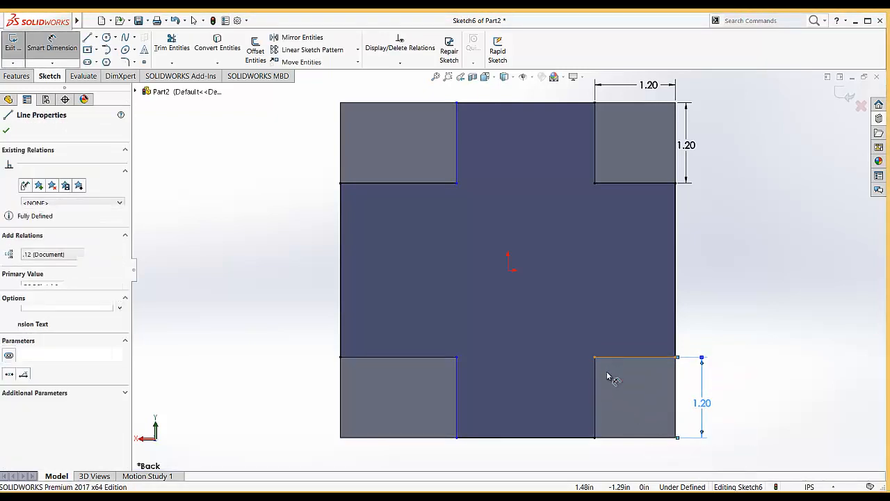
pyautogui.press('Escape')
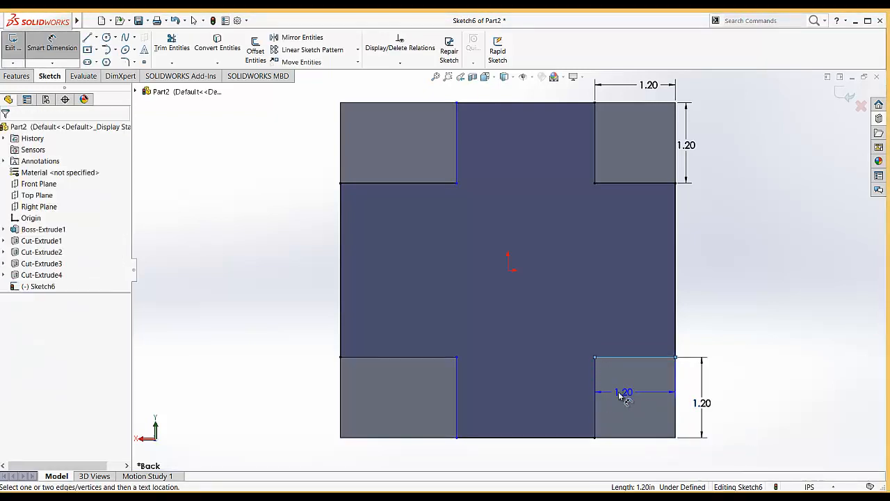
pyautogui.click(674, 383)
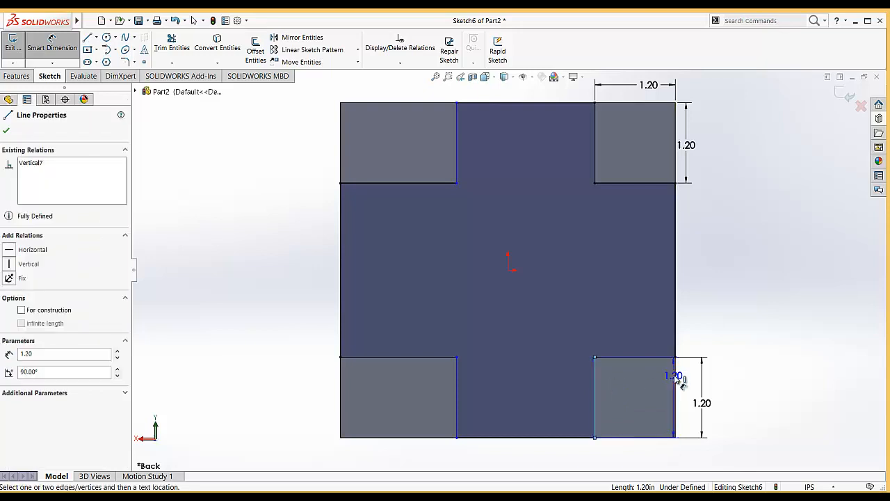
pyautogui.click(675, 381)
pyautogui.click(636, 462)
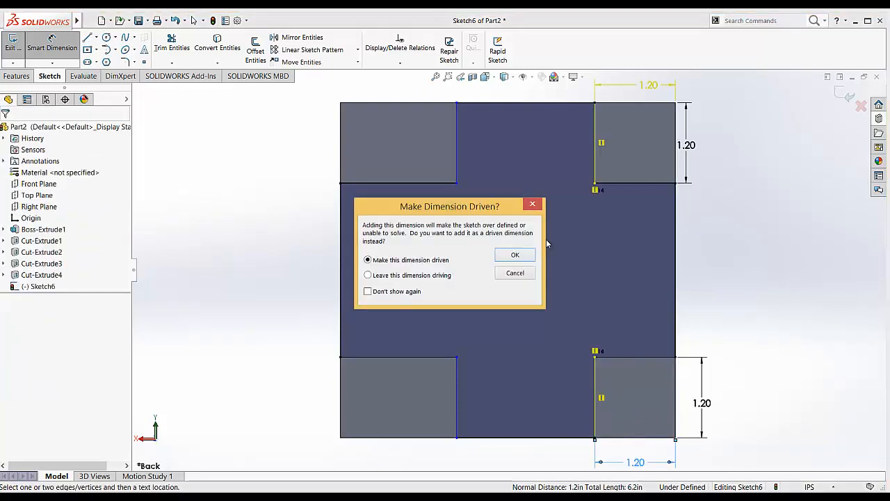
pyautogui.click(532, 204)
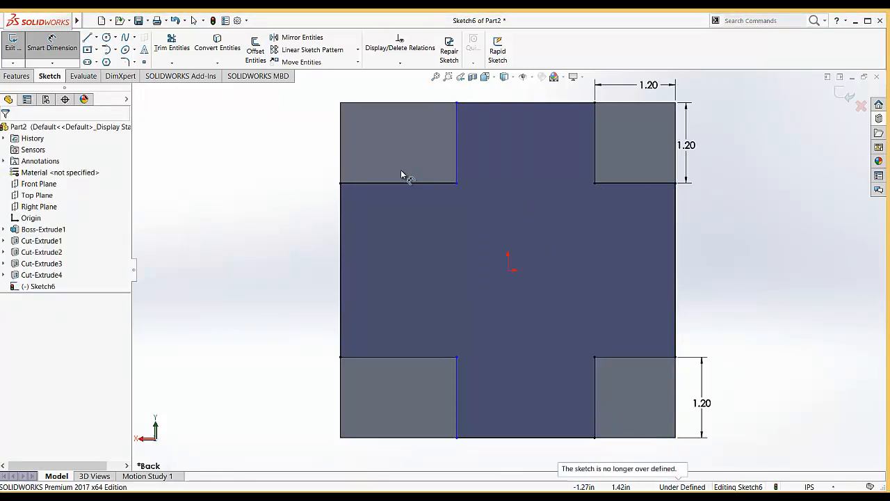
# Dimension the upper-left notch's width from the block's side edge and set it to 1.20 in
pyautogui.click(455, 146)
pyautogui.click(341, 132)
pyautogui.click(370, 92)
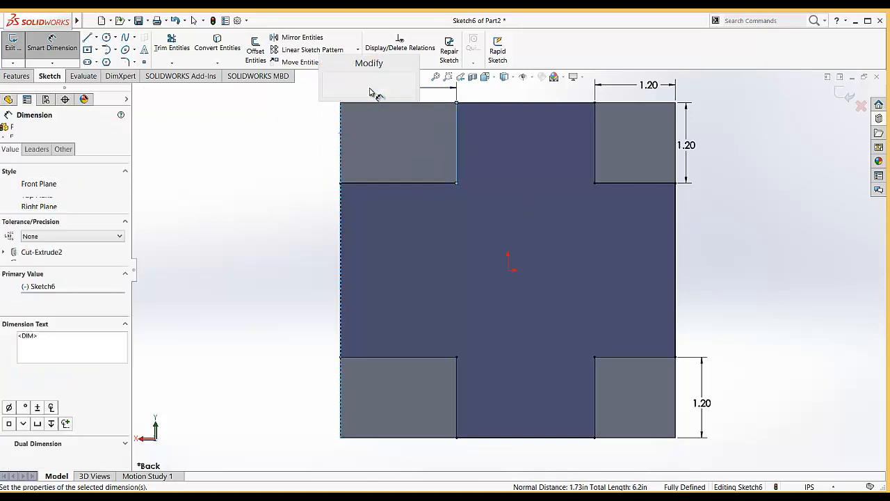
pyautogui.press('Return')
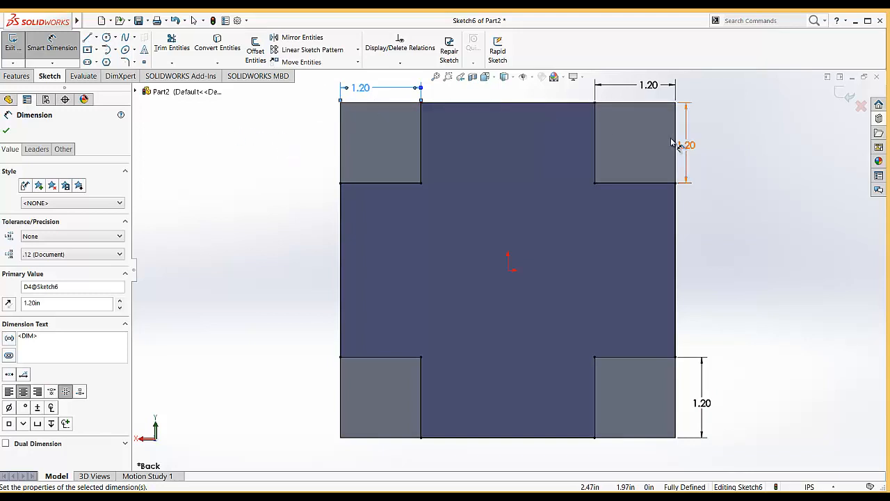
# Add a driven dimension for the upper-left notch's height, measured from the block's top edge
pyautogui.click(390, 104)
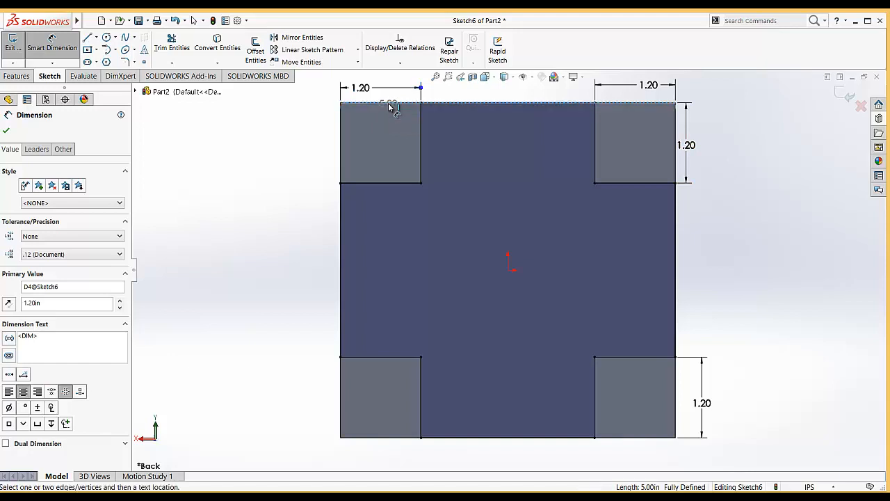
pyautogui.click(358, 180)
pyautogui.click(302, 143)
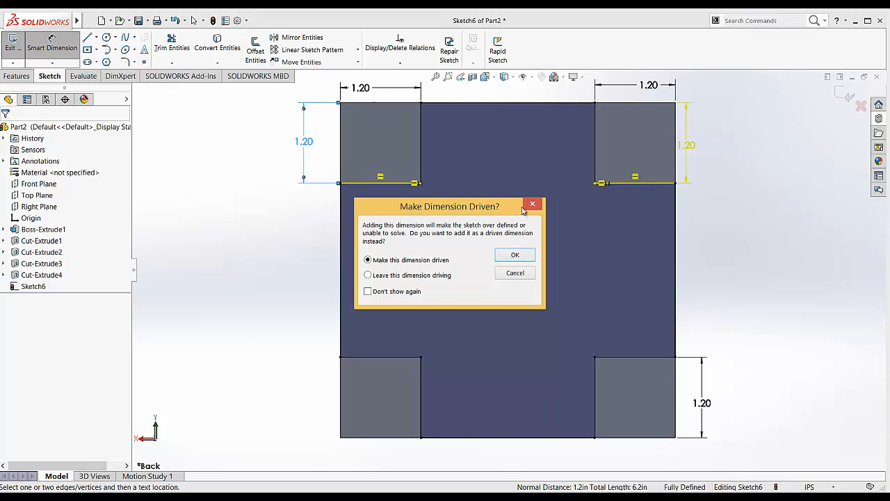
pyautogui.click(513, 255)
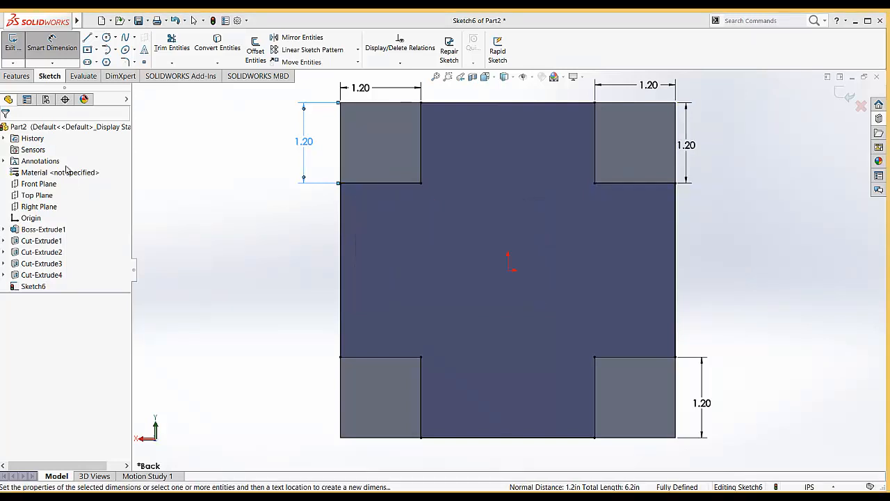
pyautogui.click(57, 50)
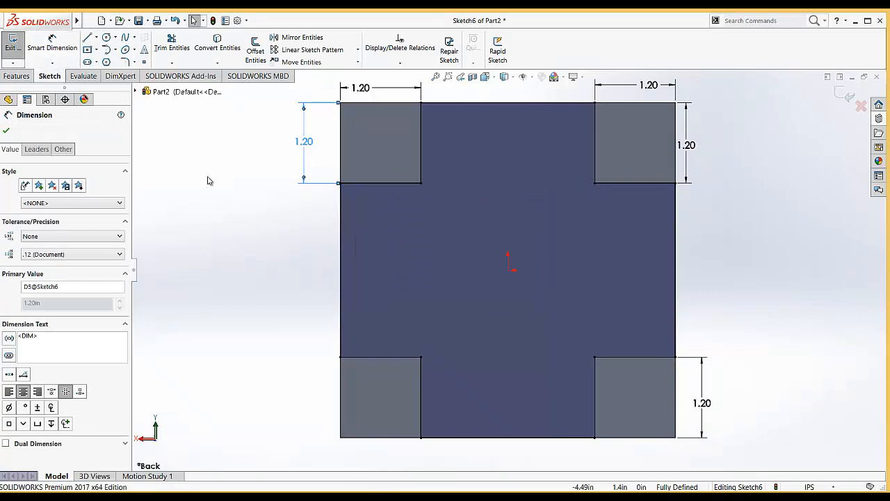
# Close the sketch and extrude the cross profile outward from the back face as a merged 0.5 in boss
pyautogui.click(12, 47)
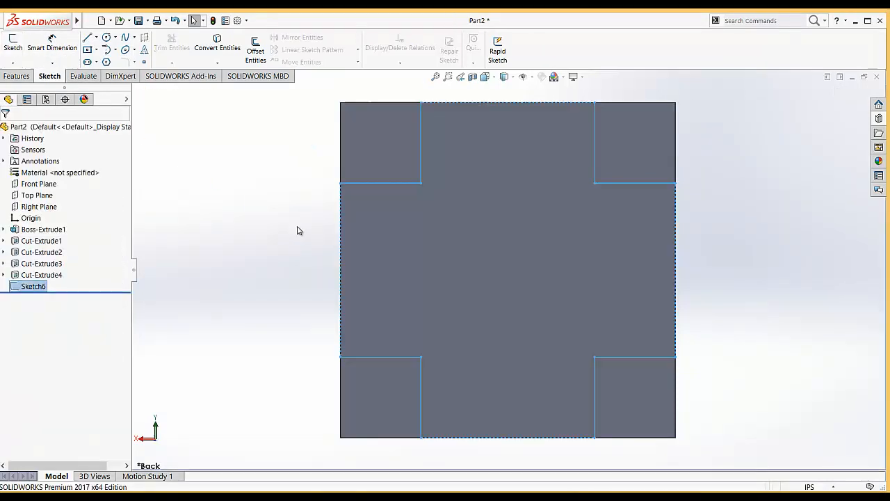
pyautogui.click(16, 76)
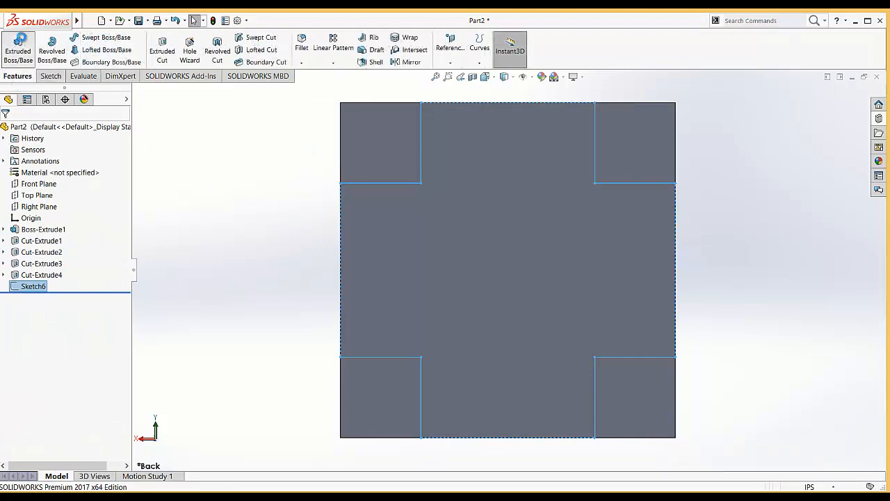
pyautogui.click(17, 51)
pyautogui.scroll(1, 310, 175)
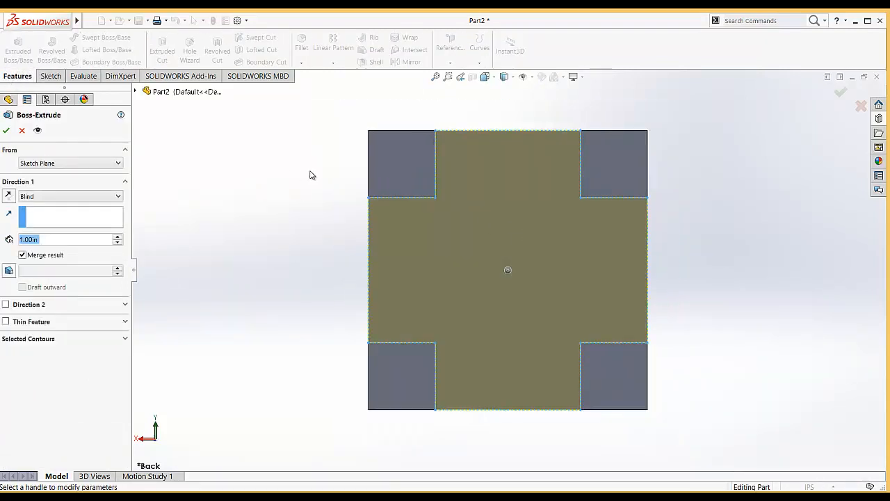
pyautogui.moveTo(354, 172); pyautogui.dragTo(315, 230, button='middle')
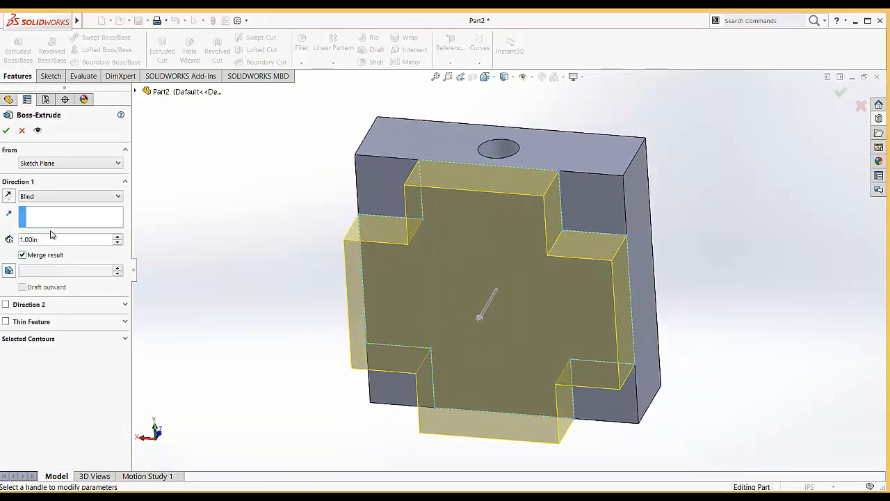
pyautogui.write('0.5')
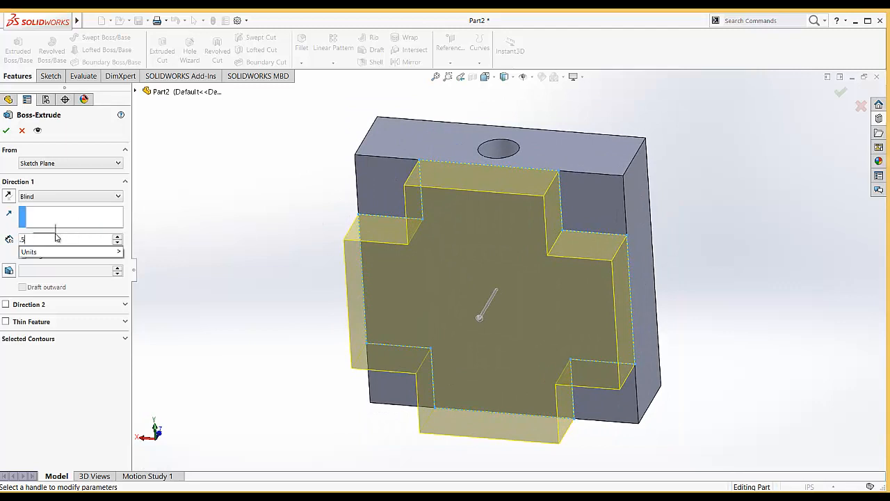
pyautogui.press('Return')
pyautogui.click(6, 131)
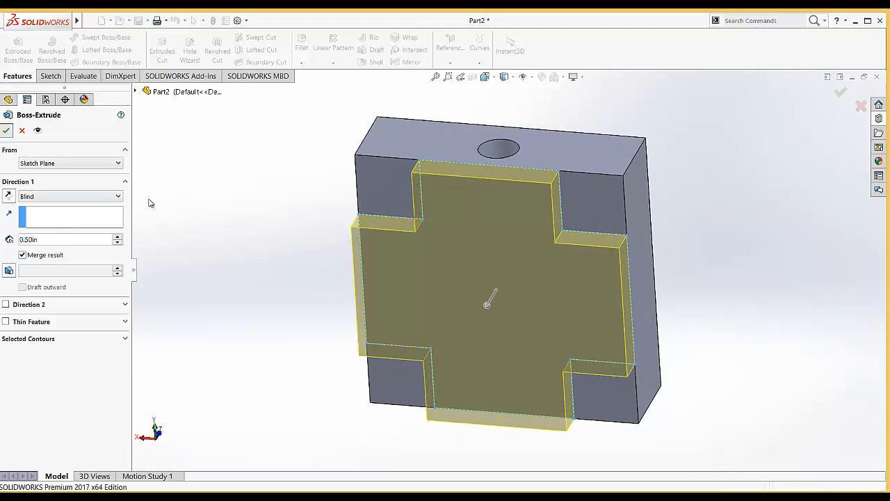
# Start a symmetric fillet with a 0.25 in radius on the upper-right notch's inner corner edge, shown with full preview
pyautogui.moveTo(228, 219); pyautogui.dragTo(257, 212, button='middle')
pyautogui.click(302, 47)
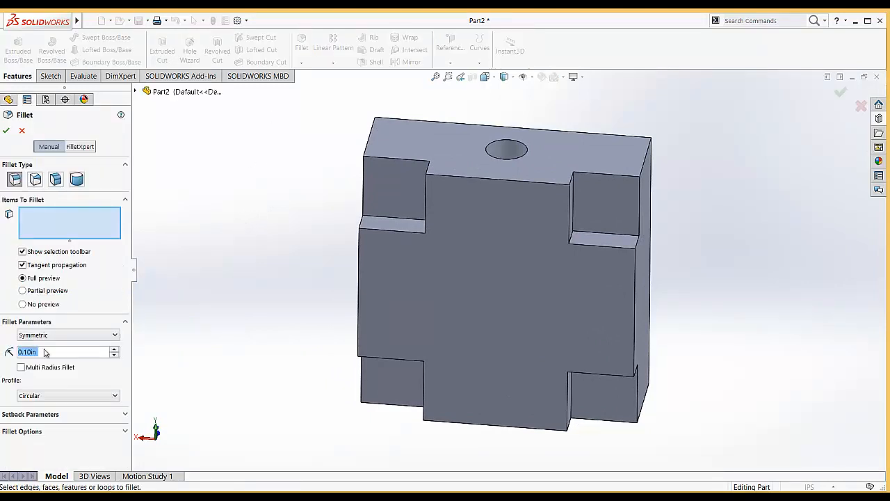
pyautogui.write('0.25')
pyautogui.press('Return')
pyautogui.moveTo(713, 250); pyautogui.dragTo(669, 264, button='middle')
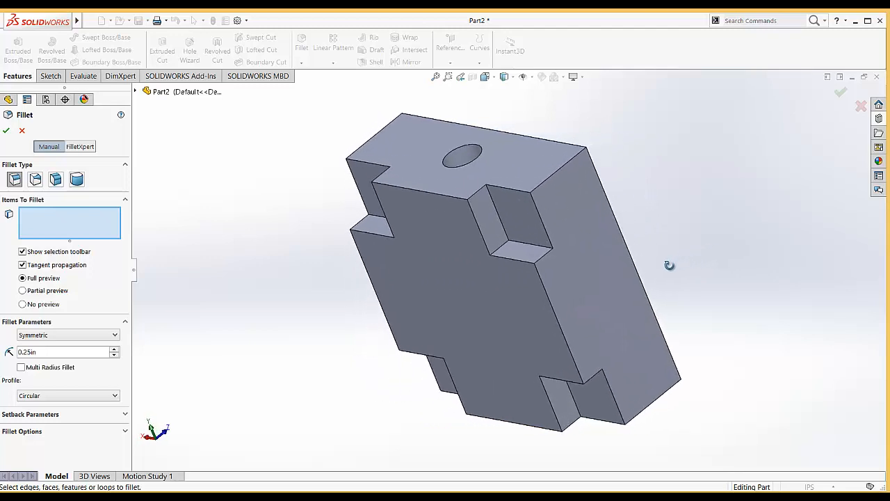
pyautogui.click(502, 251)
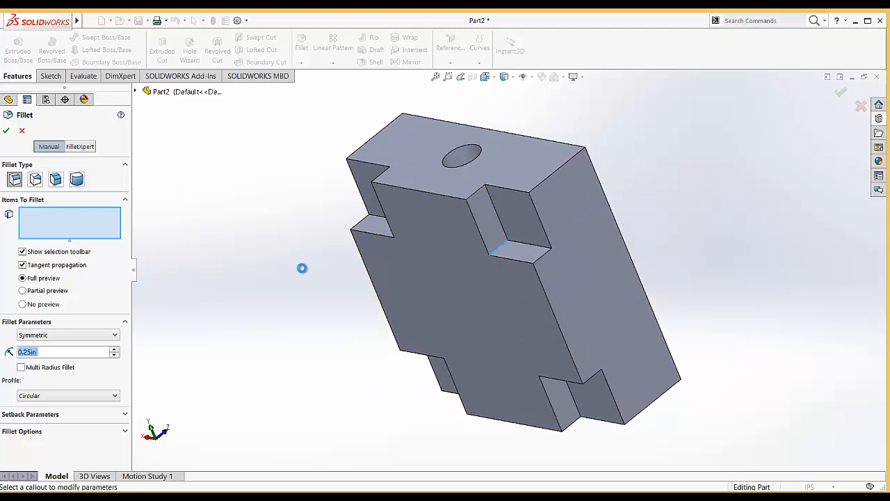
pyautogui.click(22, 291)
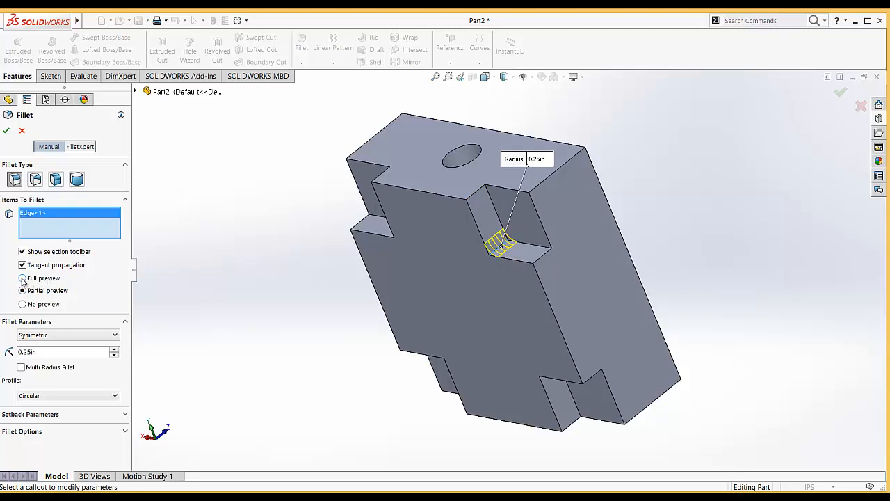
pyautogui.click(23, 278)
# Add the inner corner edges of the other three notches to the 0.25 in fillet and apply it
pyautogui.moveTo(280, 290); pyautogui.dragTo(365, 286, button='middle')
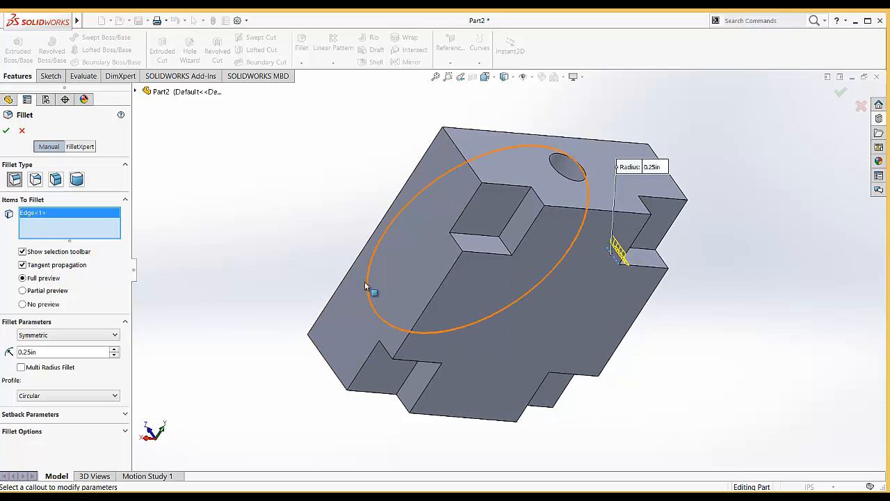
pyautogui.click(505, 248)
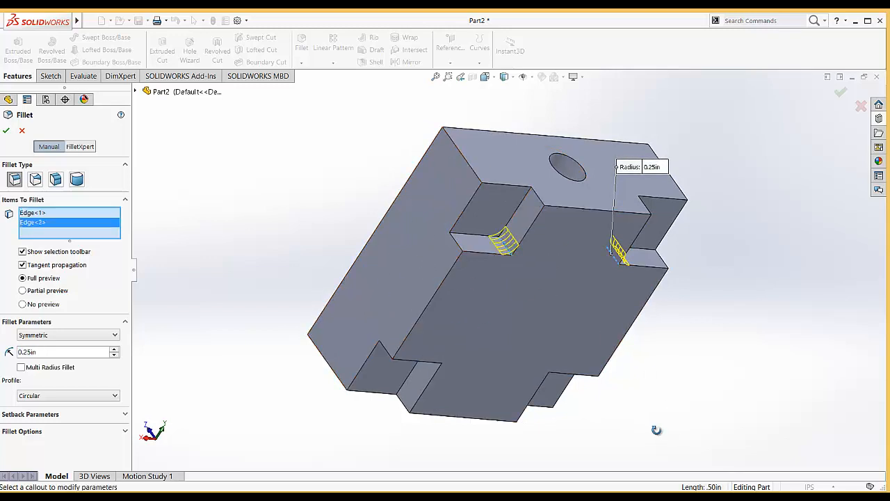
pyautogui.moveTo(656, 426); pyautogui.dragTo(573, 230, button='middle')
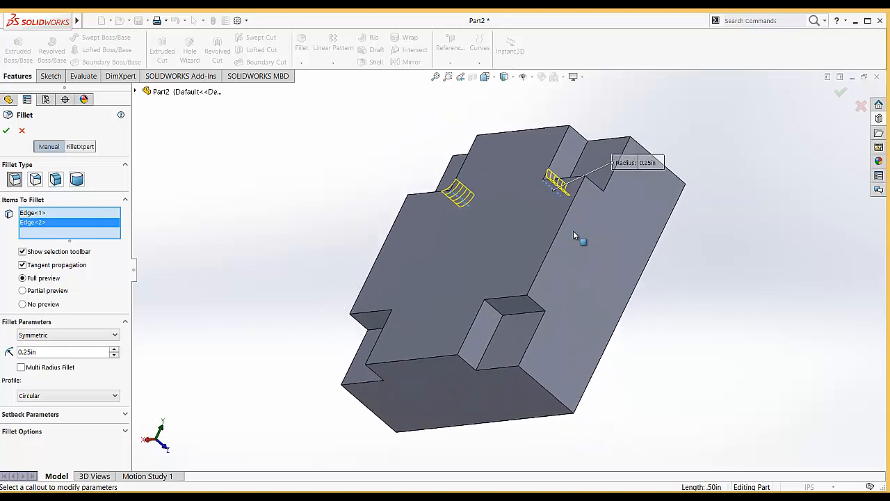
pyautogui.click(494, 313)
pyautogui.moveTo(272, 342); pyautogui.dragTo(468, 292, button='middle')
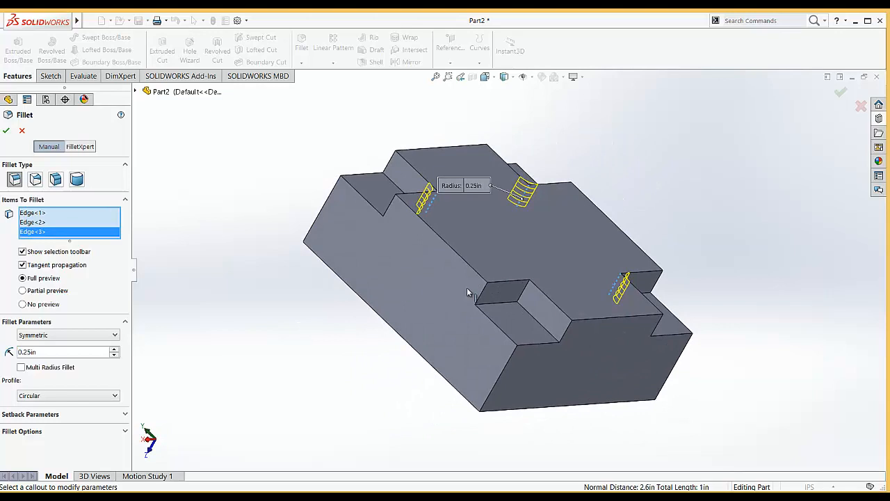
pyautogui.click(524, 294)
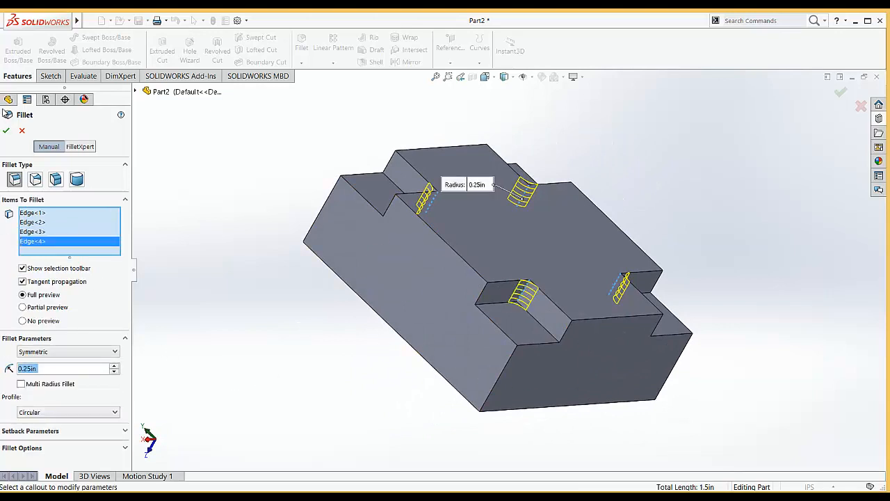
pyautogui.click(7, 131)
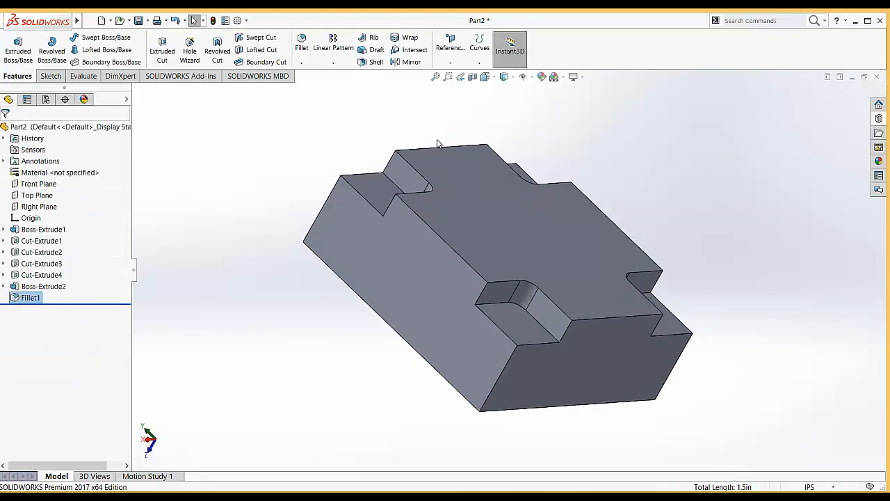
# Open a new sketch on the block's front face, the one with the circular cuts, and view it straight on
pyautogui.click(484, 78)
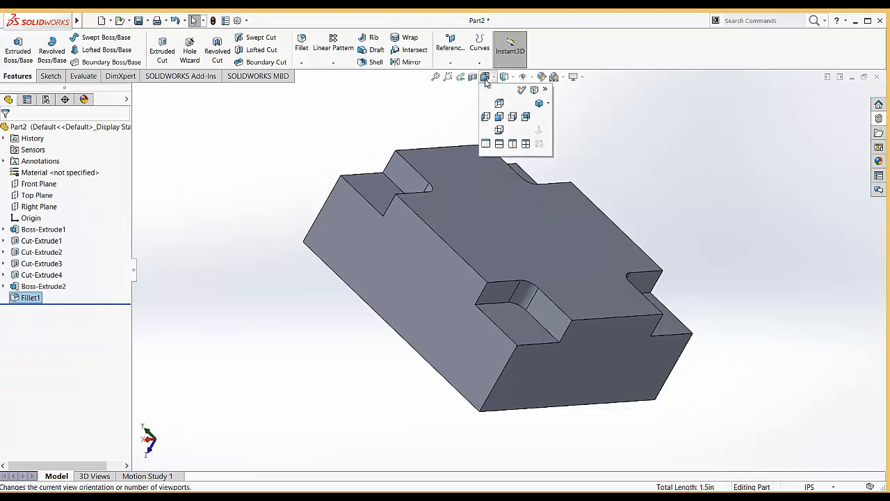
pyautogui.click(537, 104)
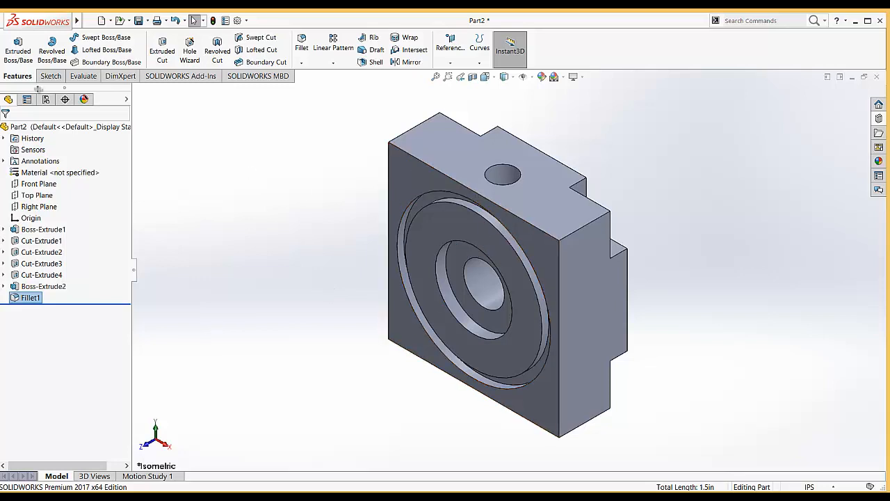
pyautogui.click(50, 75)
pyautogui.click(13, 43)
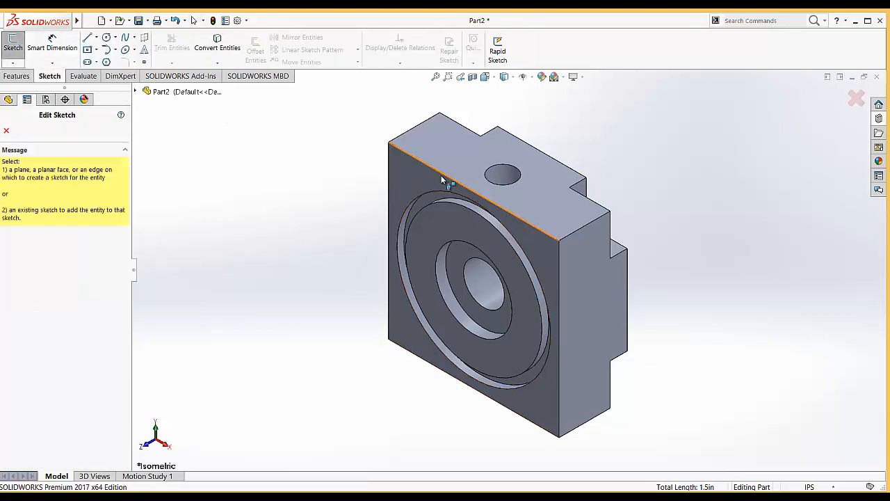
pyautogui.click(400, 188)
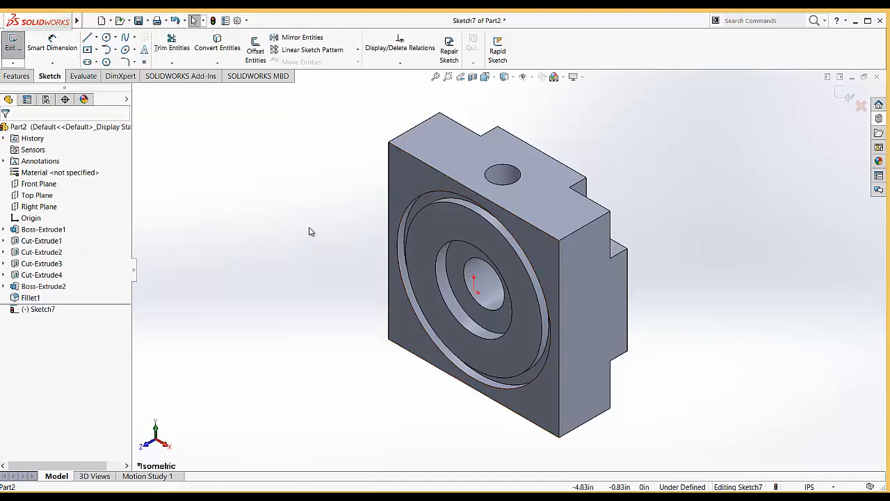
pyautogui.press('space')
pyautogui.click(313, 256)
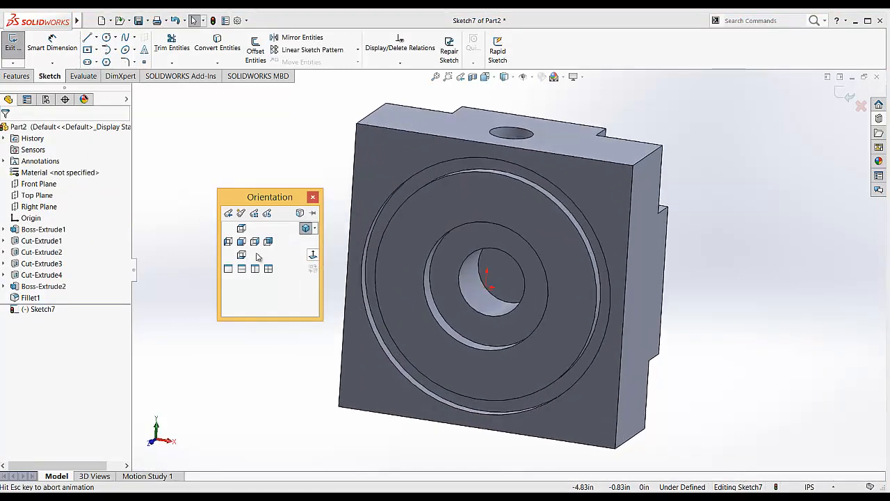
# Sketch a circle of about 0.31 in radius near the front face's upper-right corner
pyautogui.click(106, 38)
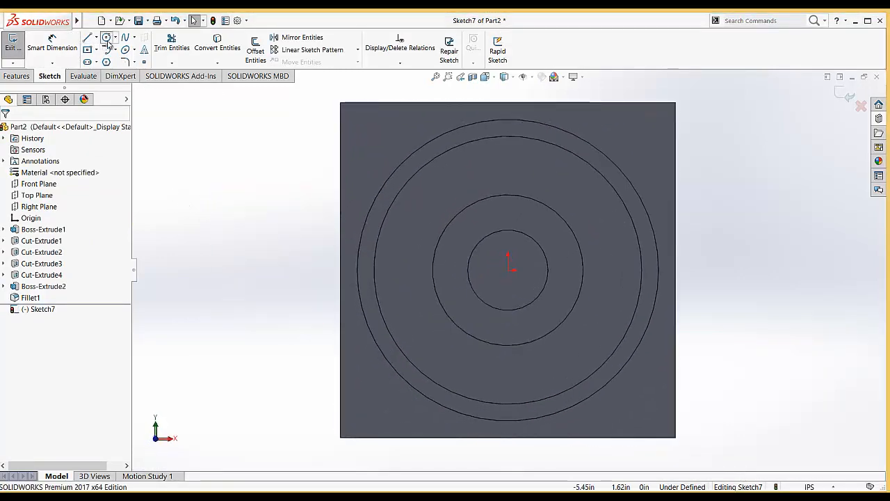
pyautogui.click(653, 154)
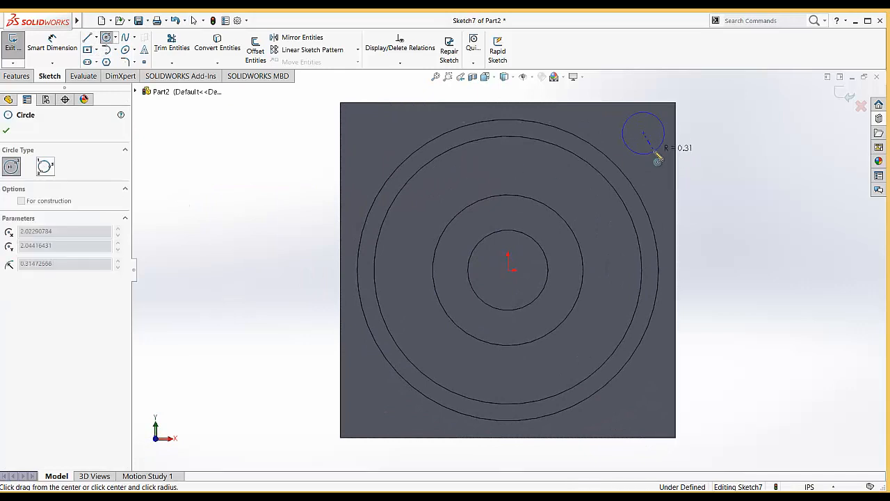
pyautogui.click(651, 148)
# Dimension the corner circle's center from the block's top edge and set the distance to 0.60 in
pyautogui.click(52, 43)
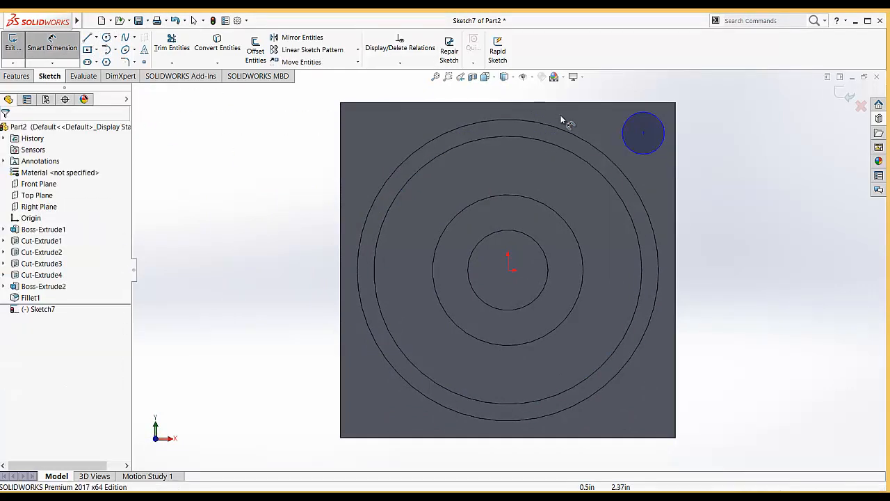
pyautogui.click(643, 133)
pyautogui.click(657, 104)
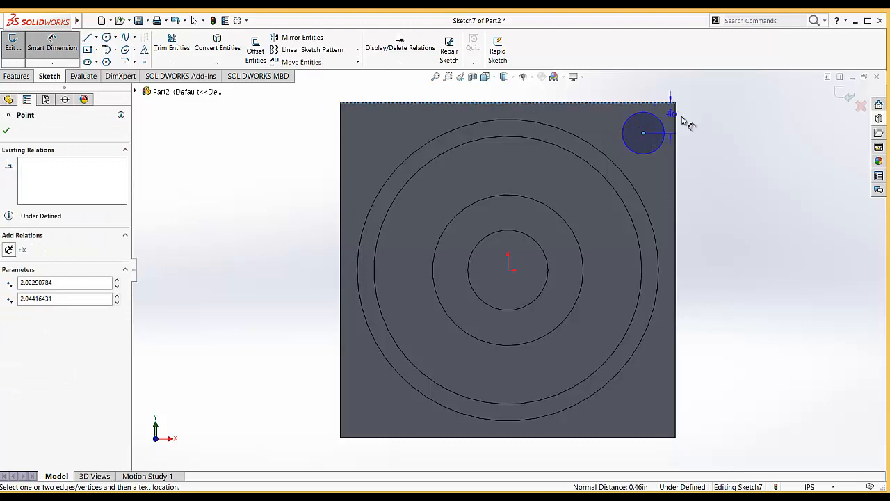
pyautogui.click(720, 122)
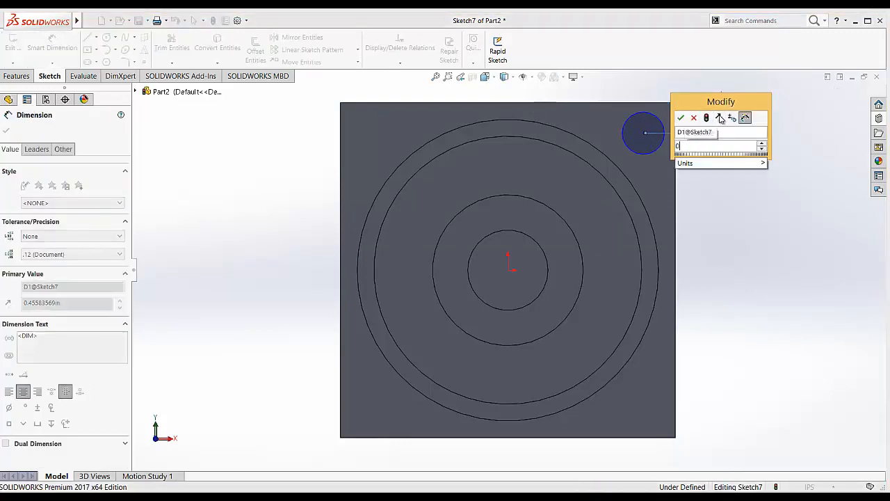
pyautogui.write('0.6')
pyautogui.press('Return')
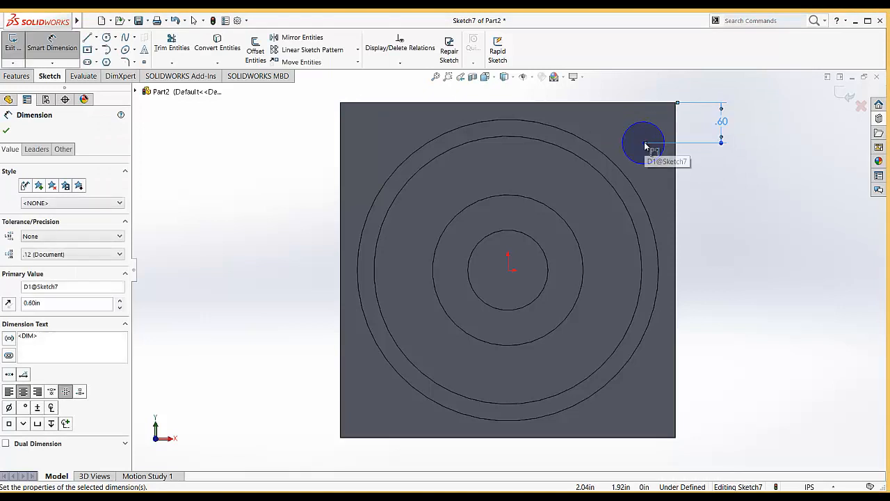
# Dimension the corner circle's center from the block's right edge and set the distance to 0.60 in
pyautogui.click(675, 132)
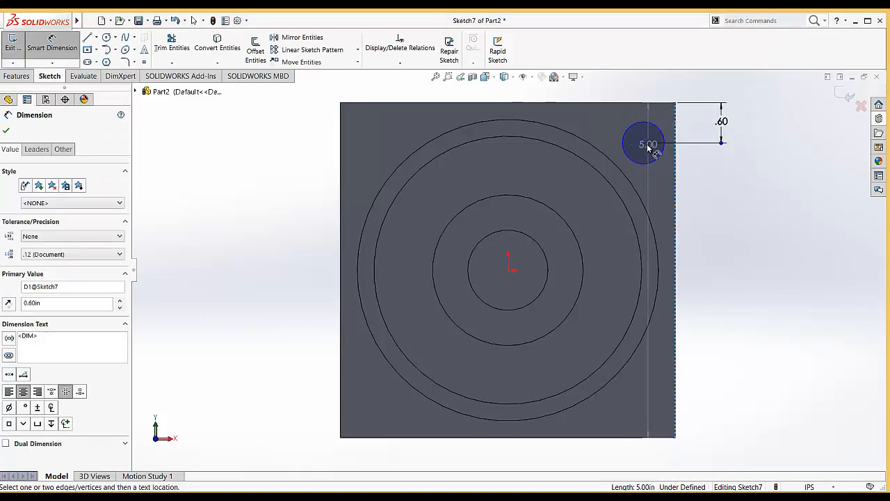
pyautogui.click(644, 143)
pyautogui.click(654, 83)
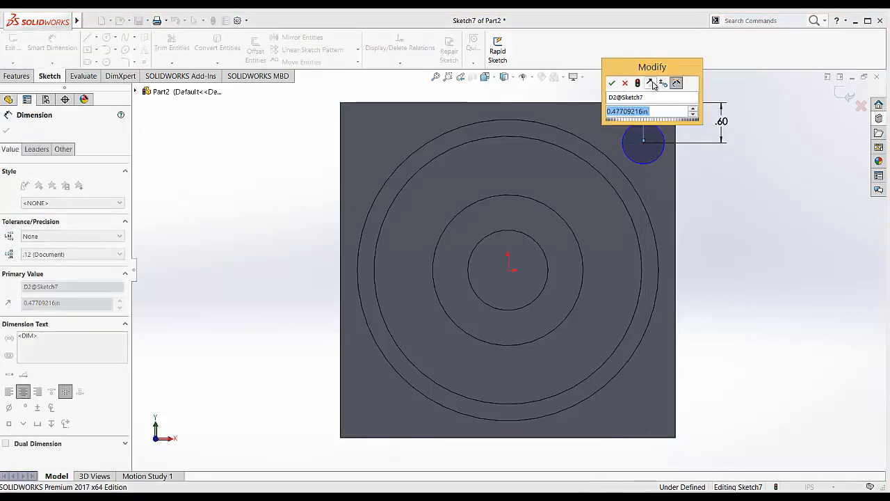
pyautogui.write('0.6')
pyautogui.press('Return')
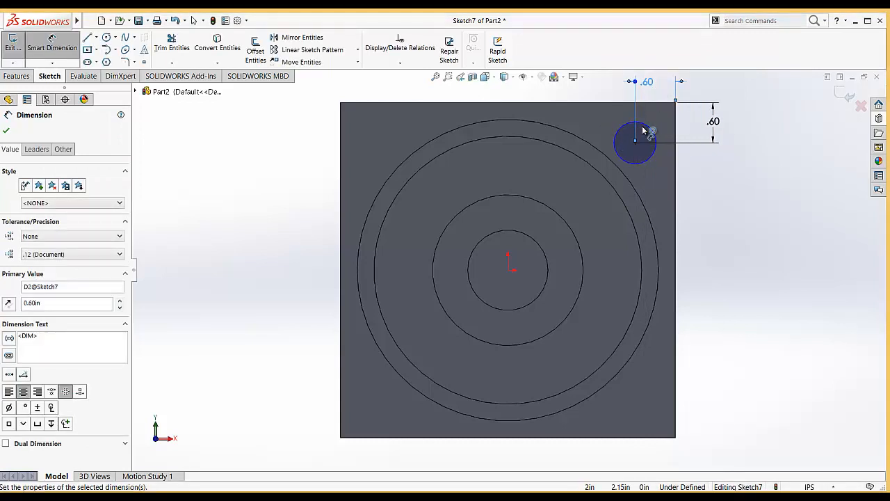
# Dimension the corner circle's diameter and set it to 0.50 in
pyautogui.click(651, 128)
pyautogui.click(719, 78)
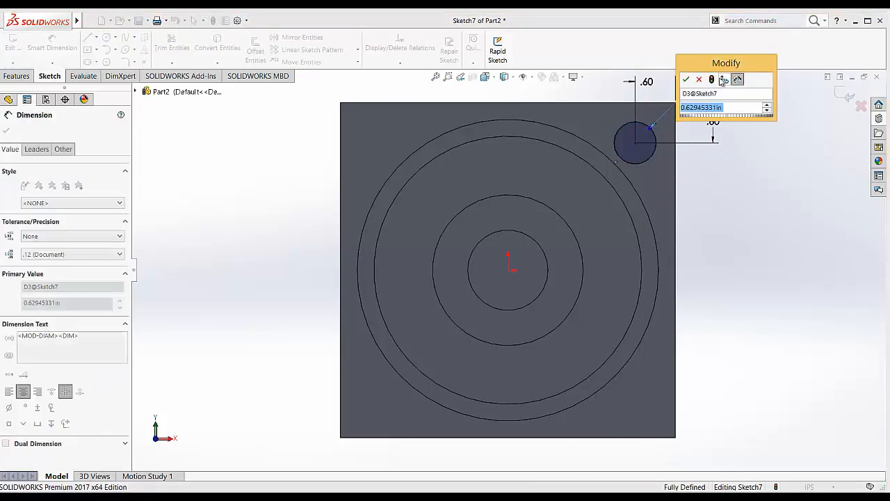
pyautogui.write('0.5')
pyautogui.press('Return')
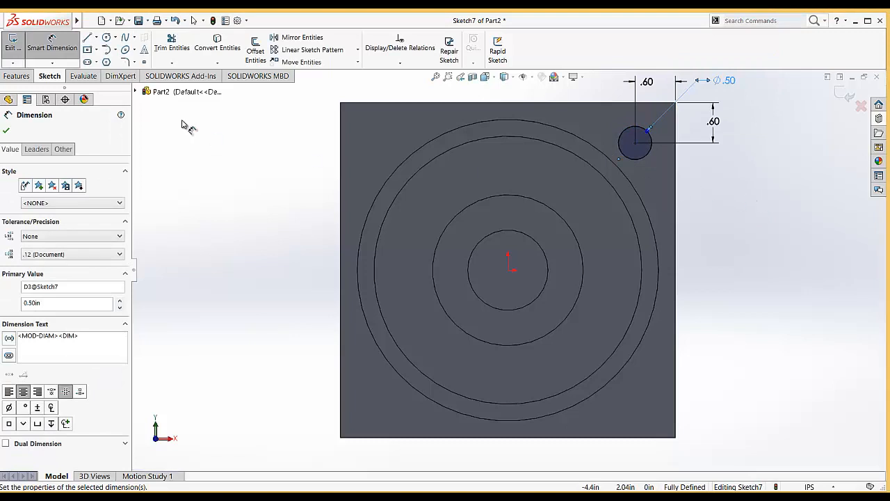
# Draw a horizontal centerline from the origin to beyond the block's right edge
pyautogui.click(96, 37)
pyautogui.click(118, 61)
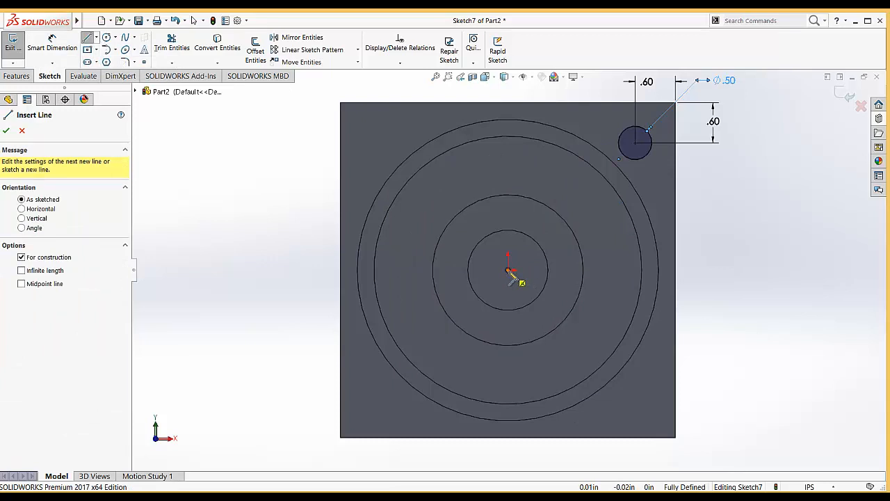
pyautogui.click(512, 270)
pyautogui.click(763, 269)
pyautogui.rightClick(768, 209)
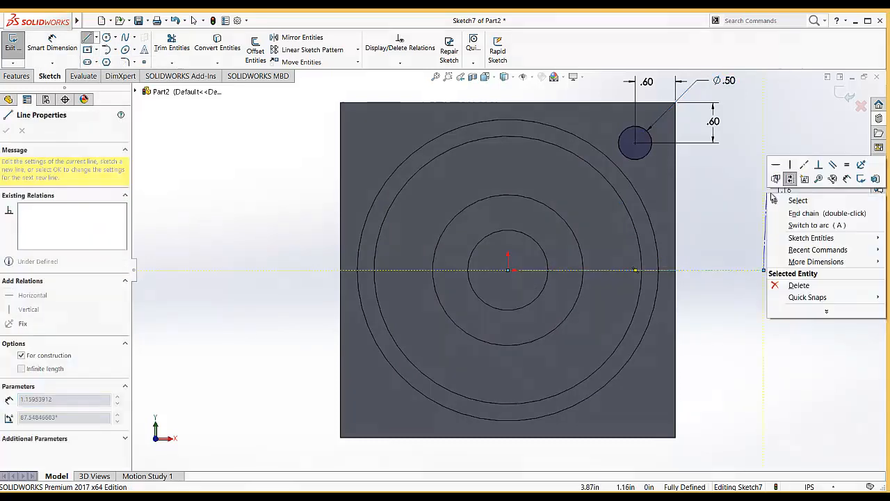
pyautogui.click(780, 203)
pyautogui.press('Escape')
# Draw a vertical centerline from the origin upward to beyond the block's top edge
pyautogui.click(96, 37)
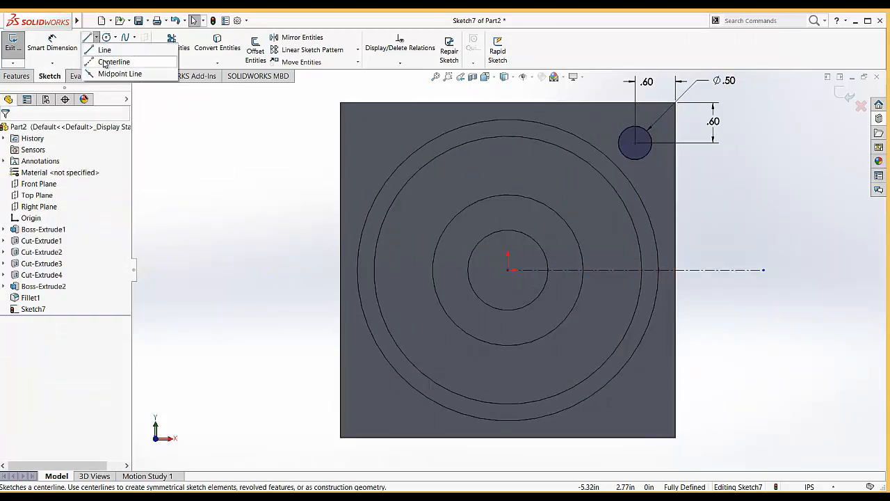
pyautogui.click(115, 60)
pyautogui.click(511, 270)
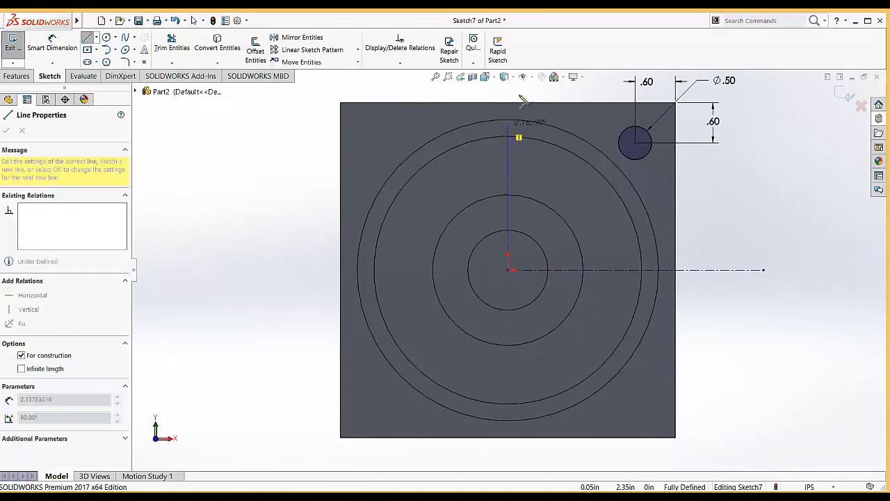
pyautogui.click(509, 85)
pyautogui.rightClick(438, 94)
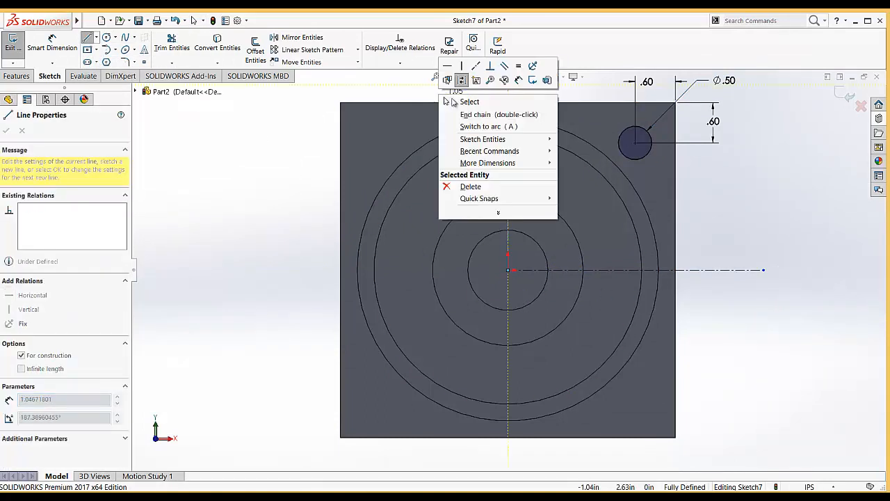
pyautogui.click(449, 102)
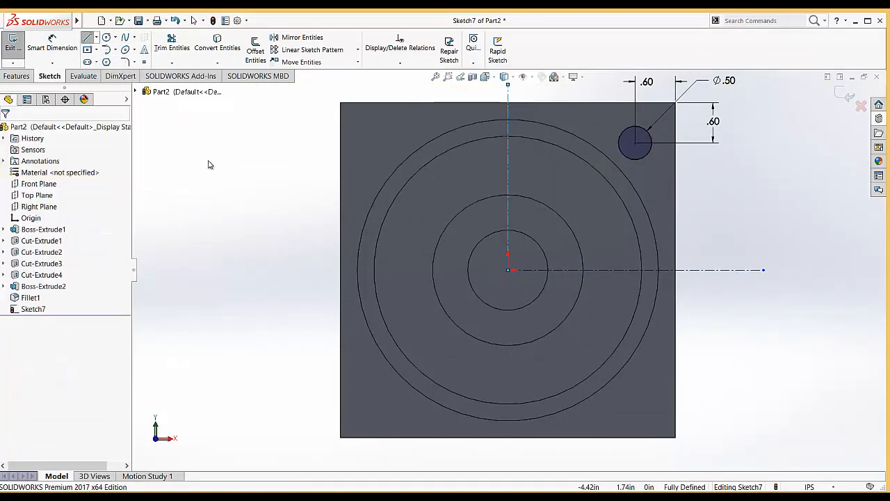
# Mirror a copy of the upper-right corner circle about the vertical centerline
pyautogui.click(300, 37)
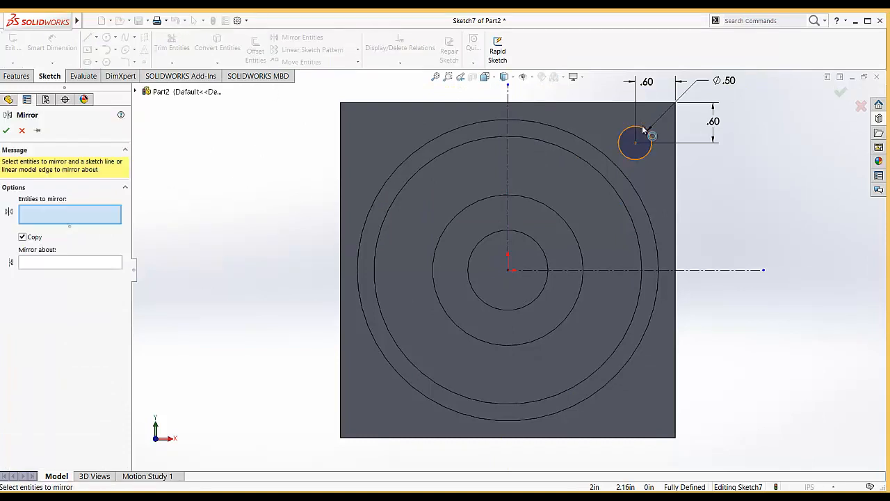
pyautogui.click(645, 128)
pyautogui.click(102, 267)
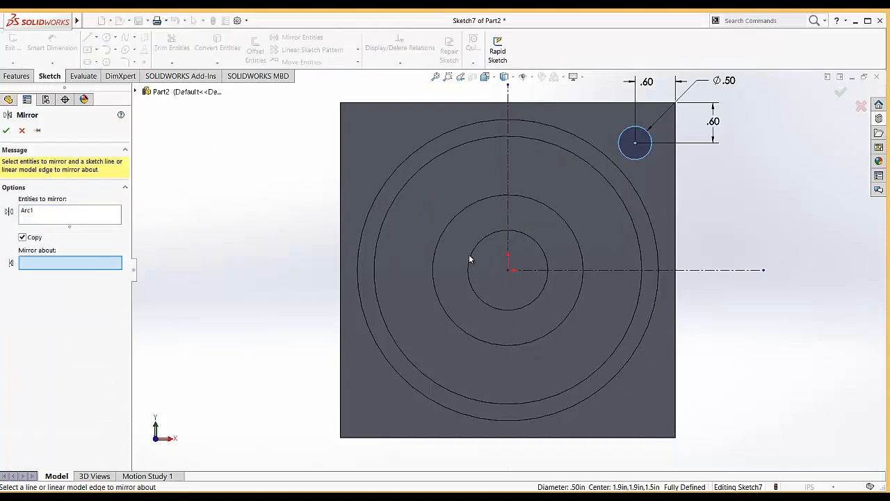
pyautogui.click(507, 189)
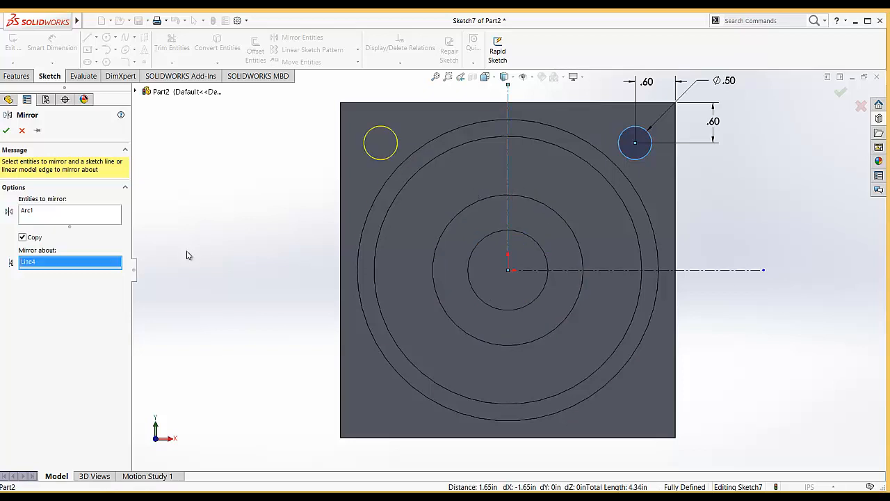
pyautogui.click(6, 130)
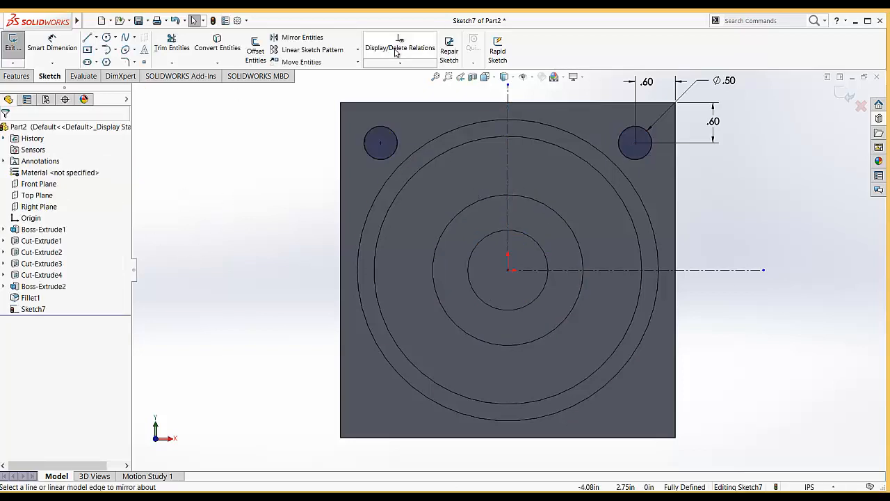
# Mirror copies of the two upper corner circles about the horizontal centerline and finish the sketch
pyautogui.click(306, 38)
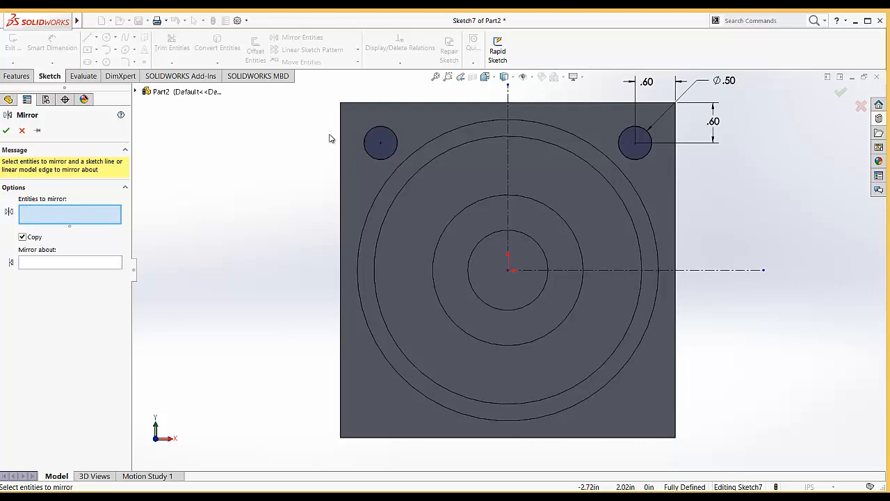
pyautogui.click(387, 128)
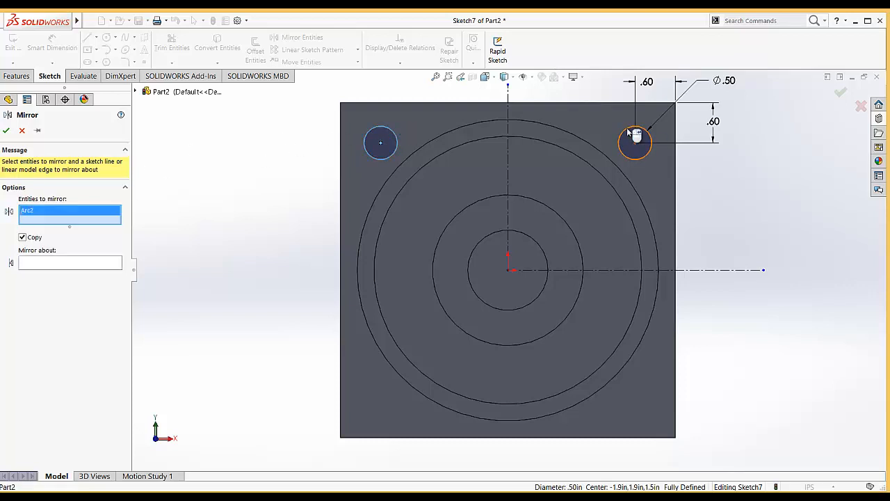
pyautogui.click(636, 136)
pyautogui.click(70, 276)
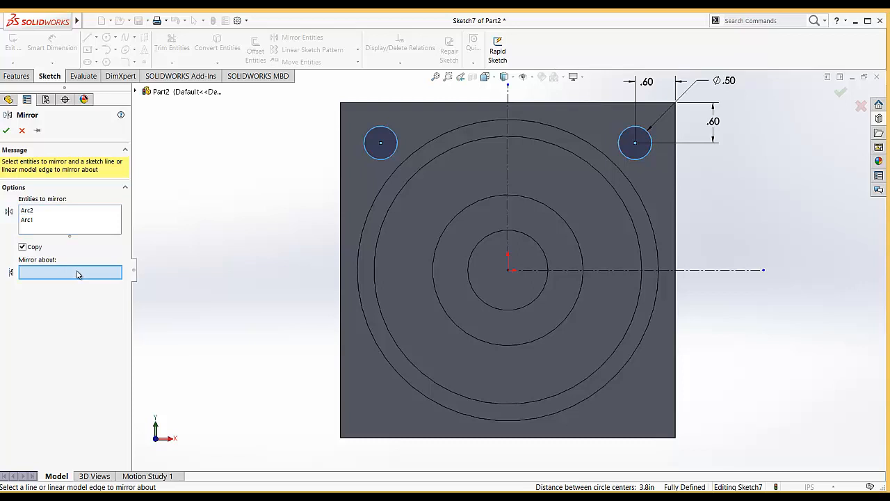
pyautogui.click(590, 269)
pyautogui.click(6, 130)
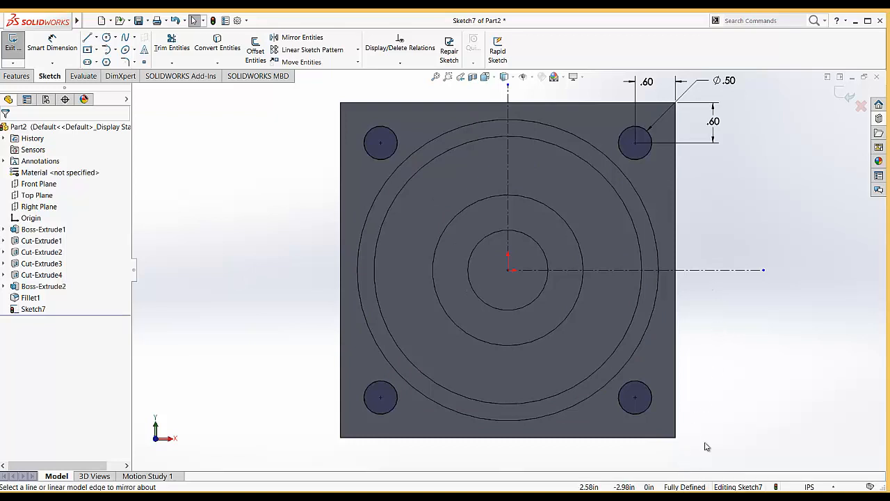
pyautogui.click(12, 49)
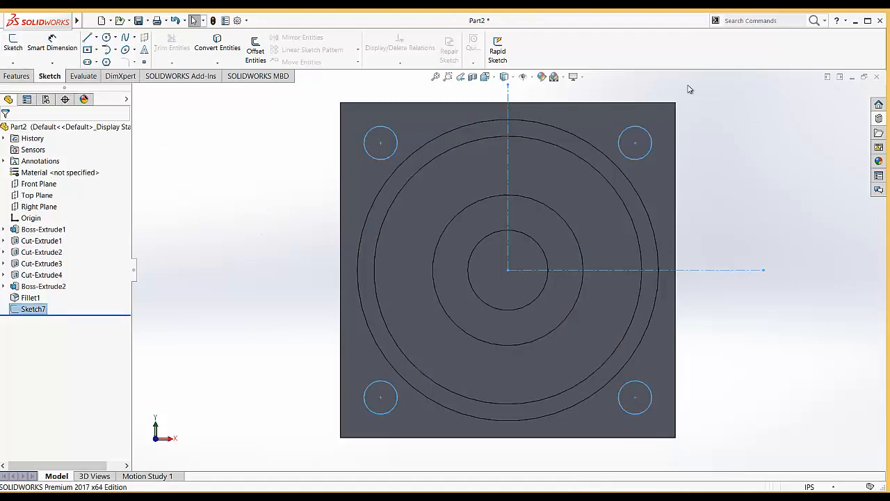
# Cut-extrude the four corner circles Through All to make holes in the block
pyautogui.click(485, 77)
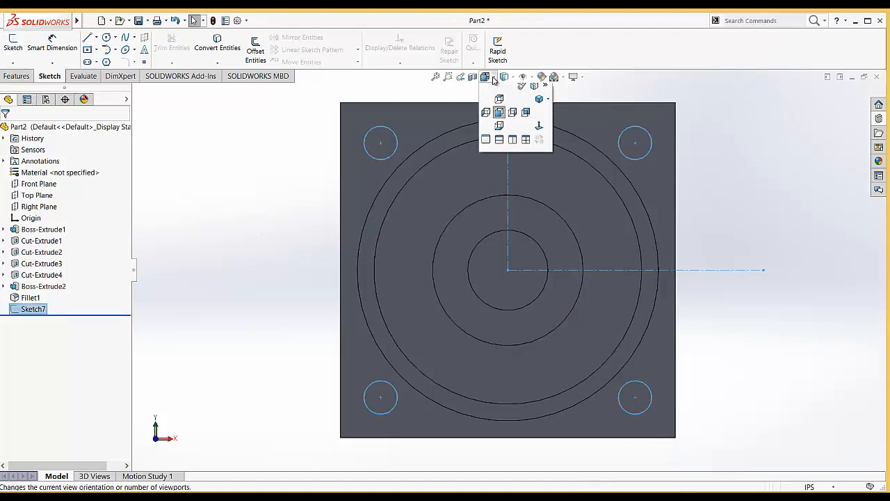
pyautogui.click(538, 104)
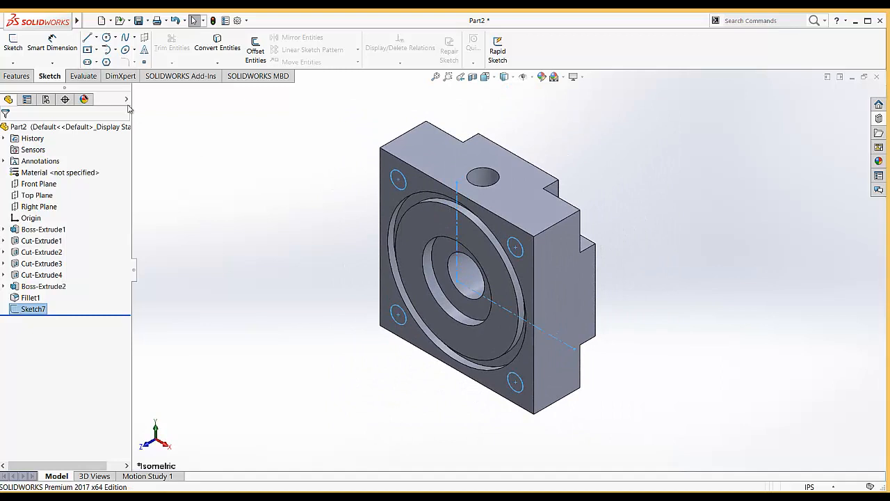
pyautogui.click(17, 75)
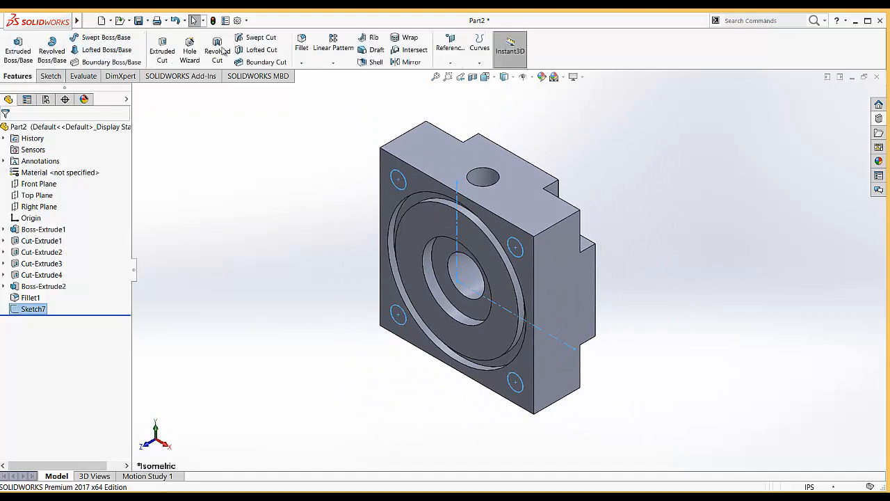
pyautogui.click(162, 50)
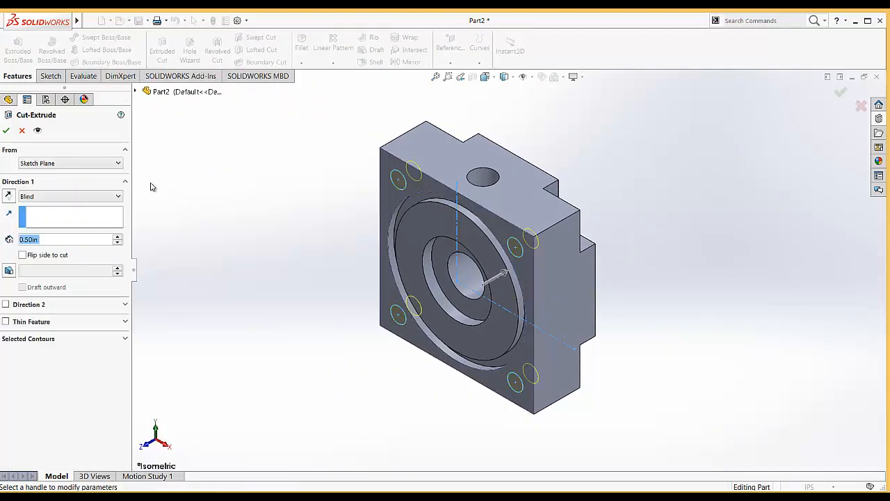
pyautogui.click(50, 198)
pyautogui.click(49, 215)
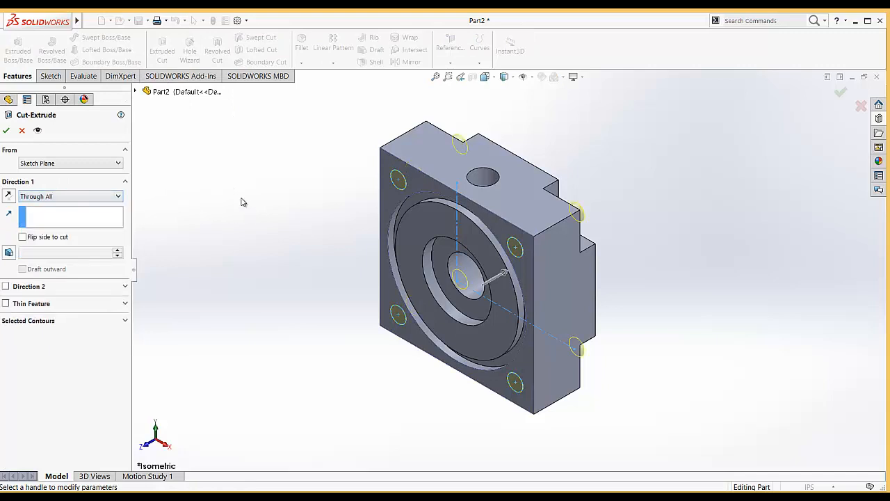
pyautogui.click(32, 198)
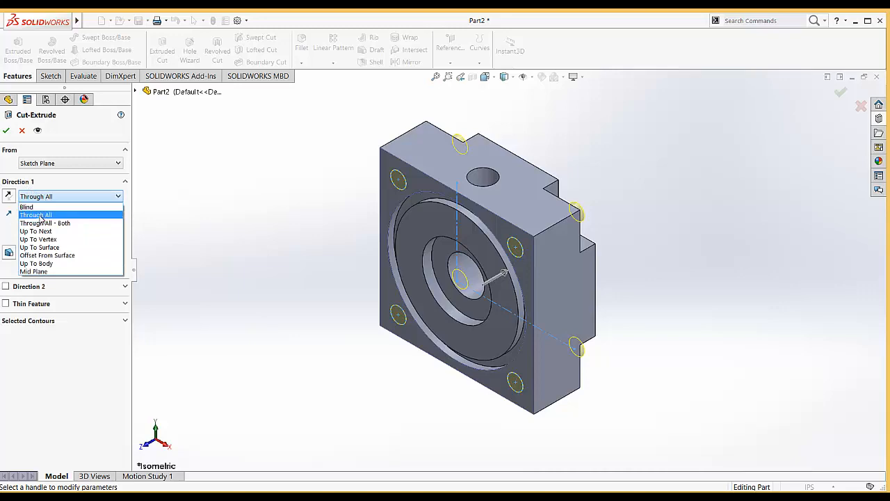
pyautogui.click(40, 216)
pyautogui.click(5, 131)
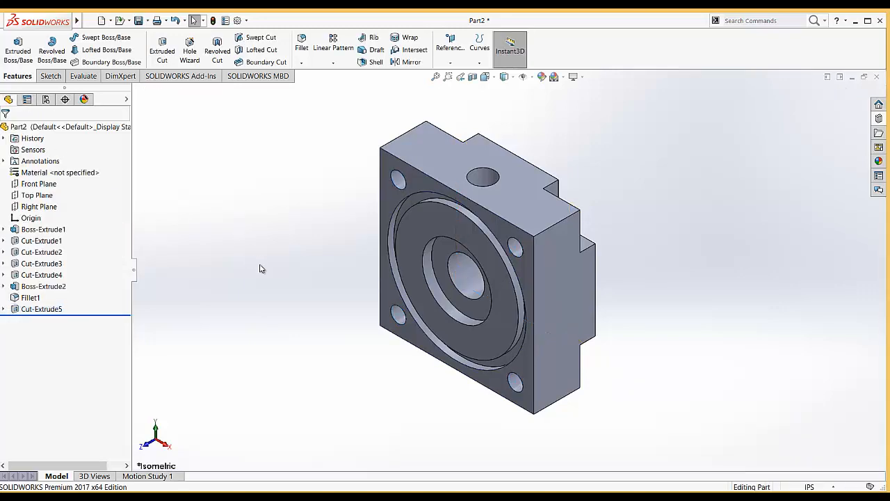
# Save the finished part as R-cap in the hydrulic assembly folder
pyautogui.moveTo(328, 298); pyautogui.dragTo(310, 304, button='middle')
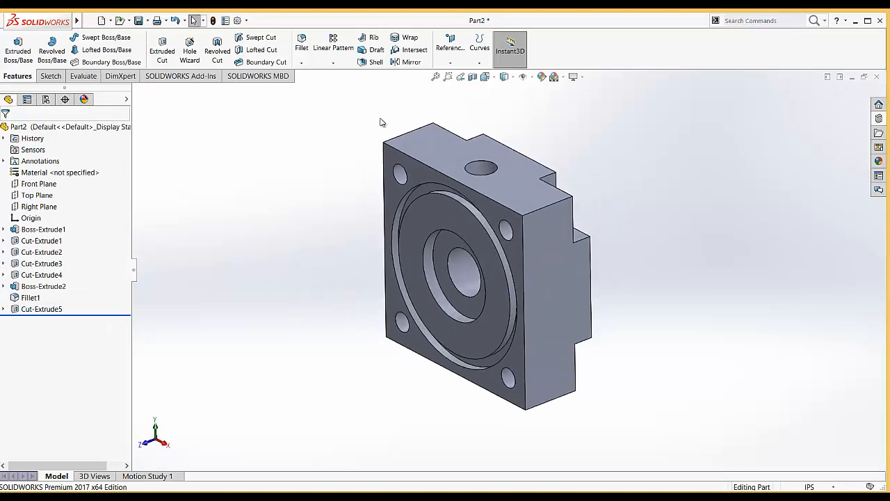
pyautogui.click(491, 78)
pyautogui.click(499, 115)
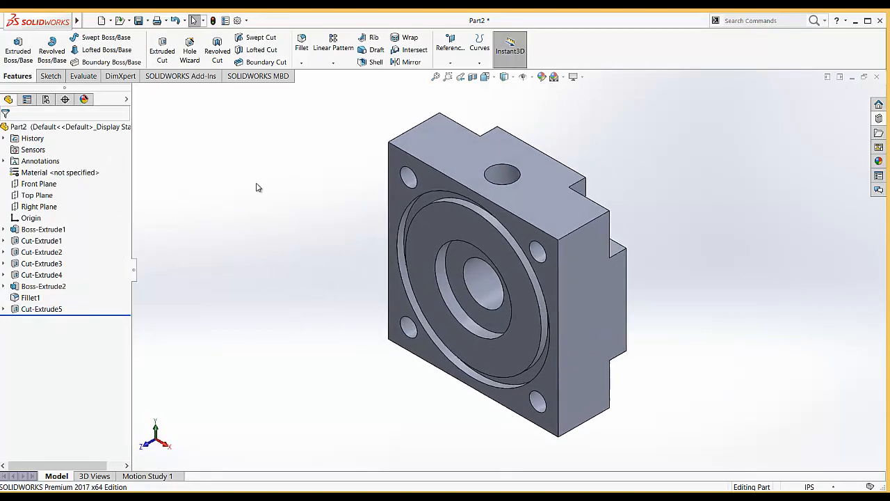
pyautogui.click(139, 21)
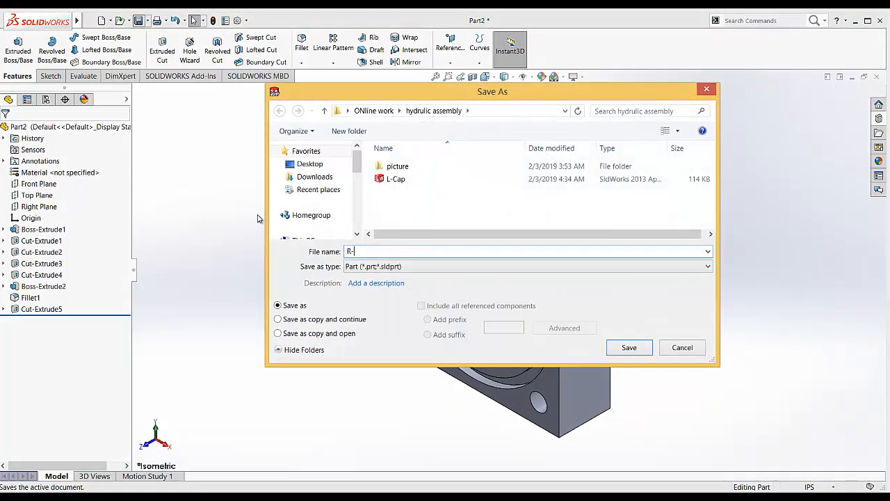
pyautogui.write('R-cap')
pyautogui.press('Return')
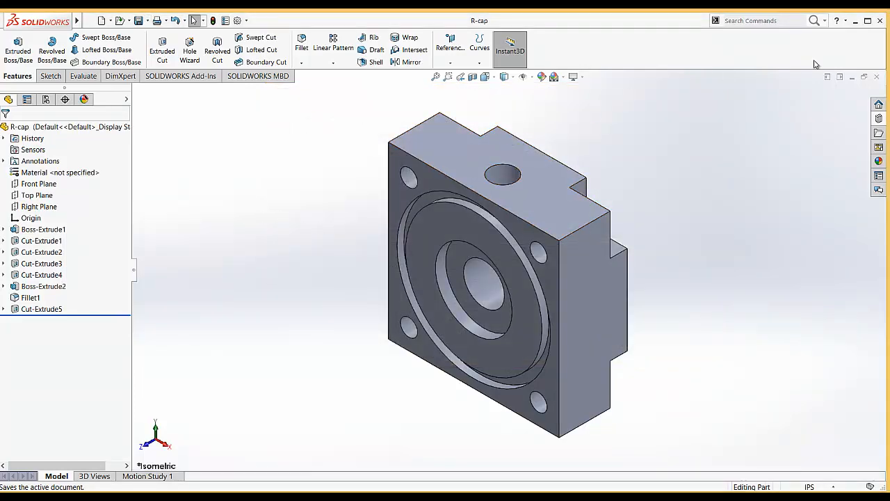
# Close the saved part and create a new part document
pyautogui.click(876, 76)
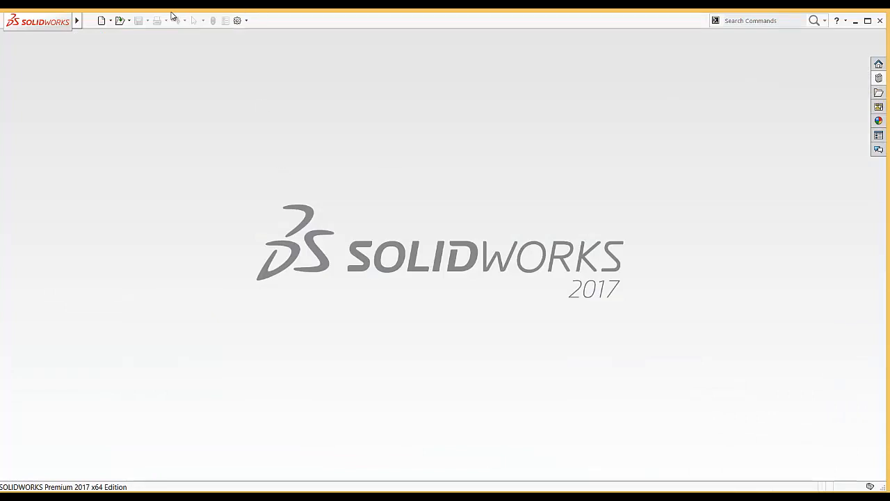
pyautogui.click(101, 20)
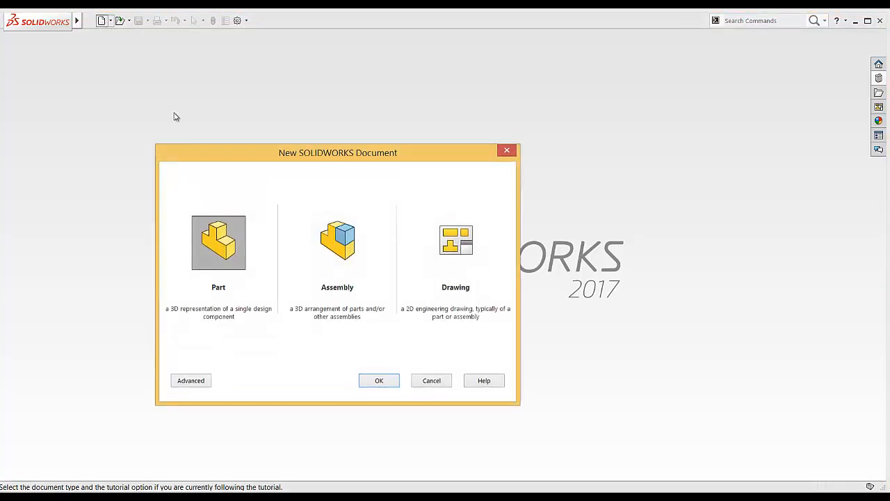
pyautogui.click(379, 381)
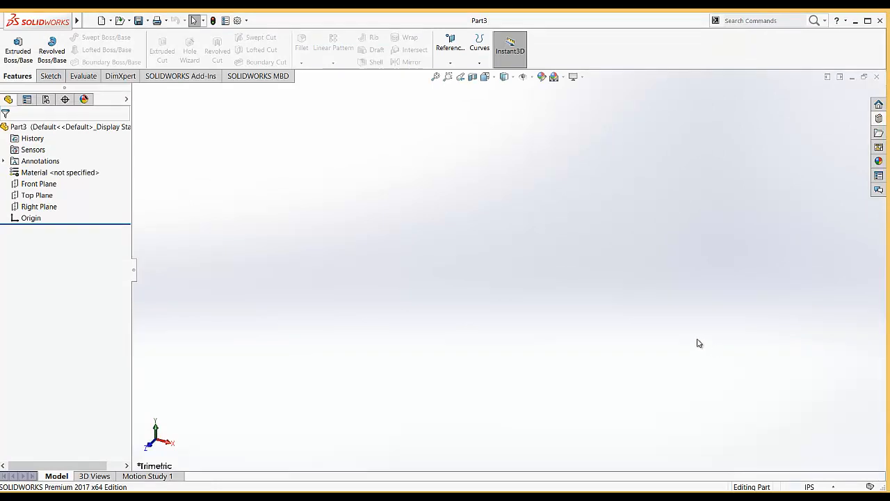
# Sketch two concentric circles centred on the origin on the Right Plane, with radii of about 2.20 in and 1.67 in
pyautogui.click(44, 78)
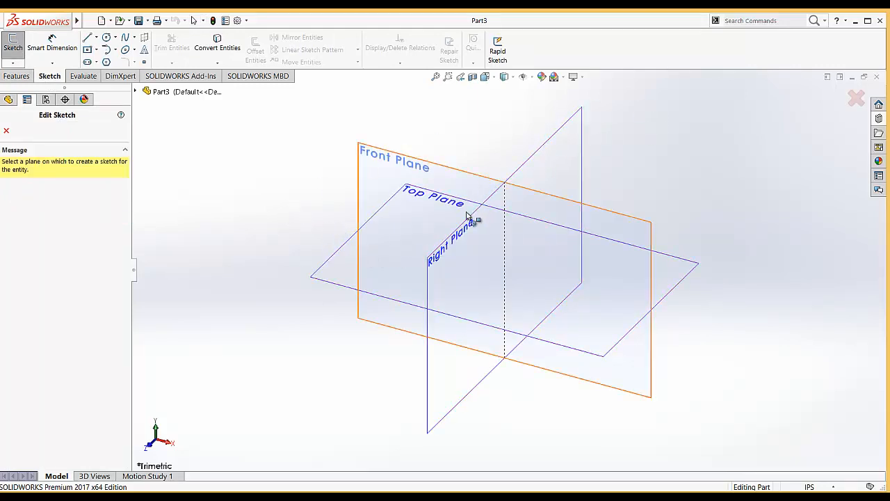
pyautogui.click(568, 142)
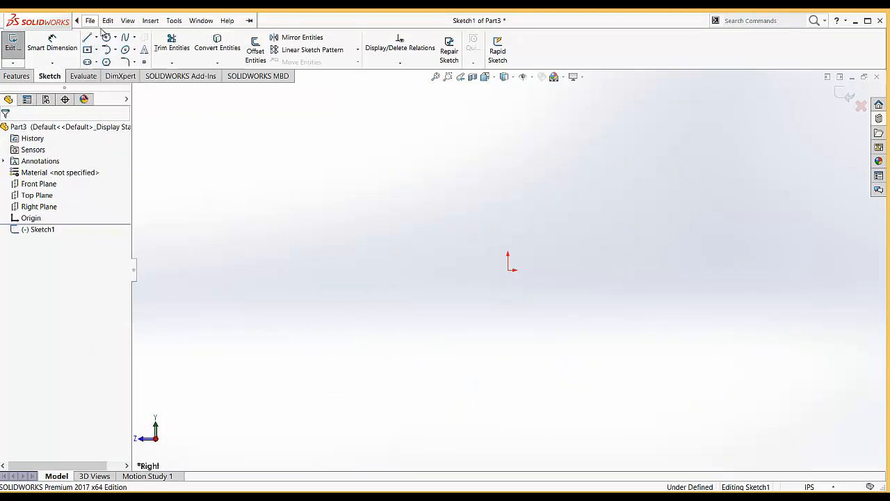
pyautogui.click(107, 20)
pyautogui.click(346, 97)
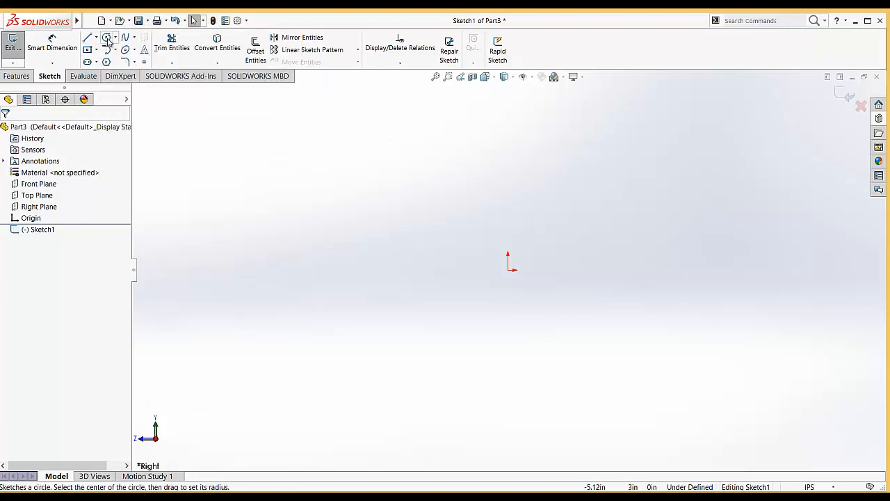
pyautogui.click(106, 37)
pyautogui.click(509, 270)
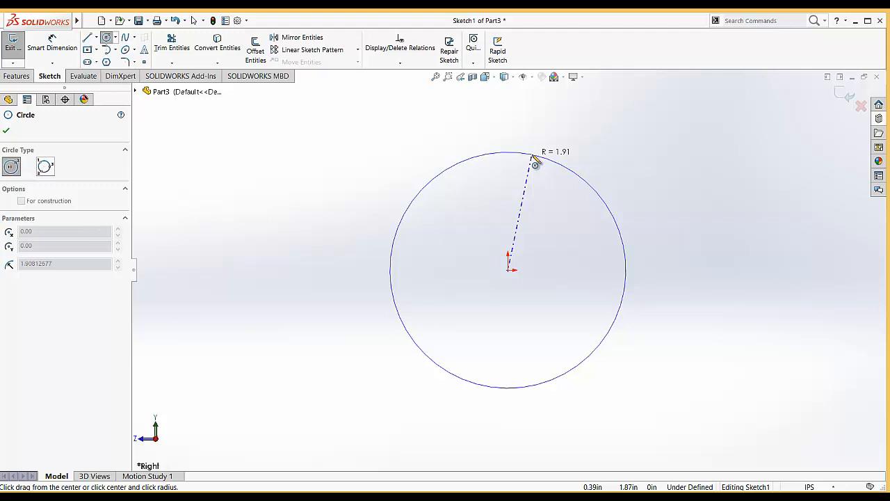
pyautogui.click(536, 136)
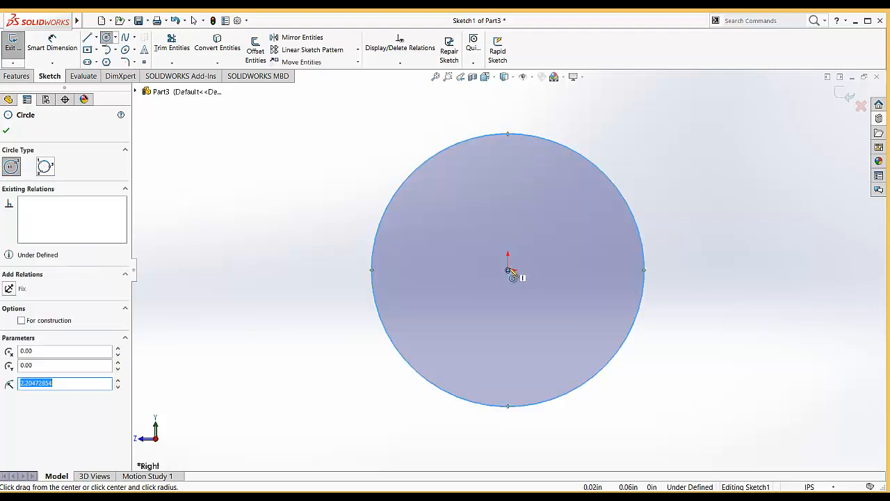
pyautogui.click(508, 270)
pyautogui.click(527, 175)
# Dimension the outer circle's diameter and set it to 4.75 in
pyautogui.click(52, 44)
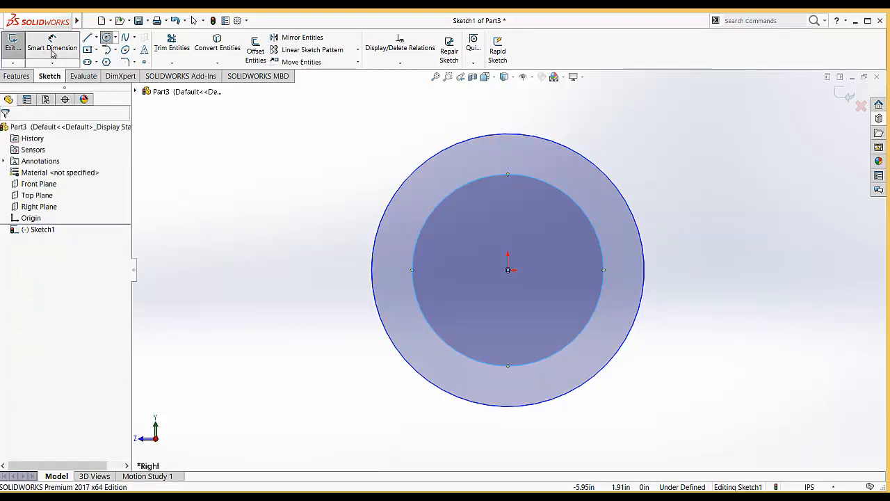
pyautogui.click(378, 242)
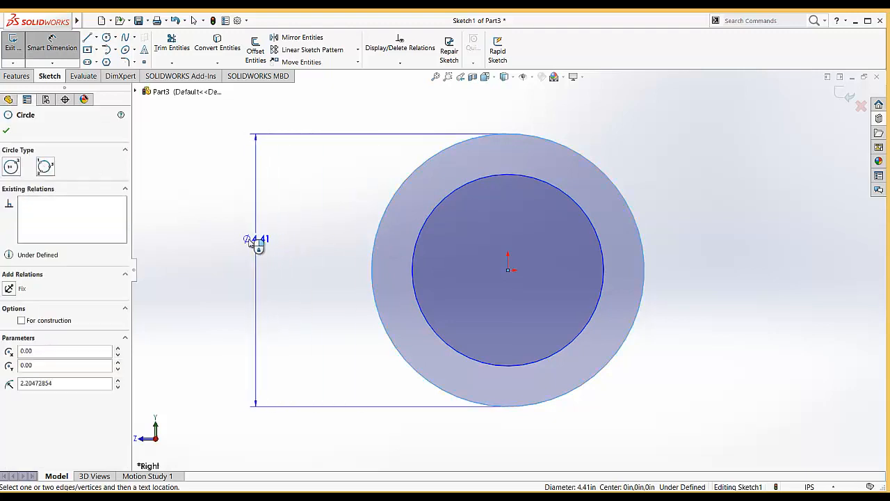
pyautogui.click(247, 241)
pyautogui.write('4.75')
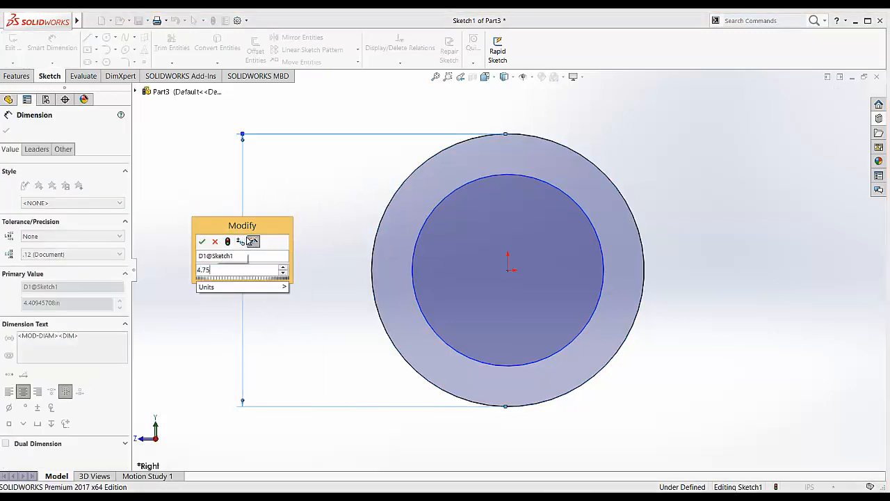
pyautogui.press('Return')
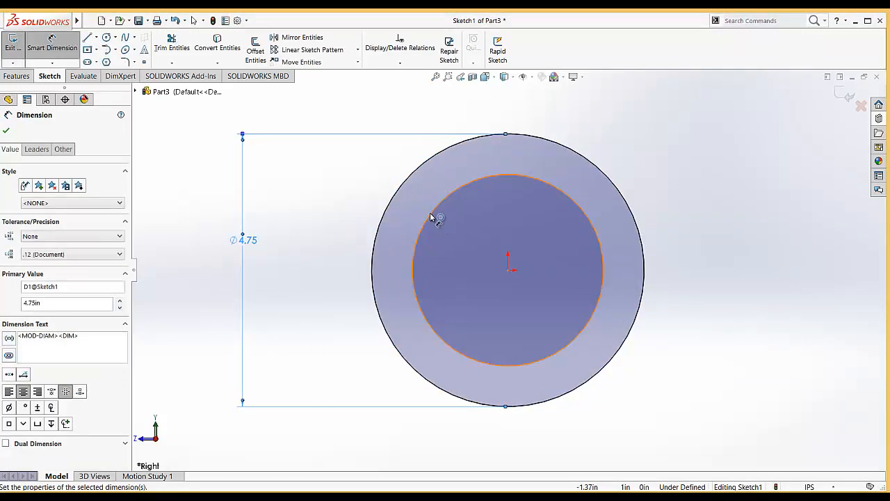
# Dimension the inner circle's diameter, set it to 4.00 in, and finish the sketch
pyautogui.click(431, 217)
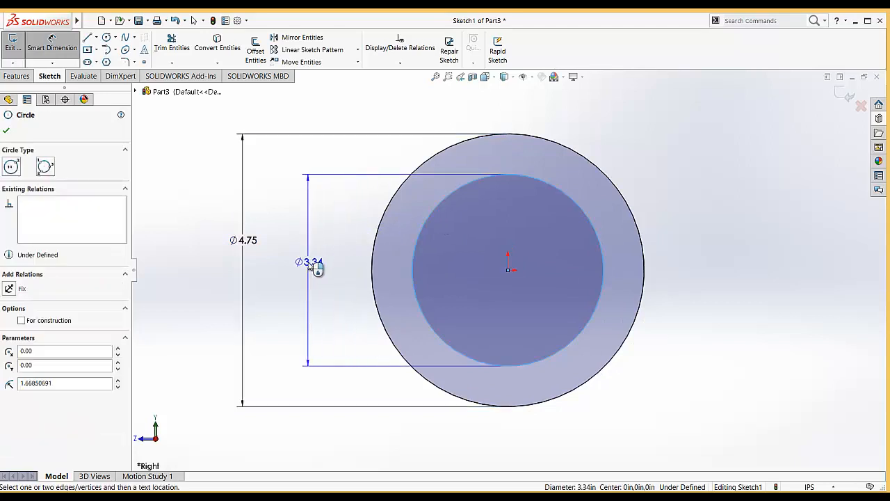
pyautogui.click(314, 267)
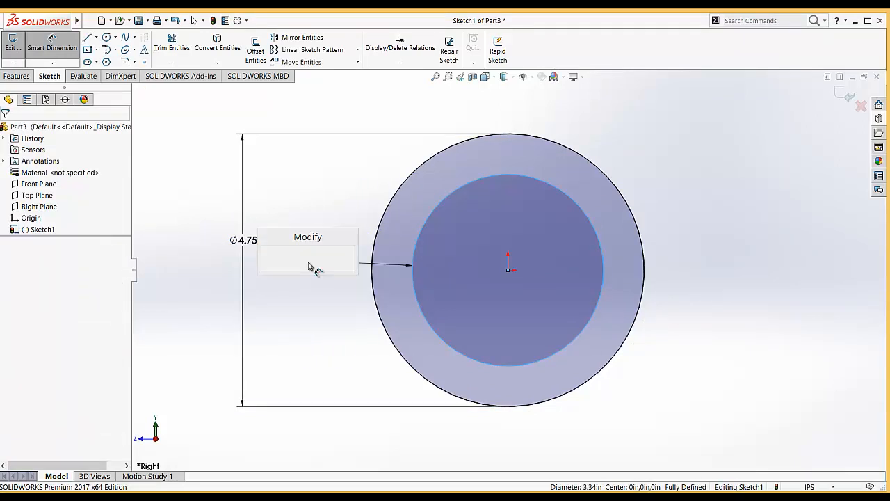
pyautogui.write('4')
pyautogui.press('Return')
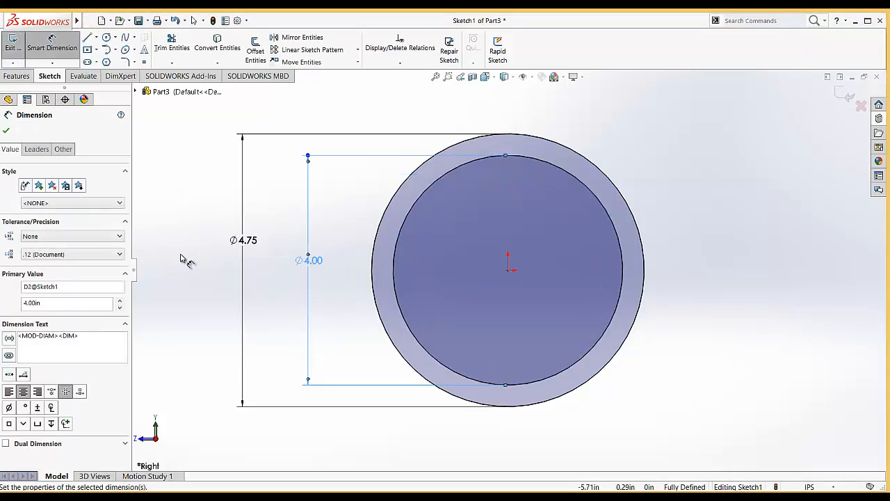
pyautogui.click(13, 43)
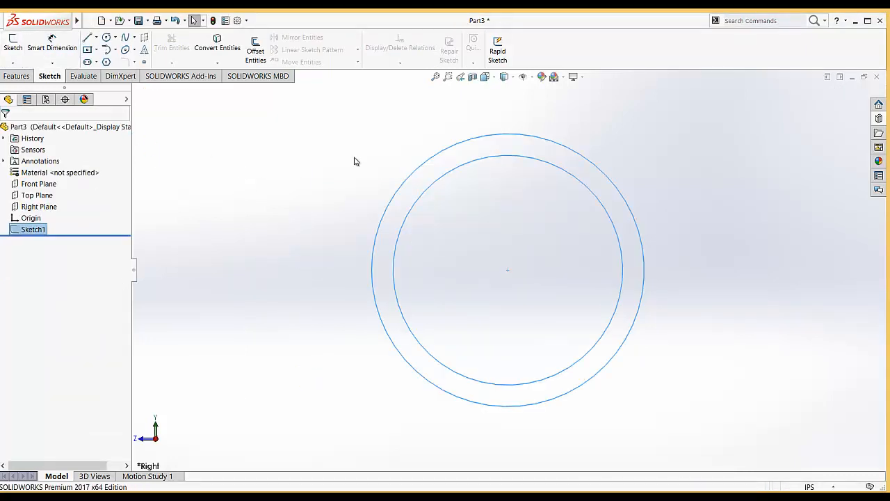
# Extrude the ring sketch 7 in with the Mid Plane end condition to form the tube
pyautogui.click(487, 78)
pyautogui.click(541, 106)
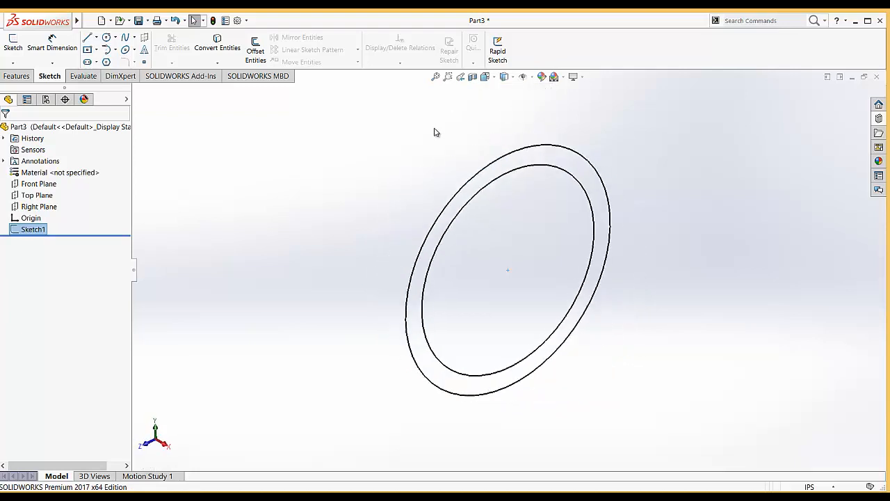
pyautogui.click(17, 76)
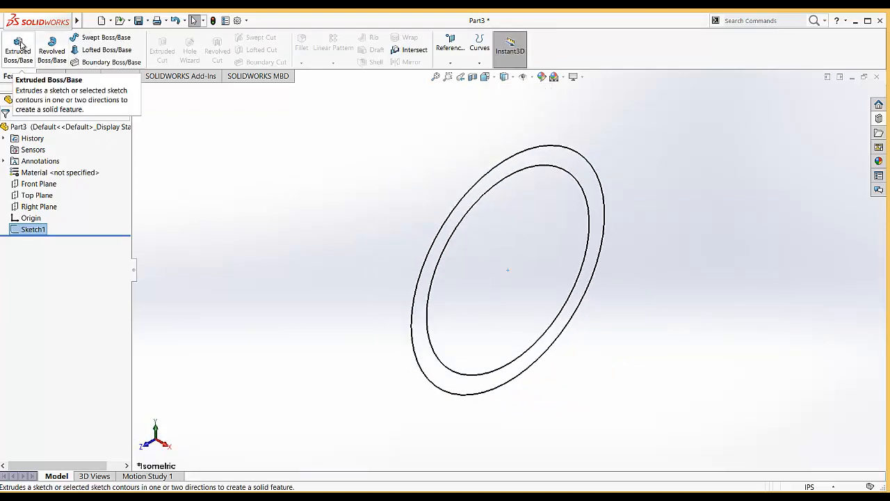
pyautogui.click(19, 46)
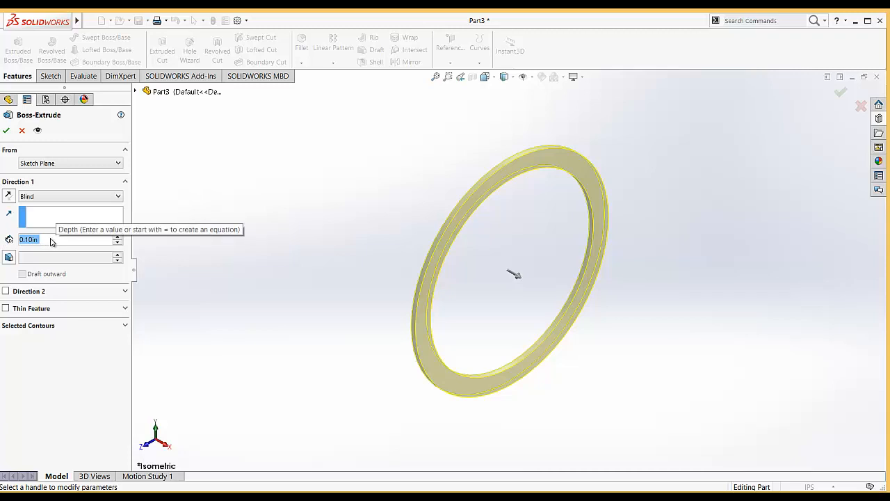
pyautogui.write('7')
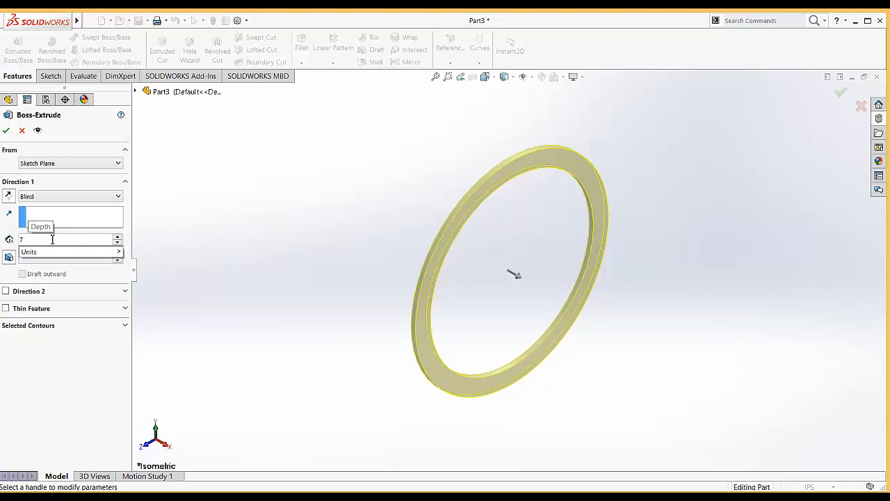
pyautogui.press('Return')
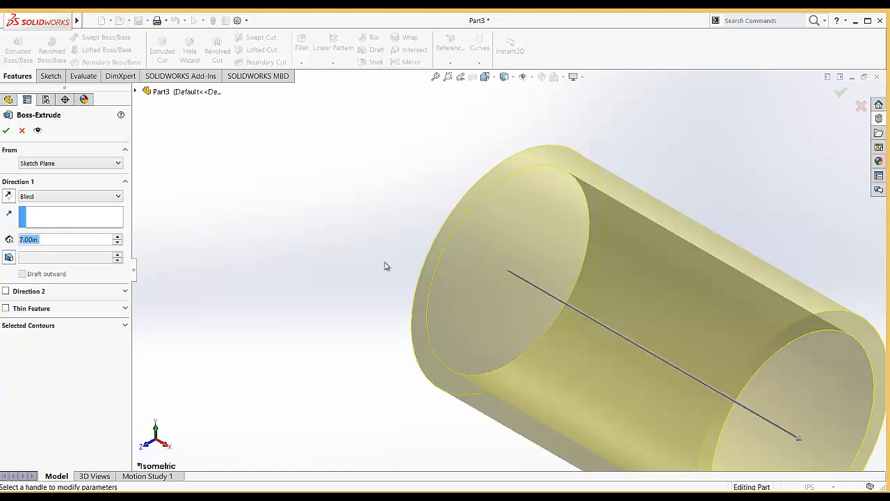
pyautogui.scroll(1, 384, 262)
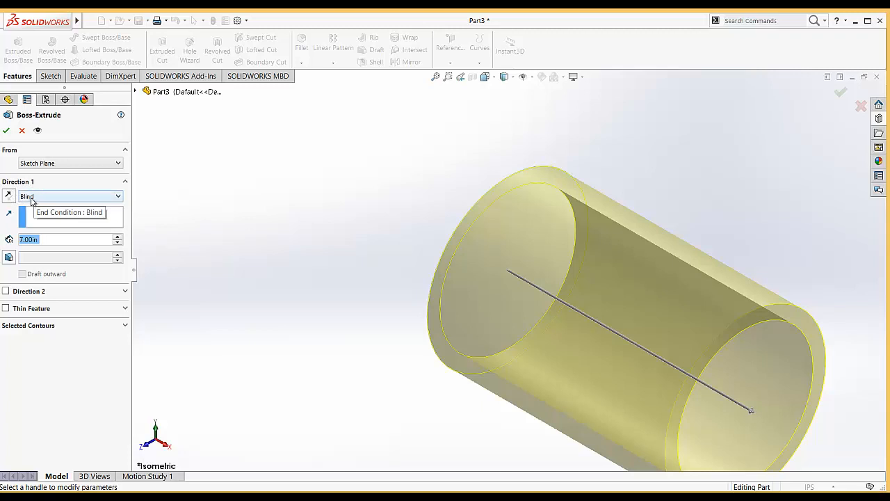
pyautogui.click(120, 197)
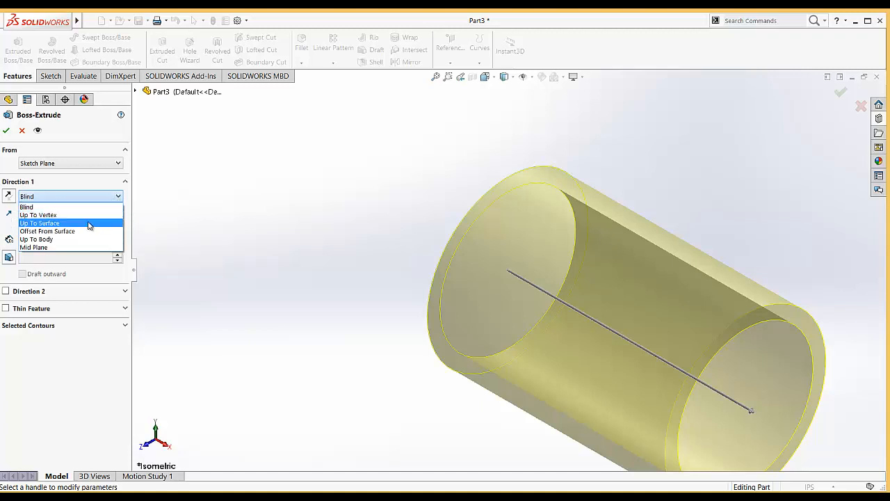
pyautogui.click(39, 247)
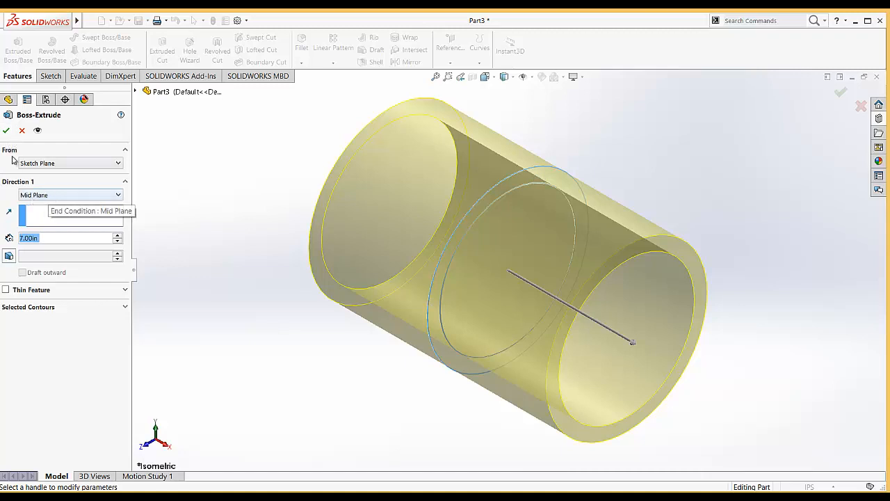
pyautogui.click(7, 130)
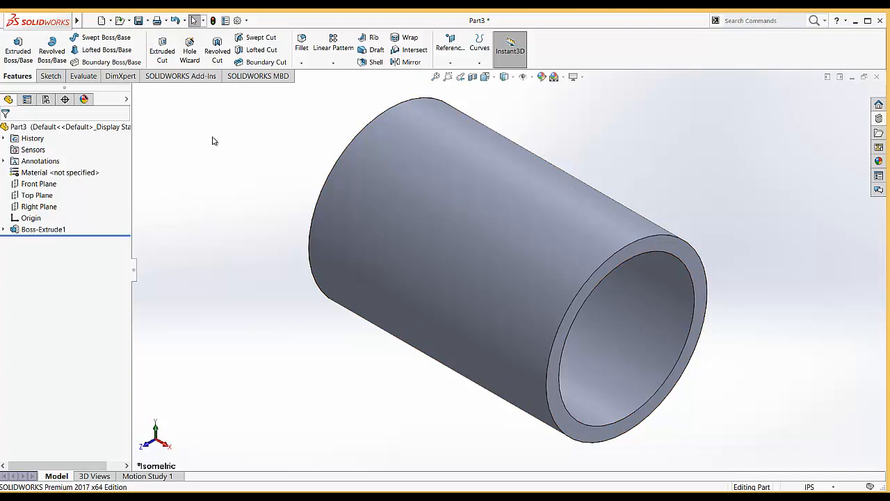
# Sketch a circle with a radius of about 2.14 in on the tube's end face, centred on the origin
pyautogui.click(51, 77)
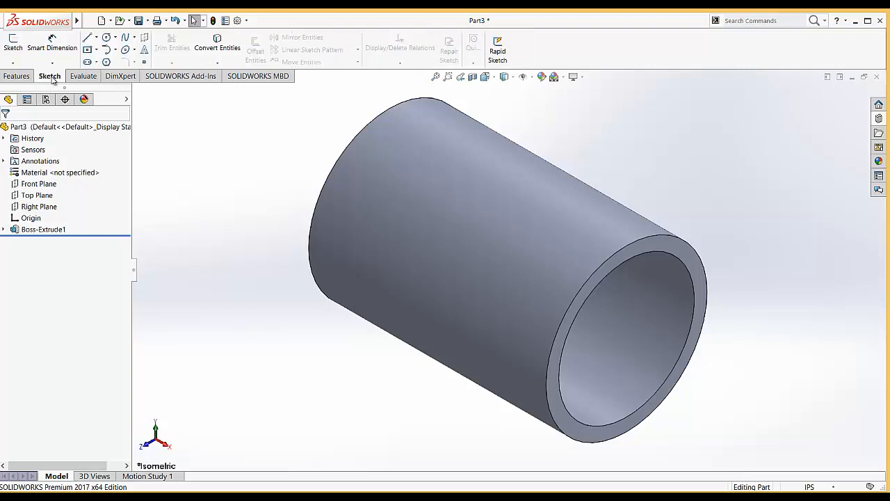
pyautogui.click(20, 52)
pyautogui.click(697, 258)
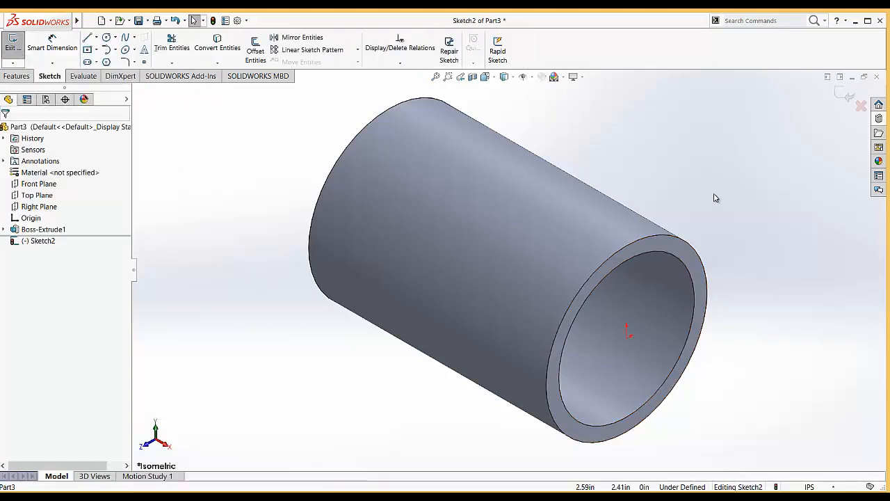
pyautogui.click(490, 80)
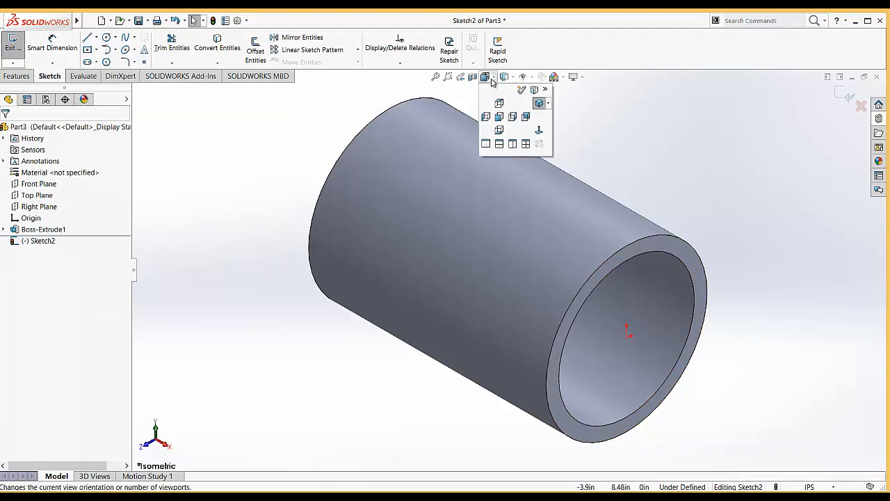
pyautogui.click(538, 130)
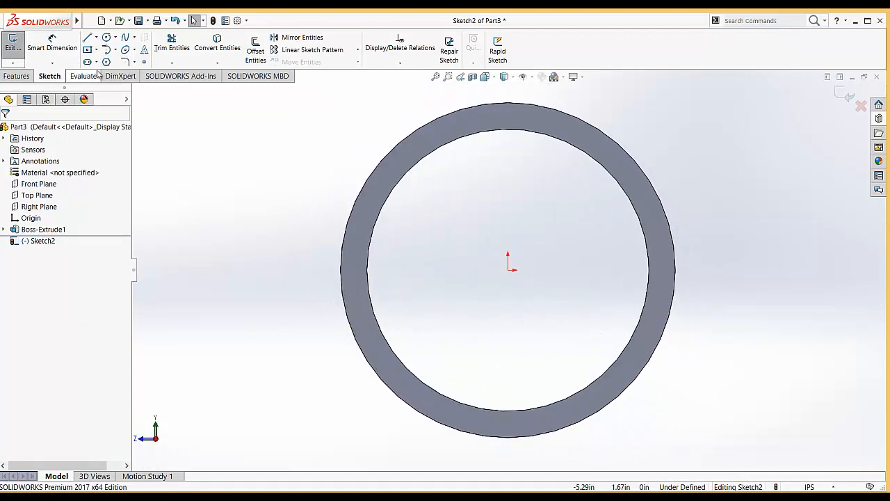
pyautogui.click(106, 37)
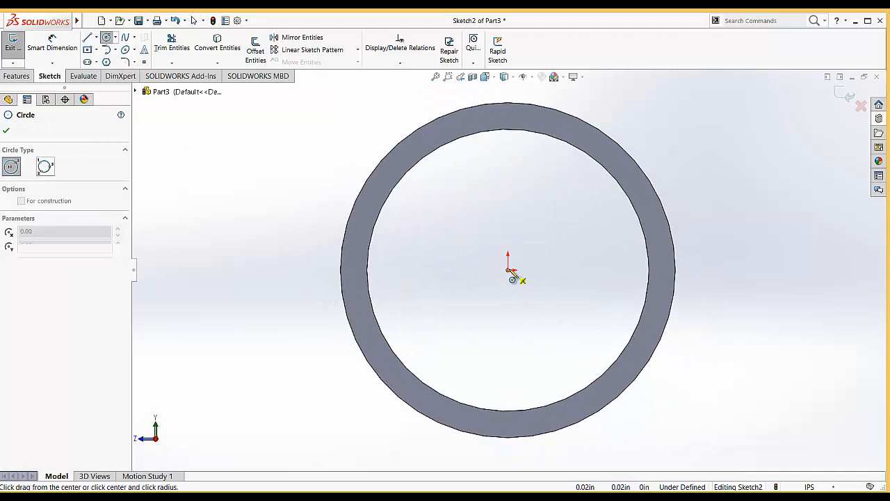
pyautogui.click(510, 271)
pyautogui.click(508, 119)
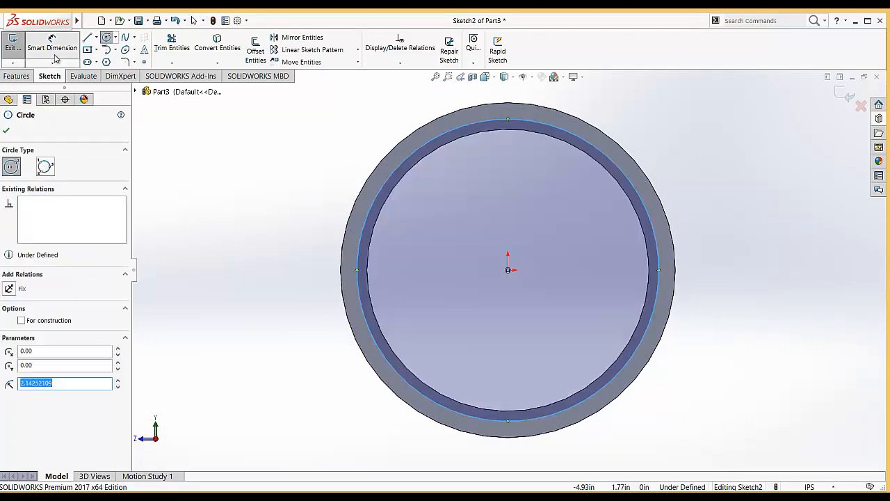
# Dimension the end-face circle's diameter and set it to 4.5 in
pyautogui.click(55, 57)
pyautogui.click(404, 165)
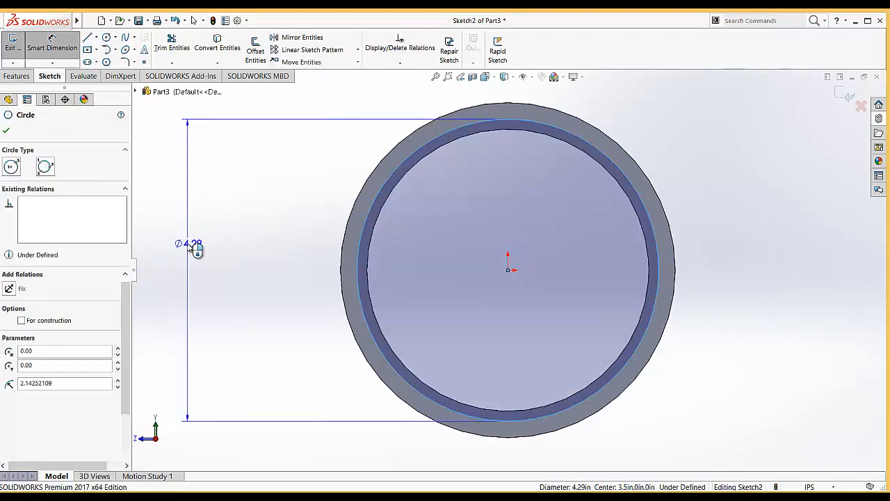
pyautogui.click(192, 244)
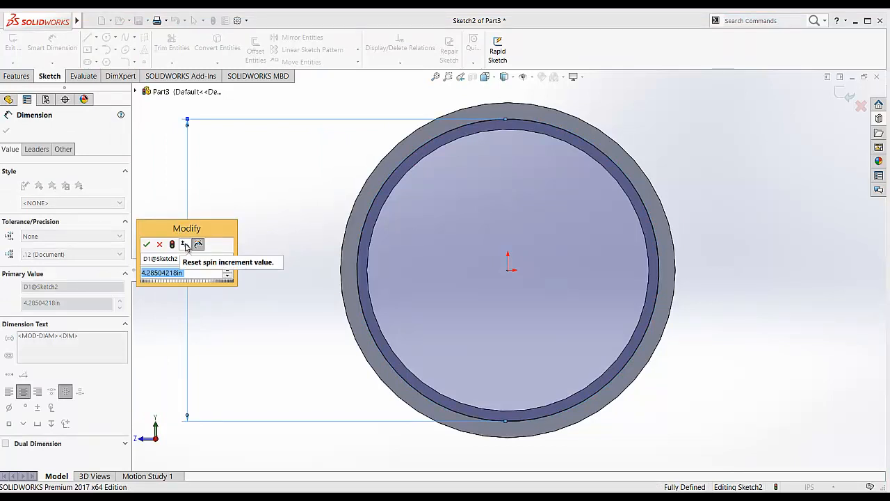
pyautogui.write('4.5')
pyautogui.press('Return')
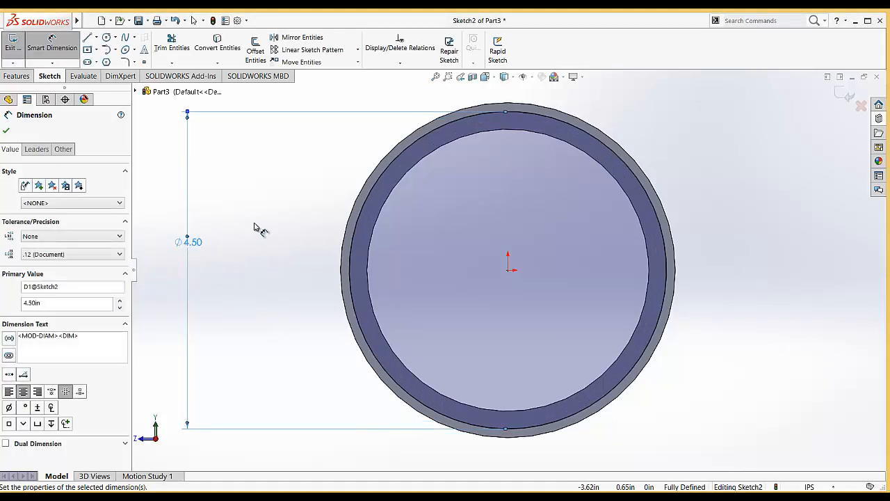
pyautogui.press('Escape')
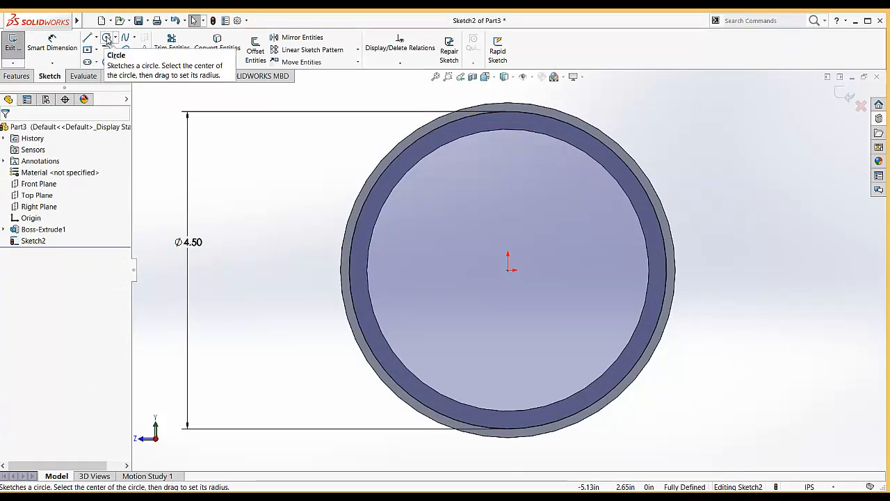
# Sketch a second, larger circle centred on the origin and dimension its diameter to 4.75 in
pyautogui.click(106, 38)
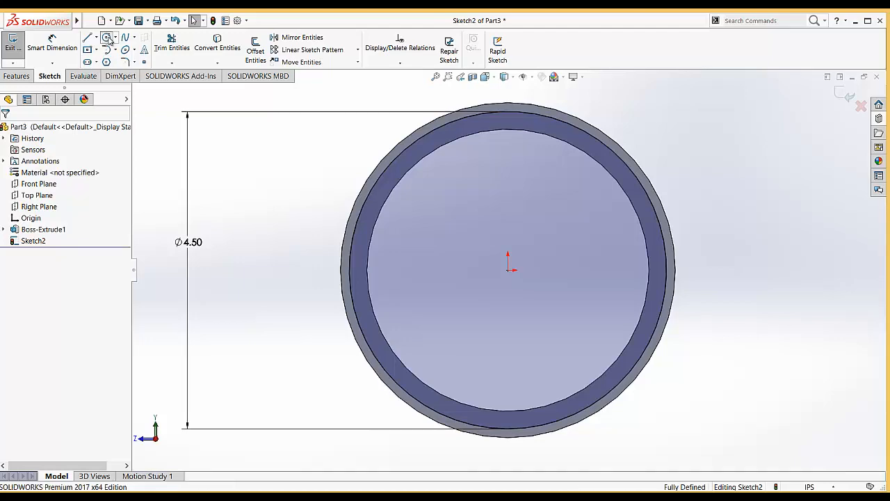
pyautogui.click(509, 270)
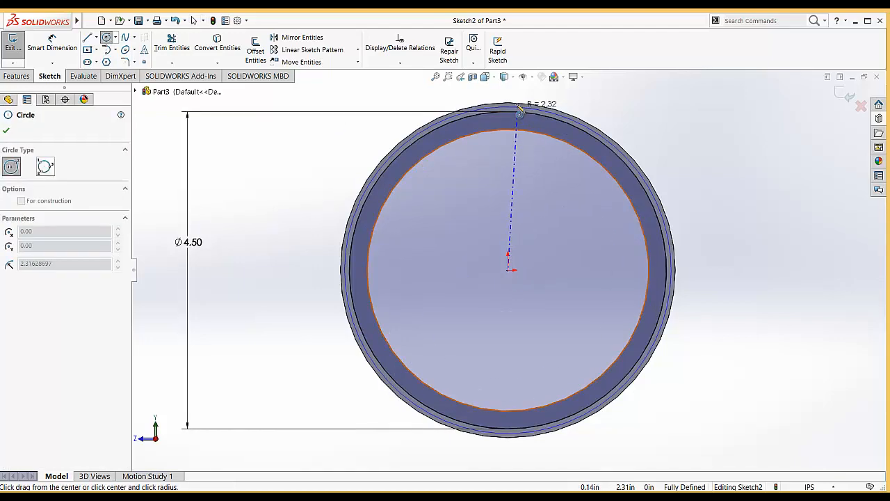
pyautogui.click(515, 96)
pyautogui.click(52, 43)
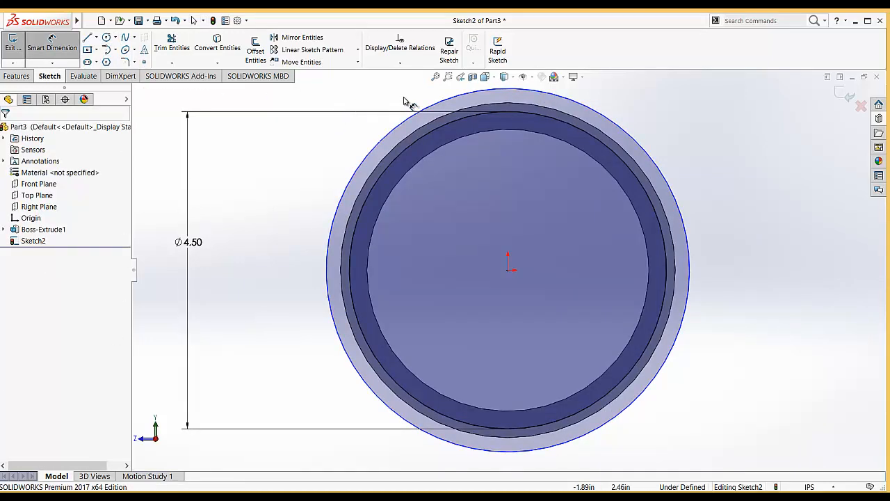
pyautogui.click(411, 106)
pyautogui.click(167, 198)
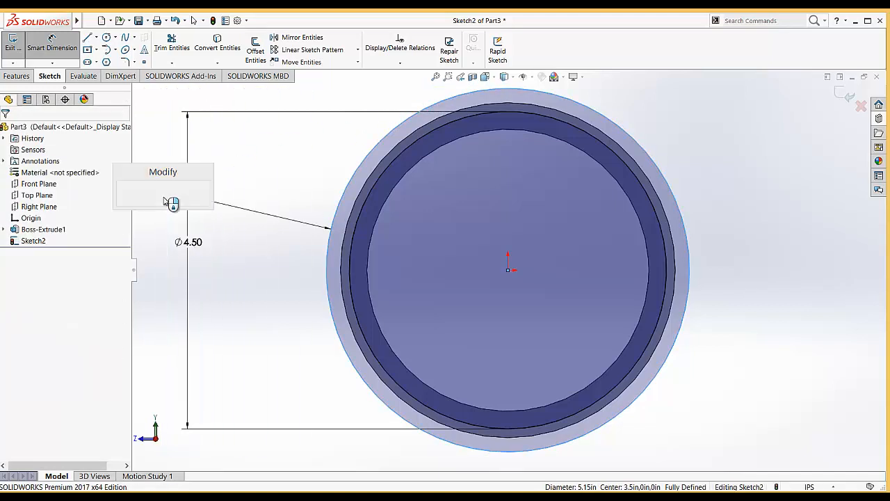
pyautogui.write('4.75')
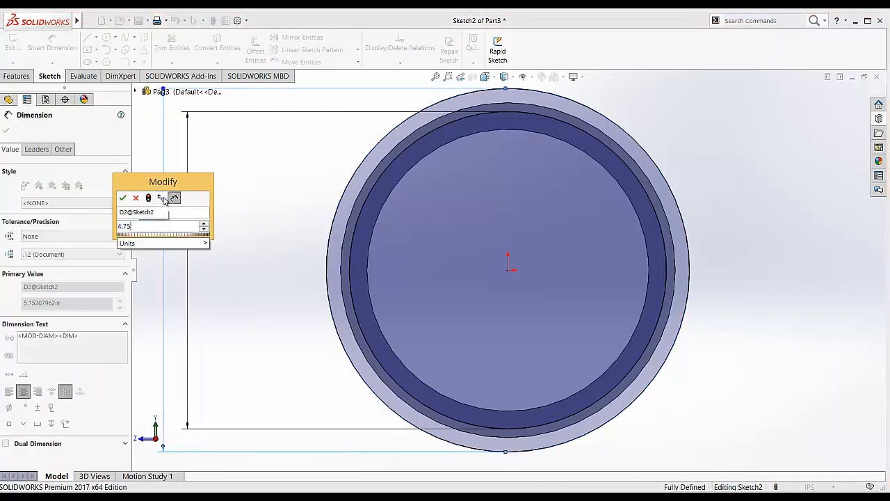
pyautogui.press('Return')
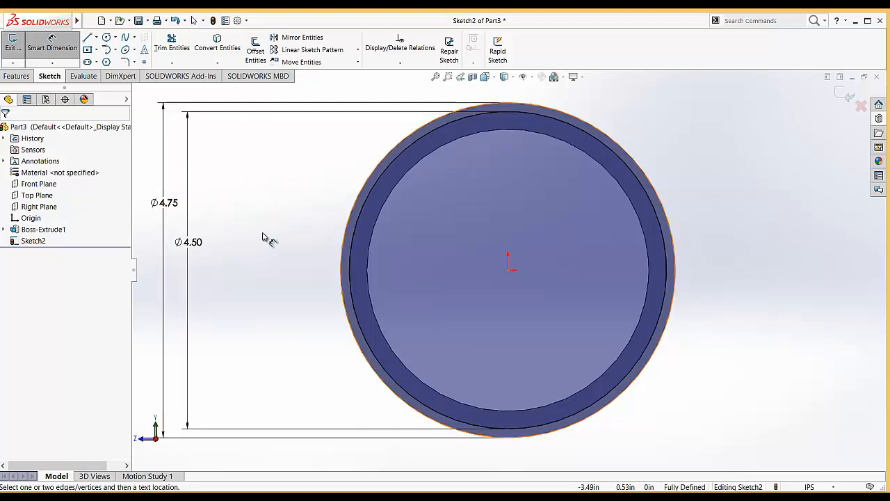
pyautogui.press('Escape')
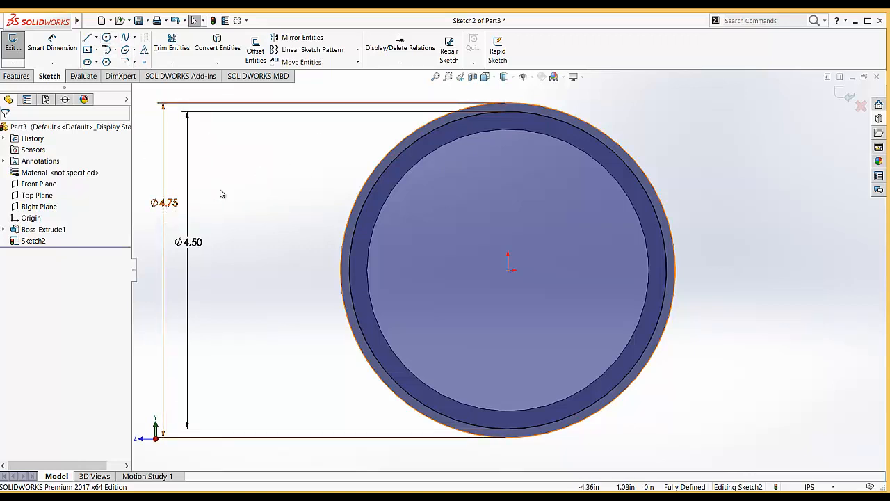
# Delete the 4.75 in circle from the end-face sketch
pyautogui.rightClick(161, 202)
pyautogui.click(303, 158)
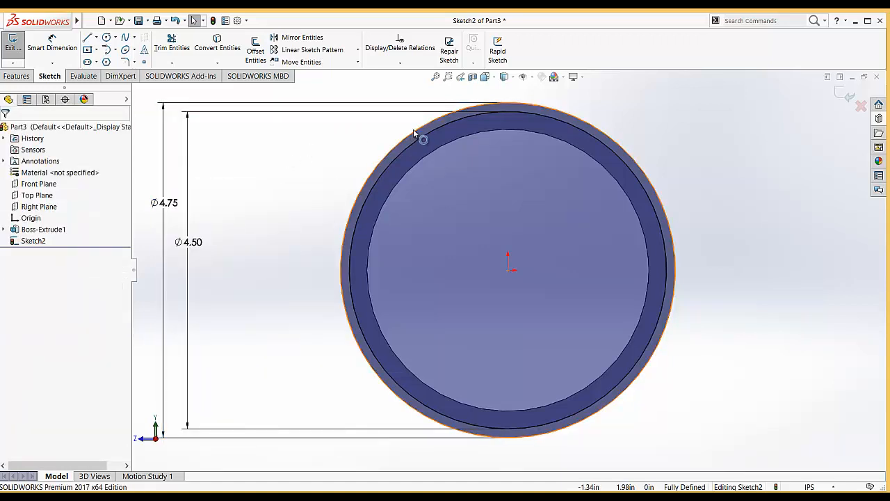
pyautogui.click(413, 129)
pyautogui.rightClick(416, 130)
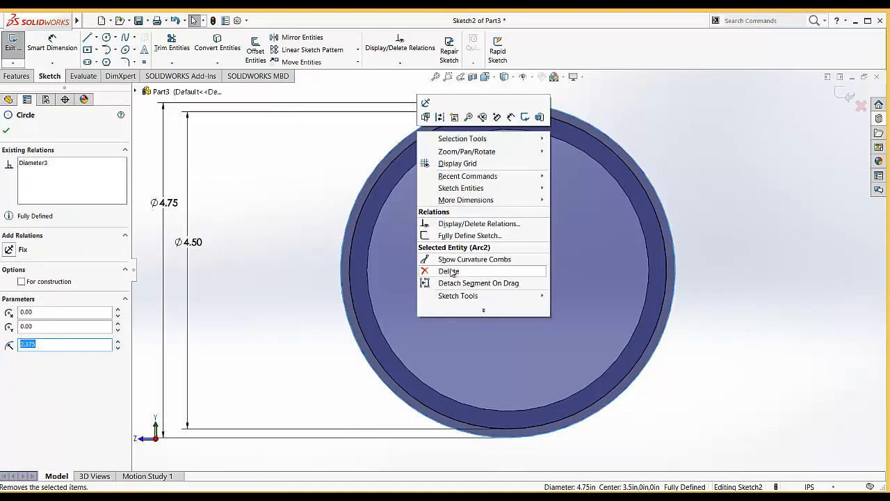
pyautogui.click(451, 272)
pyautogui.click(390, 260)
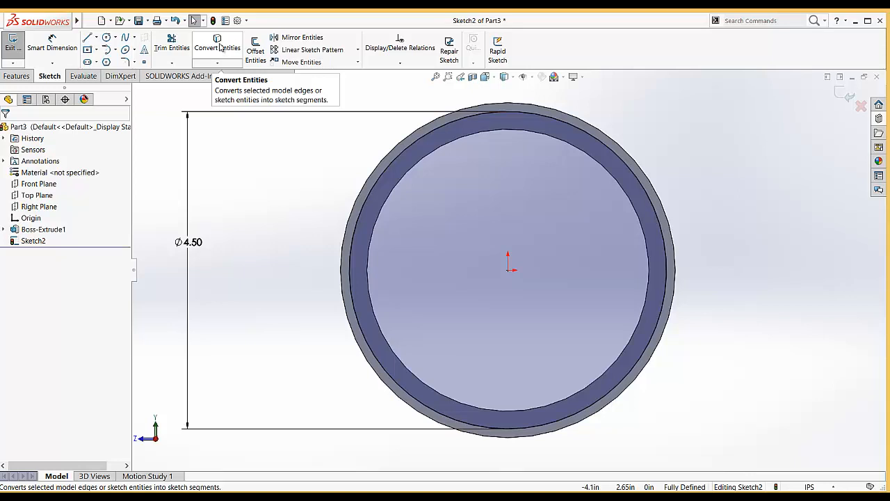
# Convert the tube's outer circular edge into a sketch circle and finish the sketch
pyautogui.click(219, 46)
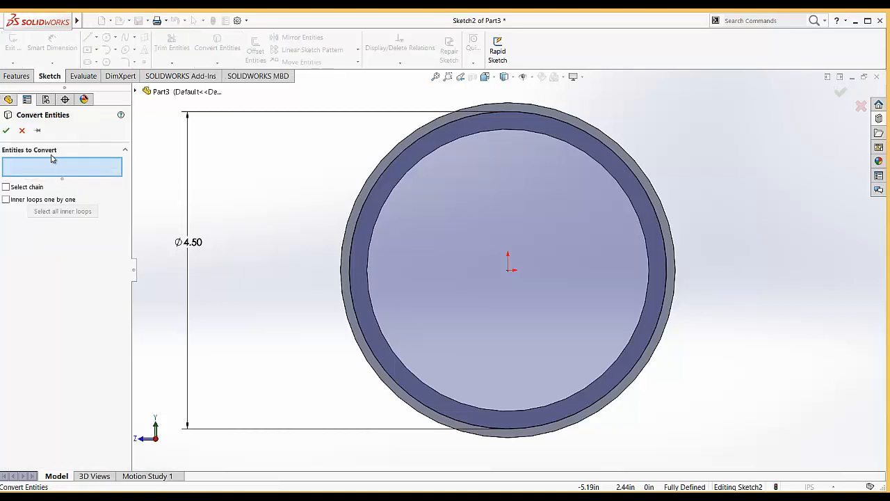
pyautogui.click(409, 137)
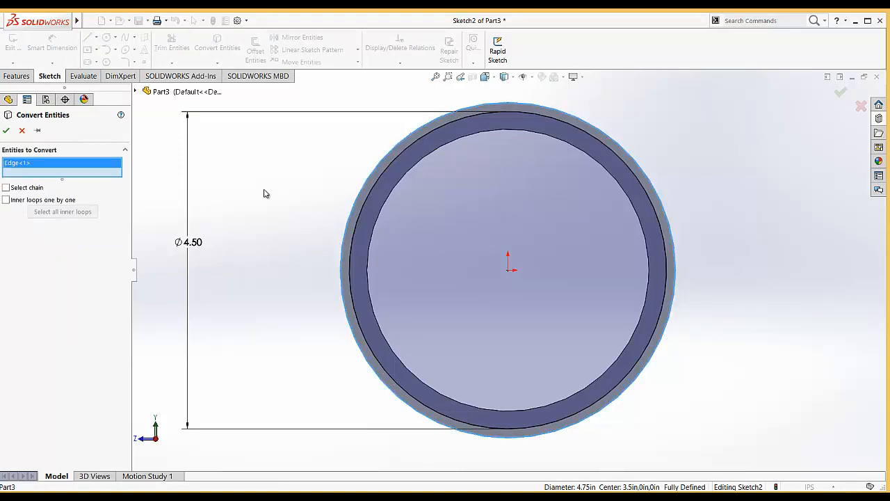
pyautogui.click(7, 131)
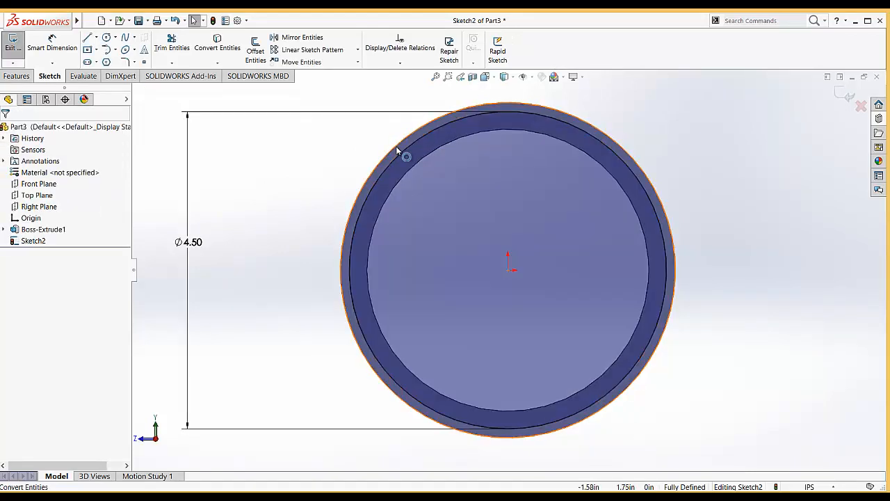
pyautogui.click(12, 43)
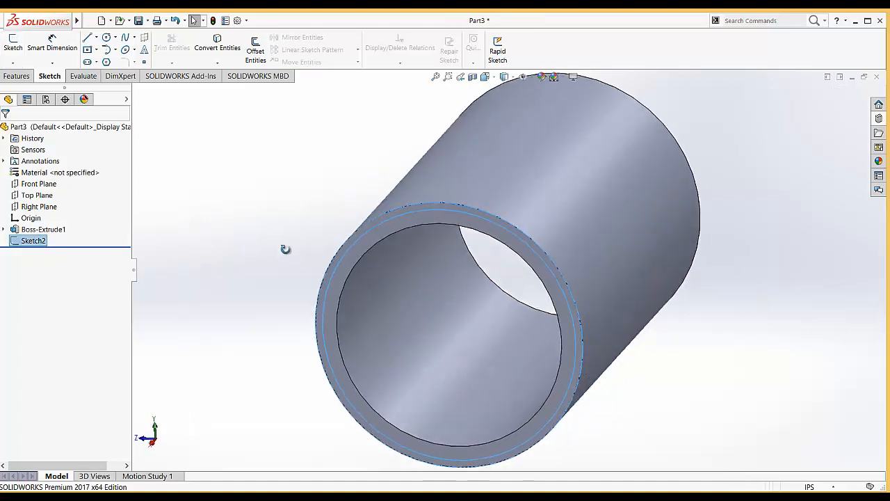
# Cut-extrude the ring between the 4.5 in circle and the tube's outer edge to a blind depth of 0.4 in
pyautogui.click(33, 240)
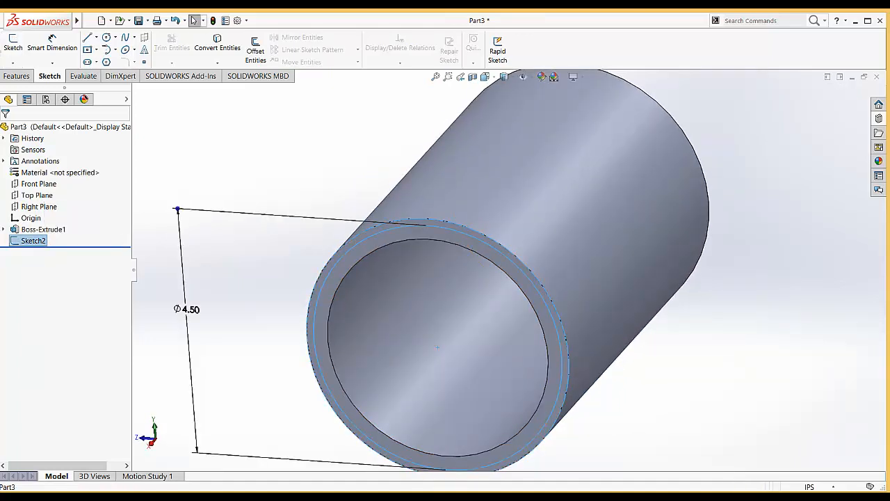
pyautogui.click(16, 77)
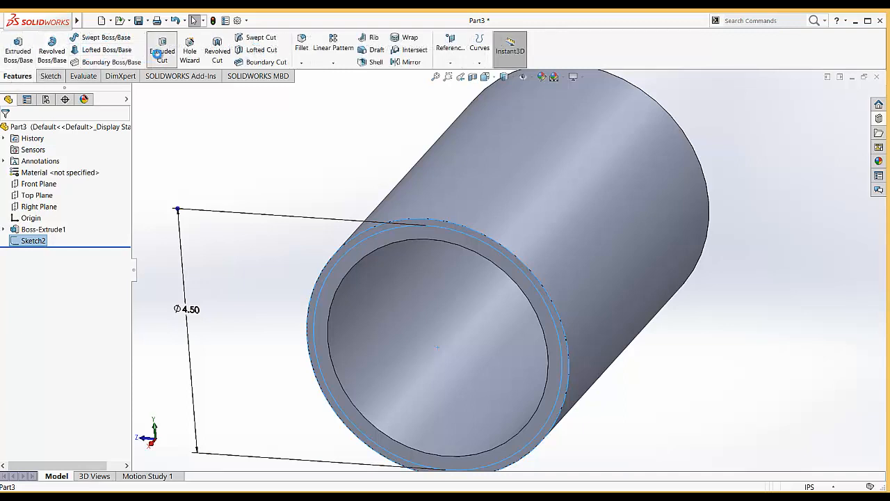
pyautogui.click(162, 50)
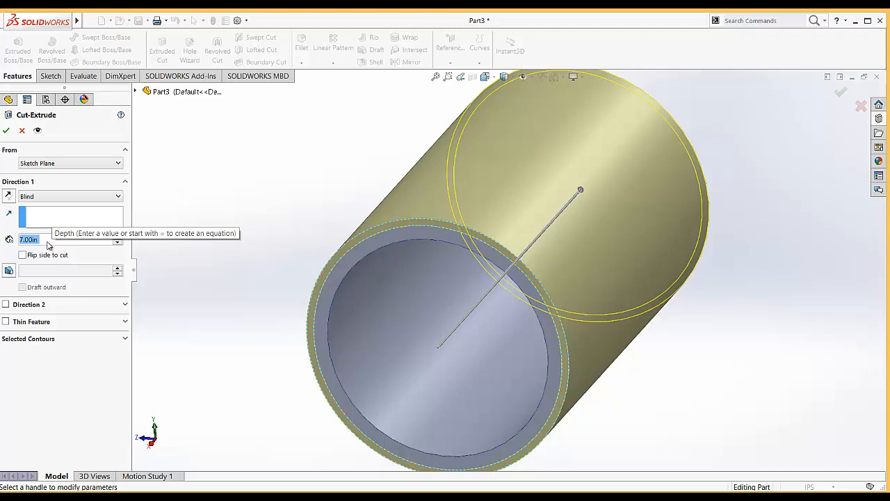
pyautogui.write('0.4')
pyautogui.press('Return')
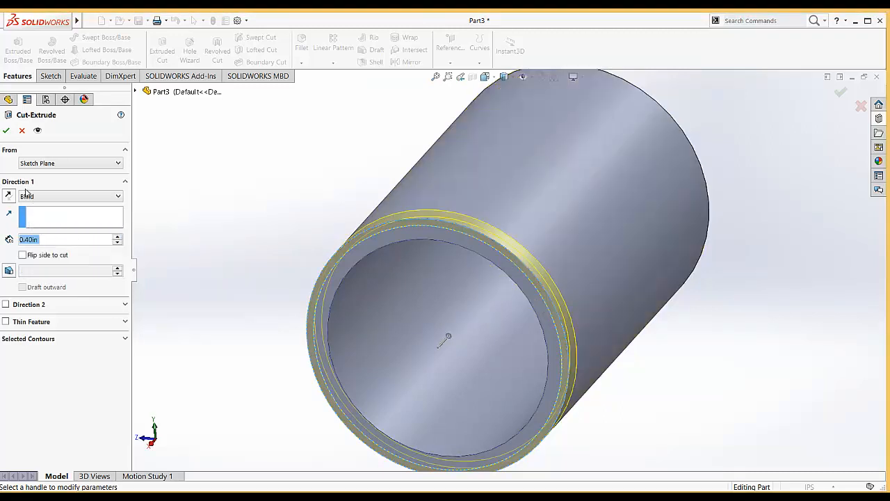
pyautogui.click(7, 131)
pyautogui.press('f')
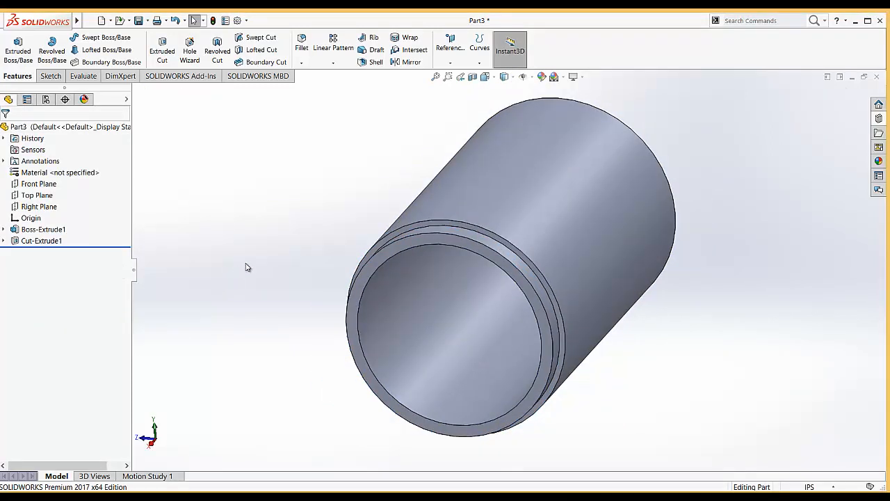
# Mirror the end-step cut about the Right Plane onto the tube's opposite end
pyautogui.moveTo(292, 245); pyautogui.dragTo(264, 266, button='middle')
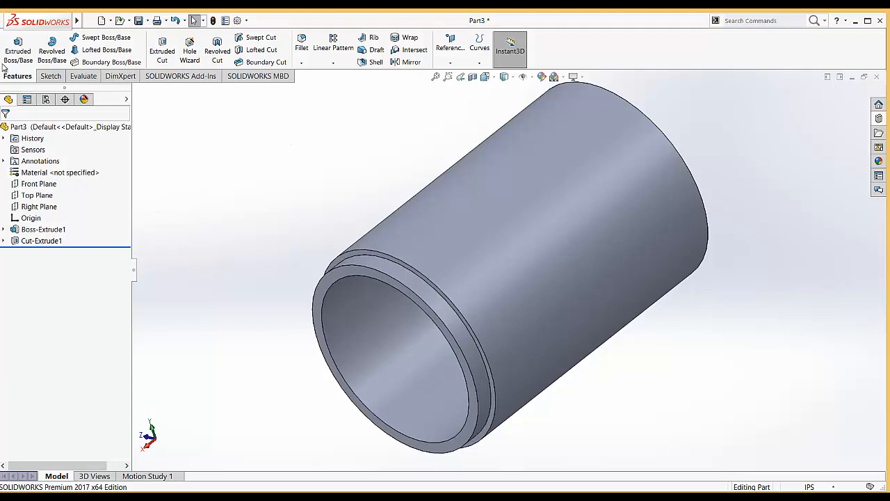
pyautogui.click(40, 76)
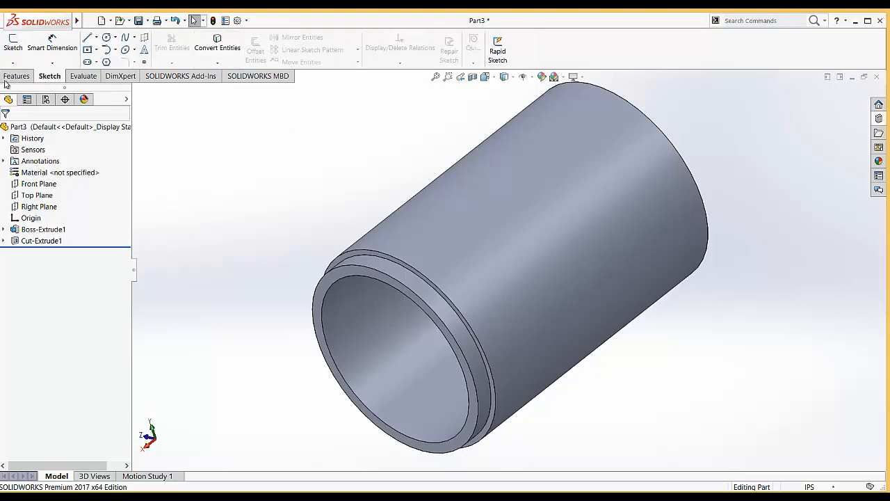
pyautogui.click(16, 76)
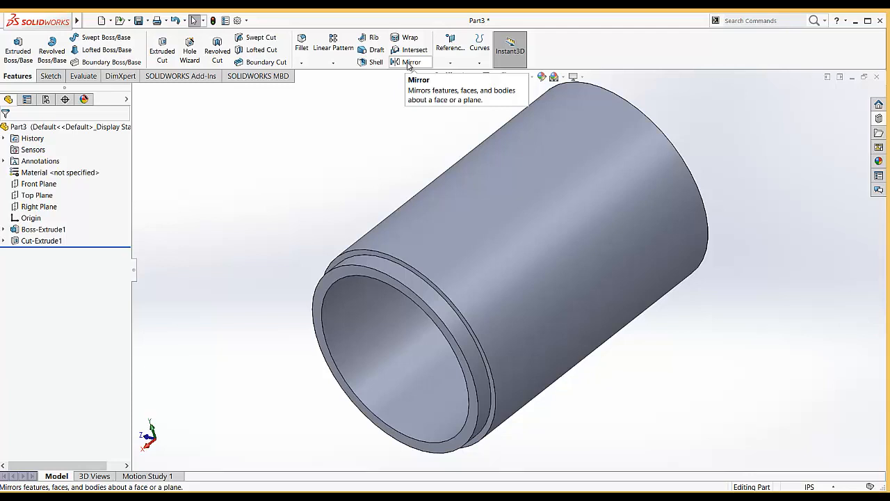
pyautogui.click(410, 62)
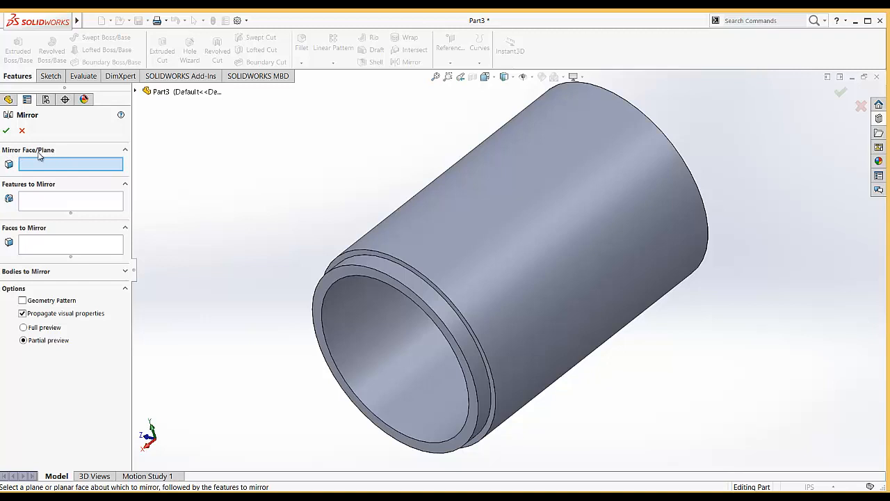
pyautogui.click(135, 91)
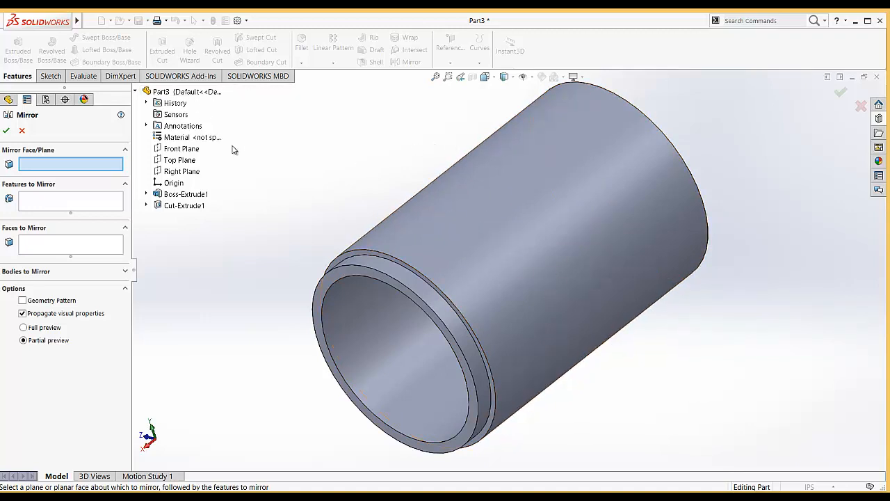
pyautogui.click(190, 175)
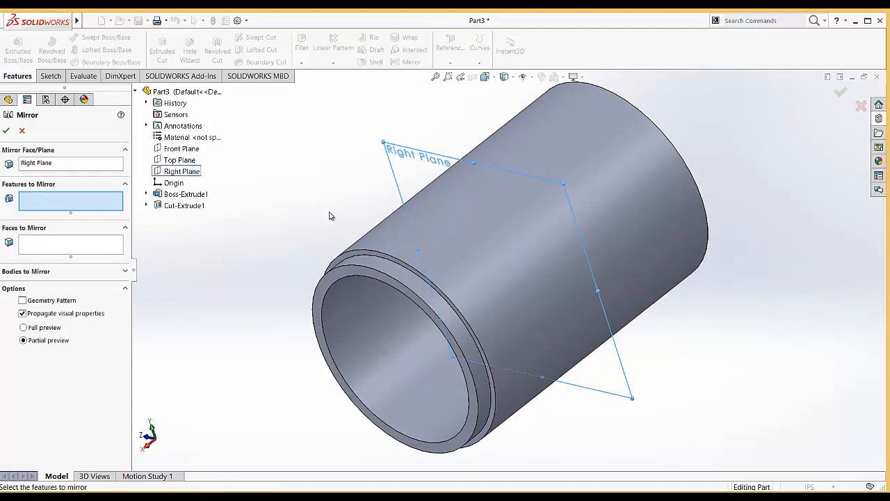
pyautogui.moveTo(332, 217); pyautogui.dragTo(351, 217, button='middle')
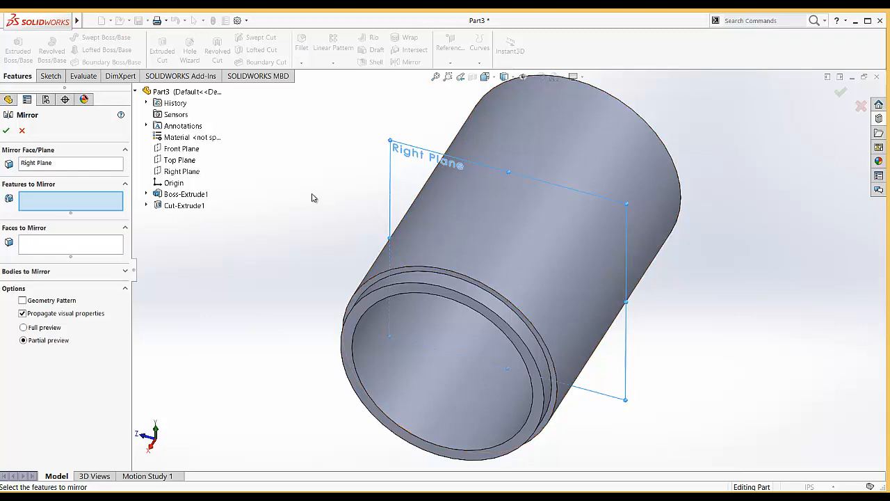
pyautogui.click(61, 164)
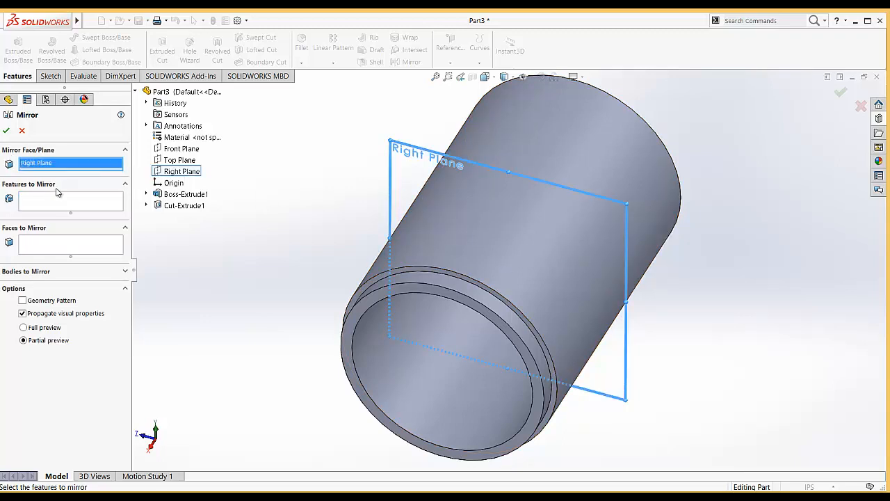
pyautogui.click(51, 202)
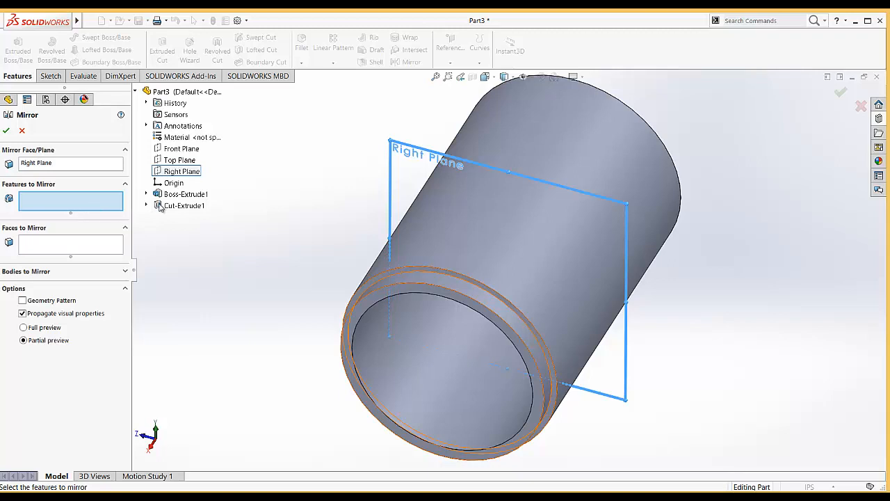
pyautogui.click(185, 205)
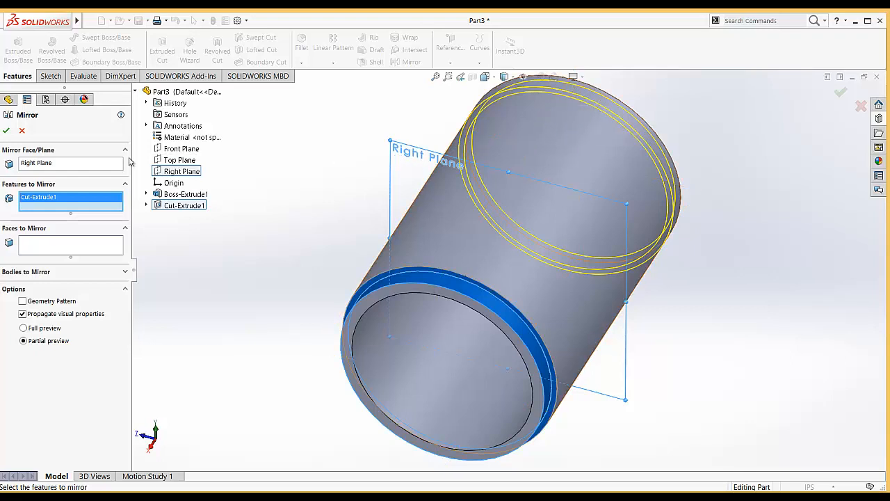
pyautogui.click(6, 130)
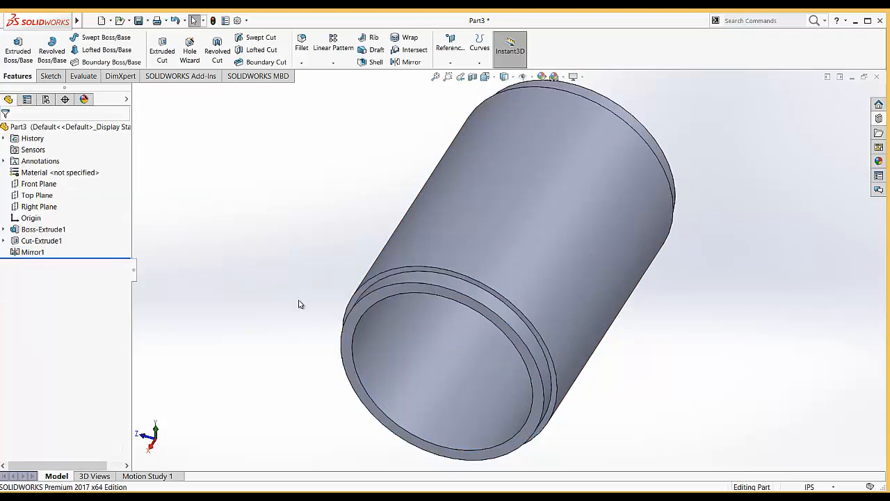
# Save the tube part as Cylinder in the hydrulic assembly folder and close it
pyautogui.moveTo(300, 304); pyautogui.dragTo(217, 163, button='middle')
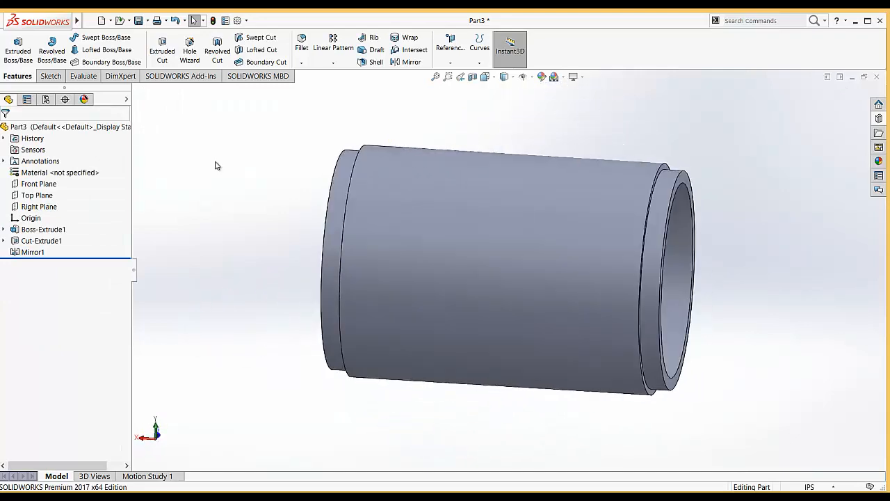
pyautogui.click(138, 20)
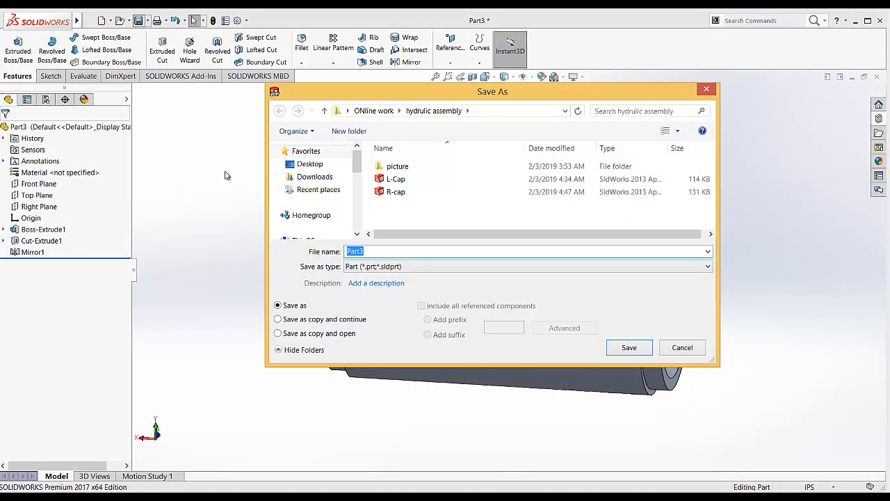
pyautogui.write('Cylinder')
pyautogui.press('Return')
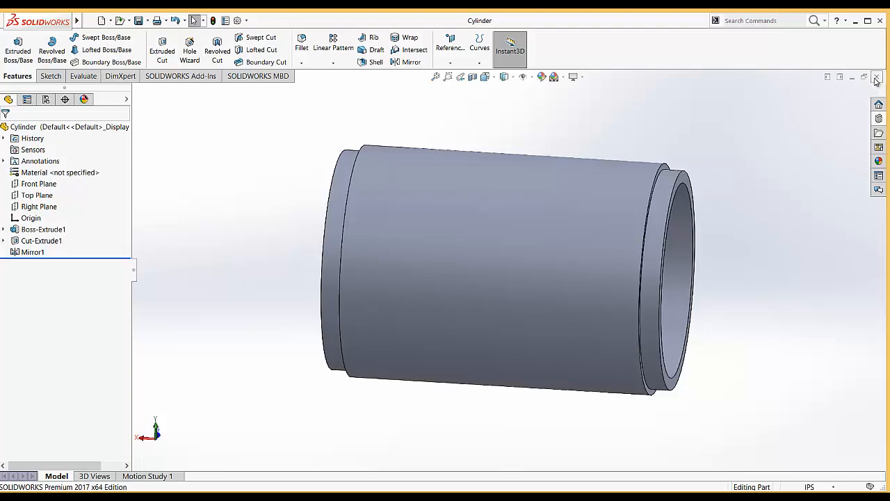
pyautogui.click(875, 78)
pyautogui.click(102, 21)
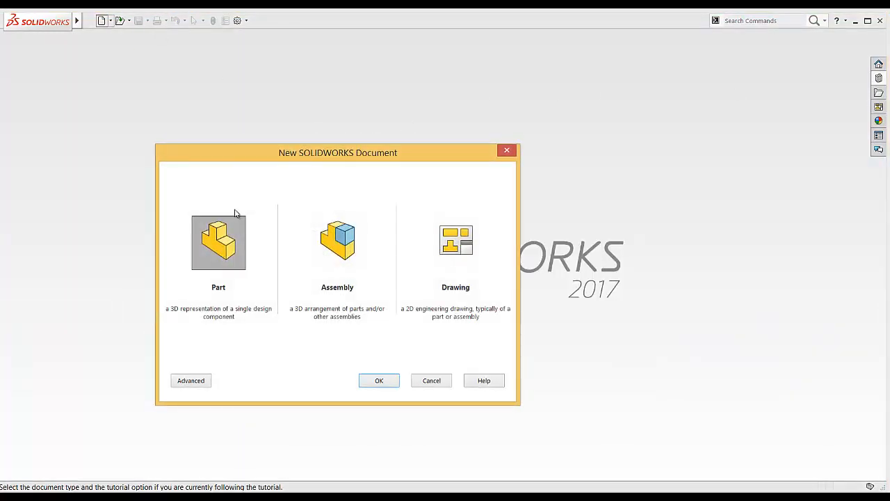
pyautogui.click(376, 381)
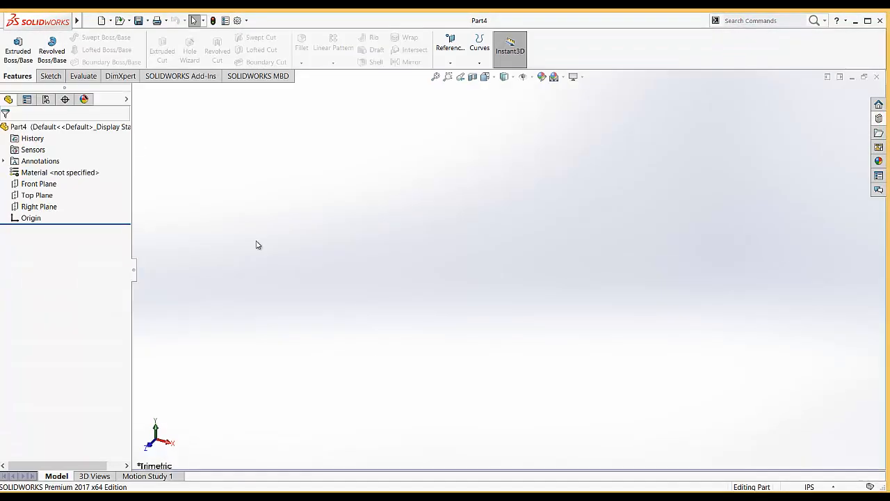
pyautogui.click(50, 76)
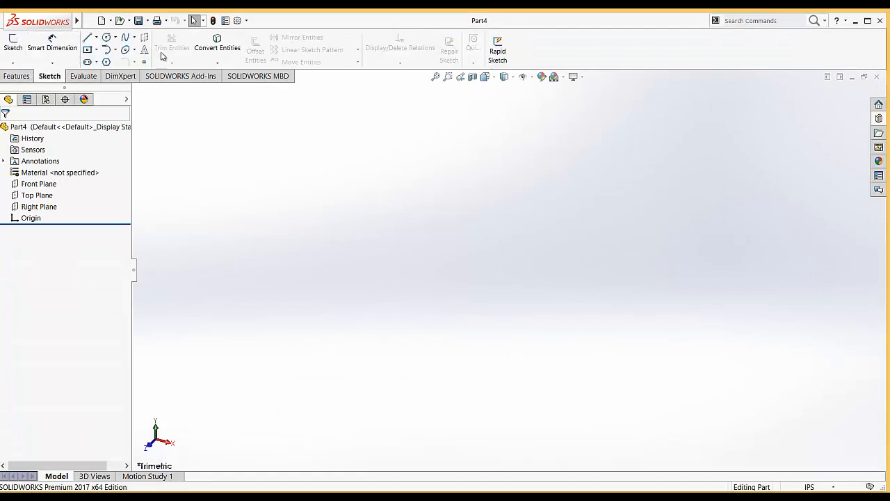
pyautogui.click(875, 77)
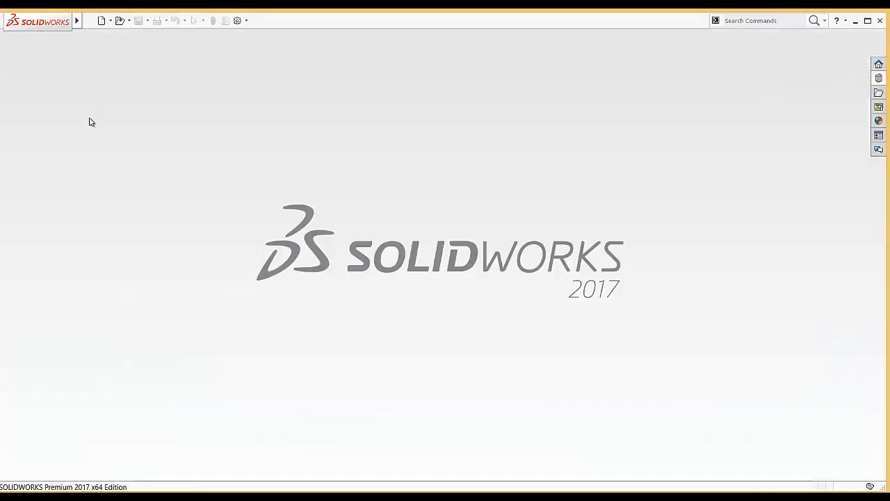
# Create a new assembly document and dismiss the initial component insertion to leave it empty
pyautogui.click(102, 20)
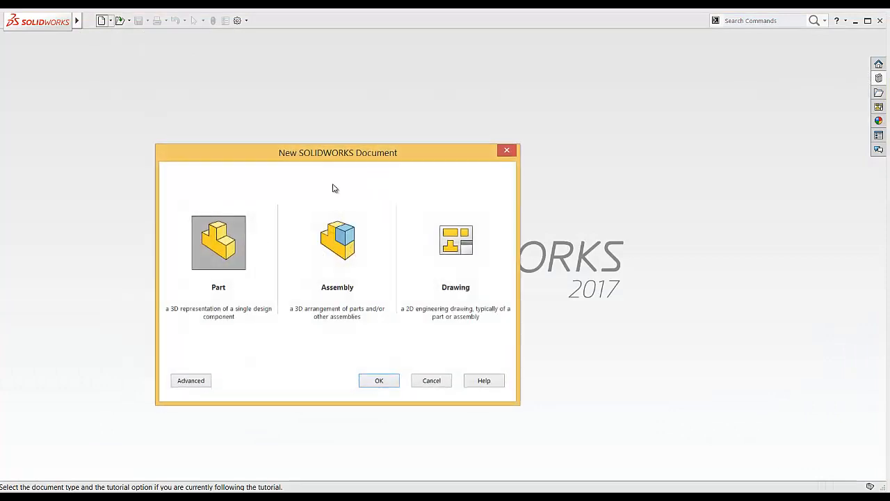
pyautogui.click(356, 238)
pyautogui.click(362, 383)
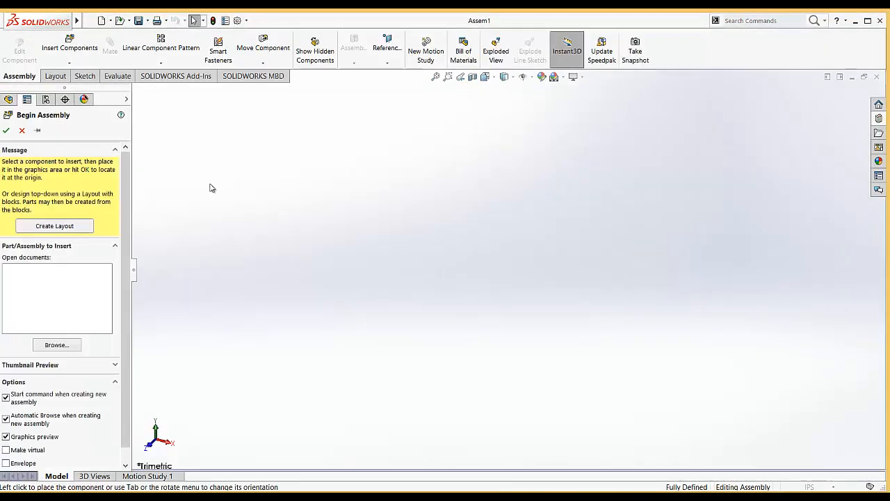
pyautogui.click(451, 101)
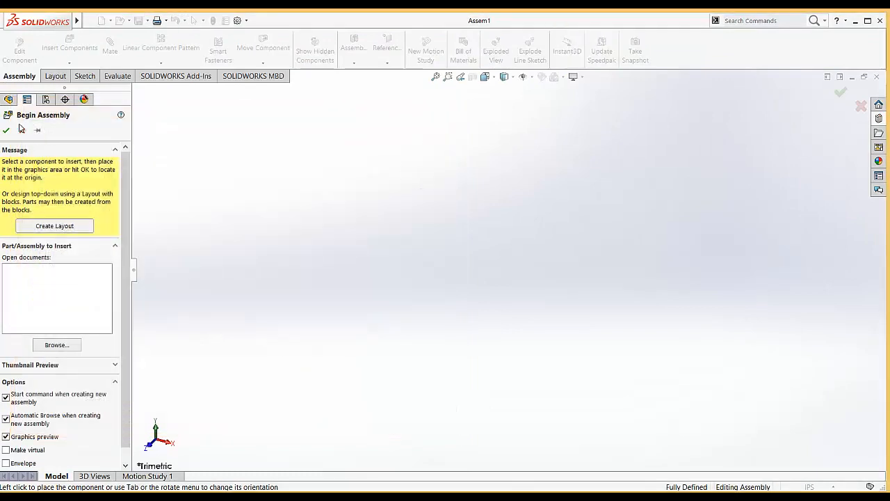
pyautogui.click(22, 128)
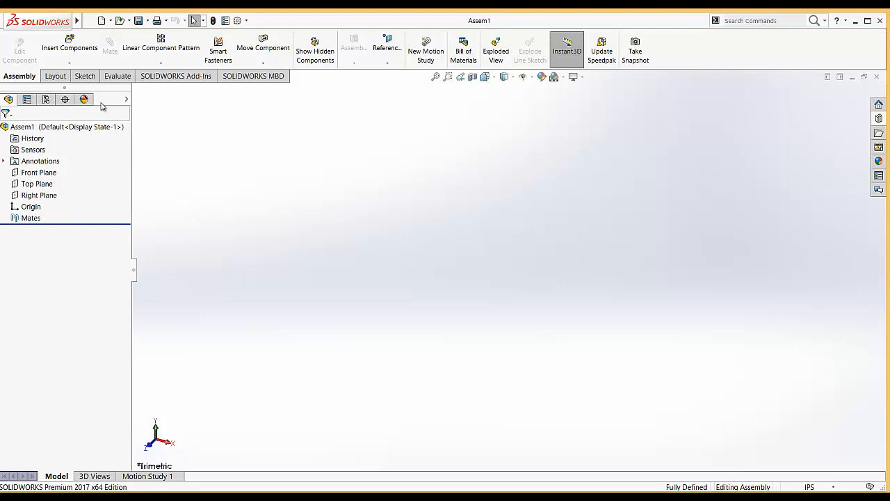
# Insert the R-cap part from the hydrulic assembly folder as the assembly's first component and place it freely
pyautogui.click(69, 48)
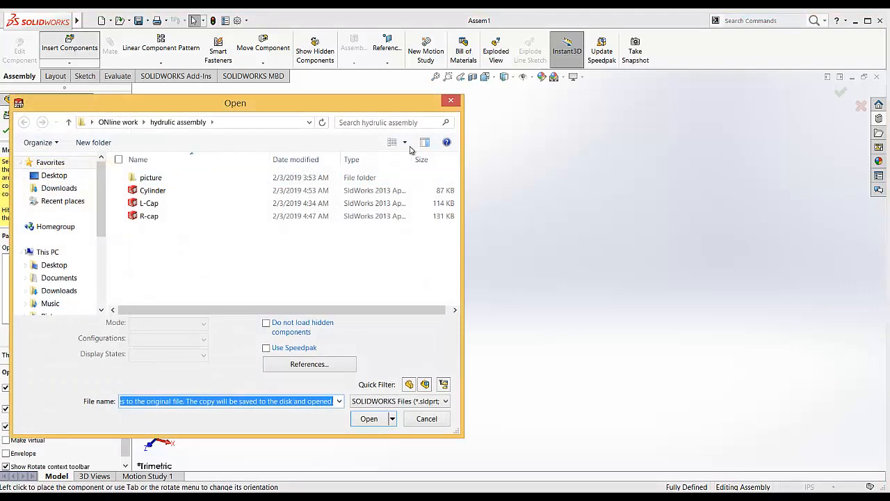
pyautogui.click(450, 103)
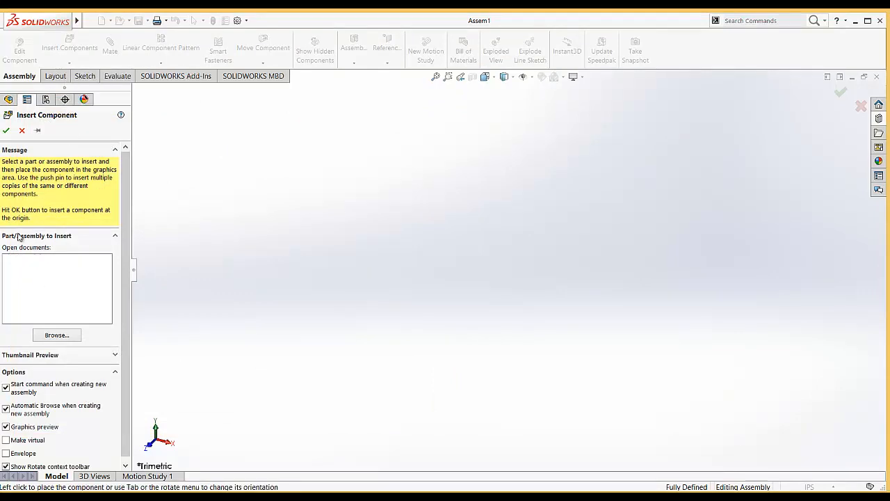
pyautogui.click(56, 335)
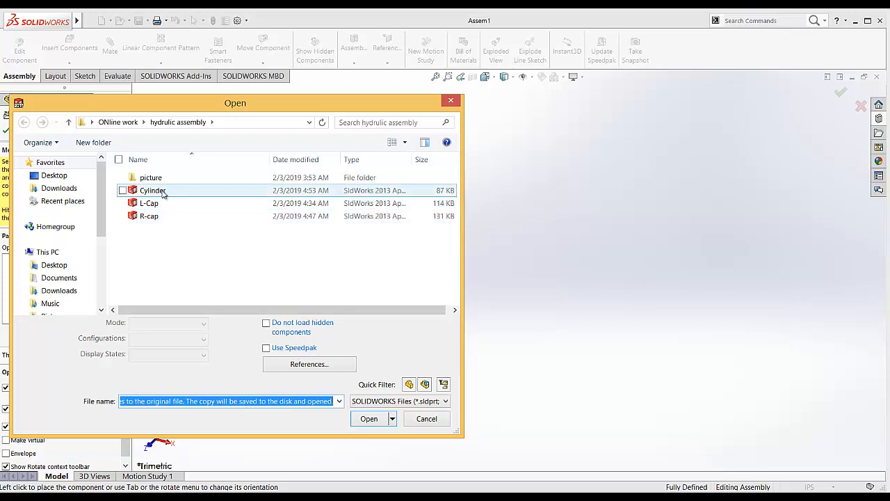
pyautogui.click(148, 216)
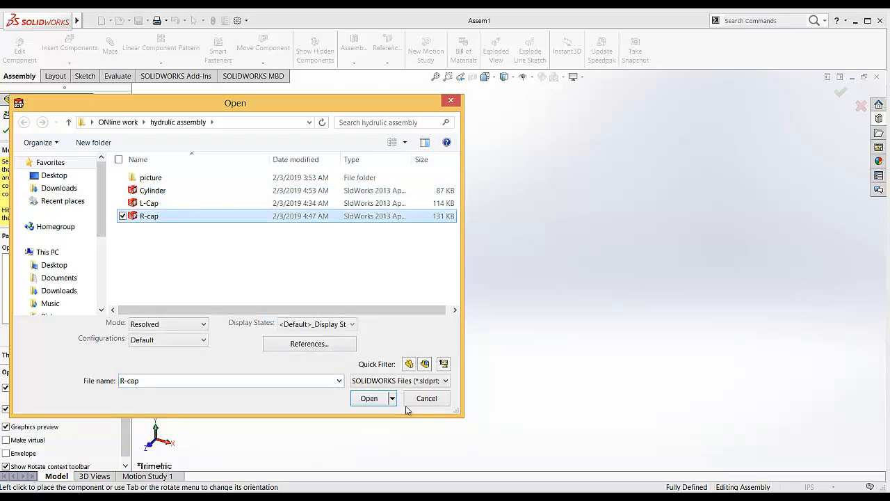
pyautogui.click(368, 417)
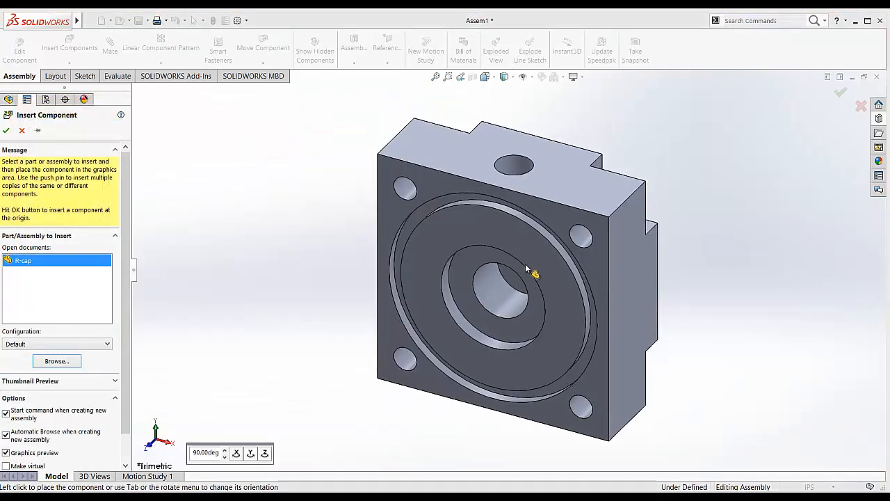
pyautogui.click(540, 381)
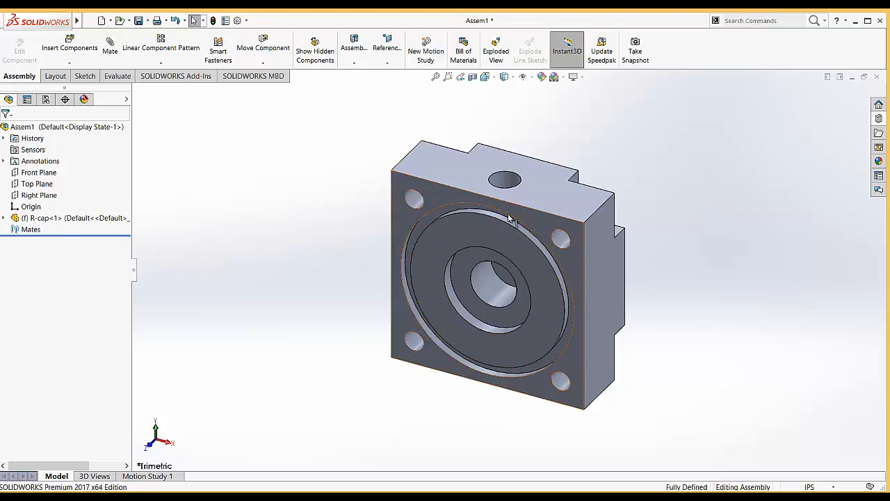
# Set the assembly's view orientation to isometric
pyautogui.scroll(3, 642, 348)
pyautogui.moveTo(612, 327); pyautogui.dragTo(584, 253, button='middle')
pyautogui.click(497, 80)
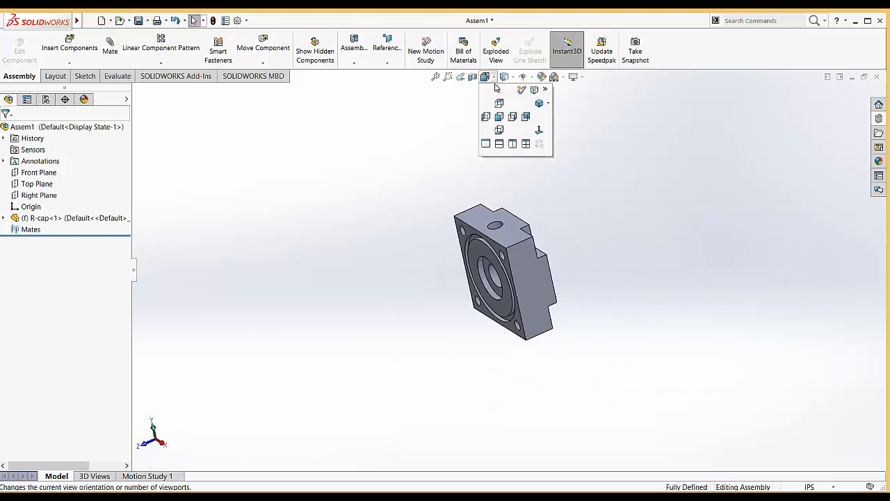
pyautogui.click(541, 107)
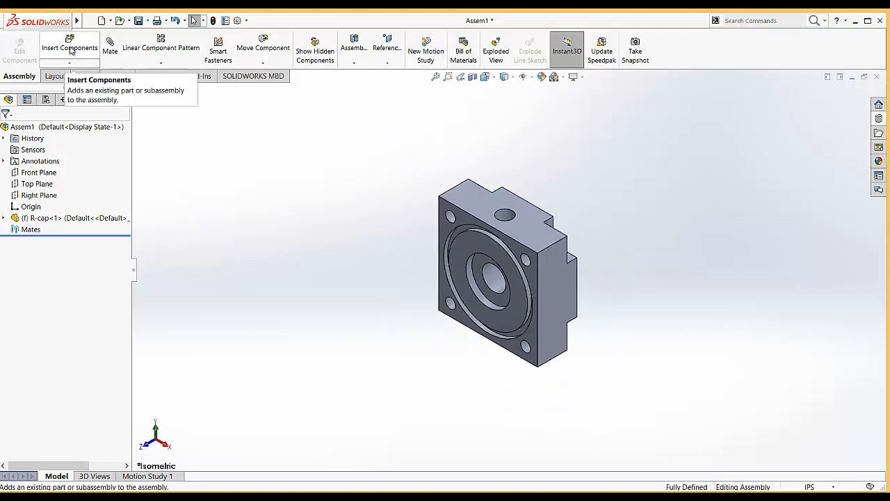
# Insert the Cylinder part from the hydrulic assembly folder and place it freely beside the R-cap
pyautogui.click(69, 49)
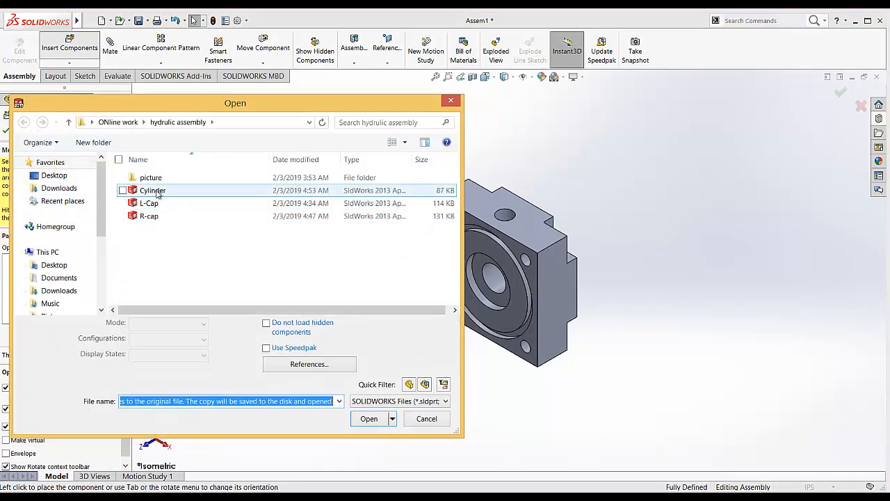
pyautogui.click(152, 190)
pyautogui.click(369, 398)
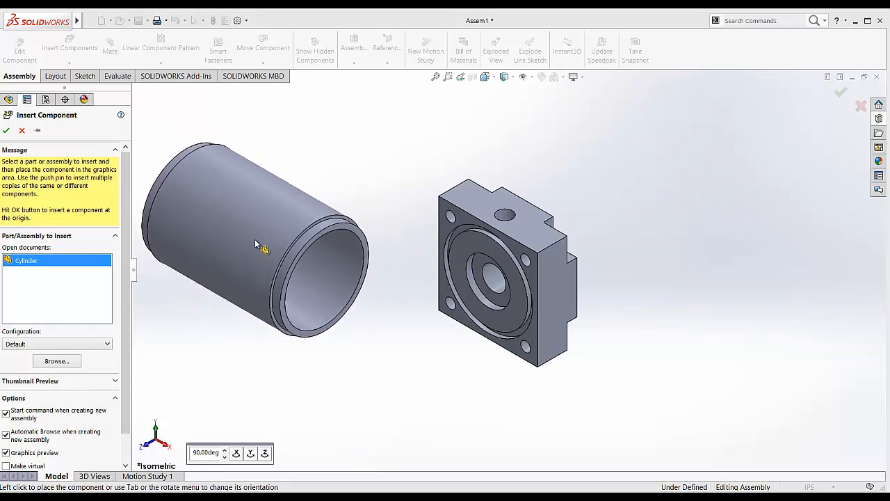
pyautogui.click(254, 238)
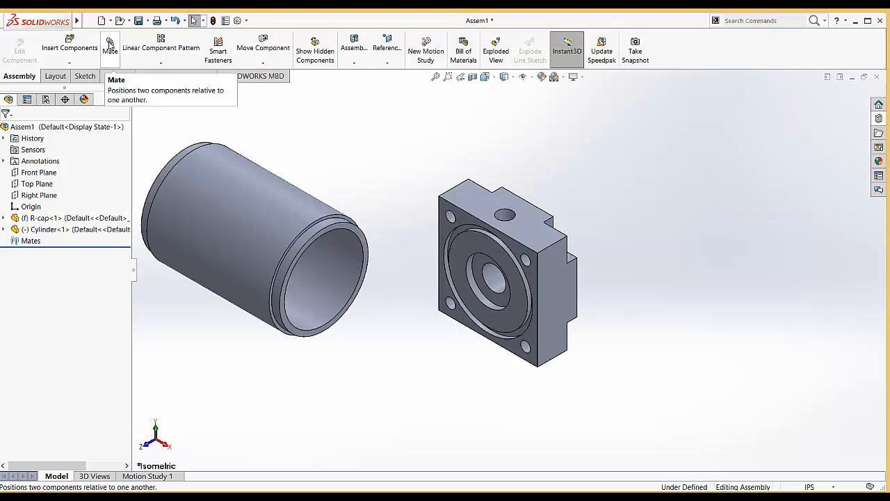
# Add a concentric mate between the inner circular edge of the cylinder's end and the inner groove edge of the R-cap
pyautogui.click(109, 43)
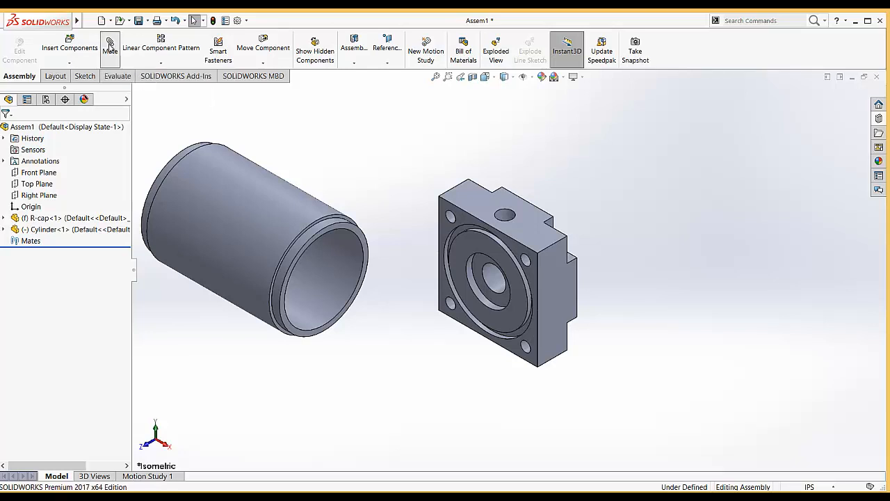
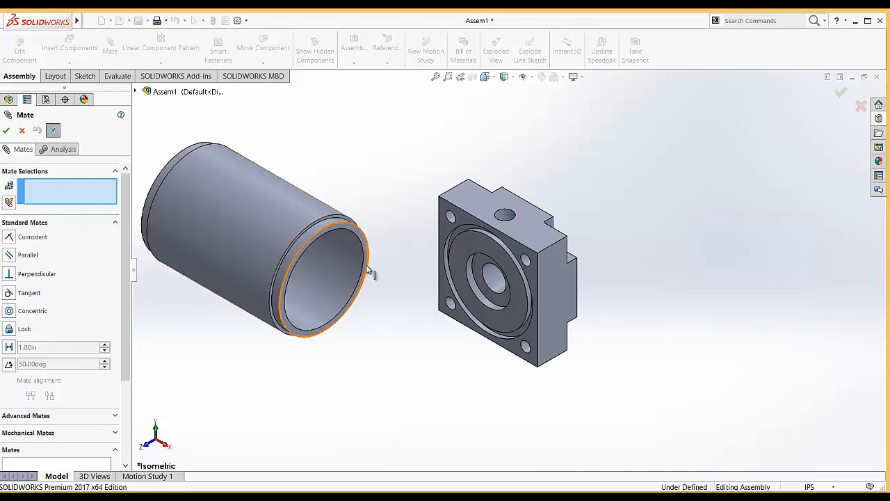
pyautogui.click(47, 195)
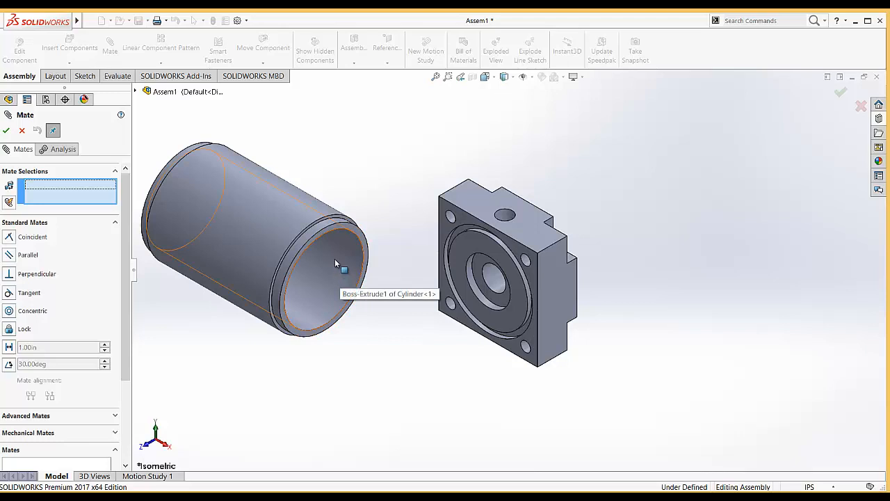
pyautogui.click(359, 240)
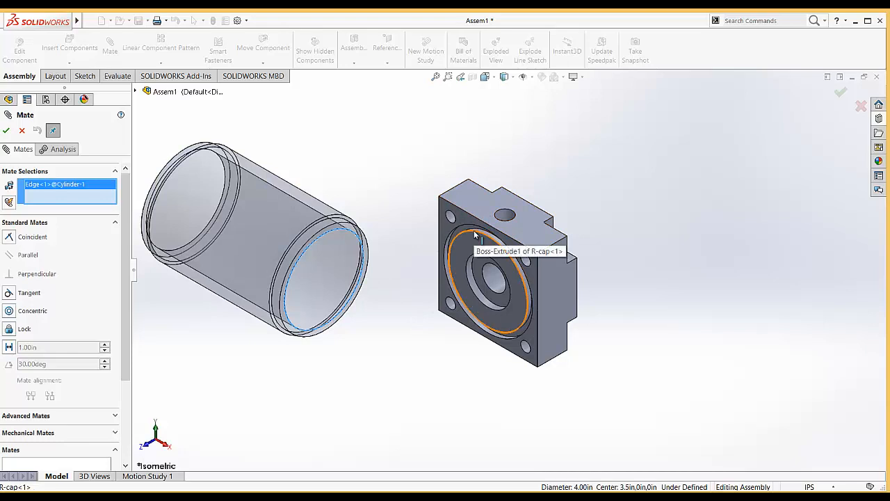
pyautogui.click(453, 300)
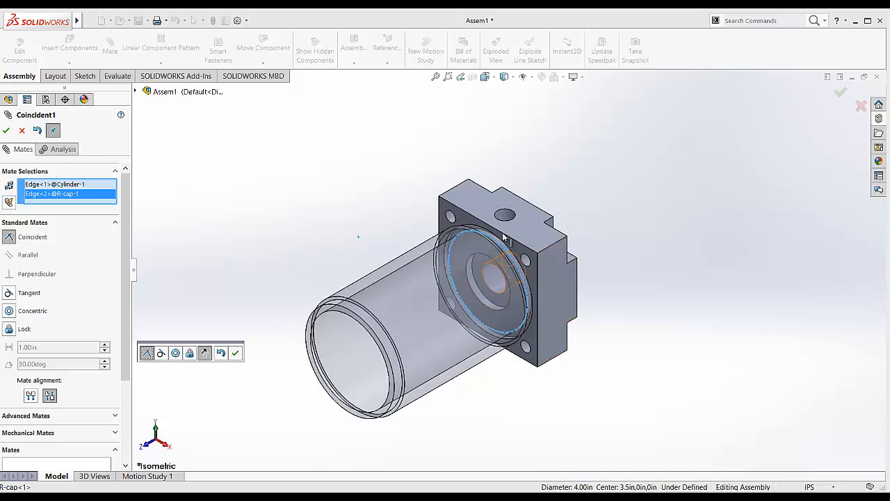
pyautogui.click(9, 312)
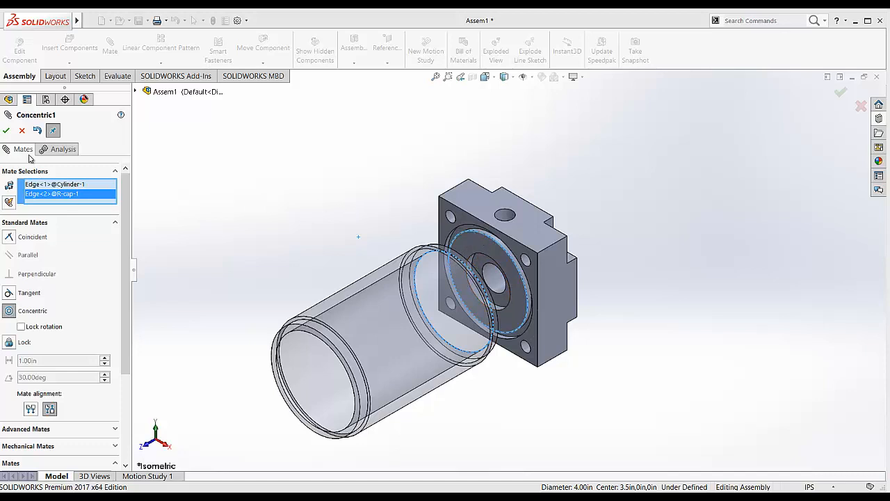
pyautogui.click(6, 131)
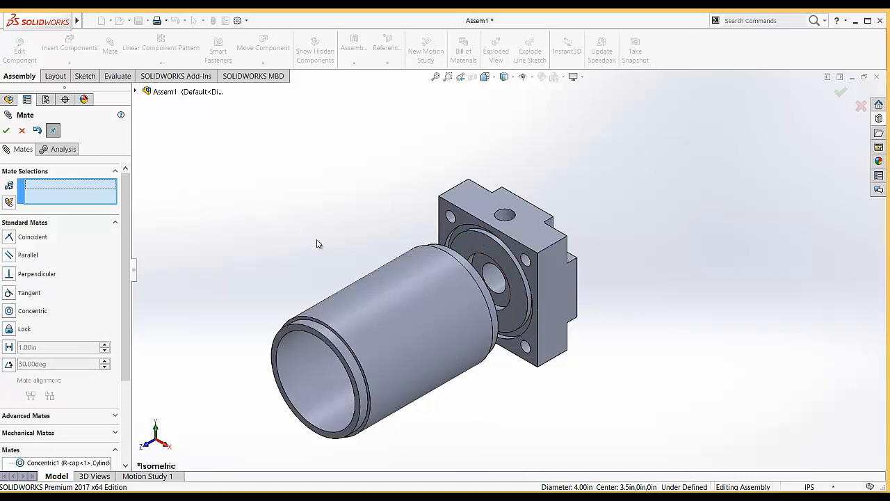
# Add a coincident mate between the cylinder's annular end face and the floor of the R-cap's circular groove, then finish mating
pyautogui.moveTo(387, 235); pyautogui.dragTo(413, 292, button='middle')
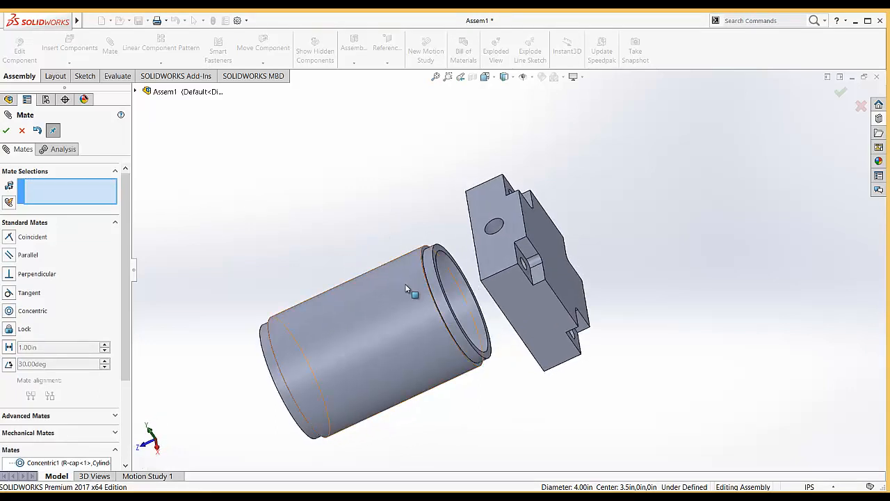
pyautogui.scroll(-3, 333, 288)
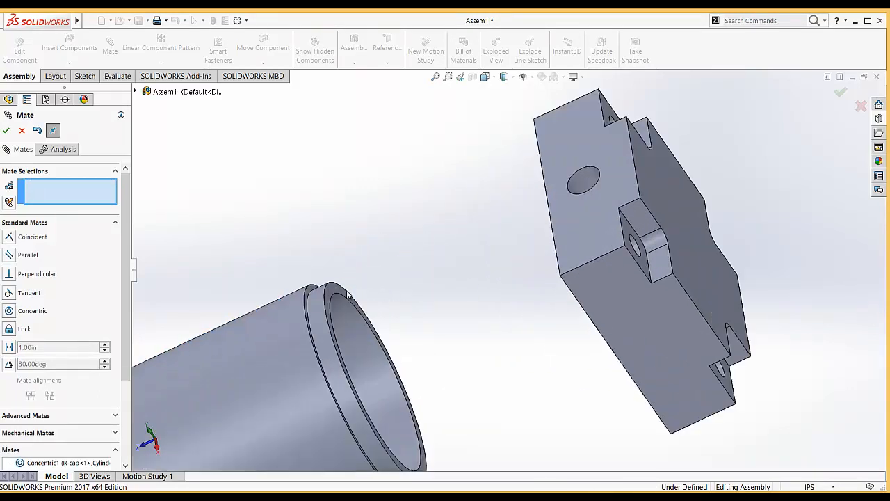
pyautogui.click(333, 289)
pyautogui.moveTo(395, 258); pyautogui.dragTo(487, 223, button='middle')
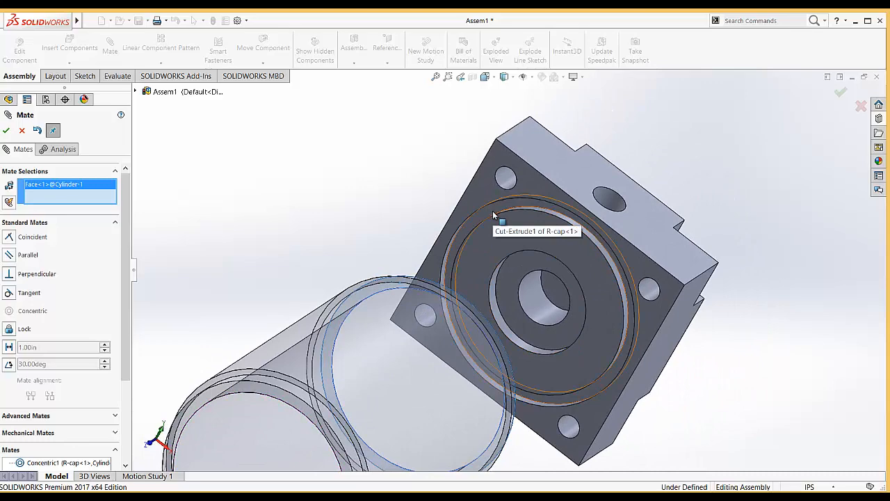
pyautogui.click(493, 210)
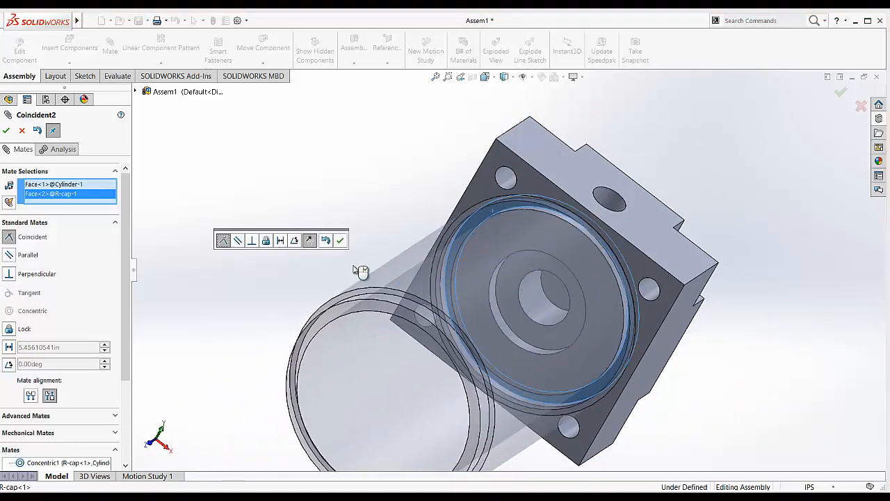
pyautogui.click(344, 240)
pyautogui.moveTo(372, 224); pyautogui.dragTo(333, 239, button='middle')
pyautogui.scroll(3, 333, 238)
pyautogui.scroll(2, 332, 234)
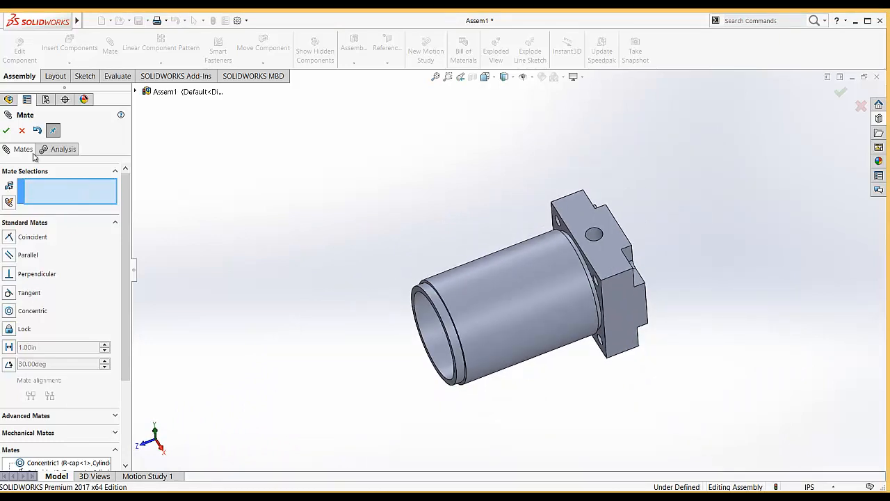
pyautogui.click(6, 130)
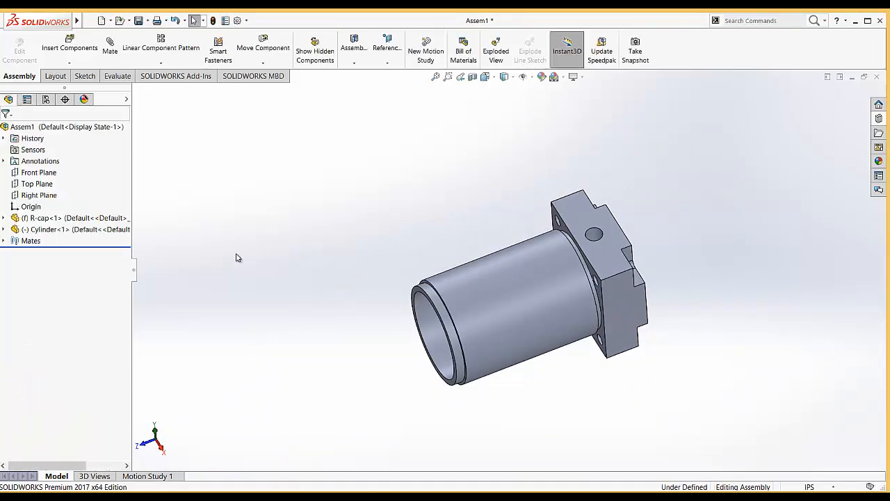
# Insert the L-Cap part from the hydrulic assembly folder and place it freely near the cylinder's open end in an isometric view
pyautogui.click(484, 77)
pyautogui.click(487, 117)
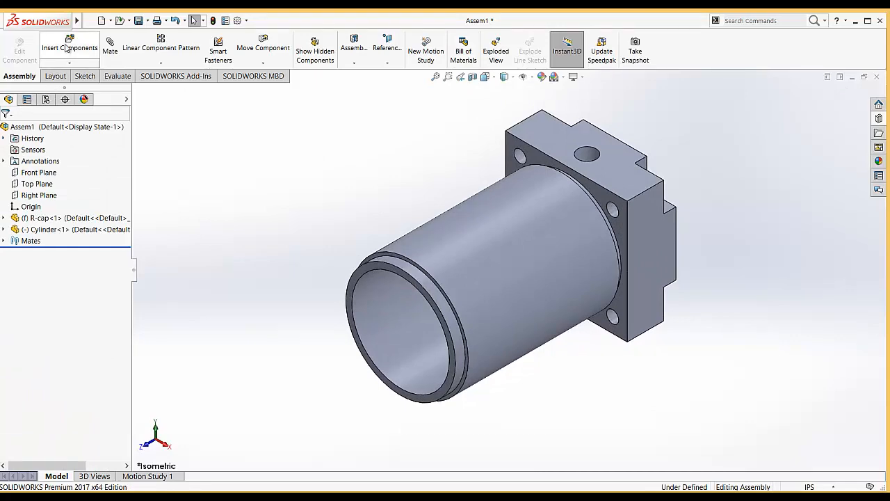
pyautogui.click(68, 48)
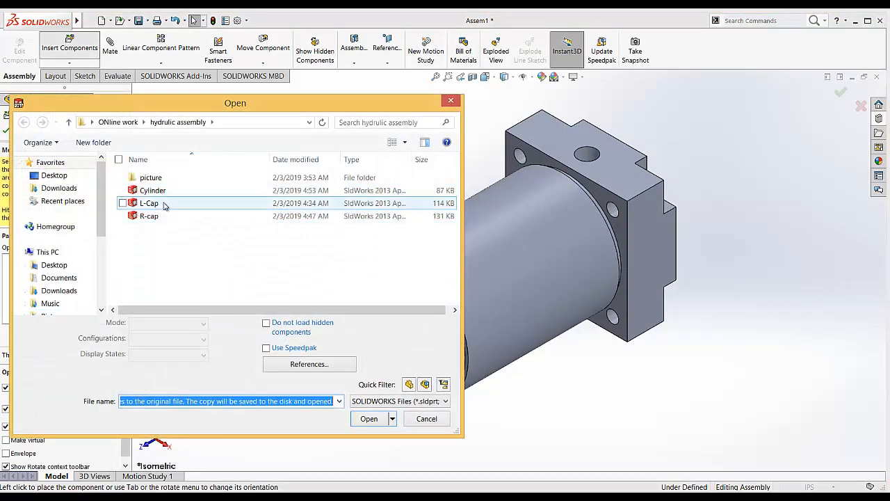
pyautogui.click(164, 203)
pyautogui.click(369, 418)
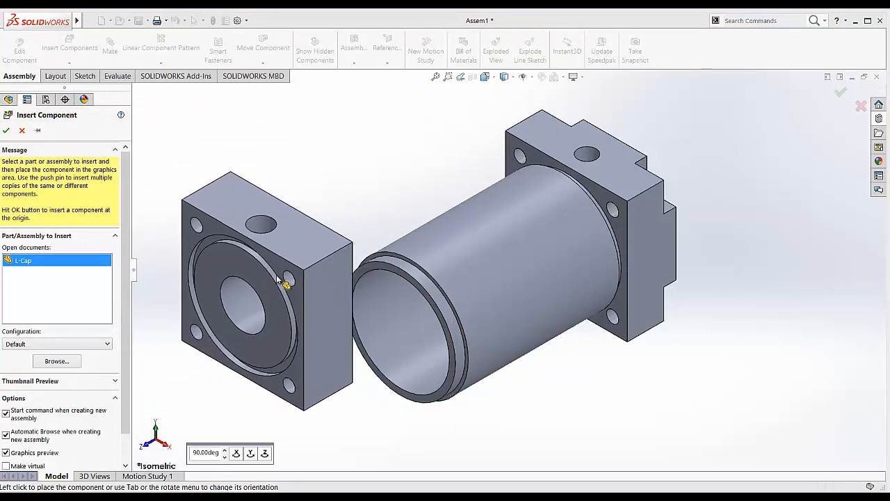
pyautogui.scroll(4, 316, 295)
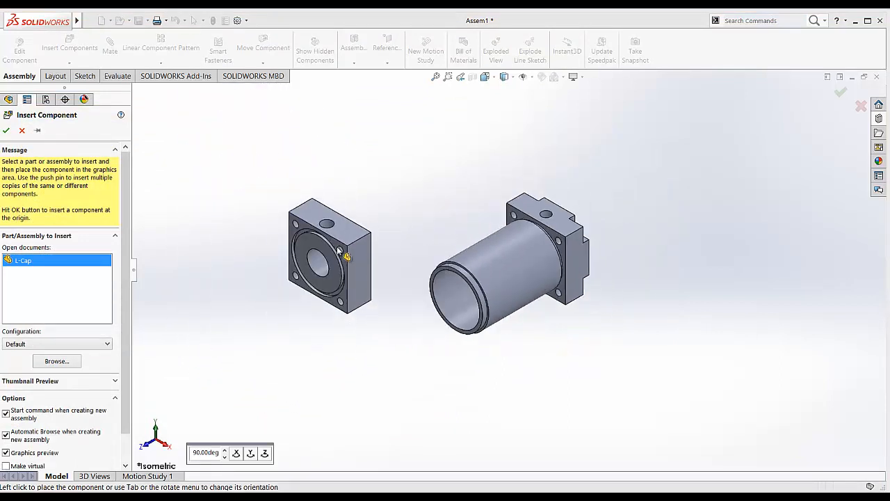
pyautogui.click(339, 251)
pyautogui.scroll(-1, 410, 230)
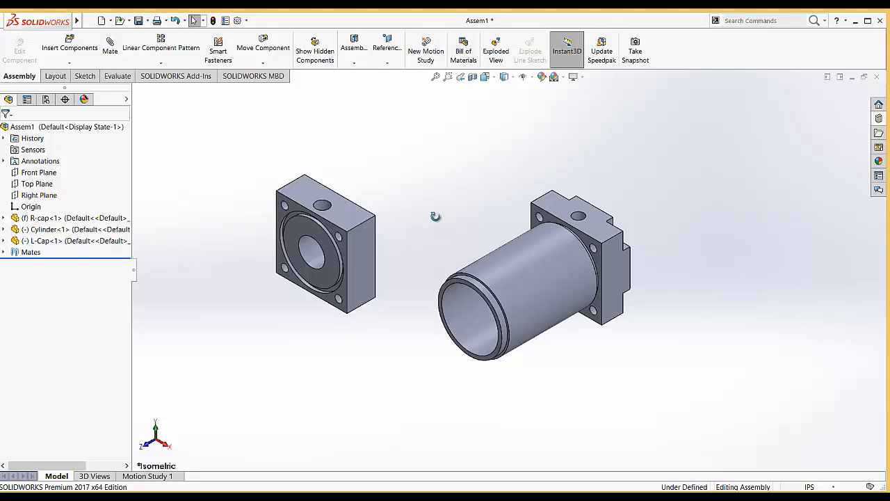
# Mate the L-Cap's inner groove edge concentric with the cylinder's open inner edge, using aligned orientation so the cap's boss faces away from the cylinder
pyautogui.moveTo(435, 216); pyautogui.dragTo(319, 263, button='middle')
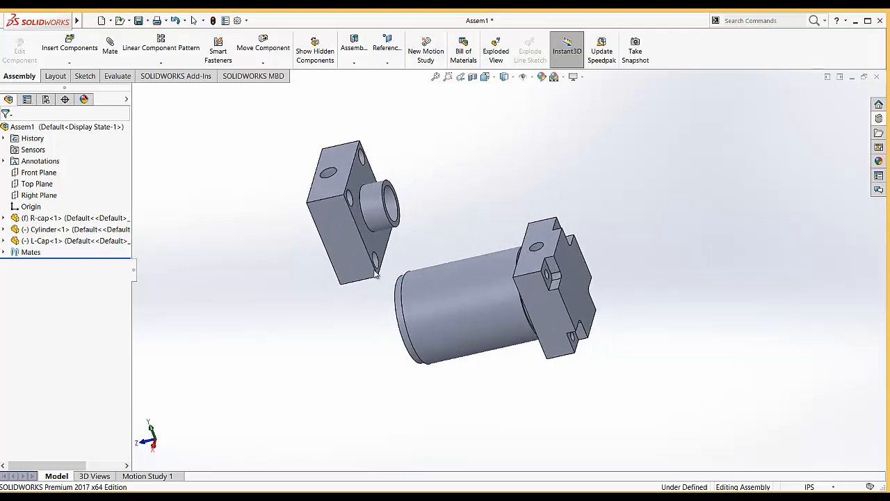
pyautogui.click(110, 46)
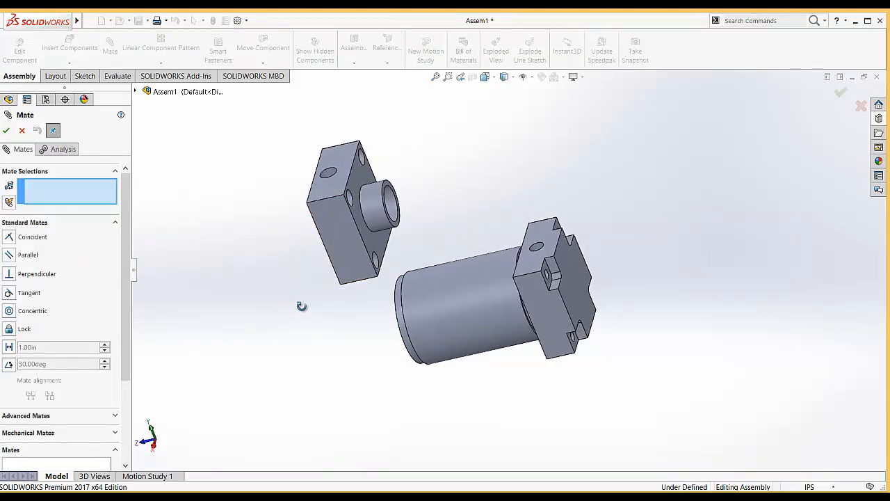
pyautogui.moveTo(301, 306); pyautogui.dragTo(343, 304, button='middle')
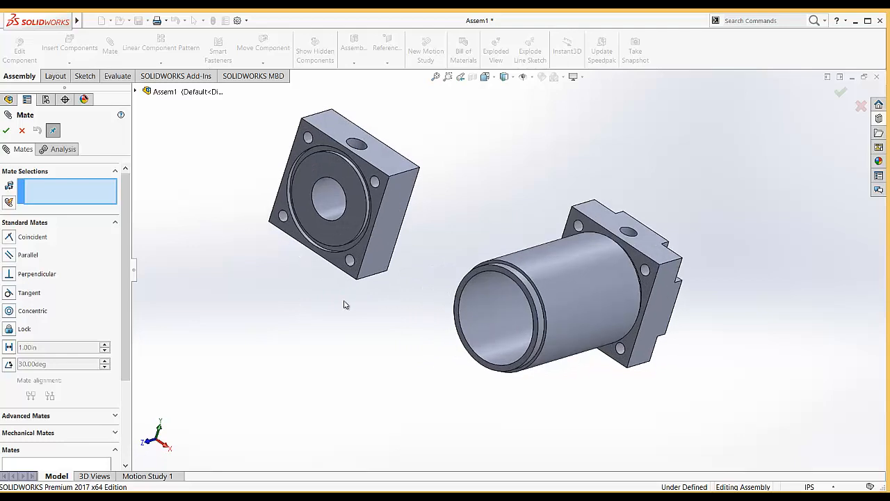
pyautogui.click(478, 273)
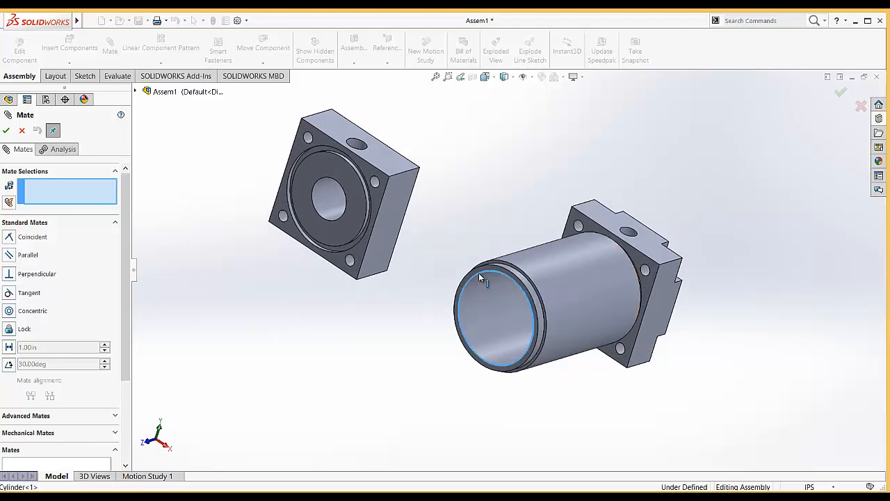
pyautogui.click(334, 246)
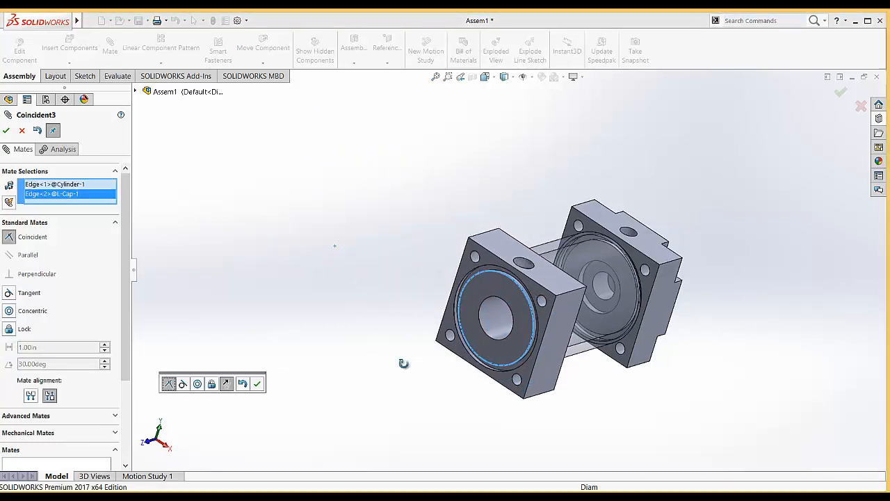
pyautogui.moveTo(403, 362); pyautogui.dragTo(373, 378, button='middle')
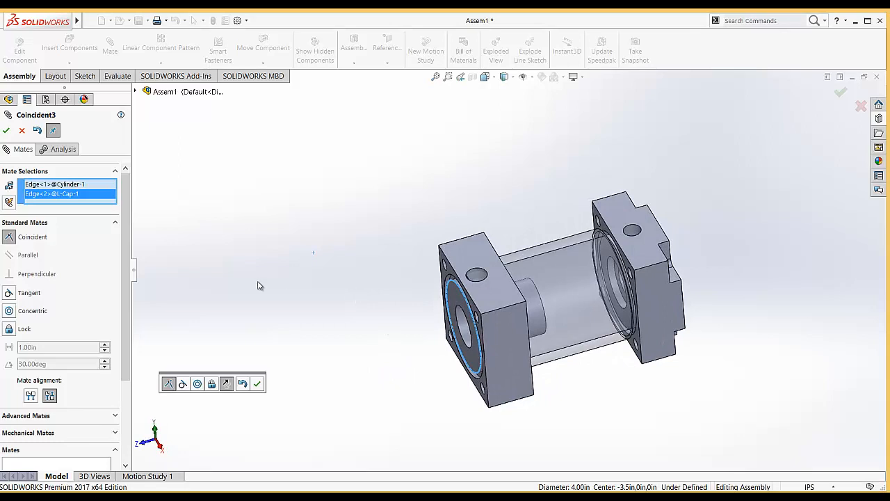
pyautogui.click(14, 310)
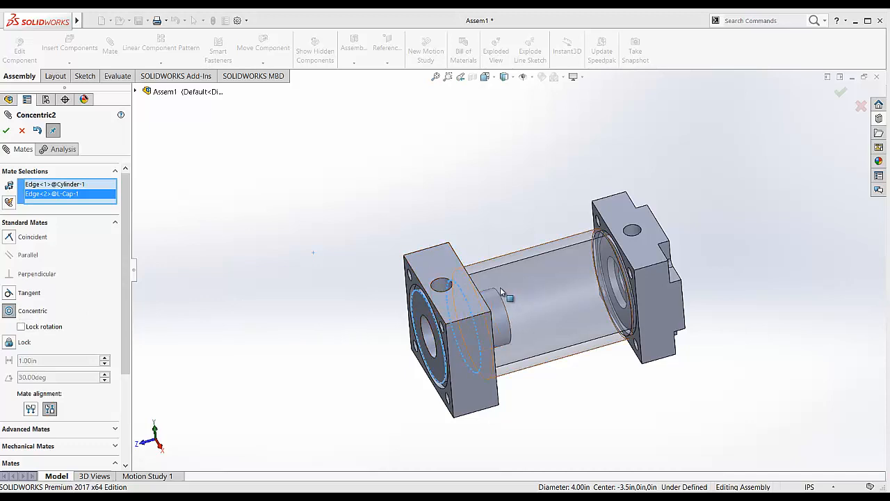
pyautogui.click(32, 408)
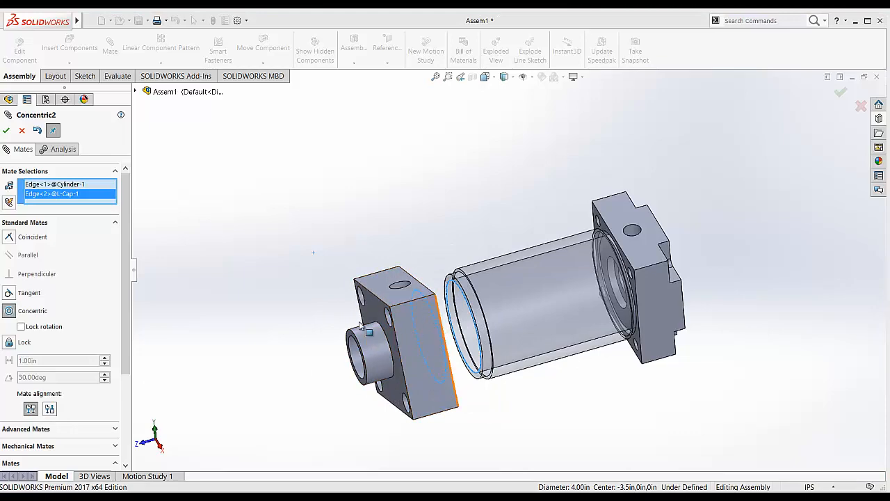
pyautogui.click(50, 409)
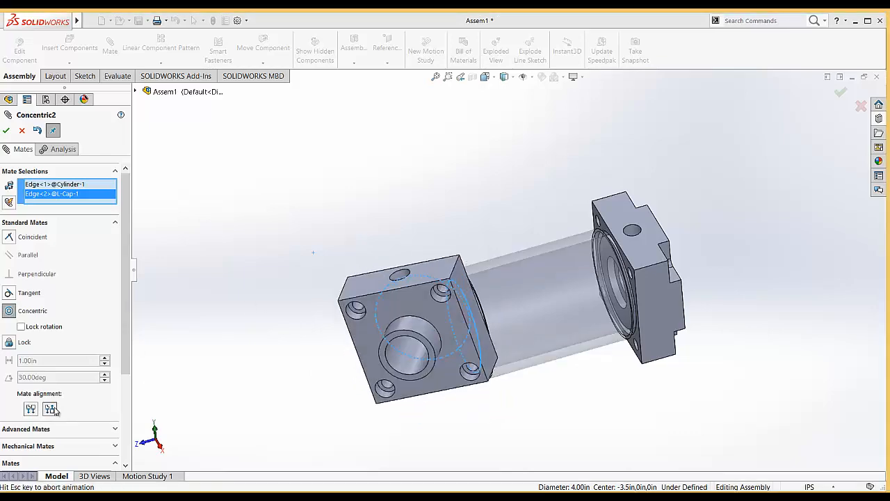
pyautogui.click(30, 408)
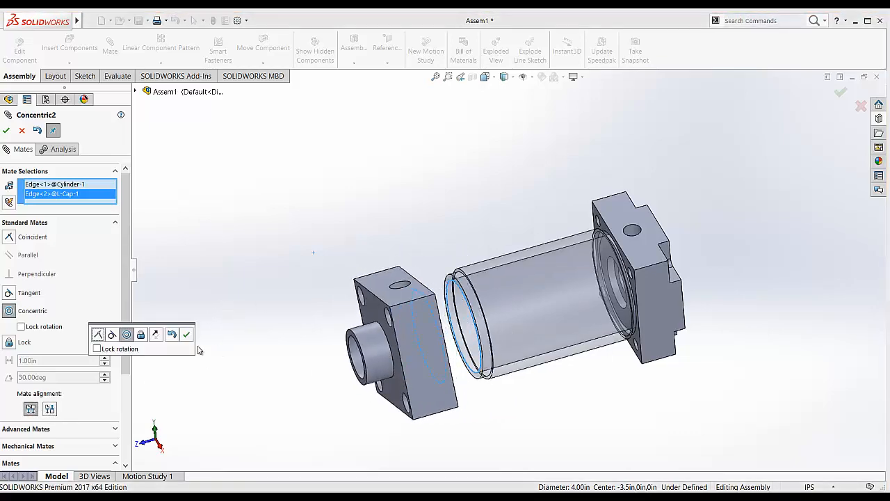
pyautogui.click(186, 334)
# Slide the L-Cap away from the cylinder and add a coincident mate between its circular groove floor and the cylinder's annular end face
pyautogui.moveTo(260, 304); pyautogui.dragTo(376, 296, button='middle')
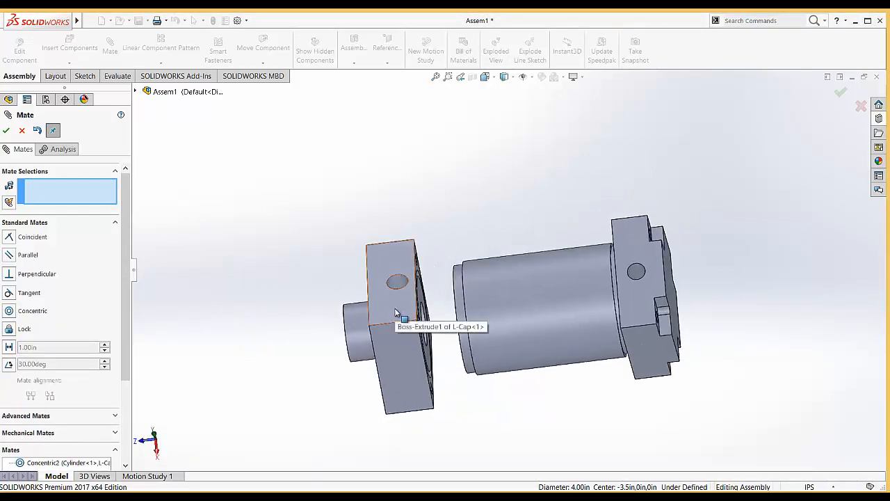
pyautogui.moveTo(394, 312); pyautogui.dragTo(313, 267)
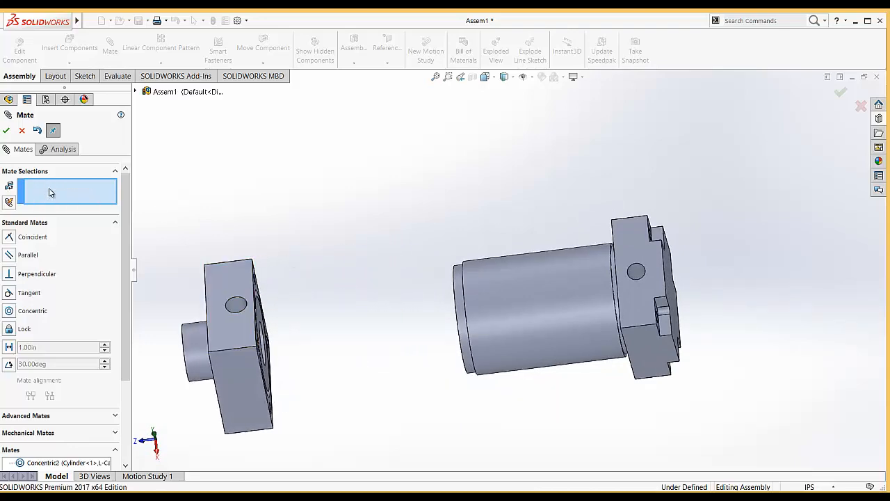
pyautogui.moveTo(302, 322); pyautogui.dragTo(309, 327, button='middle')
pyautogui.scroll(-5, 313, 307)
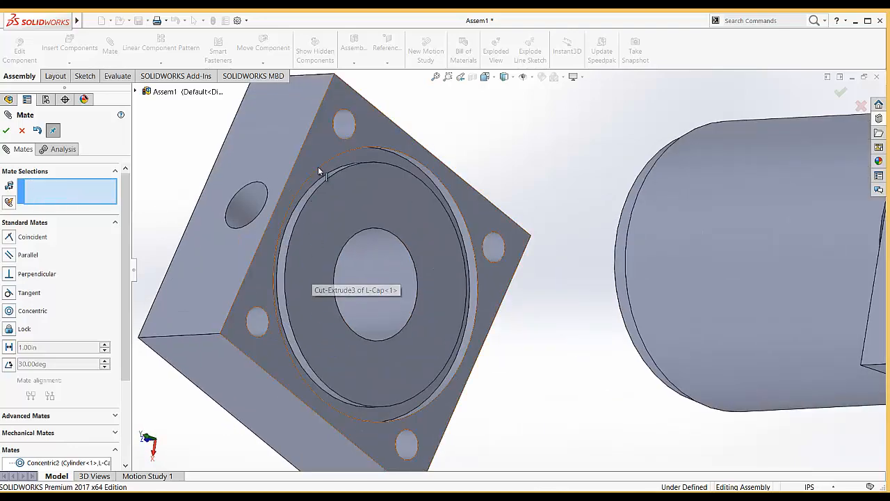
pyautogui.click(373, 161)
pyautogui.scroll(5, 583, 448)
pyautogui.moveTo(570, 380); pyautogui.dragTo(646, 339, button='middle')
pyautogui.scroll(-5, 605, 263)
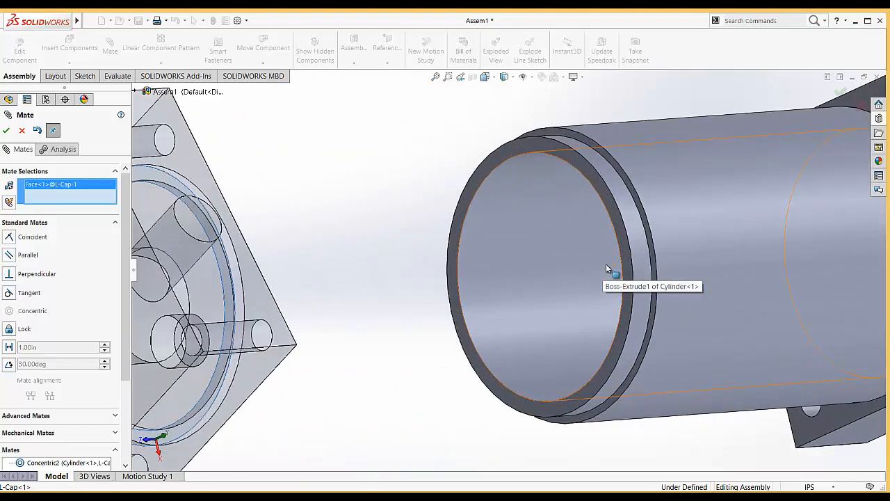
pyautogui.scroll(-3, 612, 262)
pyautogui.click(621, 259)
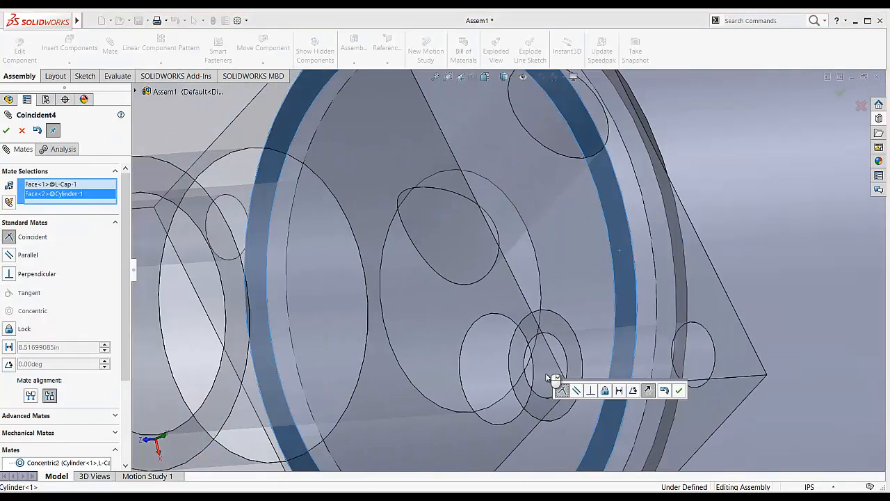
pyautogui.scroll(5, 549, 377)
pyautogui.click(679, 390)
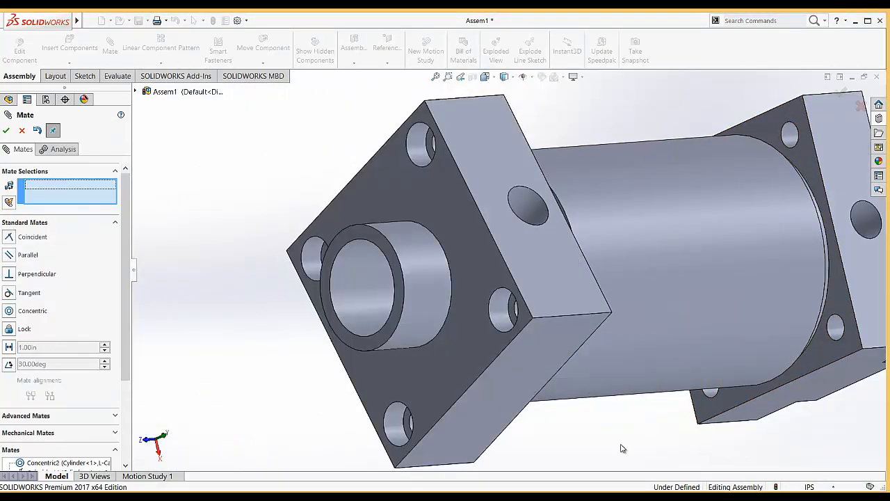
# Add a parallel mate between the L-Cap's and R-cap's flat side faces containing the port holes, then finish mating
pyautogui.scroll(3, 622, 449)
pyautogui.moveTo(584, 389); pyautogui.dragTo(570, 349, button='middle')
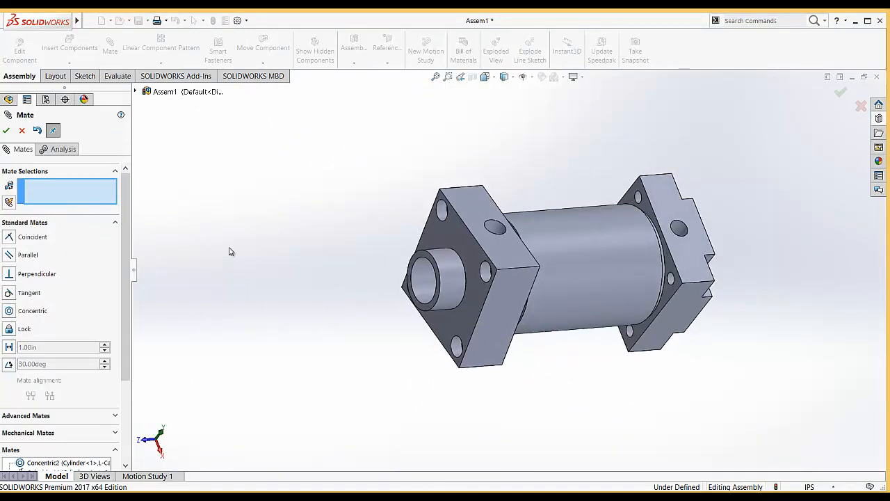
pyautogui.moveTo(261, 270); pyautogui.dragTo(174, 263, button='middle')
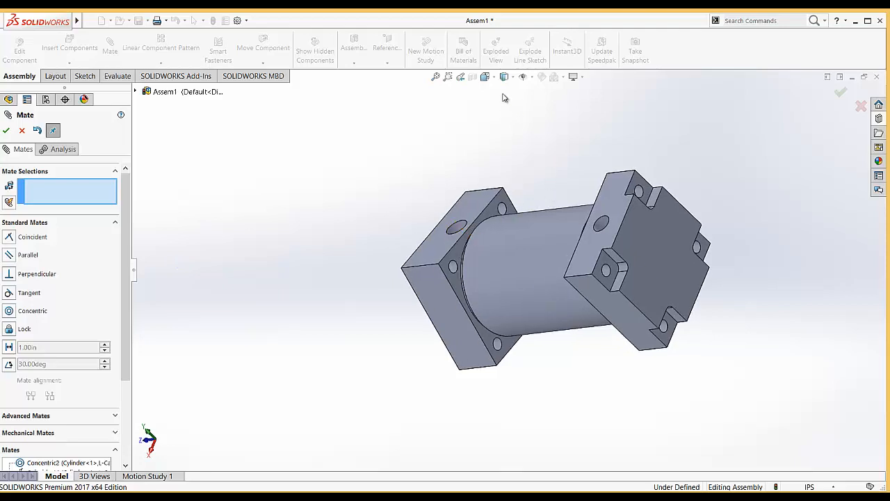
pyautogui.moveTo(435, 247); pyautogui.dragTo(410, 279)
pyautogui.moveTo(350, 230); pyautogui.dragTo(389, 194, button='middle')
pyautogui.click(447, 201)
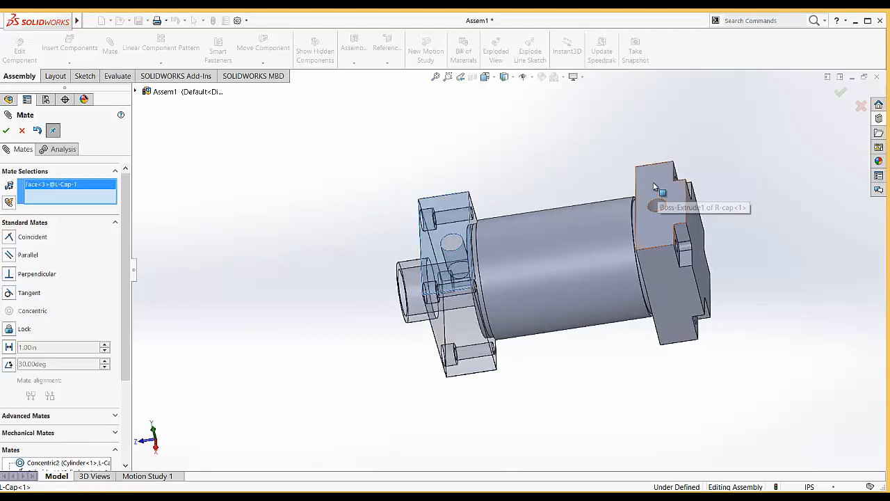
pyautogui.click(652, 198)
pyautogui.click(426, 196)
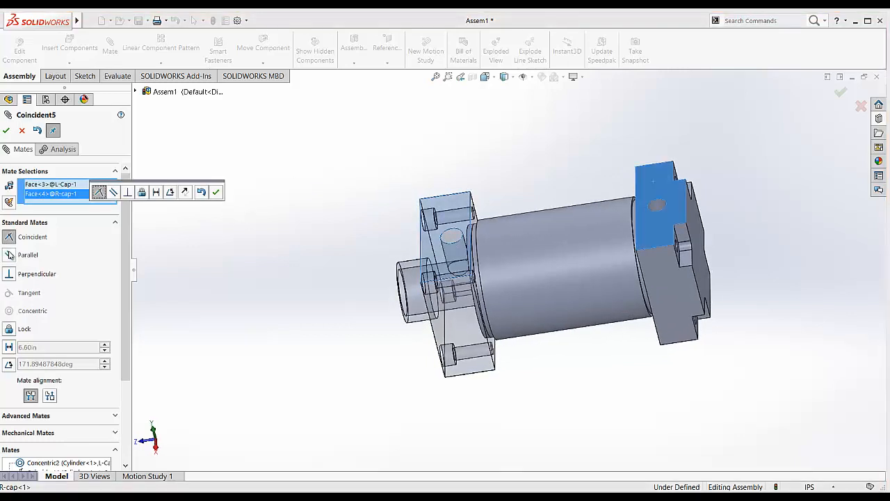
pyautogui.click(10, 254)
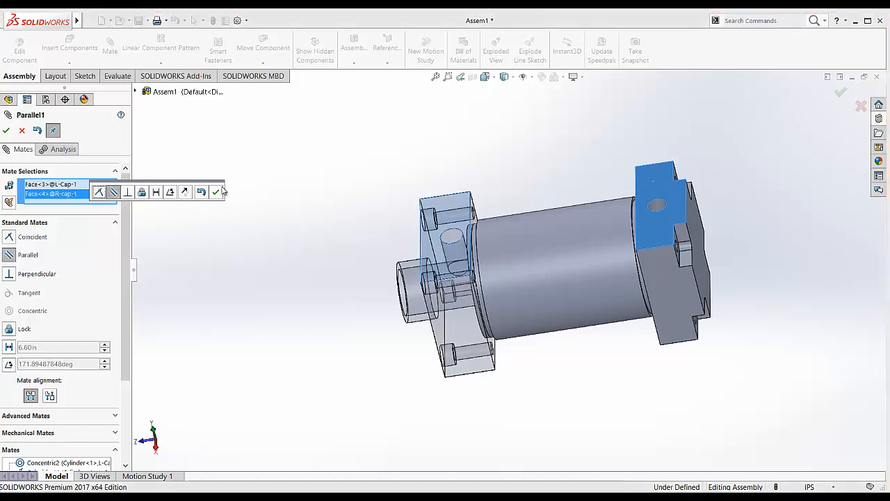
pyautogui.press('Return')
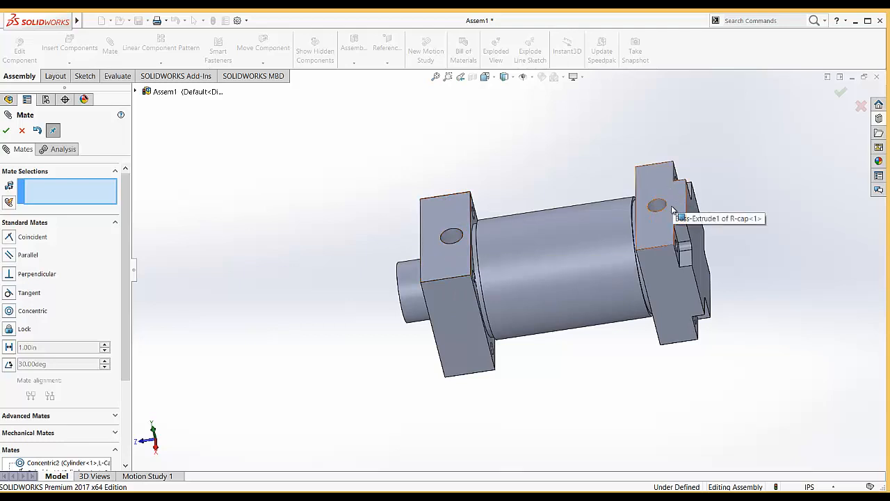
pyautogui.click(7, 130)
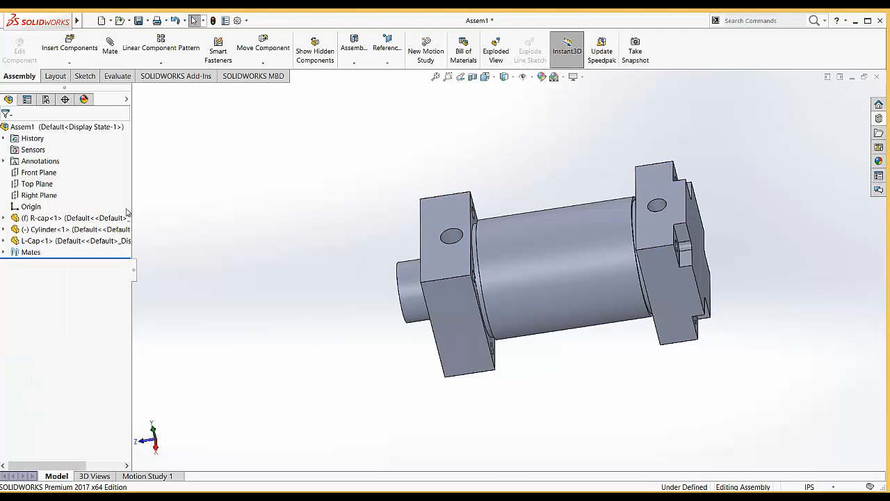
# Float the R-cap component and move the mated assembly freely to a new position
pyautogui.click(99, 218)
pyautogui.rightClick(100, 218)
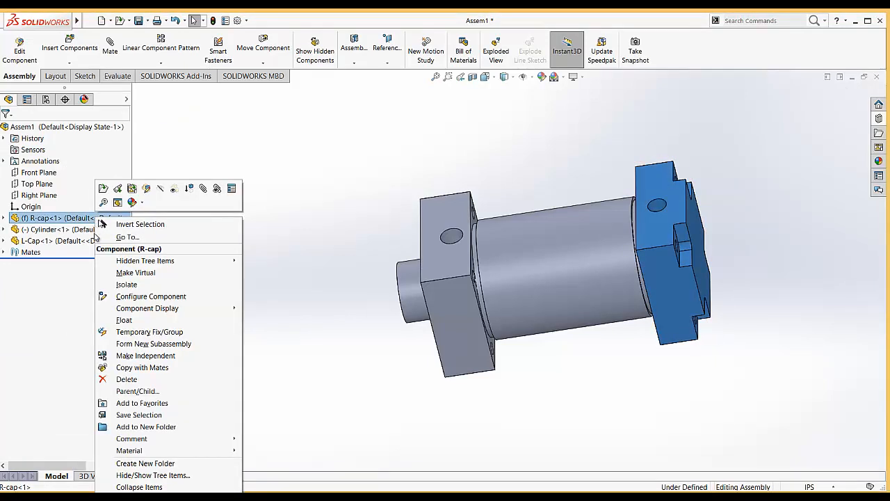
pyautogui.click(126, 321)
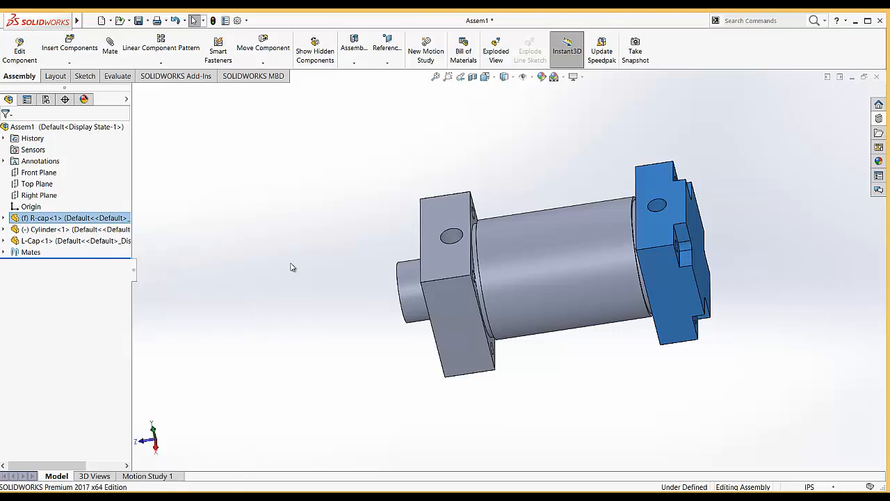
pyautogui.moveTo(455, 278); pyautogui.dragTo(500, 308)
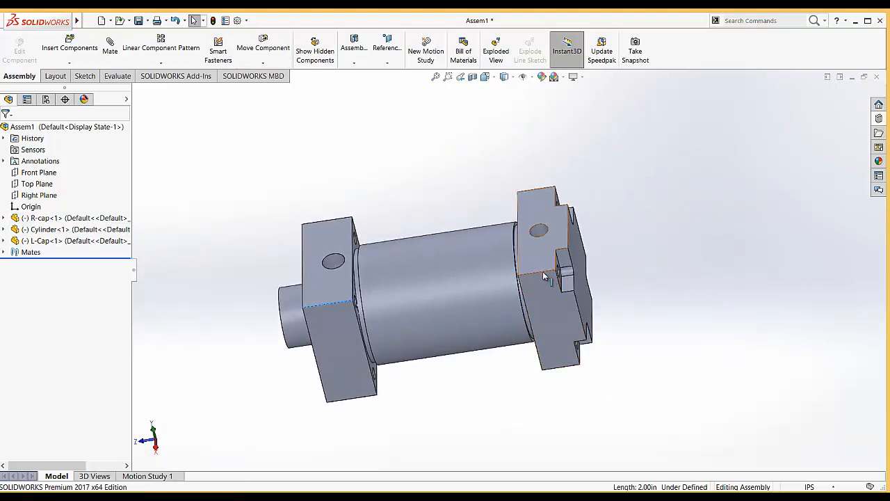
pyautogui.moveTo(545, 272); pyautogui.dragTo(558, 228)
pyautogui.moveTo(463, 302); pyautogui.dragTo(487, 308)
# Fix the R-cap component in place at its current position
pyautogui.rightClick(68, 218)
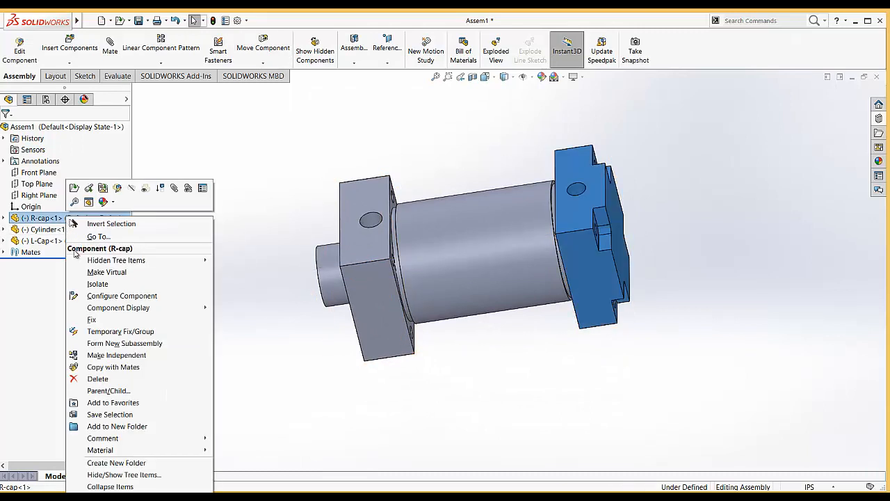
pyautogui.click(95, 320)
# Isolate the R-cap component, then exit isolation to restore the other components
pyautogui.rightClick(69, 220)
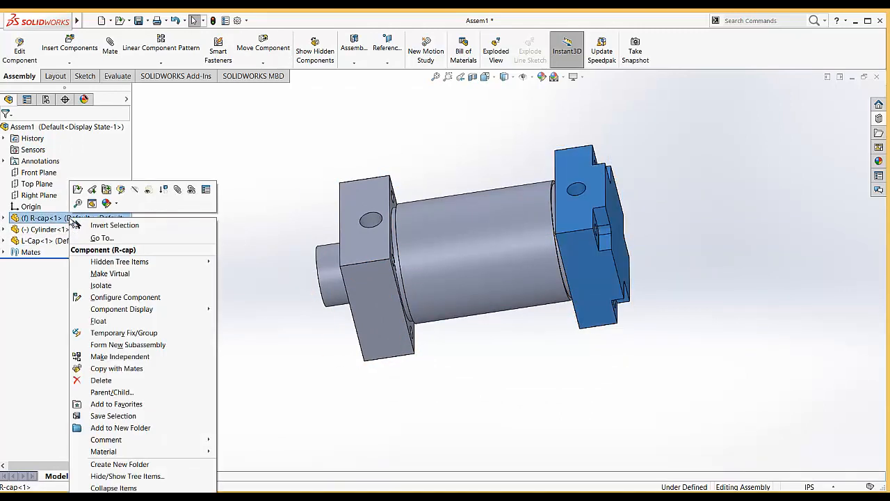
pyautogui.click(312, 182)
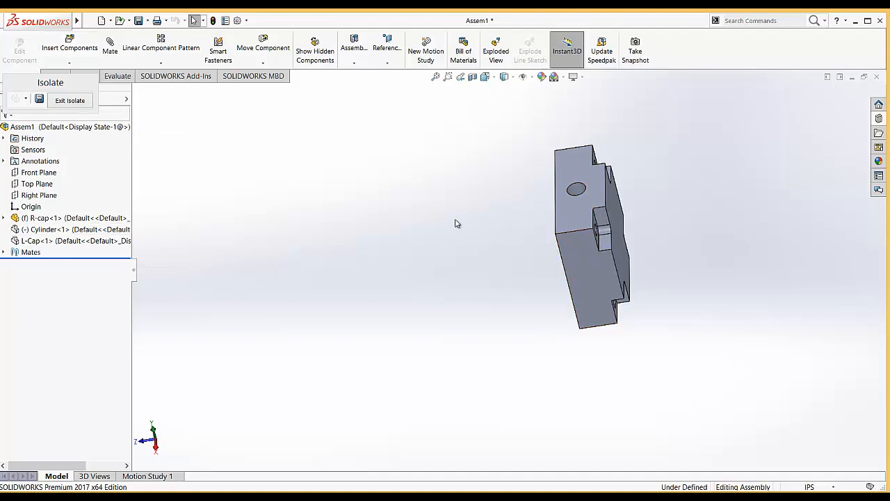
pyautogui.click(69, 100)
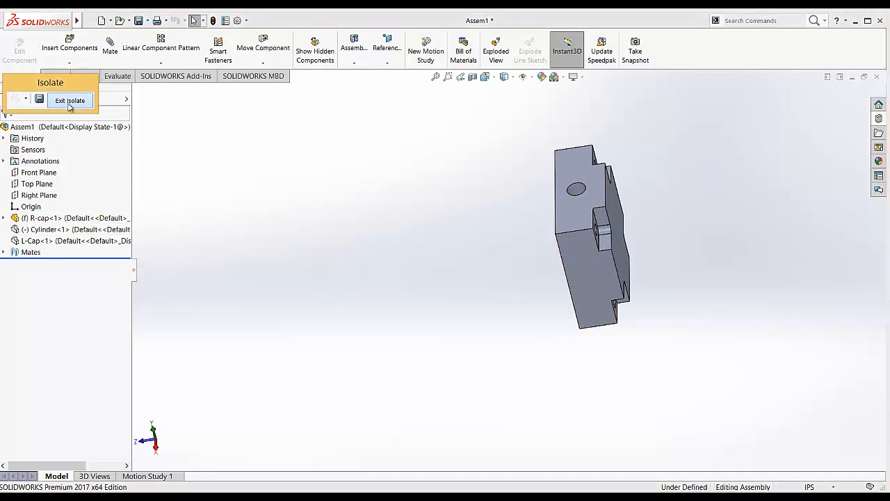
pyautogui.click(59, 220)
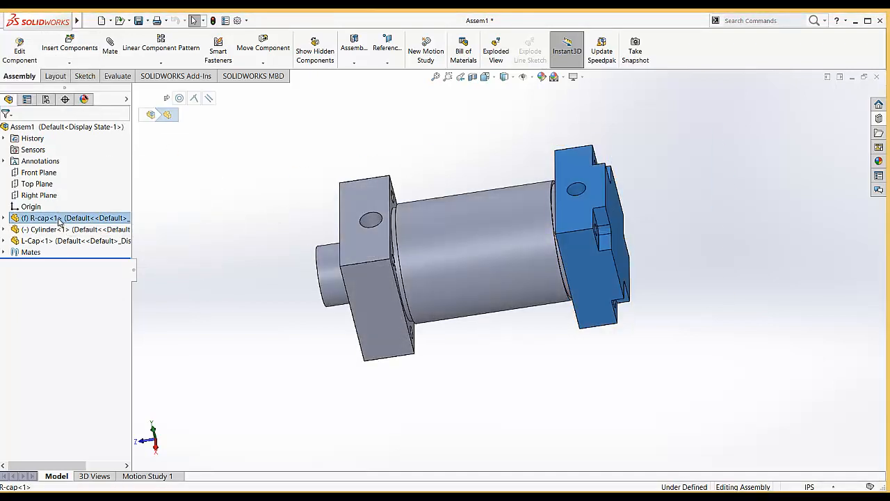
pyautogui.rightClick(62, 221)
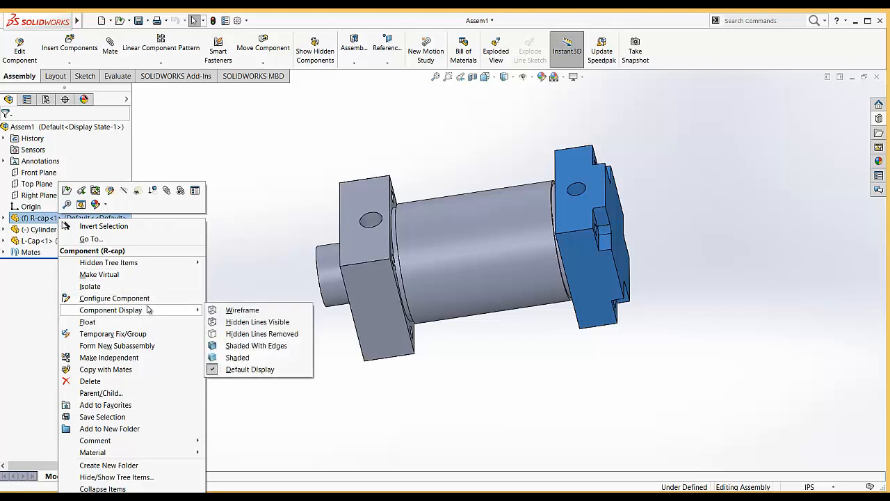
pyautogui.moveTo(157, 263)
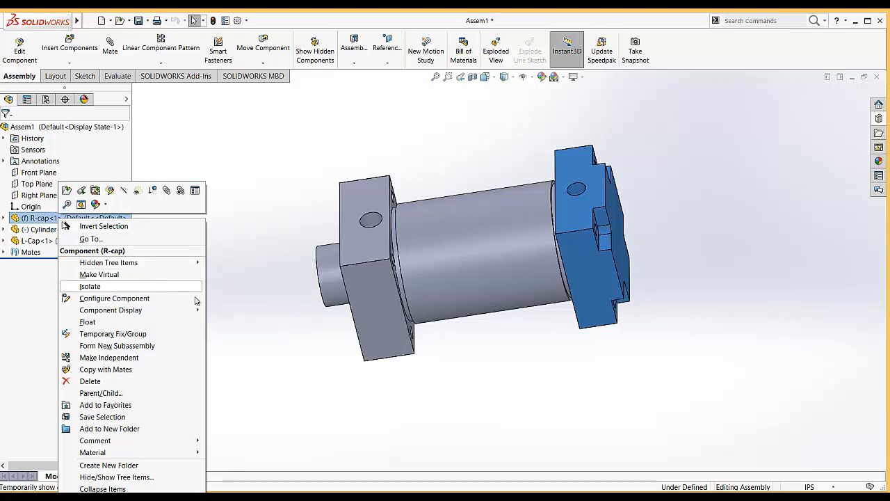
pyautogui.click(261, 357)
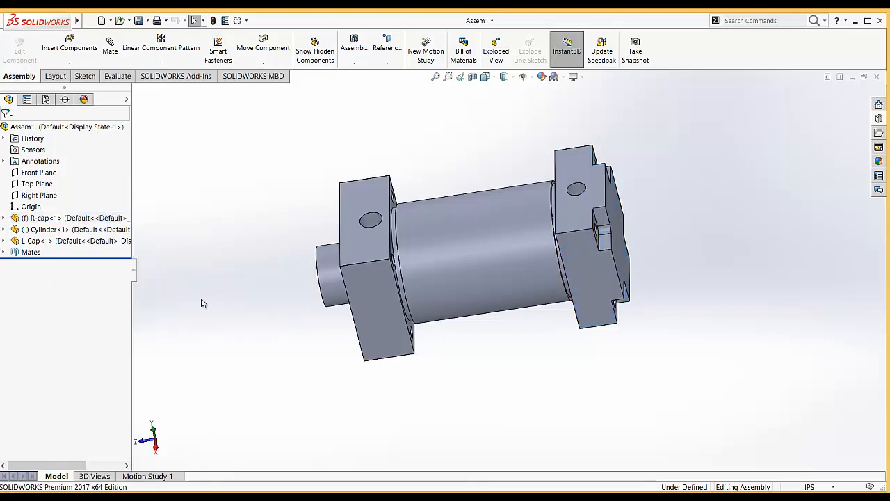
# Set the assembly to an isometric view and open the Design Library
pyautogui.click(495, 84)
pyautogui.click(534, 103)
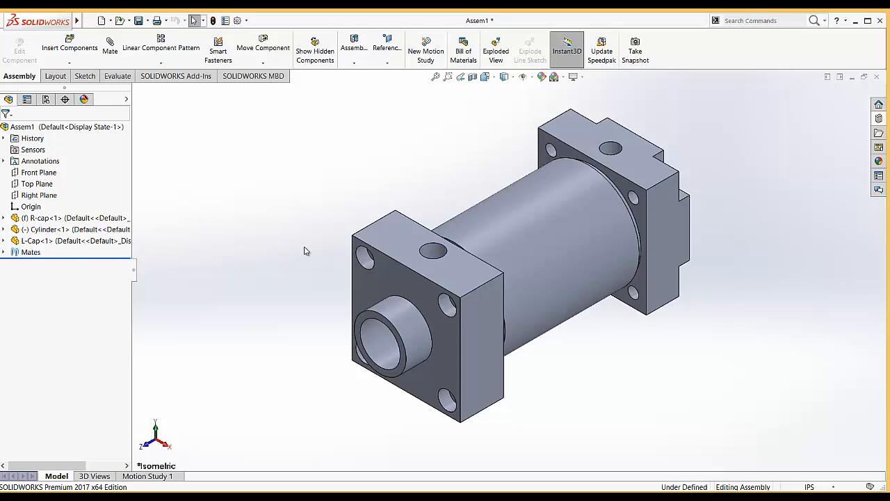
pyautogui.click(878, 119)
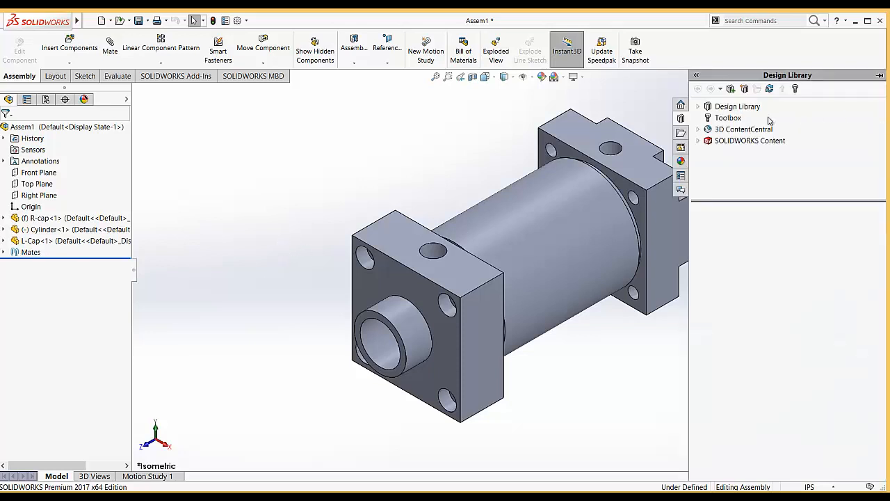